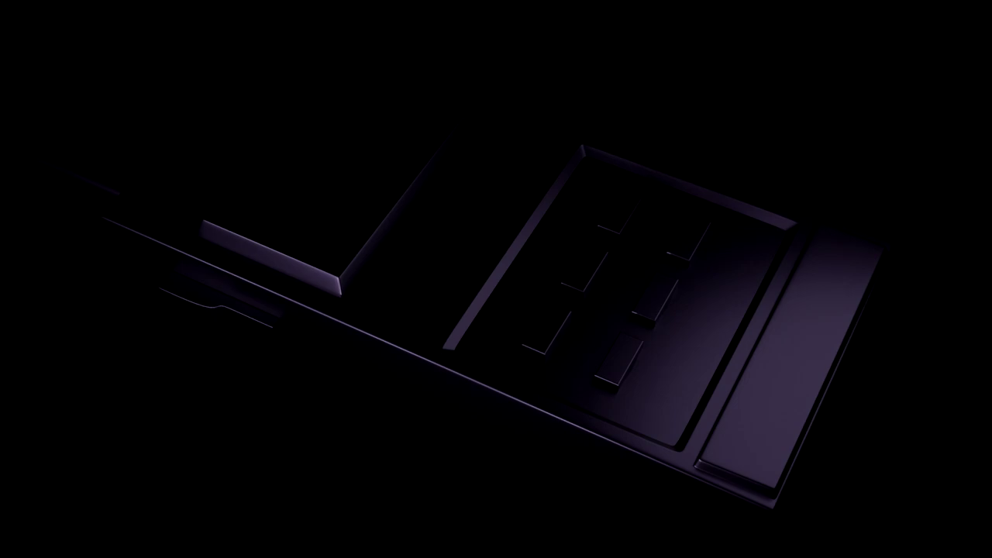
Step: Enter Edit Mode on the device body cube, keeping the recess inset loop selected
{"action": "key", "text": "Tab"}
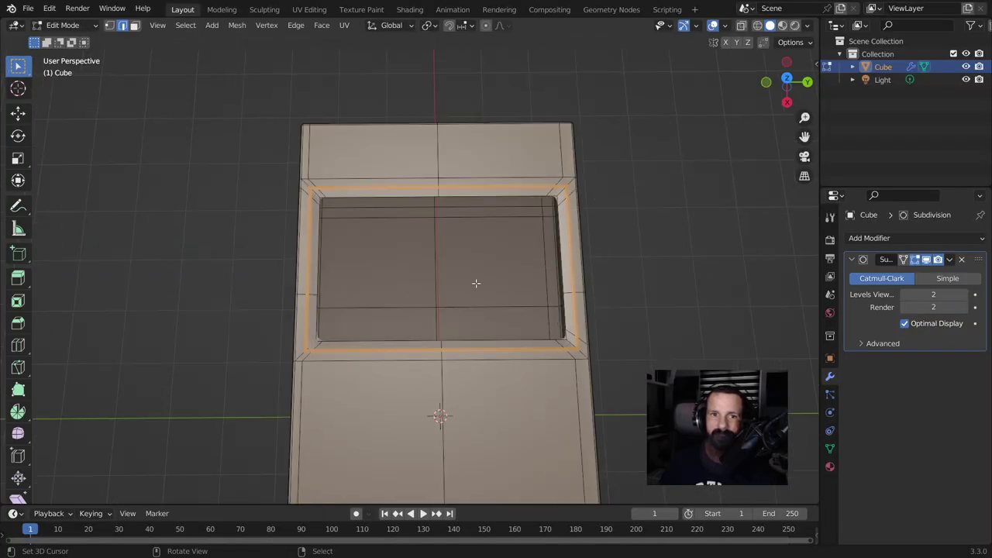
Step: Select the inner boundary loop of the screen recess and duplicate it in place
{"action": "scroll", "coordinate": [475, 282], "scroll_direction": "up", "scroll_amount": 1}
{"action": "left_click", "coordinate": [293, 249], "text": "alt"}
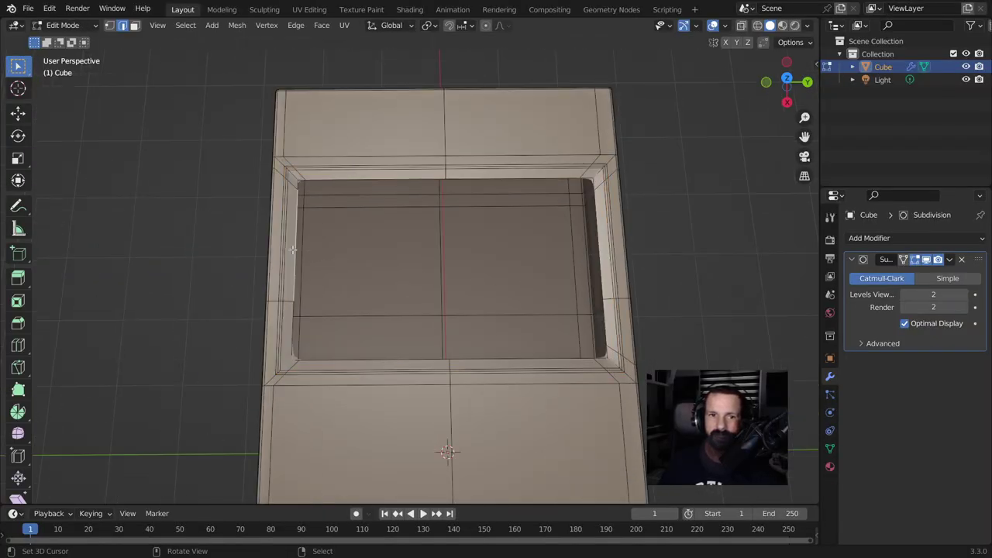
{"action": "key", "text": "shift+d"}
{"action": "right_click", "coordinate": [440, 248]}
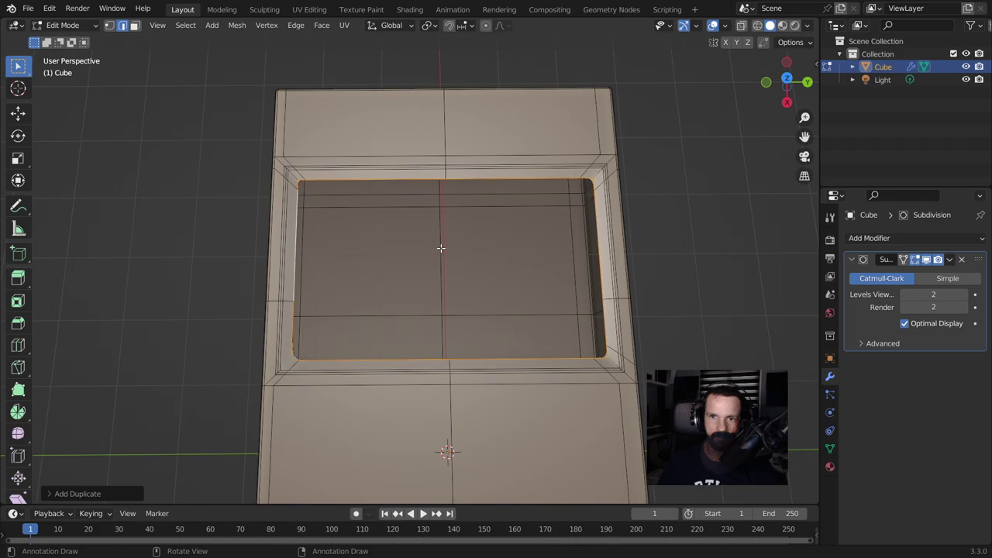
Step: Separate the duplicated loop into the new object Cube.001 and return to Object Mode
{"action": "key", "text": "p"}
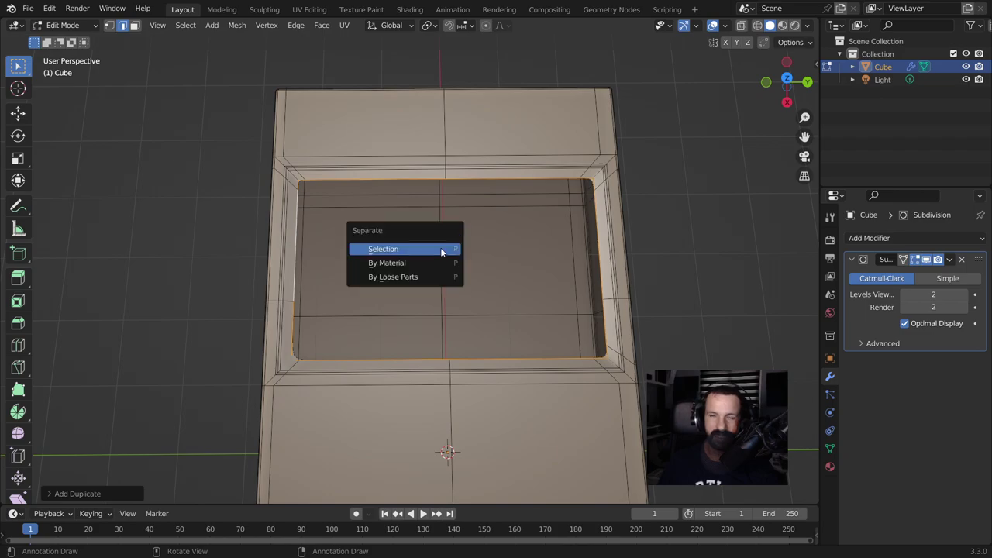
{"action": "left_click", "coordinate": [440, 249]}
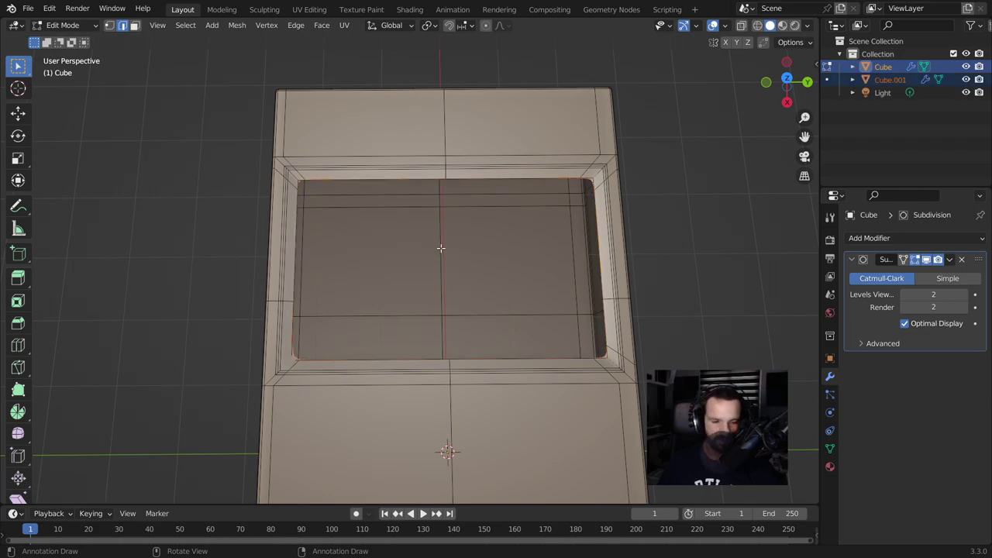
{"action": "key", "text": "Tab"}
{"action": "left_click", "coordinate": [490, 179]}
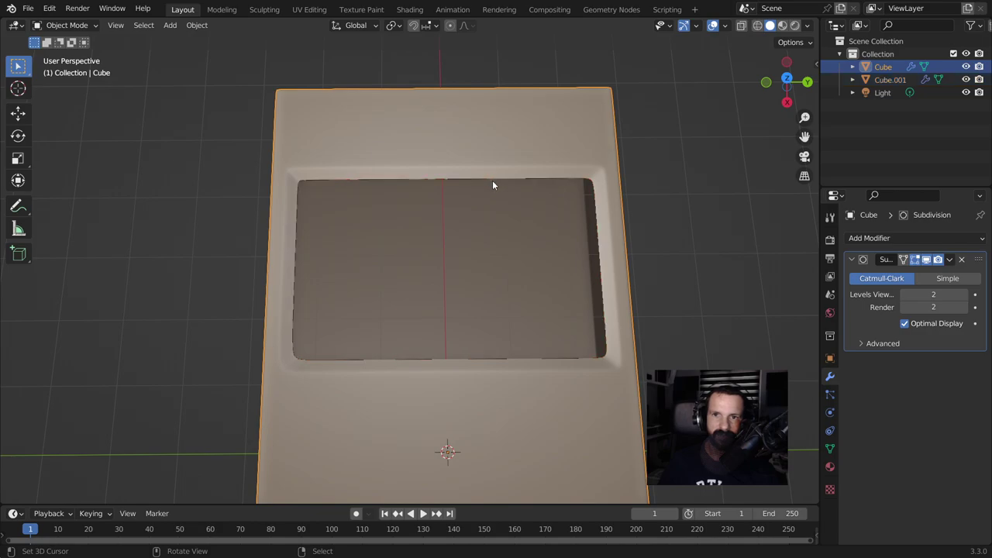
Step: Select Cube.001, isolate it in Local View, and enter its Edit Mode
{"action": "key", "text": "Tab"}
{"action": "key", "text": "Tab"}
{"action": "left_click", "coordinate": [485, 180]}
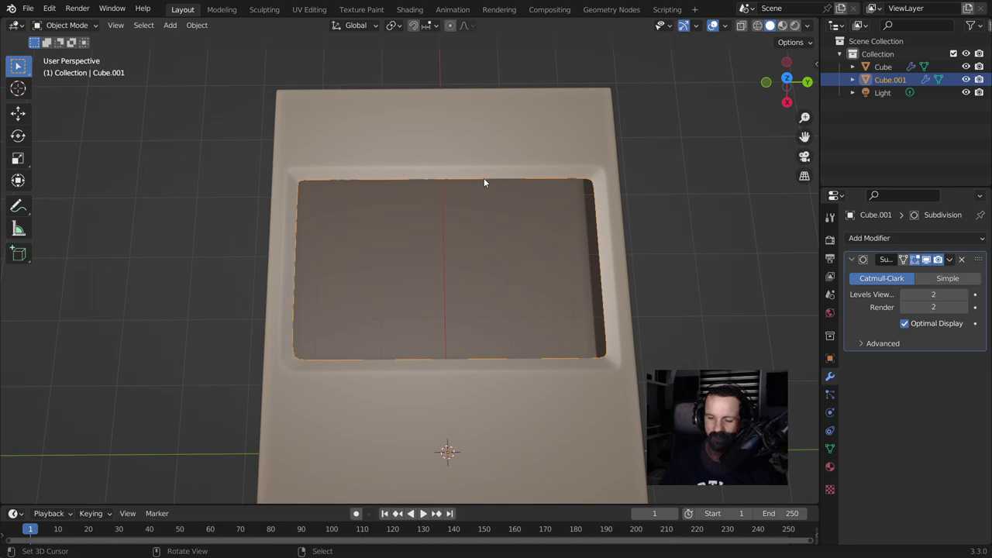
{"action": "key", "text": "KP_Divide"}
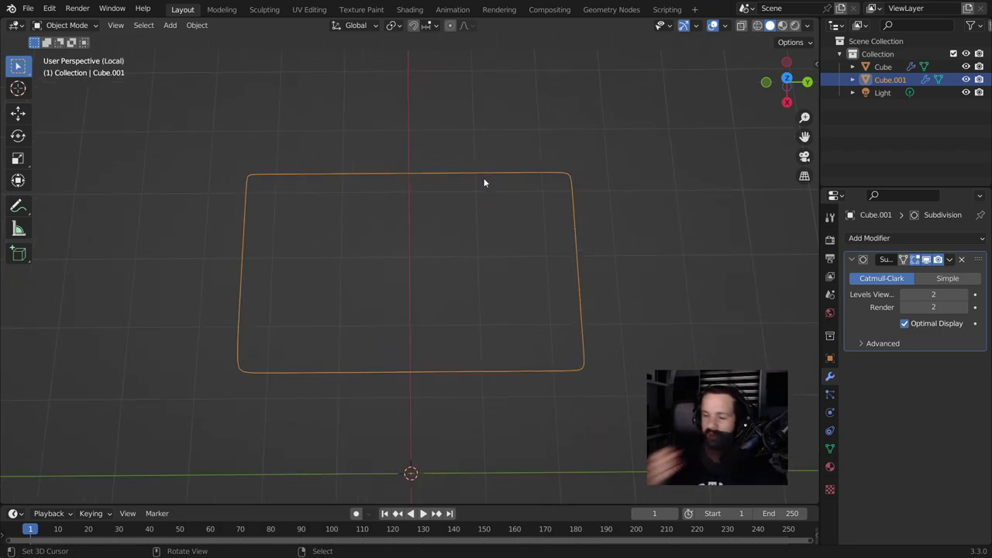
{"action": "scroll", "coordinate": [477, 213], "scroll_direction": "down", "scroll_amount": 1}
{"action": "scroll", "coordinate": [496, 256], "scroll_direction": "down", "scroll_amount": 1}
{"action": "middle_click_drag", "start_coordinate": [499, 326], "coordinate": [555, 307], "text": "shift"}
{"action": "key", "text": "Tab"}
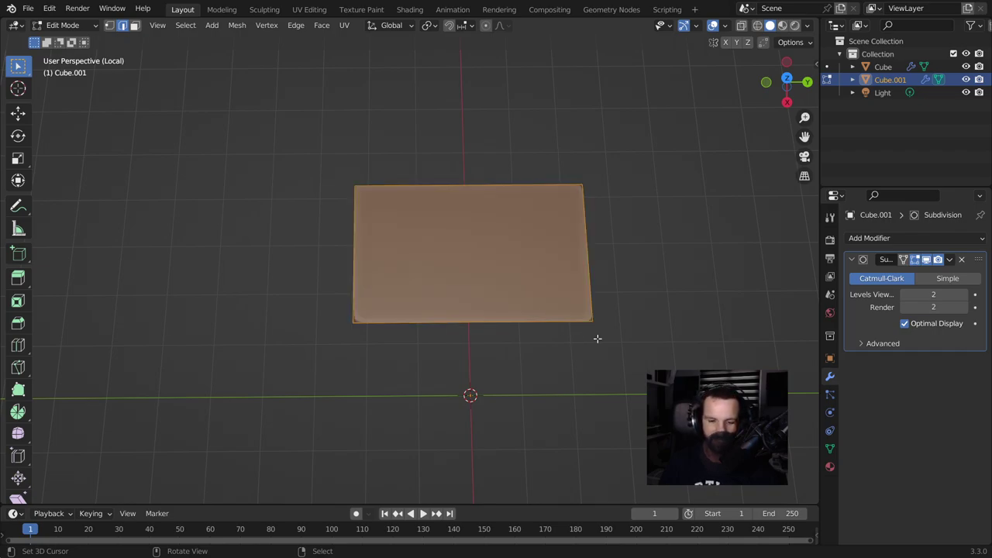
Step: Fill the loop and inset a border with I
{"action": "key", "text": "i"}
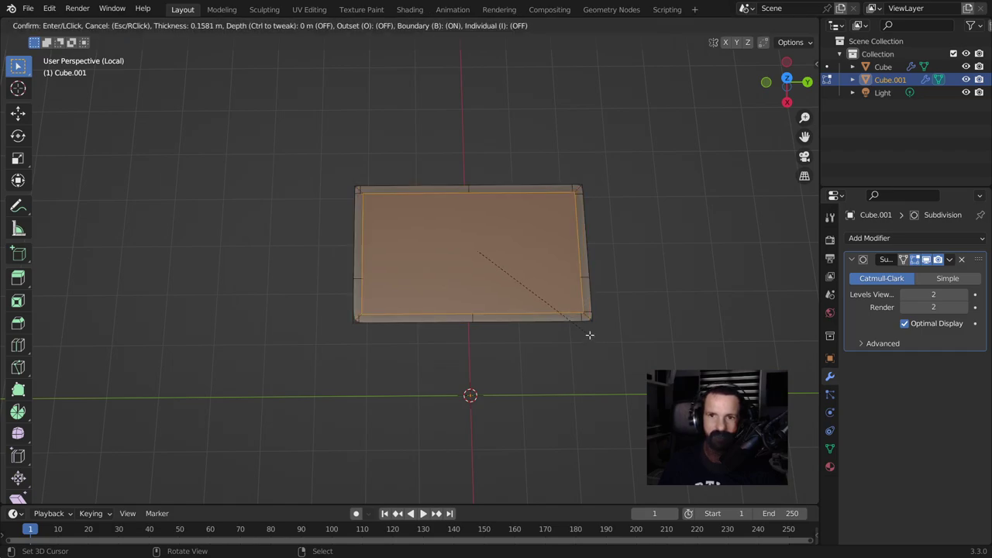
{"action": "left_click", "coordinate": [589, 334]}
{"action": "scroll", "coordinate": [589, 257], "scroll_direction": "up", "scroll_amount": 1}
{"action": "scroll", "coordinate": [504, 217], "scroll_direction": "up", "scroll_amount": 2}
{"action": "mouse_move", "coordinate": [418, 181]}
{"action": "middle_mouse_down"}
{"action": "mouse_move", "coordinate": [398, 194]}
{"action": "mouse_move", "coordinate": [381, 168]}
{"action": "mouse_move", "coordinate": [560, 262]}
{"action": "middle_mouse_up"}
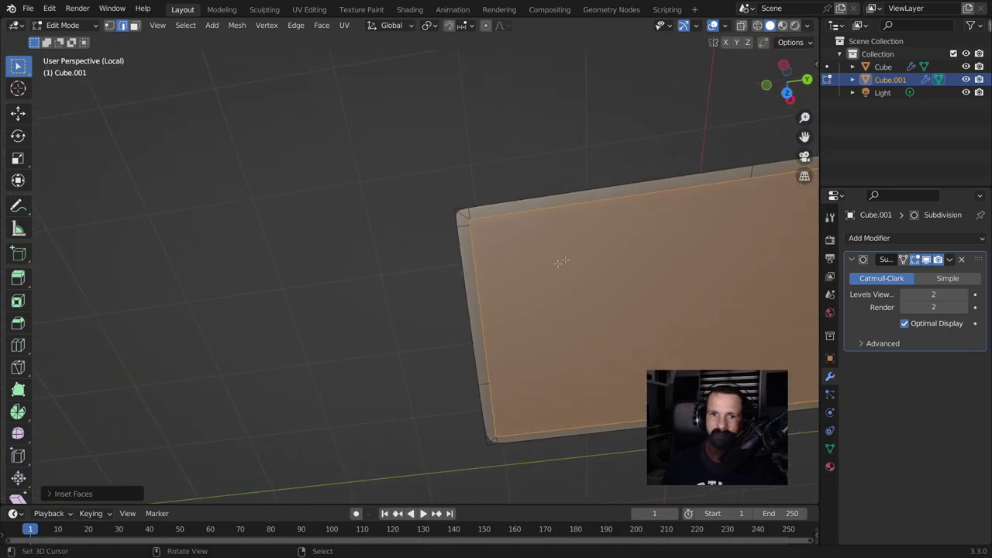
Step: Extrude the plate's outer border edges straight up along Z to give it thickness
{"action": "left_click", "coordinate": [488, 205]}
{"action": "mouse_move", "coordinate": [493, 277]}
{"action": "middle_mouse_down"}
{"action": "mouse_move", "coordinate": [514, 302]}
{"action": "mouse_move", "coordinate": [529, 97]}
{"action": "mouse_move", "coordinate": [542, 250]}
{"action": "middle_mouse_up"}
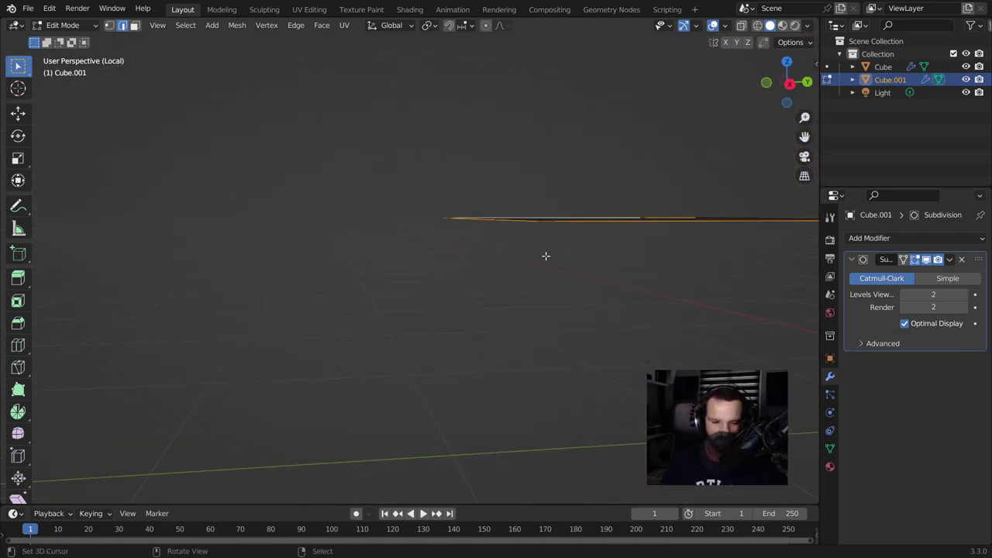
{"action": "key", "text": "e"}
{"action": "key", "text": "z"}
{"action": "left_click", "coordinate": [546, 265]}
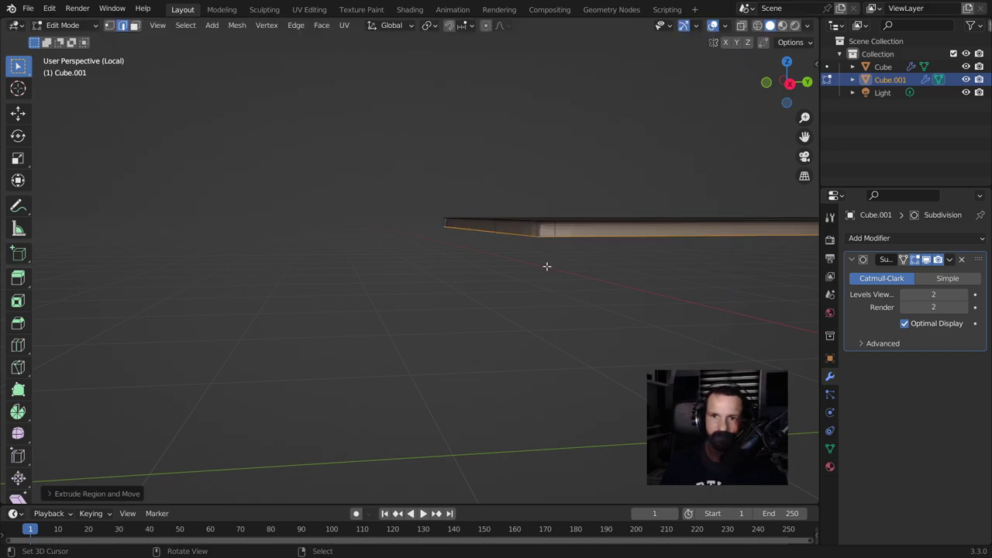
{"action": "key", "text": "Tab"}
{"action": "middle_click_drag", "start_coordinate": [559, 231], "coordinate": [540, 293]}
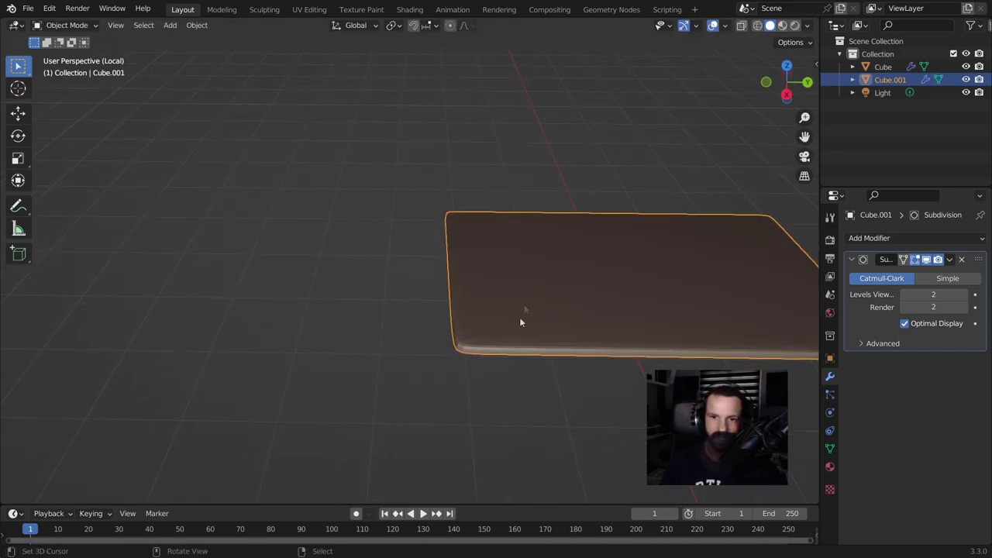
{"action": "middle_click_drag", "start_coordinate": [704, 332], "coordinate": [580, 265]}
{"action": "key", "text": "Tab"}
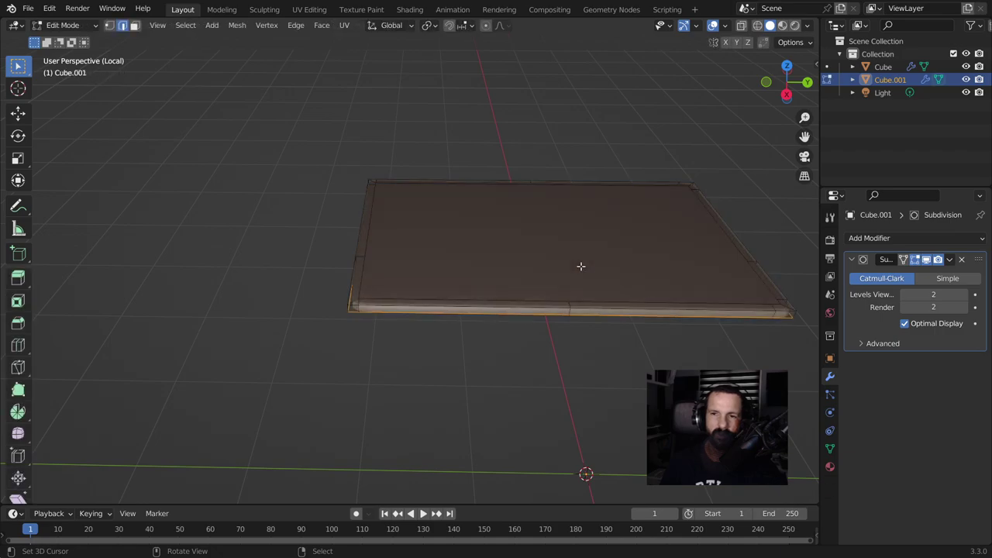
Step: Select the whole plate and recalculate its normals to face outward
{"action": "key", "text": "a"}
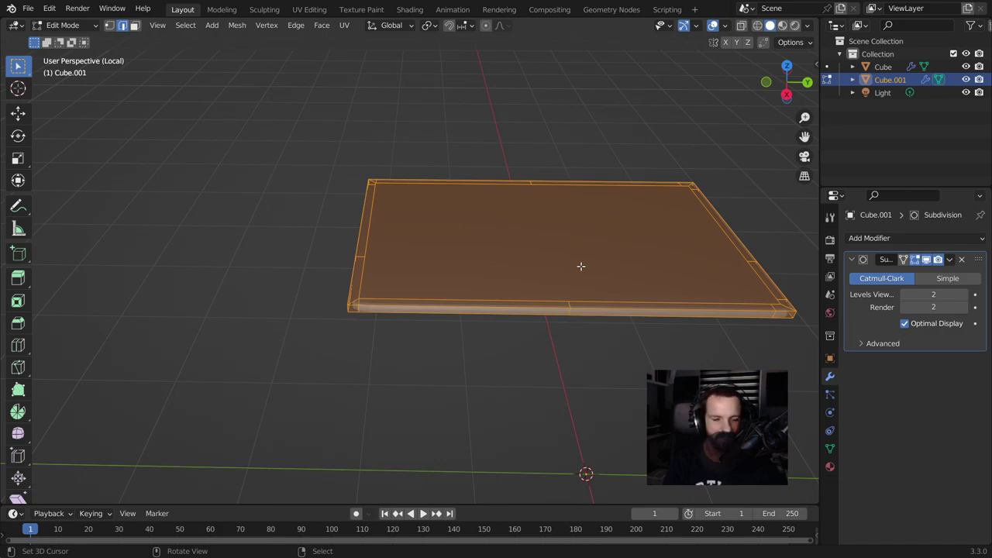
{"action": "key", "text": "ctrl+n"}
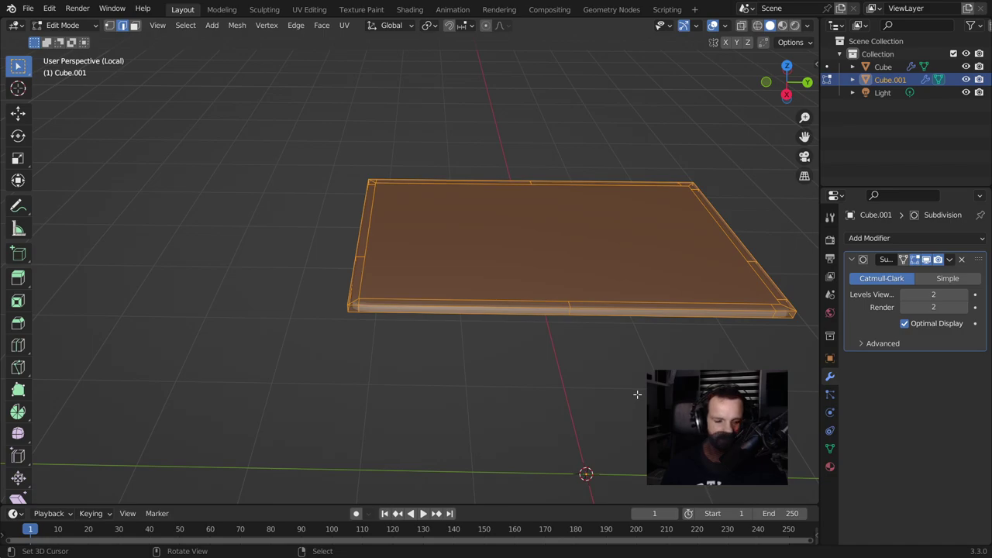
{"action": "key", "text": "shift+n"}
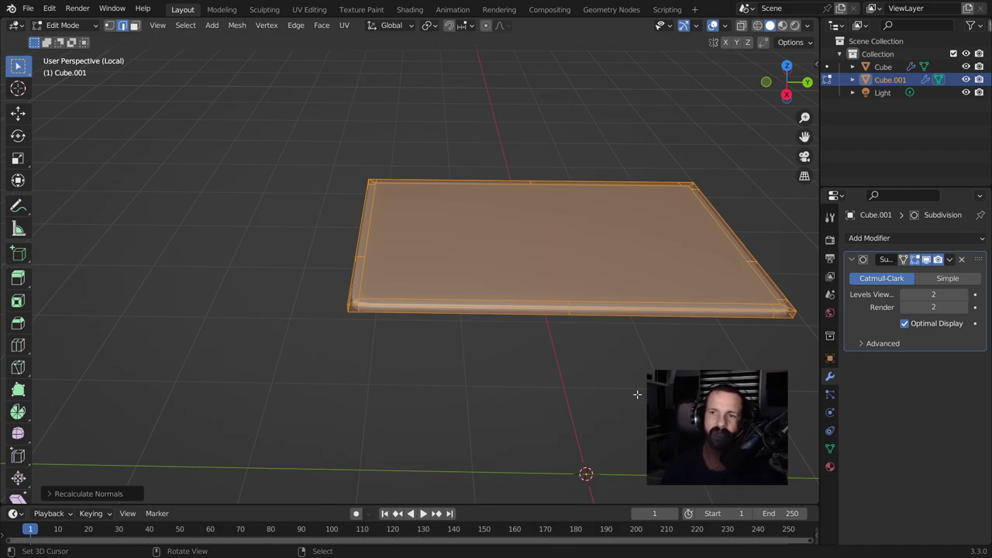
Step: Add a loop cut around the plate with Ctrl+R
{"action": "key", "text": "ctrl+r"}
{"action": "left_click", "coordinate": [576, 293]}
{"action": "scroll", "coordinate": [486, 196], "scroll_direction": "up", "scroll_amount": 3}
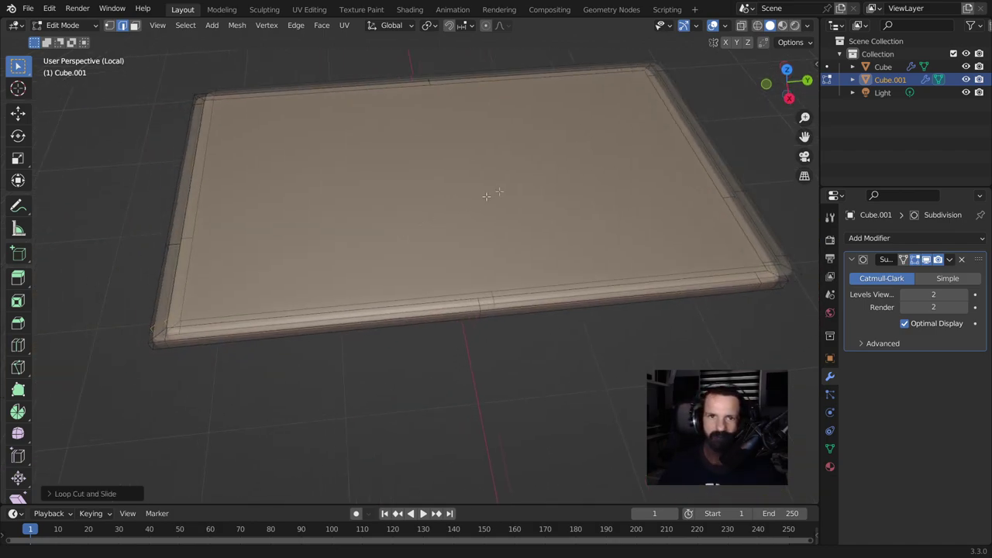
{"action": "middle_click_drag", "start_coordinate": [485, 196], "coordinate": [522, 182], "text": "shift"}
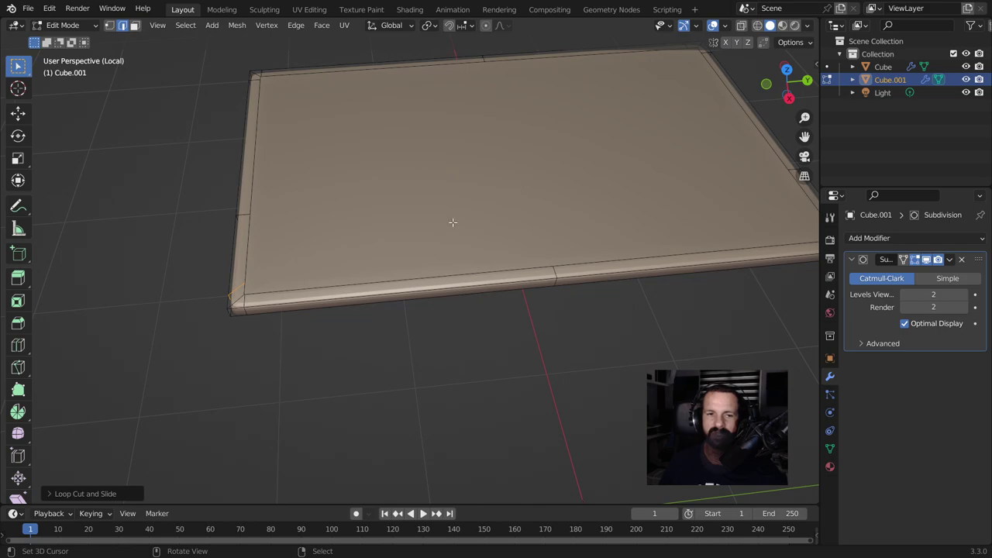
{"action": "scroll", "coordinate": [331, 285], "scroll_direction": "up", "scroll_amount": 2}
{"action": "scroll", "coordinate": [372, 302], "scroll_direction": "up", "scroll_amount": 2}
{"action": "scroll", "coordinate": [414, 321], "scroll_direction": "up", "scroll_amount": 1}
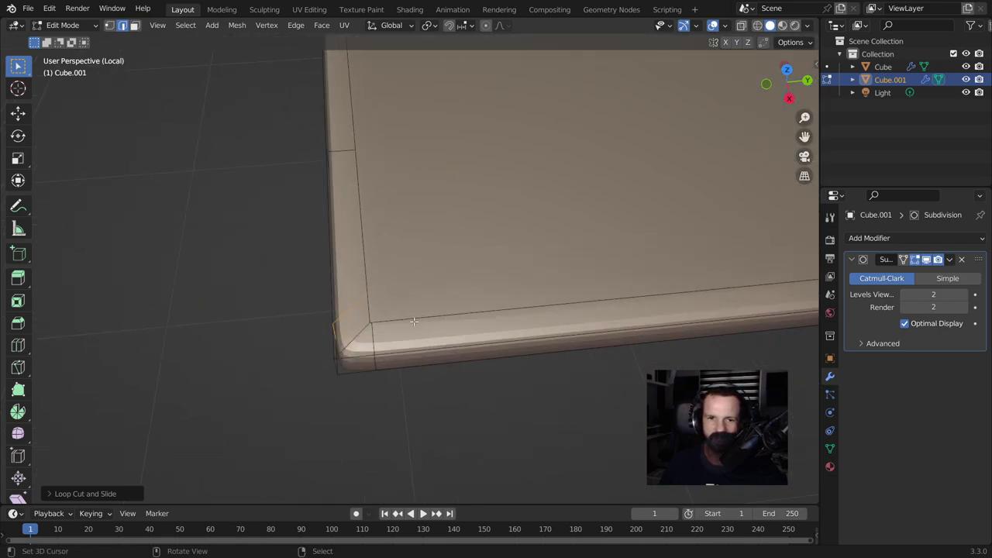
Step: Edge-slide the bottom-front and top edge loops close to the plate's corners
{"action": "left_click", "coordinate": [374, 341], "text": "alt"}
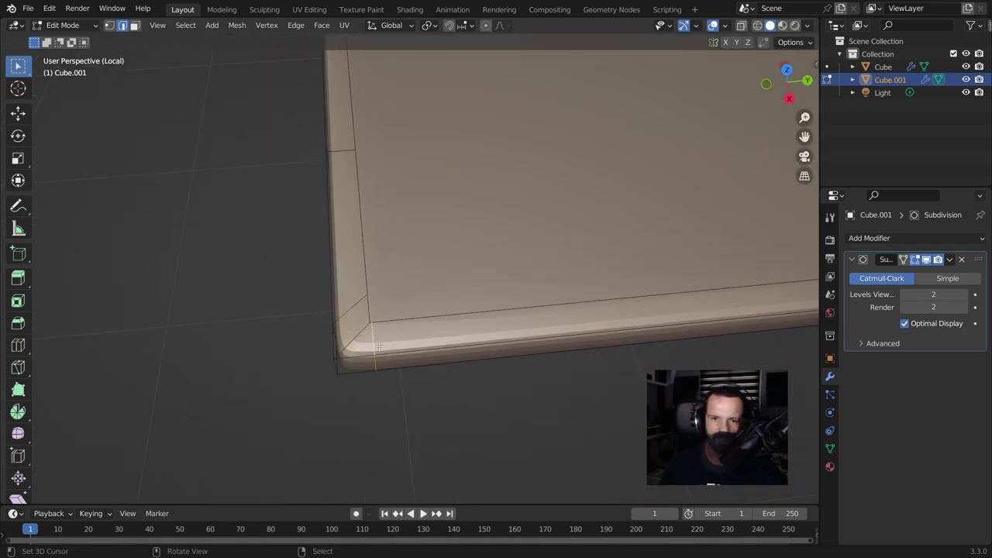
{"action": "key", "text": "g"}
{"action": "key", "text": "g"}
{"action": "left_click", "coordinate": [392, 348]}
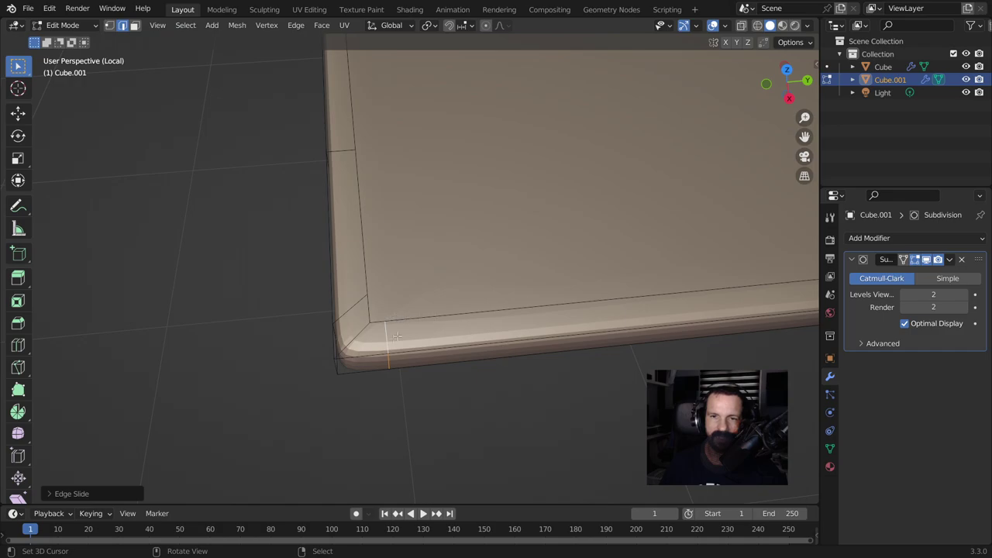
{"action": "mouse_move", "coordinate": [476, 310]}
{"action": "middle_mouse_down", "text": "shift"}
{"action": "mouse_move", "coordinate": [160, 171]}
{"action": "mouse_move", "coordinate": [431, 375]}
{"action": "middle_mouse_up", "text": "shift"}
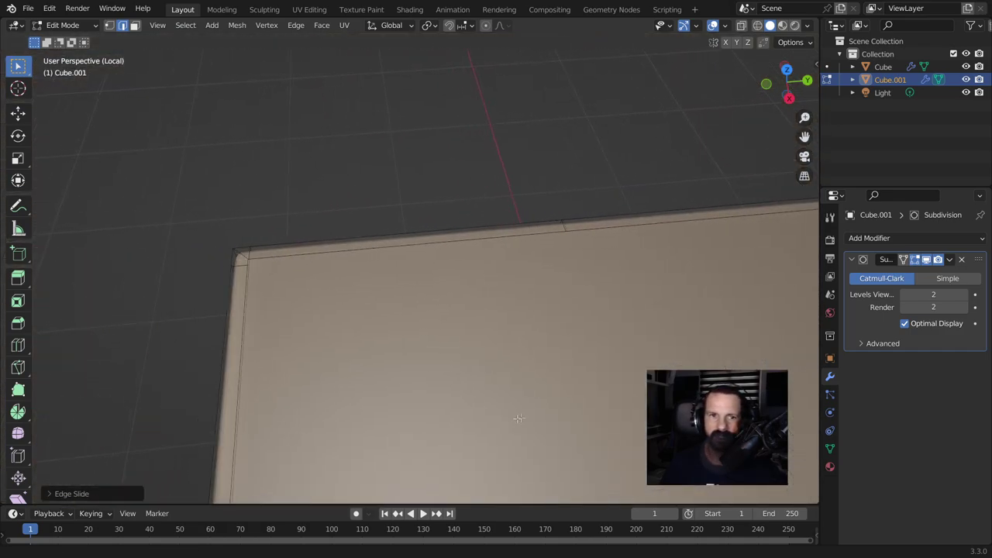
{"action": "left_click", "coordinate": [264, 251], "text": "alt"}
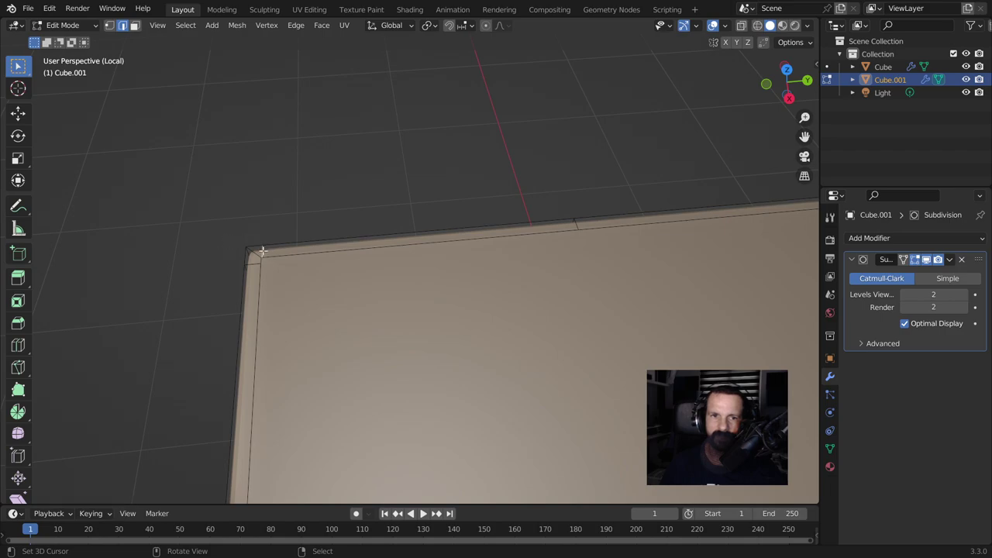
{"action": "key", "text": "g"}
{"action": "key", "text": "g"}
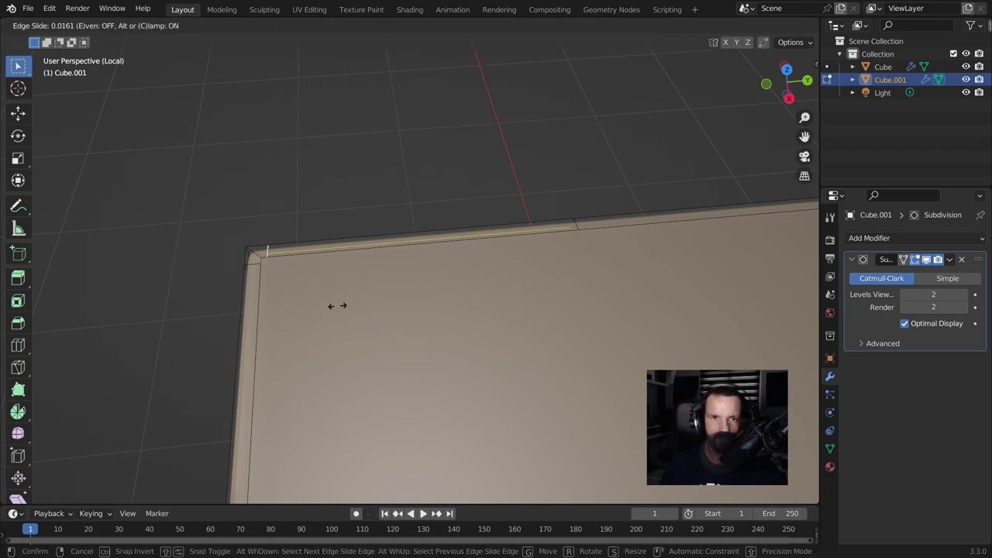
{"action": "left_click", "coordinate": [337, 308]}
{"action": "scroll", "coordinate": [337, 307], "scroll_direction": "down", "scroll_amount": 1}
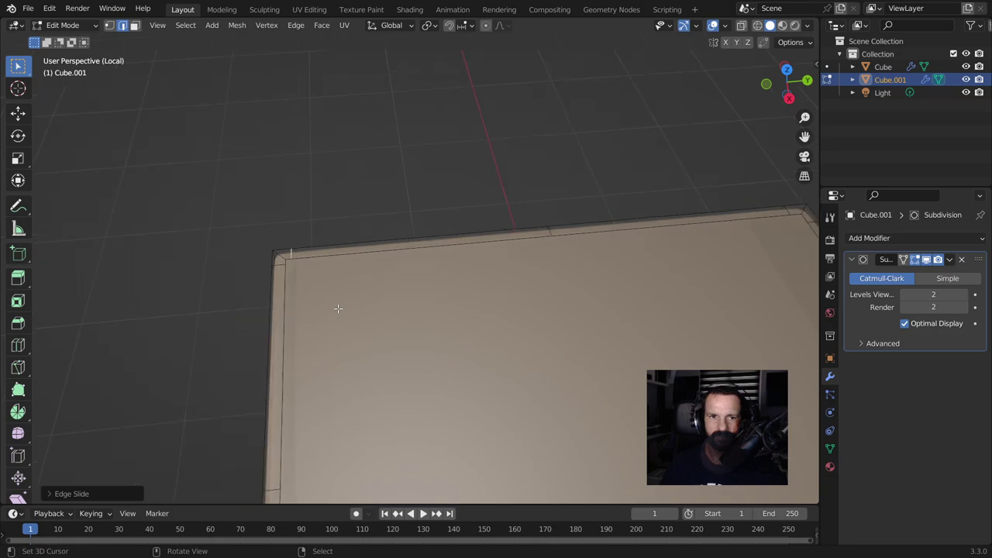
{"action": "scroll", "coordinate": [387, 326], "scroll_direction": "down", "scroll_amount": 3}
{"action": "scroll", "coordinate": [426, 308], "scroll_direction": "down", "scroll_amount": 2}
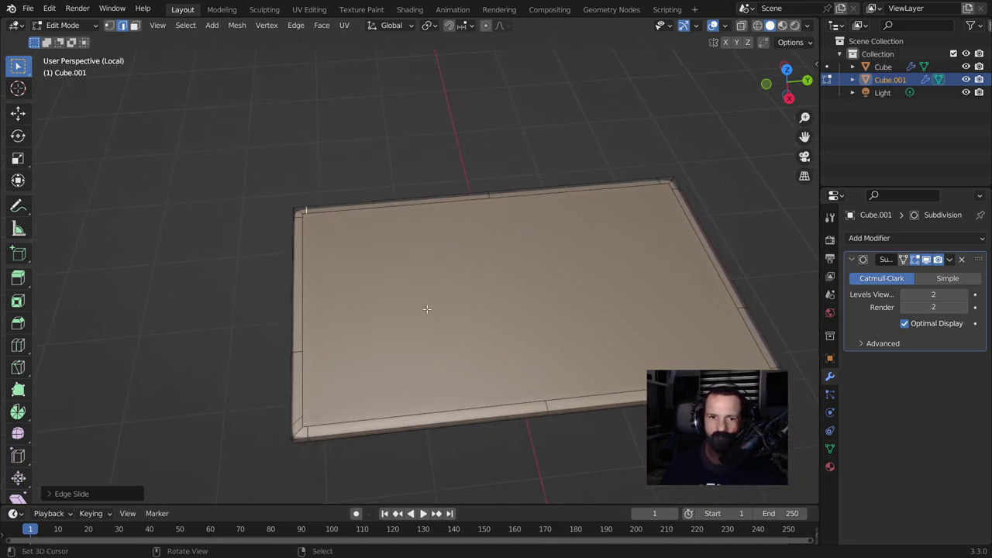
{"action": "left_click", "coordinate": [301, 352], "text": "alt"}
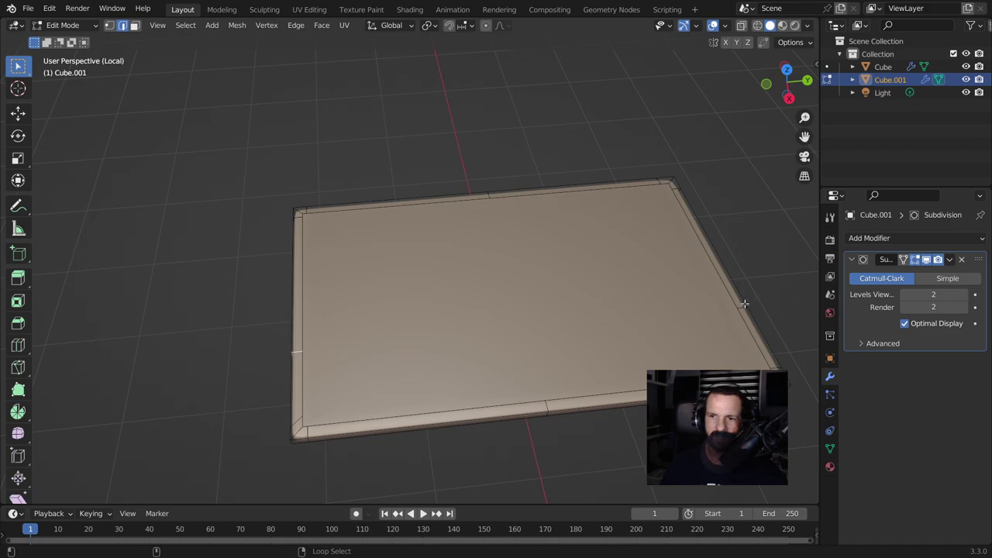
Step: Dissolve the two unneeded edge loops on the slab
{"action": "key", "text": "x"}
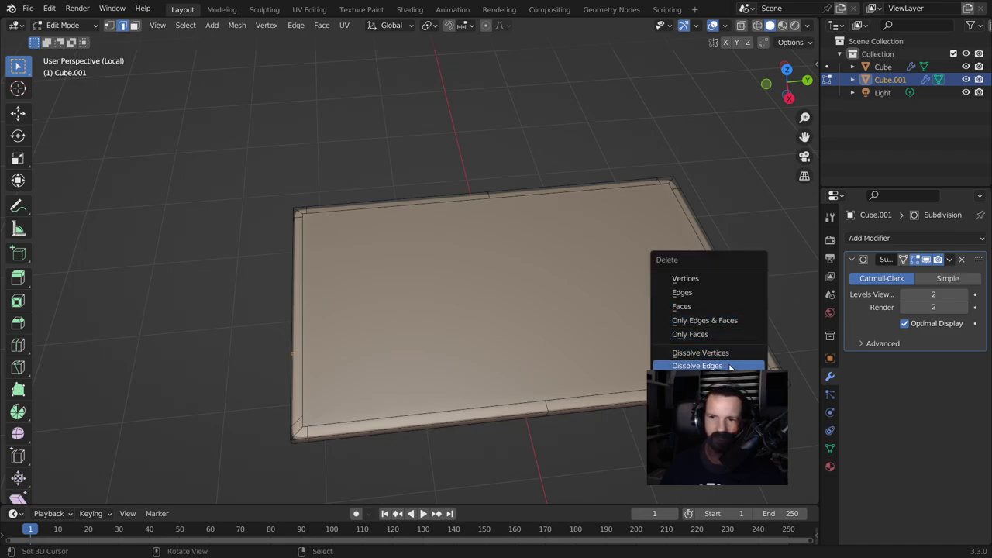
{"action": "left_click", "coordinate": [730, 367]}
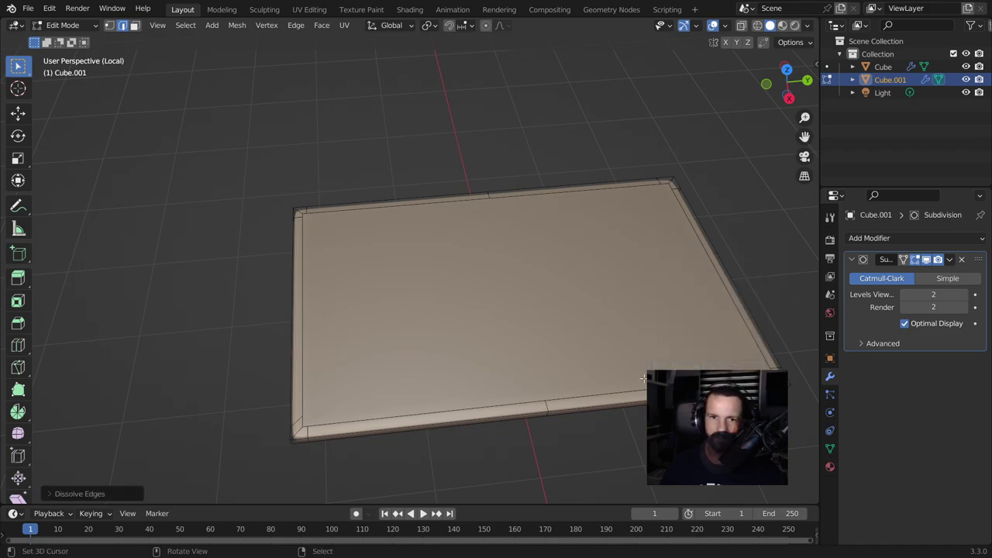
{"action": "left_click", "coordinate": [550, 406]}
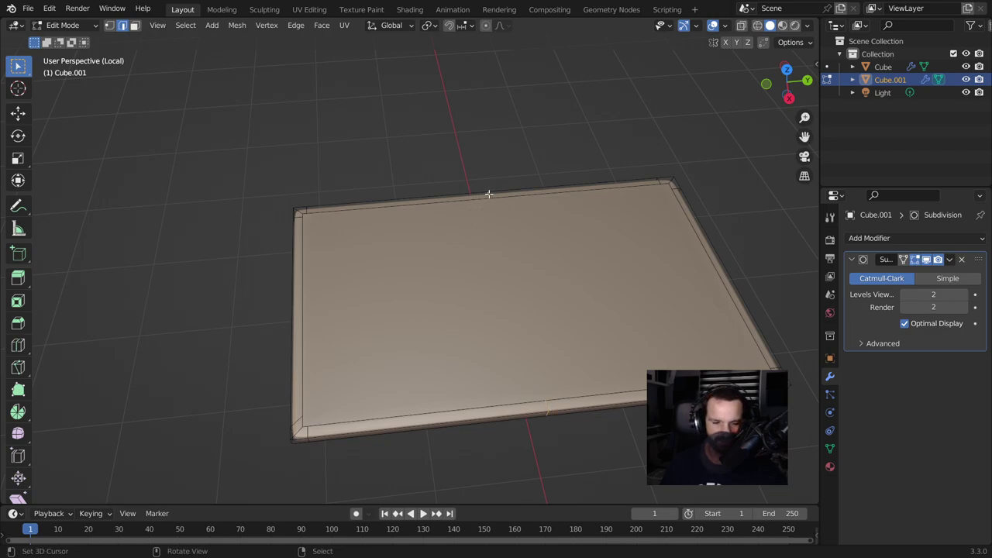
{"action": "key", "text": "x"}
{"action": "left_click", "coordinate": [489, 193]}
Step: Bevel the top face's rim edges with Ctrl+B and return to Object Mode
{"action": "middle_click_drag", "start_coordinate": [513, 339], "coordinate": [541, 324]}
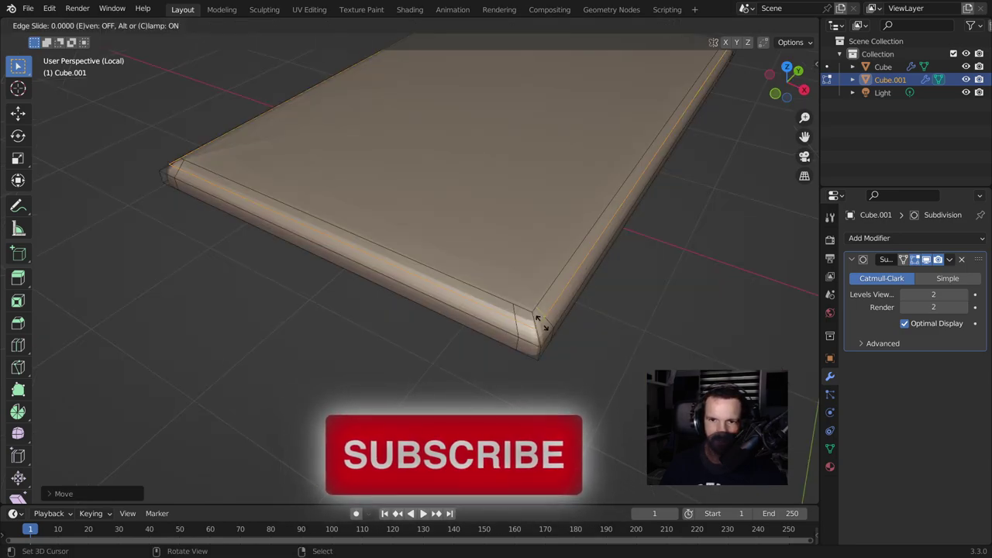
{"action": "key", "text": "3"}
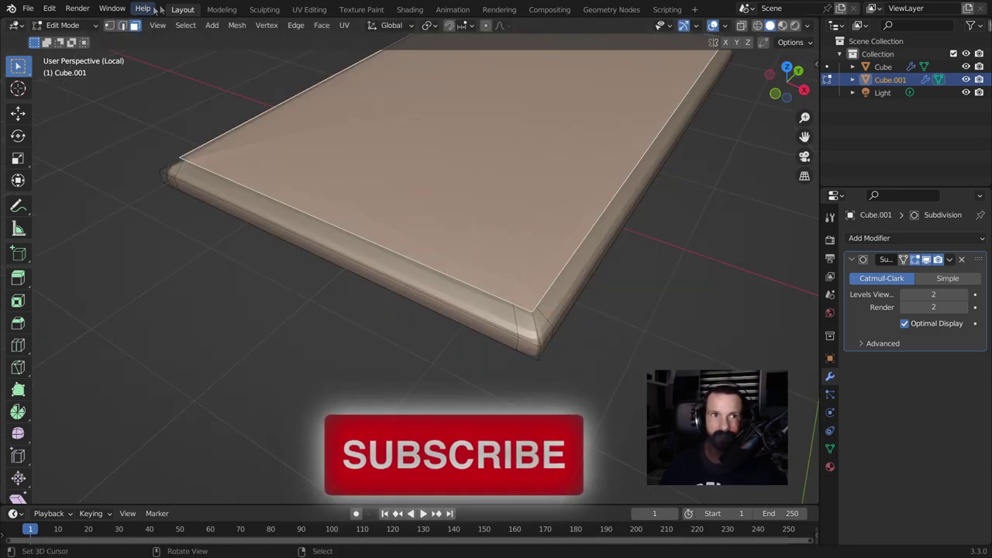
{"action": "left_click", "coordinate": [122, 24]}
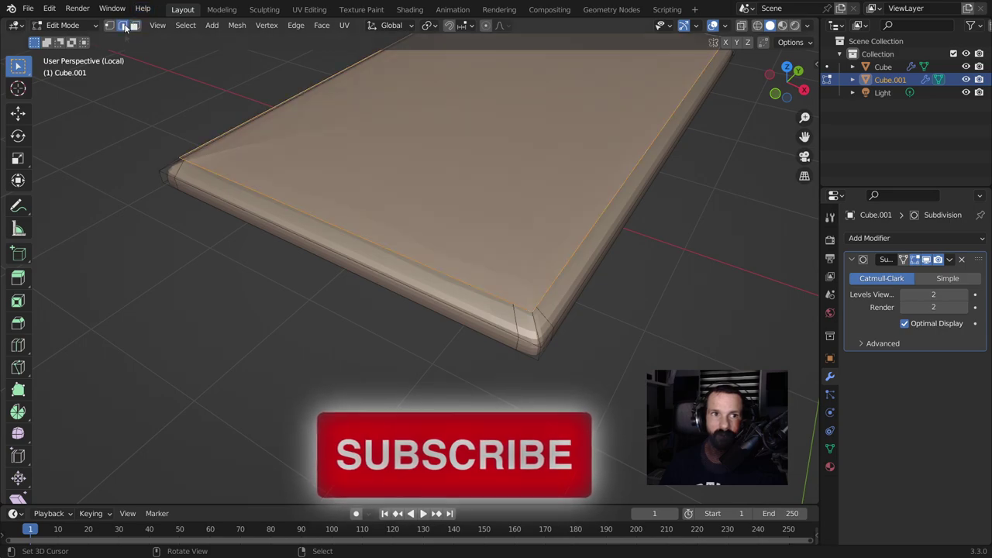
{"action": "key", "text": "ctrl+b"}
{"action": "left_click", "coordinate": [680, 297]}
{"action": "key", "text": "alt+a"}
{"action": "middle_click_drag", "start_coordinate": [671, 310], "coordinate": [659, 403]}
{"action": "key", "text": "Tab"}
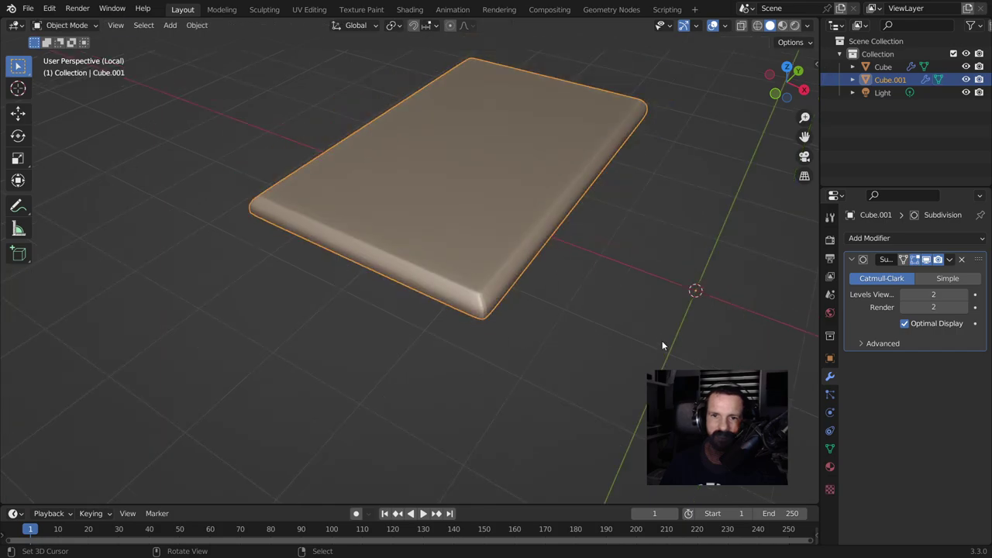
{"action": "middle_click_drag", "start_coordinate": [662, 341], "coordinate": [566, 354]}
{"action": "right_click", "coordinate": [564, 343]}
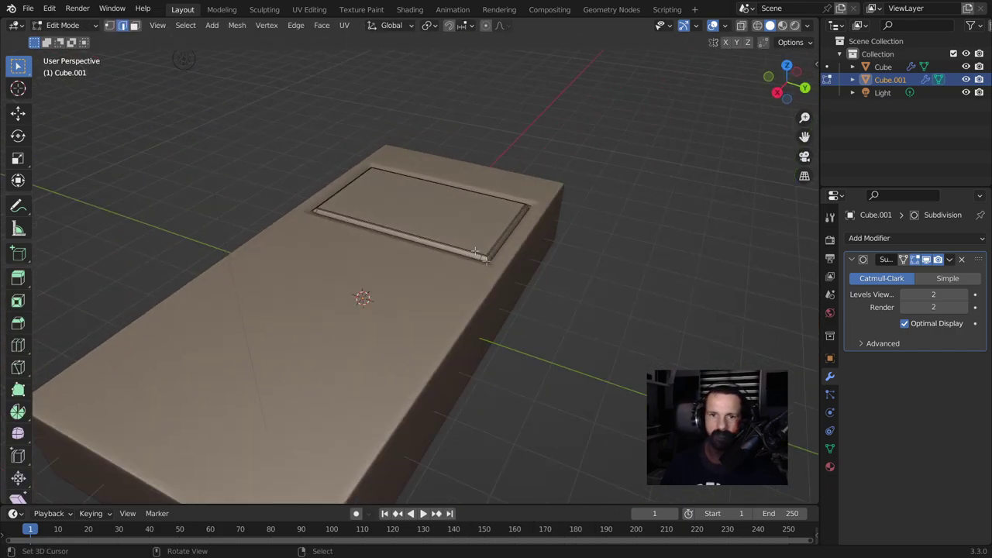
Step: Select the plate's top face plus rim and raise it about 0.1655 m along Z
{"action": "key", "text": "Tab"}
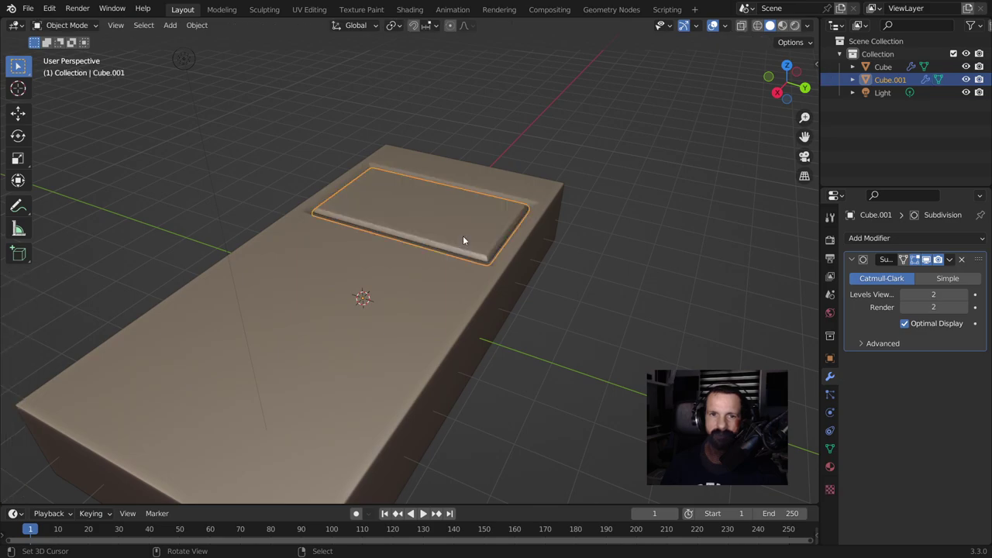
{"action": "scroll", "coordinate": [469, 234], "scroll_direction": "up", "scroll_amount": 3}
{"action": "key", "text": "Tab"}
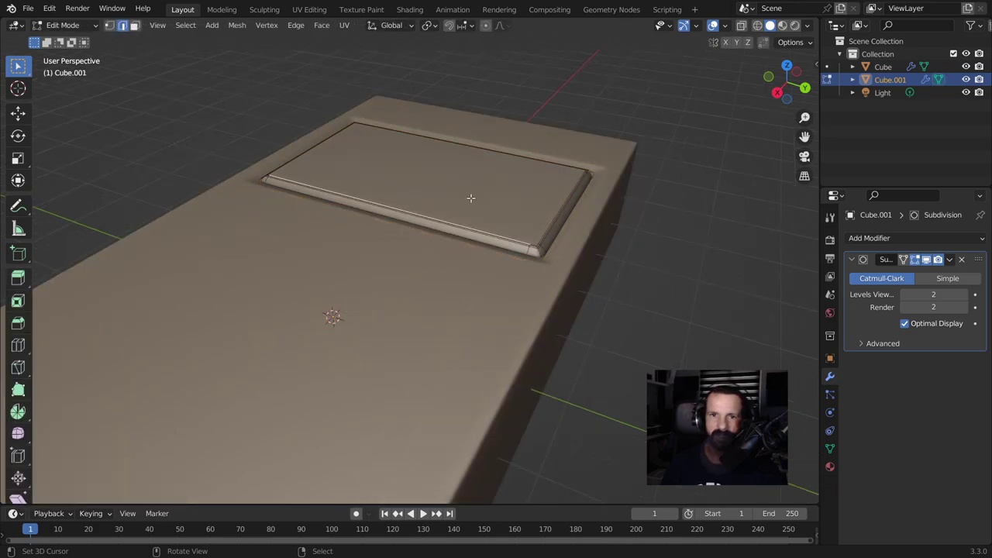
{"action": "left_click", "coordinate": [134, 25]}
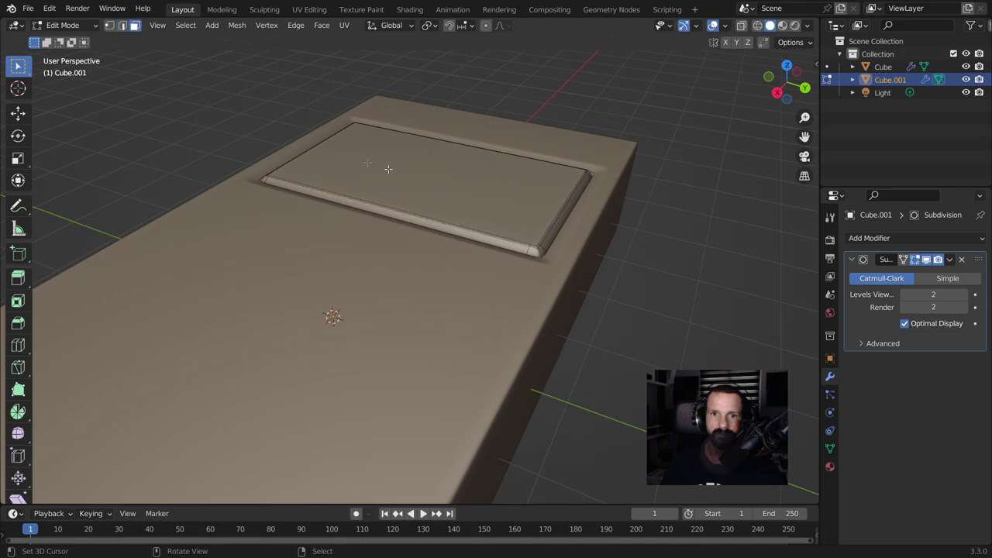
{"action": "left_click", "coordinate": [409, 175]}
{"action": "scroll", "coordinate": [464, 229], "scroll_direction": "up", "scroll_amount": 2}
{"action": "scroll", "coordinate": [477, 237], "scroll_direction": "up", "scroll_amount": 2}
{"action": "scroll", "coordinate": [488, 244], "scroll_direction": "up", "scroll_amount": 1}
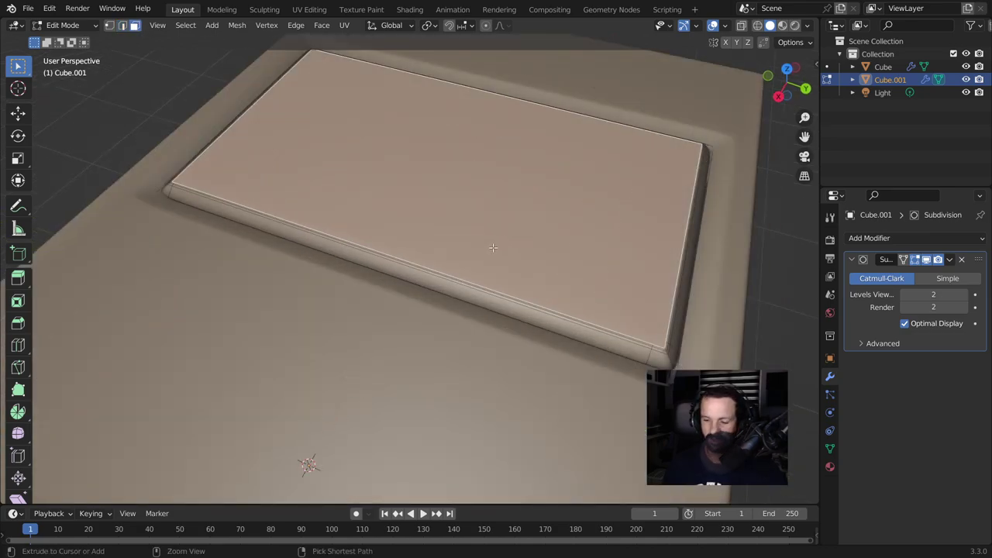
{"action": "key", "text": "ctrl+KP_Add"}
{"action": "key", "text": "ctrl+KP_Add"}
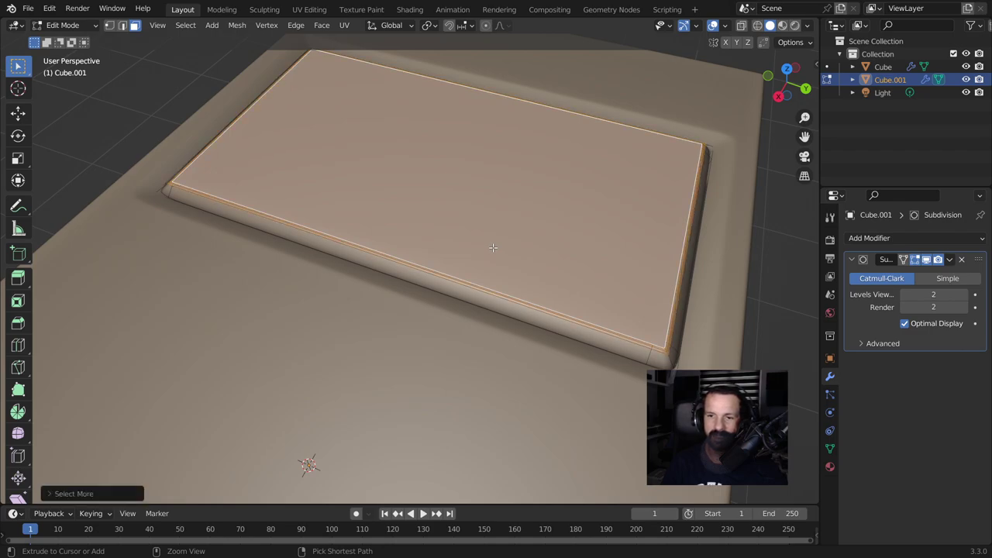
{"action": "key", "text": "g"}
{"action": "key", "text": "z"}
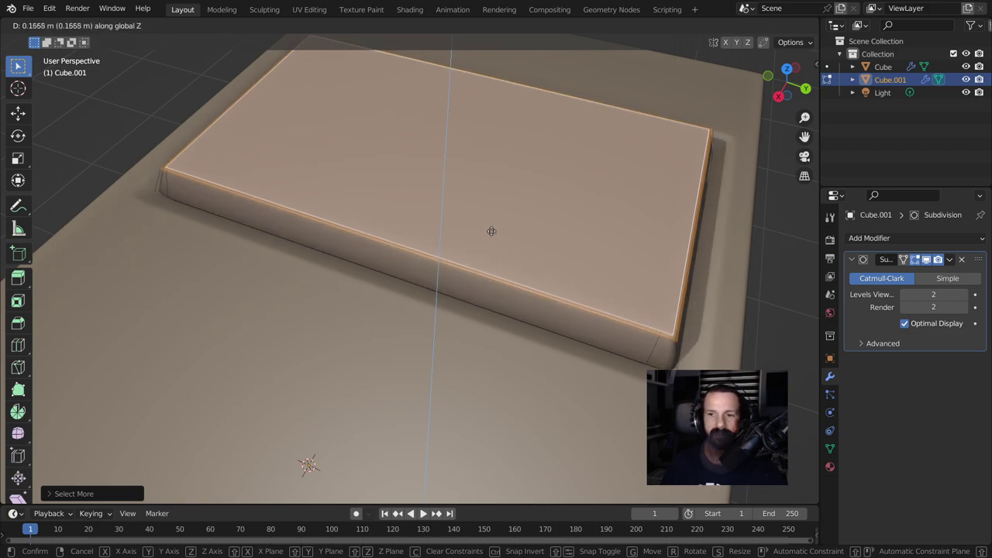
{"action": "left_click", "coordinate": [490, 228]}
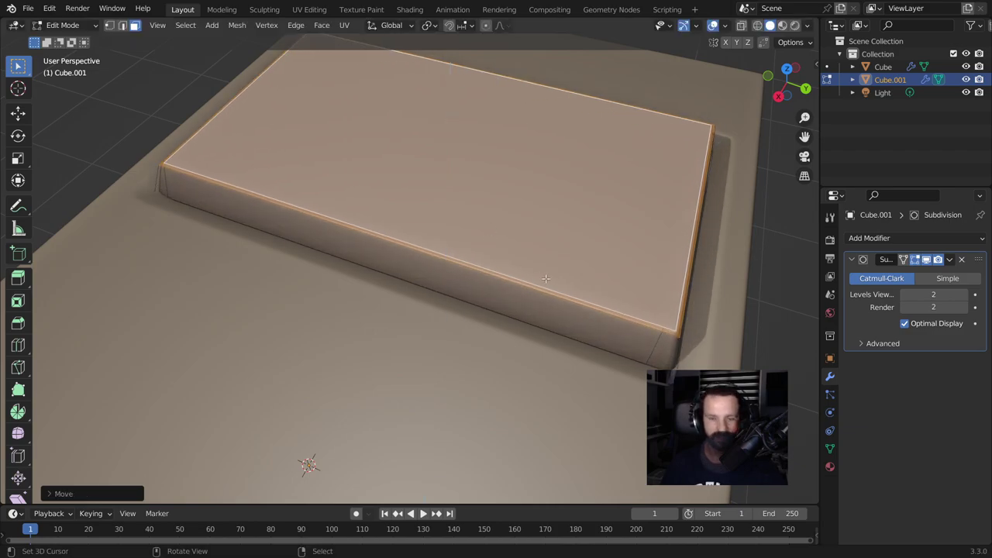
{"action": "key", "text": "ctrl+z"}
{"action": "key", "text": "ctrl+z"}
Step: Snap the 3D cursor to the top face and scale it slightly inward to taper the sides
{"action": "key", "text": "shift+s"}
{"action": "left_click", "coordinate": [573, 290]}
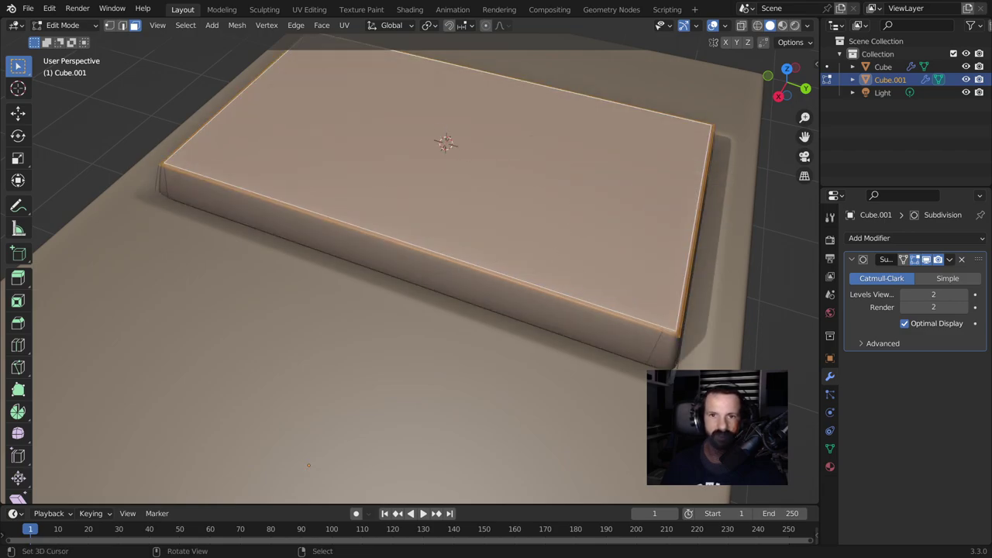
{"action": "key", "text": "s"}
{"action": "left_click", "coordinate": [615, 302]}
{"action": "scroll", "coordinate": [616, 301], "scroll_direction": "down", "scroll_amount": 2}
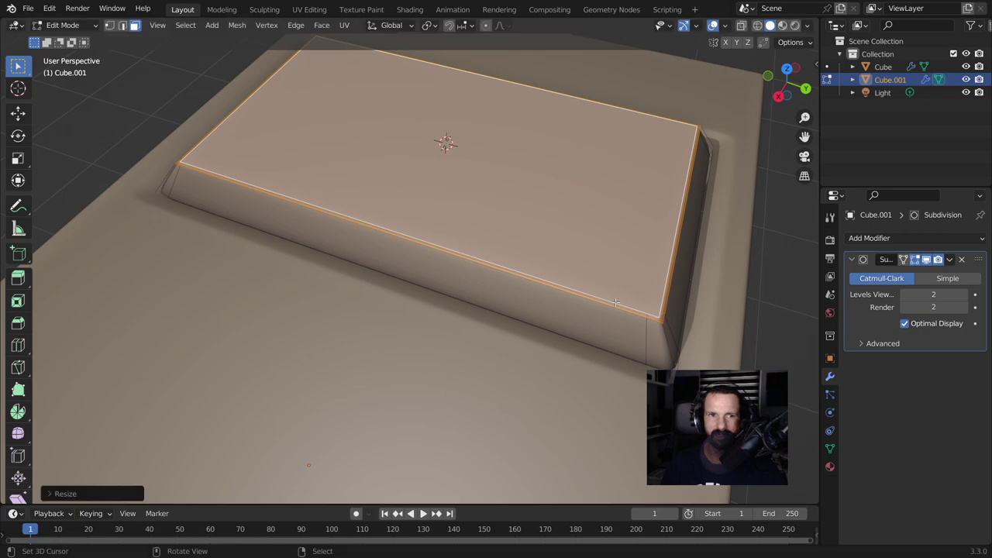
{"action": "scroll", "coordinate": [616, 302], "scroll_direction": "down", "scroll_amount": 3}
{"action": "key", "text": "Tab"}
{"action": "scroll", "coordinate": [616, 302], "scroll_direction": "down", "scroll_amount": 2}
{"action": "middle_click_drag", "start_coordinate": [598, 283], "coordinate": [733, 288]}
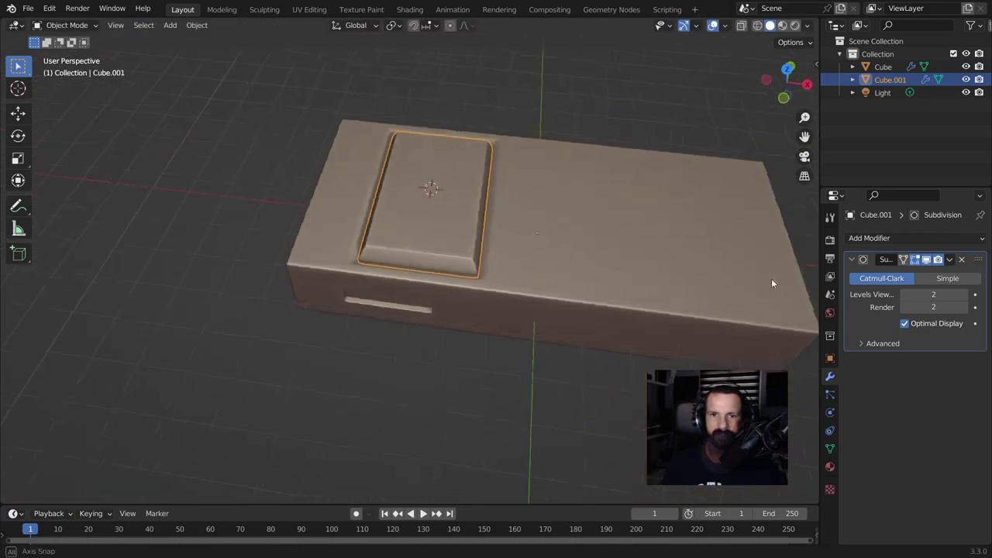
Step: Snap the cursor to the top face and rescale it slightly around that centre
{"action": "scroll", "coordinate": [650, 291], "scroll_direction": "up", "scroll_amount": 3}
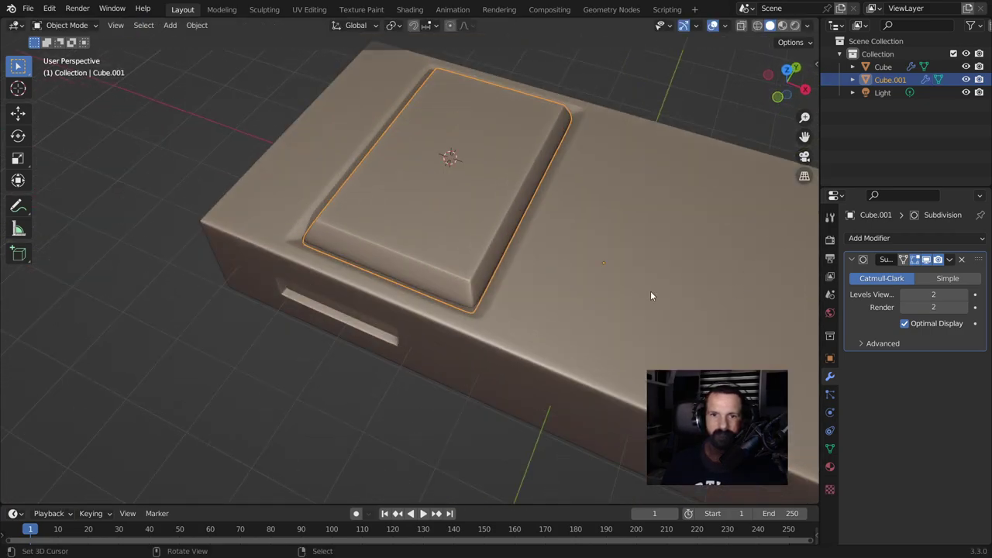
{"action": "scroll", "coordinate": [651, 291], "scroll_direction": "up", "scroll_amount": 2}
{"action": "key", "text": "Tab"}
{"action": "key", "text": "shift+s"}
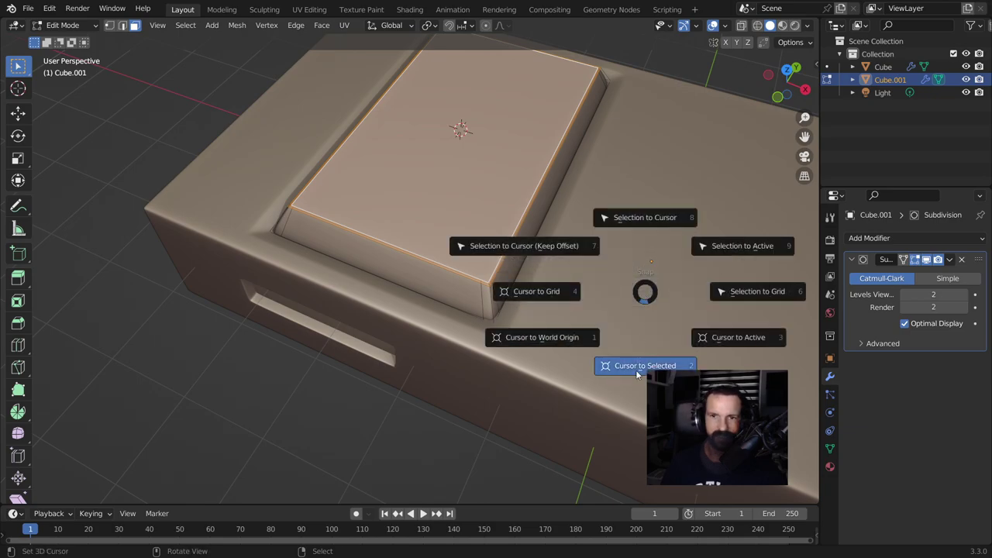
{"action": "left_click", "coordinate": [636, 367]}
{"action": "key", "text": "s"}
{"action": "left_click", "coordinate": [638, 351]}
{"action": "scroll", "coordinate": [635, 349], "scroll_direction": "down", "scroll_amount": 3}
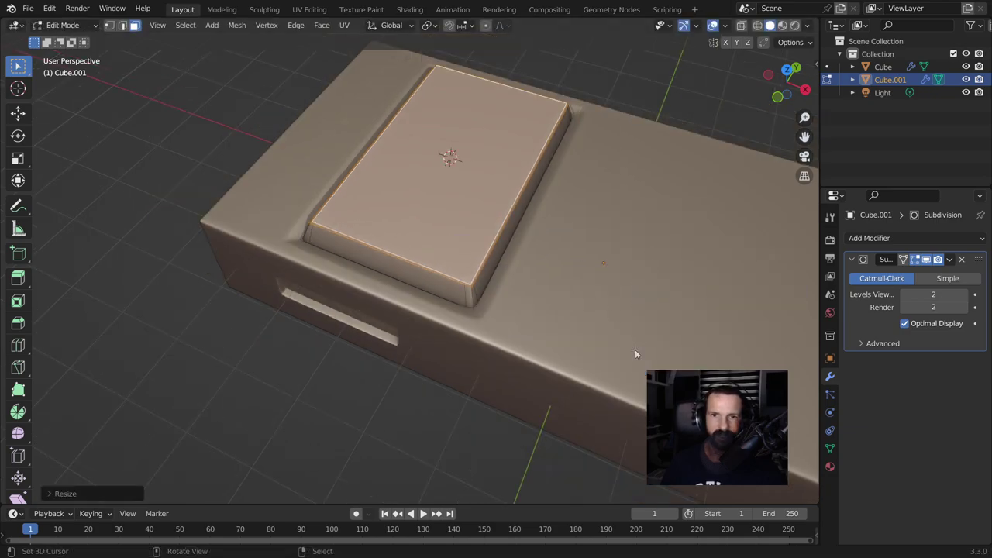
{"action": "key", "text": "Tab"}
Step: From a low side view, select the device body and then the raised plate again
{"action": "scroll", "coordinate": [635, 349], "scroll_direction": "down", "scroll_amount": 2}
{"action": "mouse_move", "coordinate": [635, 349]}
{"action": "middle_mouse_down"}
{"action": "mouse_move", "coordinate": [535, 246]}
{"action": "mouse_move", "coordinate": [565, 327]}
{"action": "middle_mouse_up"}
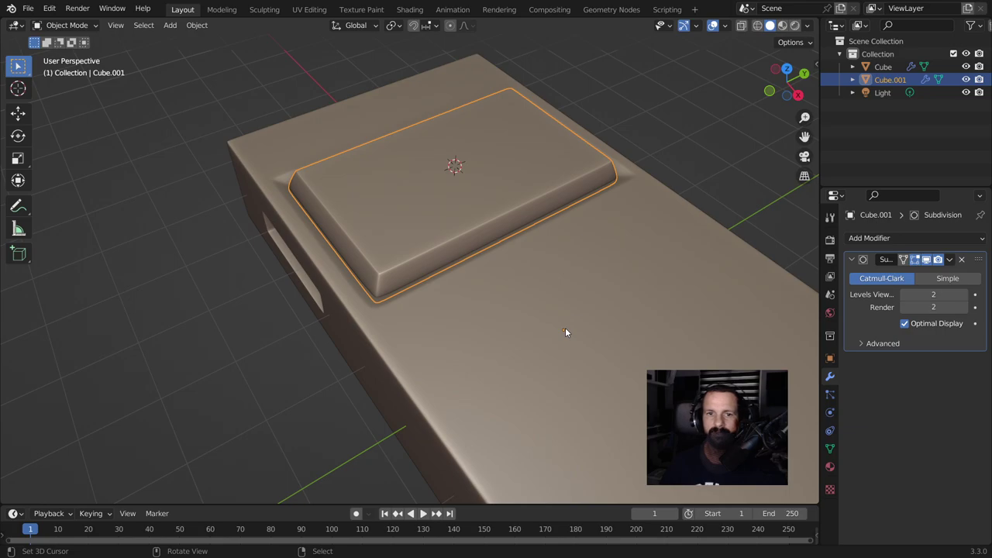
{"action": "left_click", "coordinate": [533, 281]}
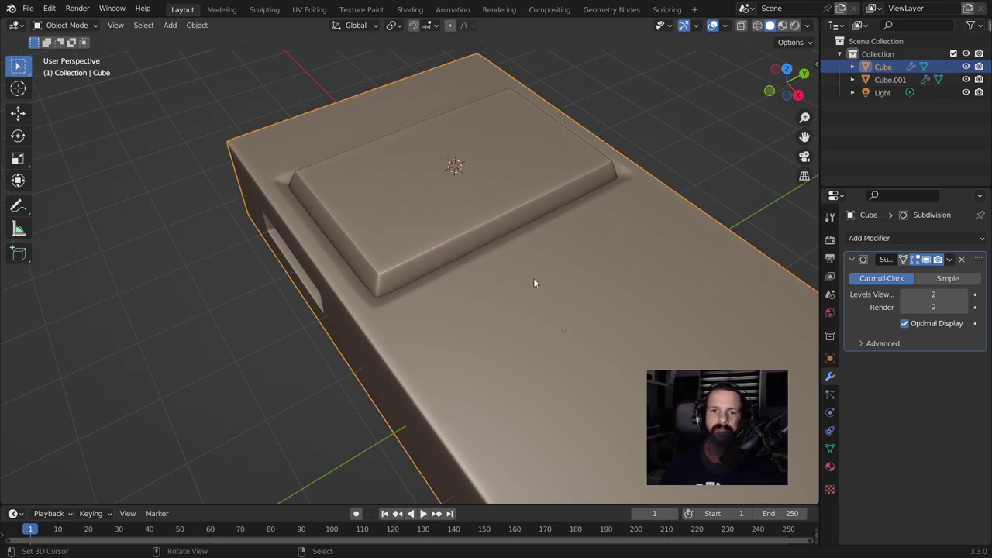
{"action": "left_click", "coordinate": [454, 202]}
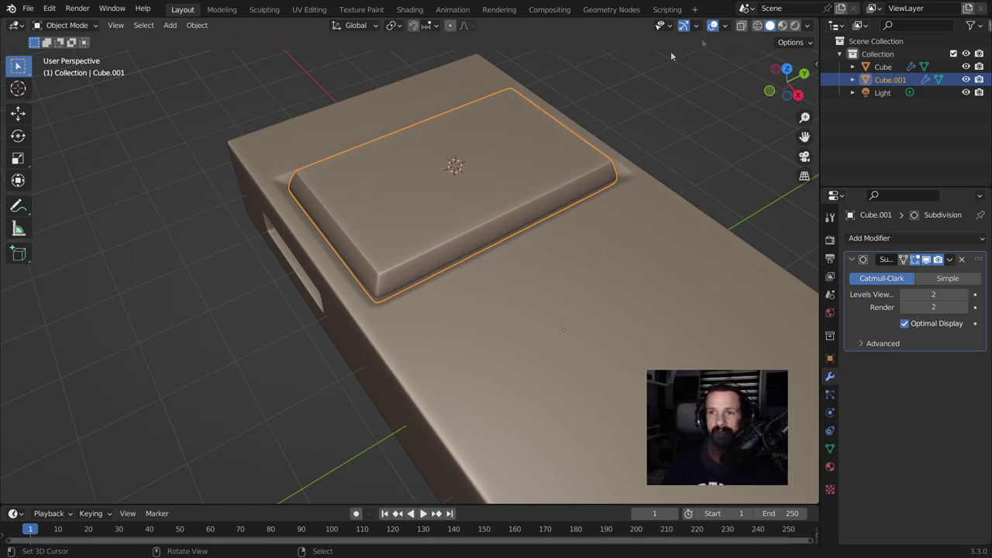
Step: Turn on the wireframe overlay and briefly preview material shading before returning to solid
{"action": "left_click", "coordinate": [726, 25]}
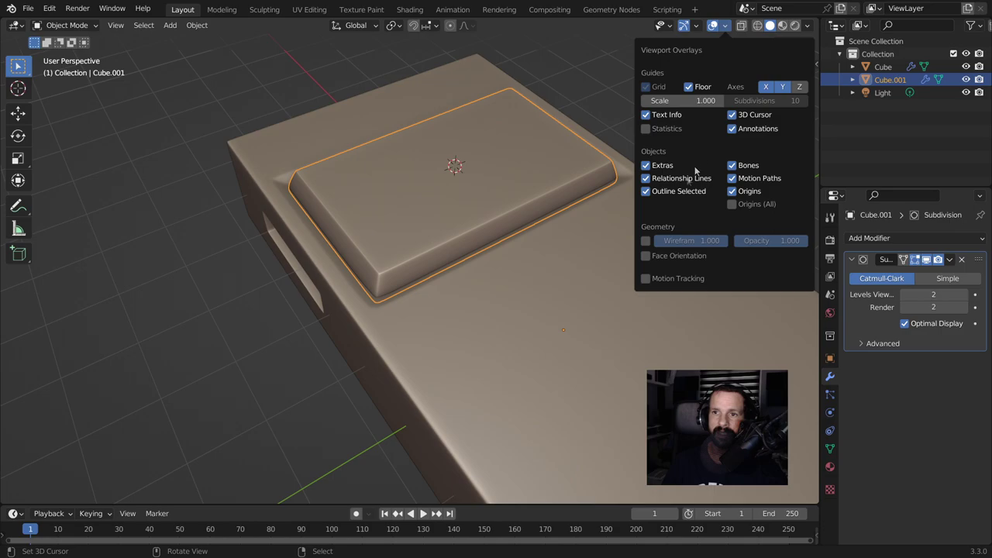
{"action": "left_click", "coordinate": [646, 241]}
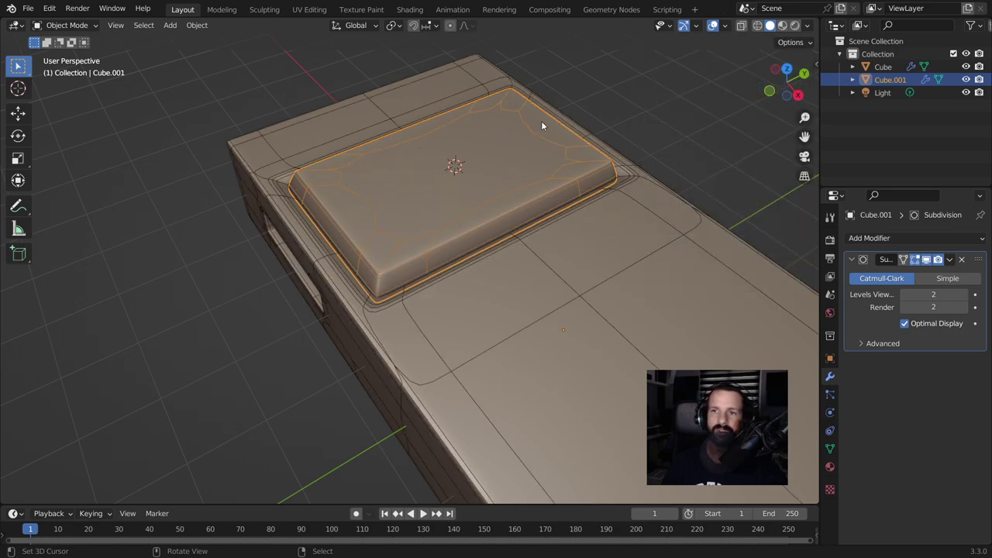
{"action": "key", "text": "Tab"}
{"action": "key", "text": "Tab"}
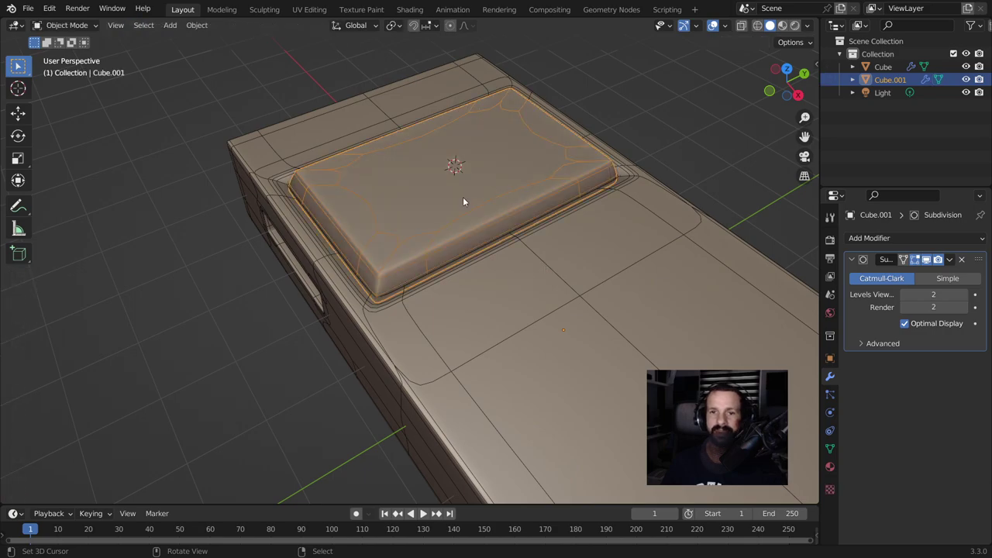
{"action": "left_click", "coordinate": [782, 25]}
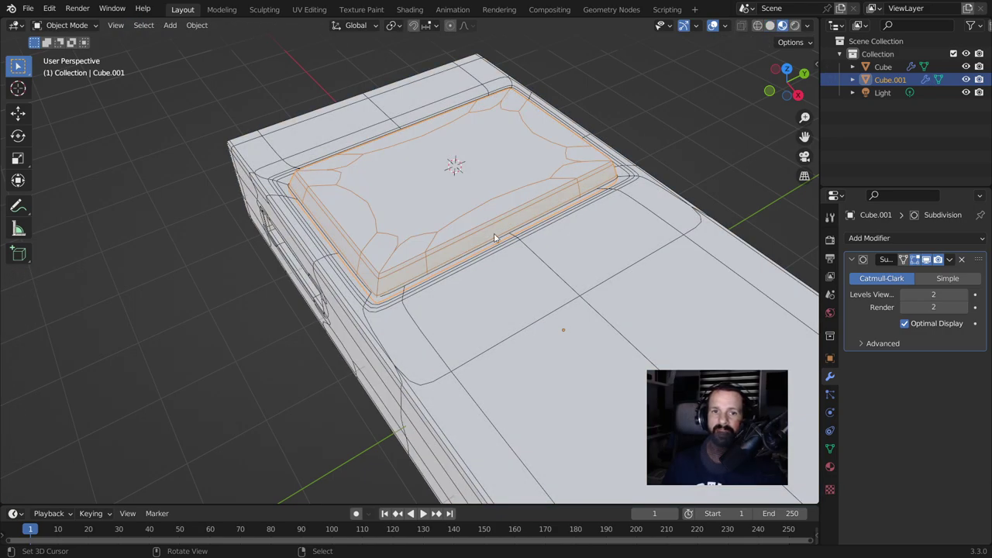
{"action": "left_click", "coordinate": [771, 26]}
Step: Uncheck Wireframe in the Viewport Overlays to show clean shaded surfaces
{"action": "left_click", "coordinate": [725, 26]}
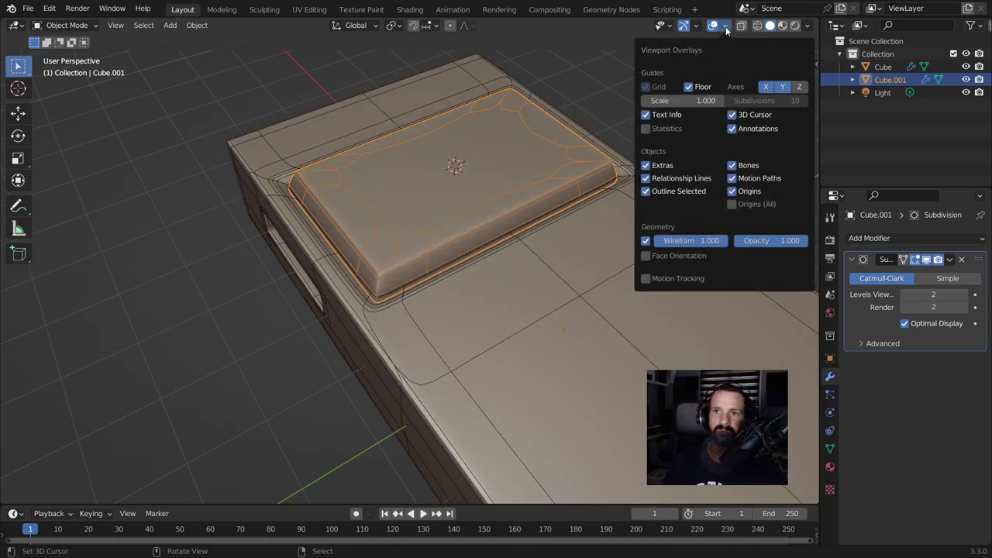
{"action": "left_click", "coordinate": [645, 241]}
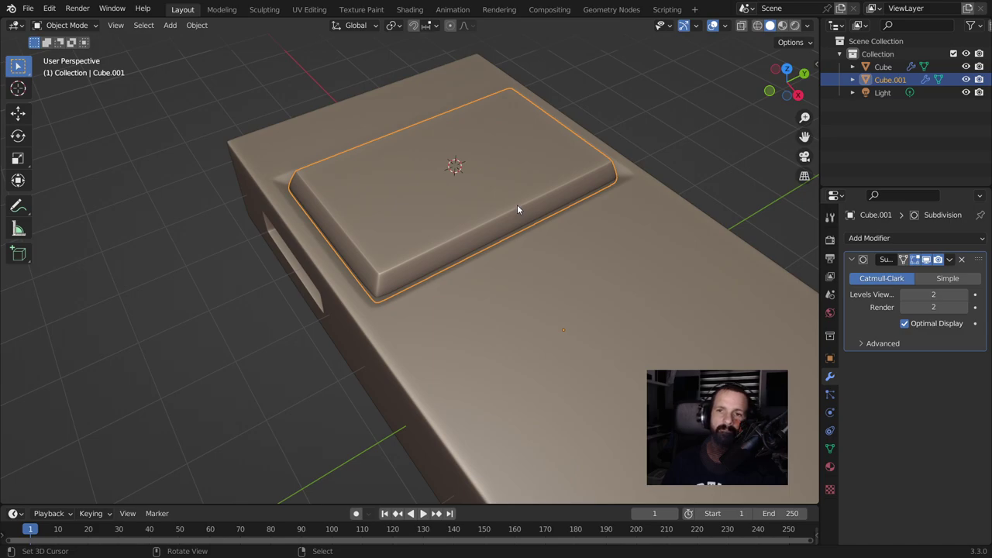
{"action": "key", "text": "Tab"}
Step: Edit Cube.001 at a corner with the Subdivision modifier's edit-mode display turned off
{"action": "scroll", "coordinate": [517, 218], "scroll_direction": "up", "scroll_amount": 2}
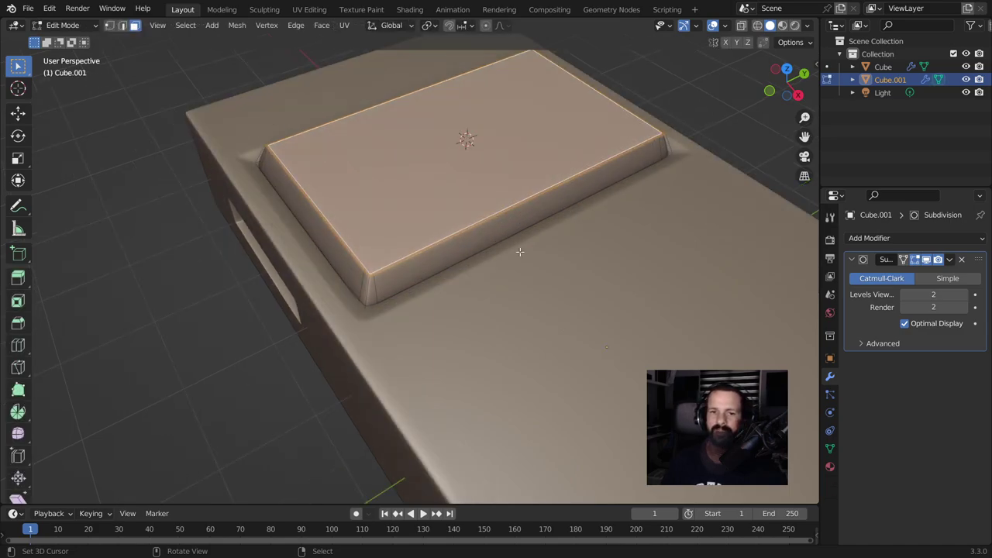
{"action": "scroll", "coordinate": [517, 218], "scroll_direction": "up", "scroll_amount": 2}
{"action": "middle_click_drag", "start_coordinate": [572, 309], "coordinate": [505, 270]}
{"action": "scroll", "coordinate": [504, 270], "scroll_direction": "down", "scroll_amount": 3}
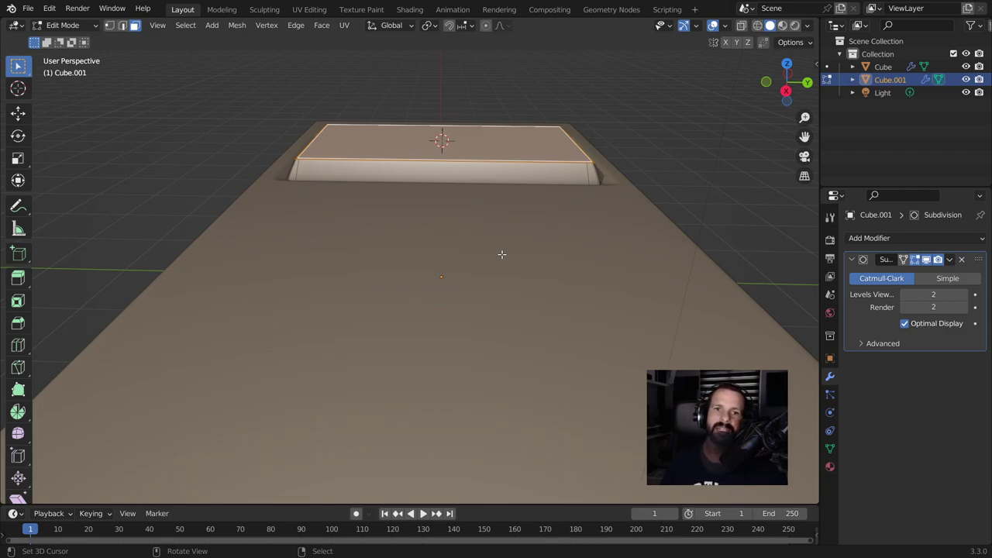
{"action": "mouse_move", "coordinate": [447, 205]}
{"action": "middle_mouse_down"}
{"action": "mouse_move", "coordinate": [442, 244]}
{"action": "mouse_move", "coordinate": [467, 240]}
{"action": "middle_mouse_up"}
{"action": "scroll", "coordinate": [377, 271], "scroll_direction": "up", "scroll_amount": 3}
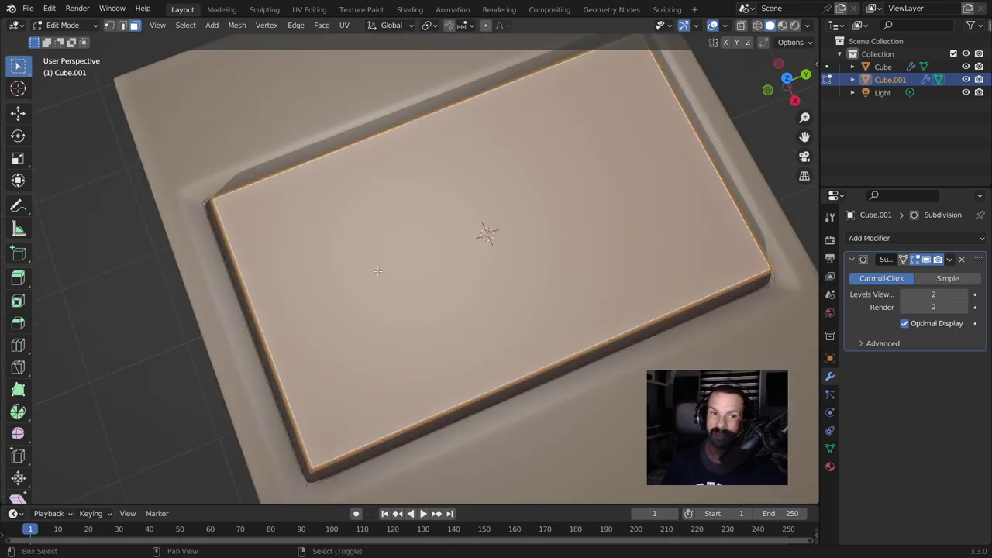
{"action": "scroll", "coordinate": [378, 272], "scroll_direction": "up", "scroll_amount": 4}
{"action": "key", "text": "Tab"}
{"action": "middle_click_drag", "start_coordinate": [475, 301], "coordinate": [531, 294]}
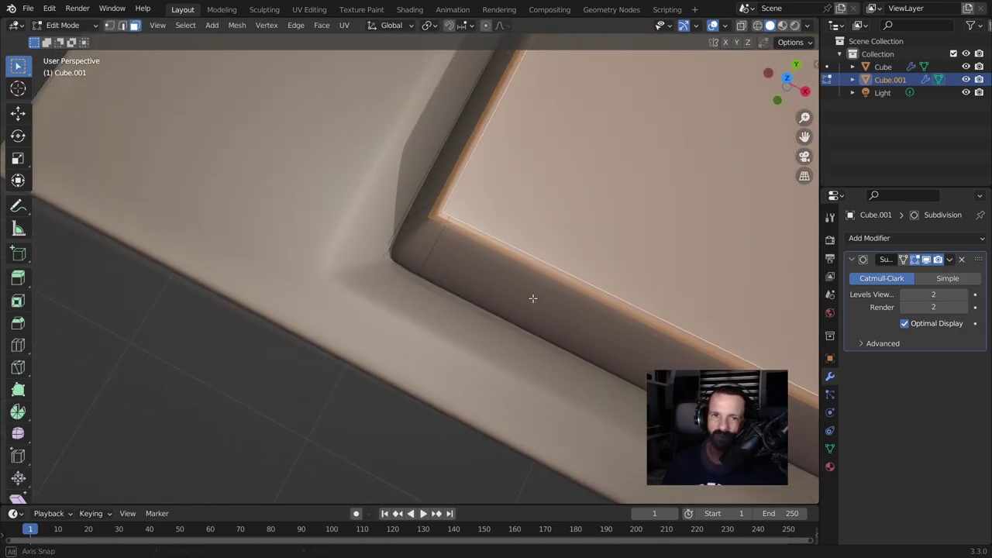
{"action": "left_click", "coordinate": [927, 260]}
{"action": "middle_click_drag", "start_coordinate": [379, 316], "coordinate": [502, 278]}
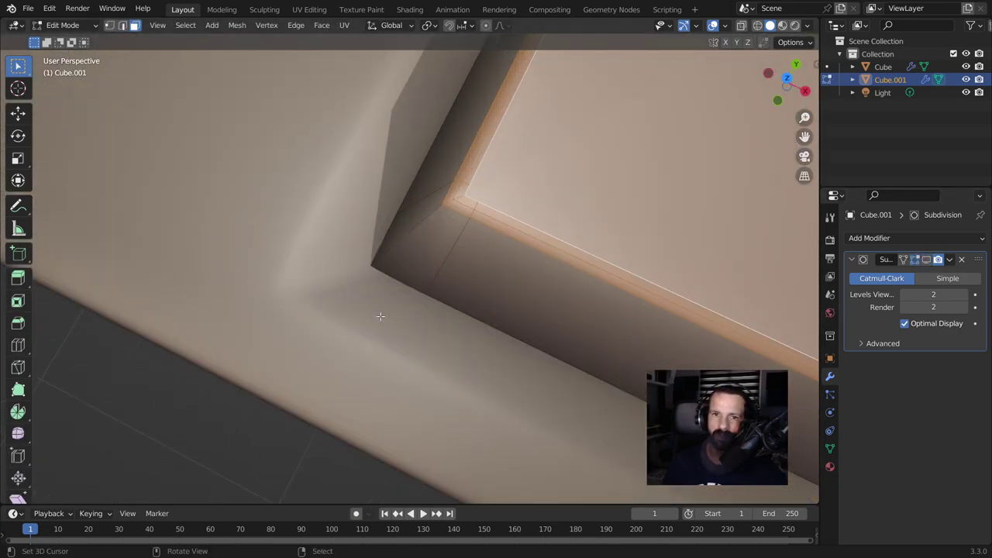
{"action": "scroll", "coordinate": [502, 277], "scroll_direction": "up", "scroll_amount": 5}
{"action": "scroll", "coordinate": [562, 259], "scroll_direction": "down", "scroll_amount": 4}
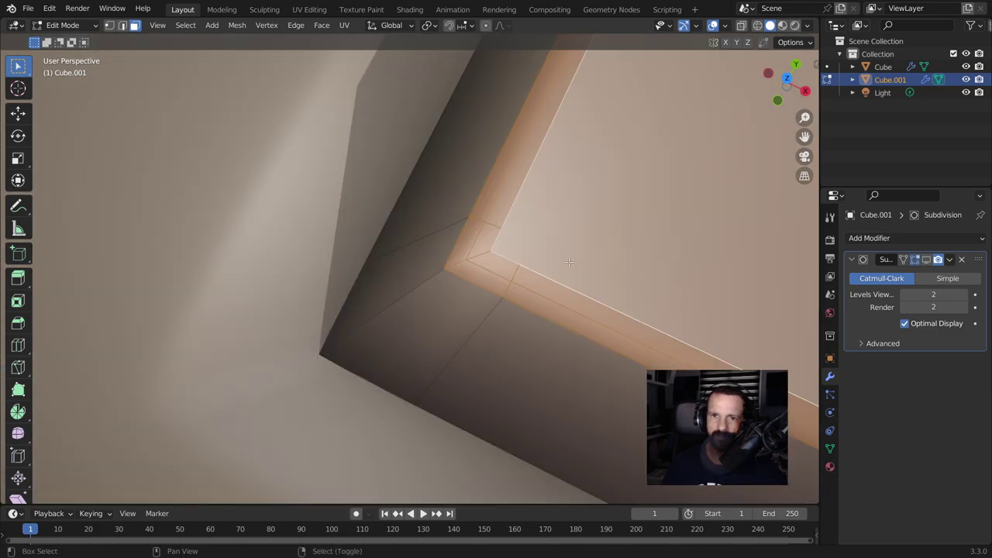
Step: Knife a short diagonal cut between two points across the corner bevel
{"action": "key", "text": "k"}
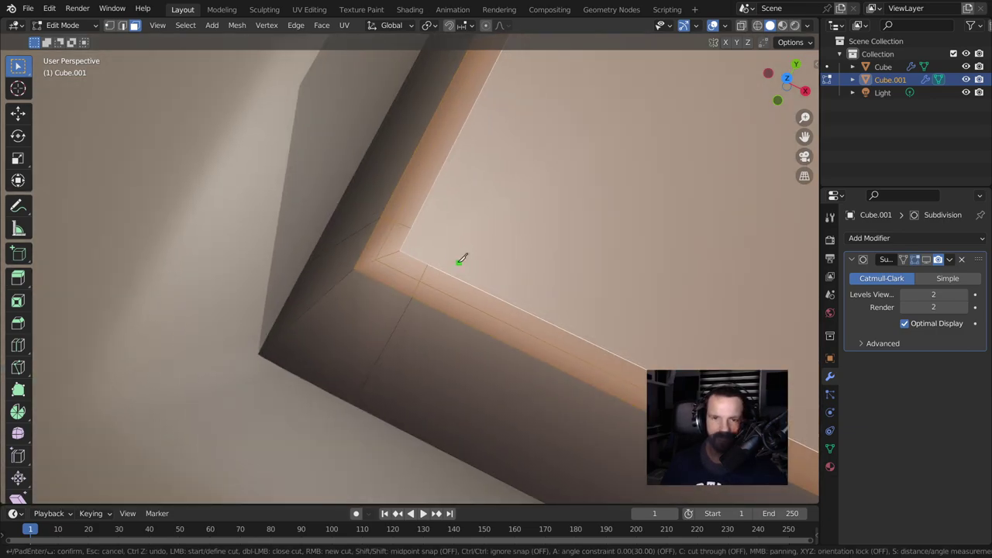
{"action": "left_click", "coordinate": [411, 228]}
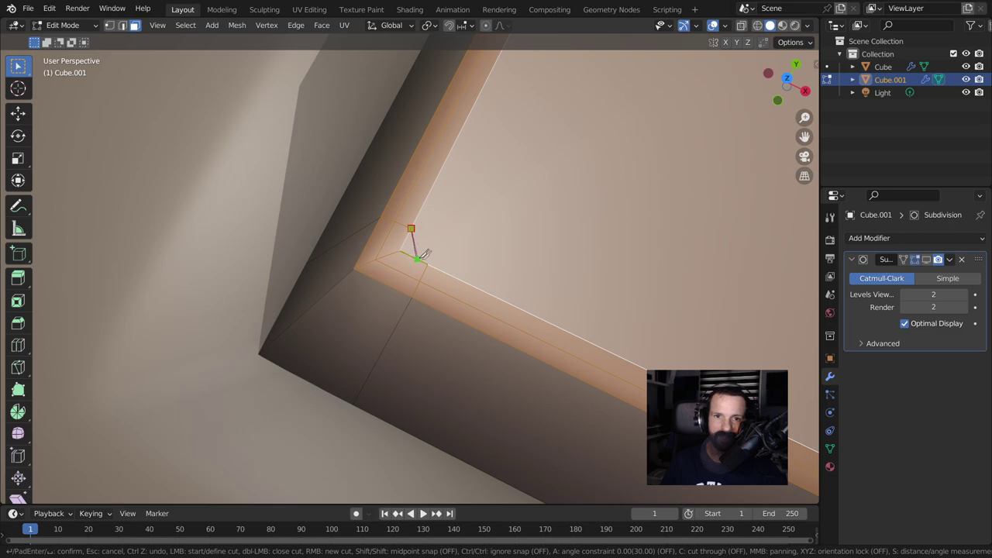
{"action": "left_click", "coordinate": [428, 264]}
{"action": "key", "text": "Return"}
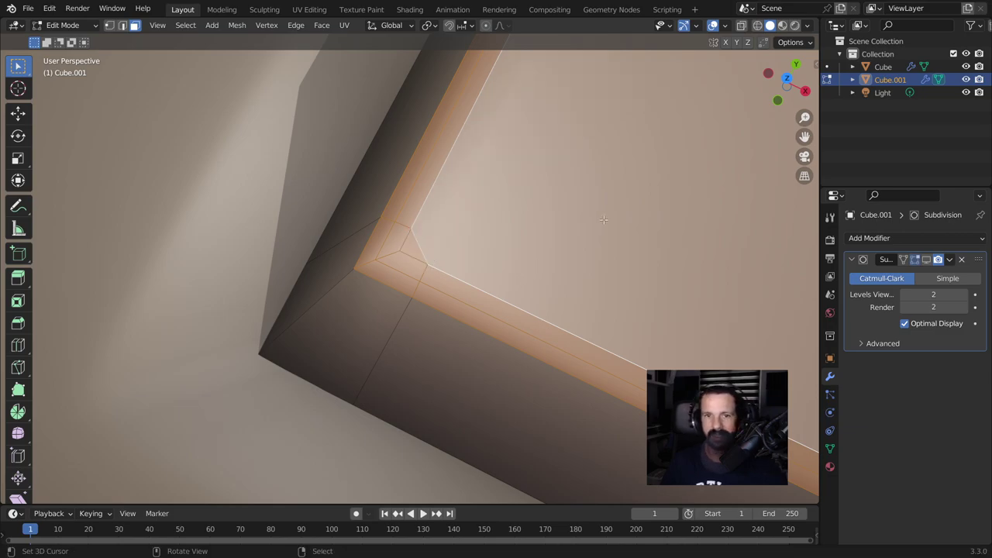
{"action": "scroll", "coordinate": [604, 219], "scroll_direction": "up", "scroll_amount": 6}
{"action": "mouse_move", "coordinate": [603, 220]}
{"action": "middle_mouse_down"}
{"action": "mouse_move", "coordinate": [451, 504]}
{"action": "mouse_move", "coordinate": [648, 336]}
{"action": "mouse_move", "coordinate": [395, 329]}
{"action": "mouse_move", "coordinate": [418, 152]}
{"action": "middle_mouse_up"}
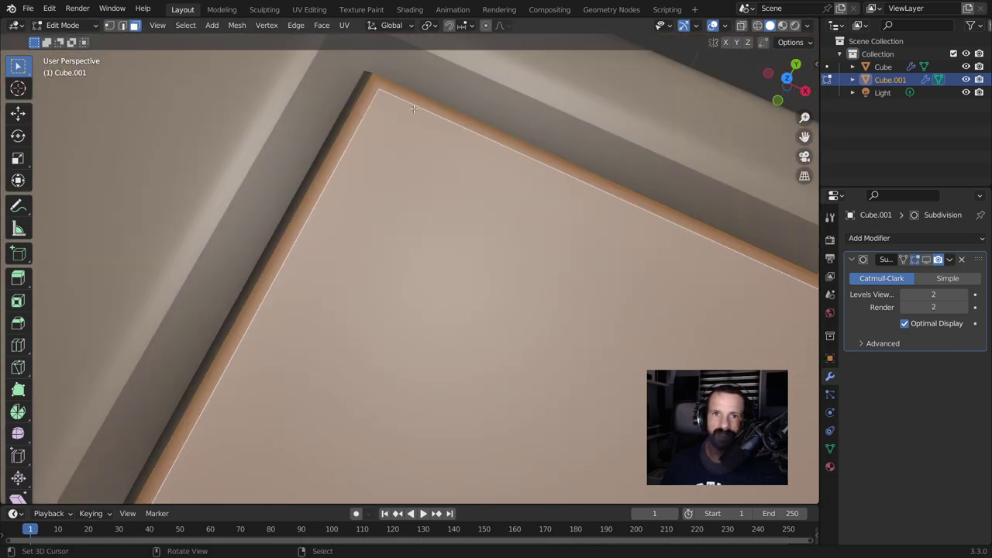
Step: Make another knife cut at the corner, then switch to vertex select
{"action": "key", "text": "k"}
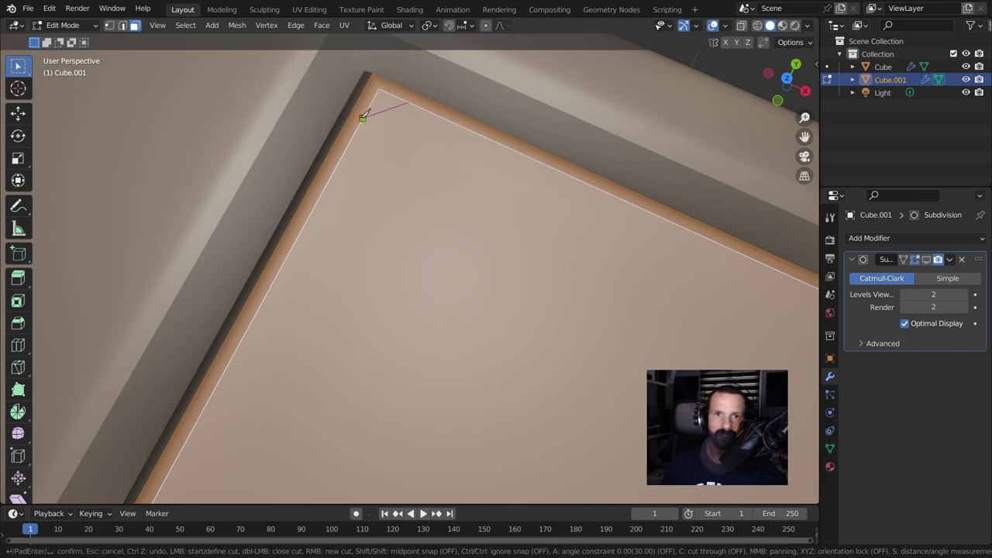
{"action": "key", "text": "Return"}
{"action": "mouse_move", "coordinate": [364, 114]}
{"action": "middle_mouse_down"}
{"action": "mouse_move", "coordinate": [206, 182]}
{"action": "mouse_move", "coordinate": [571, 206]}
{"action": "mouse_move", "coordinate": [529, 348]}
{"action": "mouse_move", "coordinate": [390, 367]}
{"action": "middle_mouse_up"}
{"action": "key", "text": "1"}
{"action": "scroll", "coordinate": [569, 200], "scroll_direction": "down", "scroll_amount": 3}
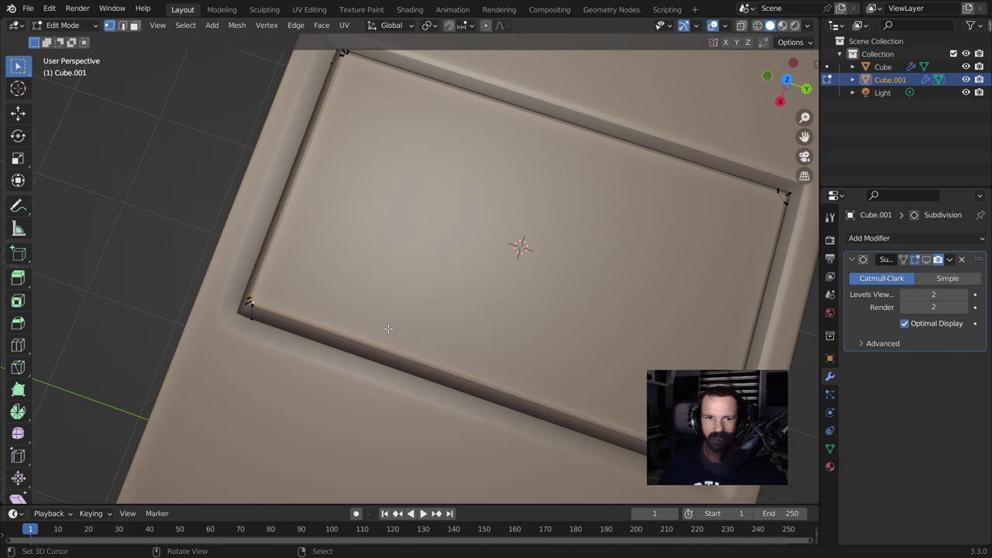
Step: Knife-cut a diagonal across the screen's top face from one corner to the opposite corner
{"action": "key", "text": "k"}
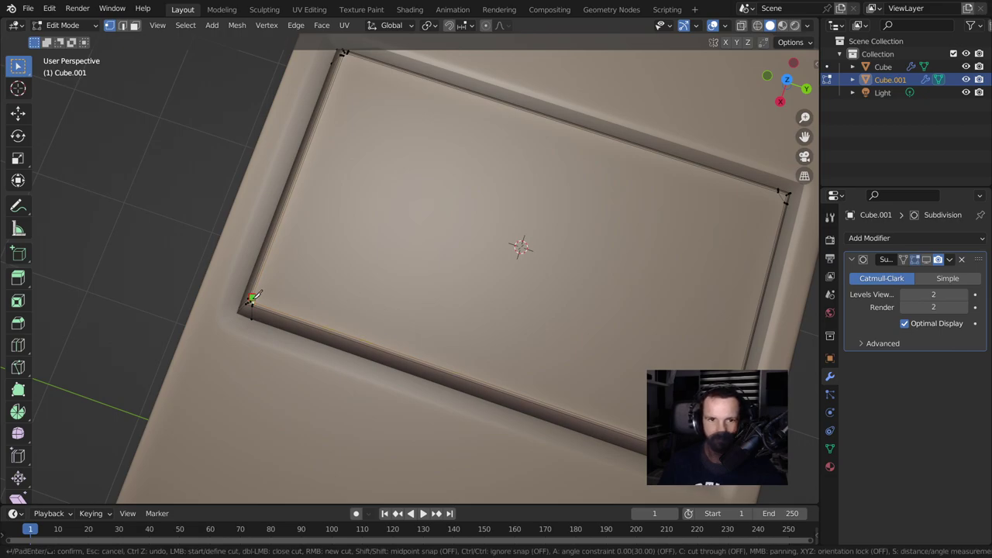
{"action": "scroll", "coordinate": [253, 297], "scroll_direction": "up", "scroll_amount": 2}
{"action": "scroll", "coordinate": [263, 333], "scroll_direction": "up", "scroll_amount": 2}
{"action": "scroll", "coordinate": [298, 324], "scroll_direction": "down", "scroll_amount": 1}
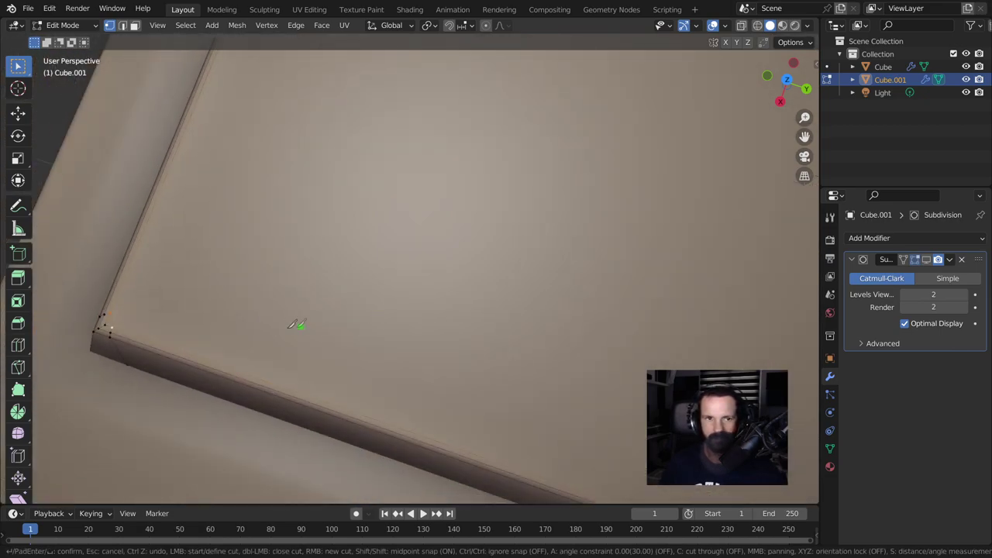
{"action": "left_click", "coordinate": [110, 319]}
{"action": "scroll", "coordinate": [542, 286], "scroll_direction": "down", "scroll_amount": 2}
{"action": "scroll", "coordinate": [573, 279], "scroll_direction": "down", "scroll_amount": 3}
{"action": "scroll", "coordinate": [620, 259], "scroll_direction": "down", "scroll_amount": 2}
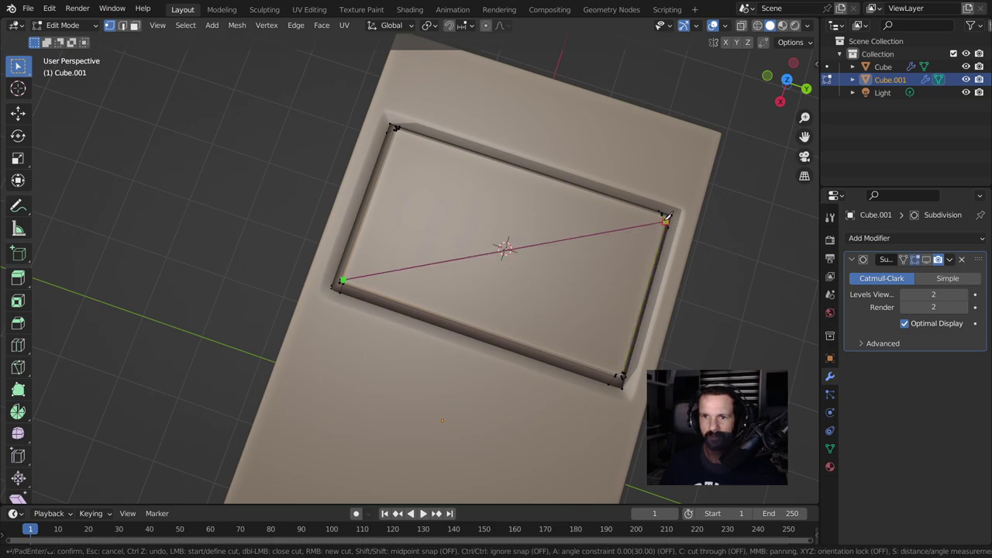
{"action": "scroll", "coordinate": [666, 217], "scroll_direction": "up", "scroll_amount": 4}
{"action": "scroll", "coordinate": [670, 218], "scroll_direction": "down", "scroll_amount": 4}
{"action": "scroll", "coordinate": [465, 256], "scroll_direction": "down", "scroll_amount": 2}
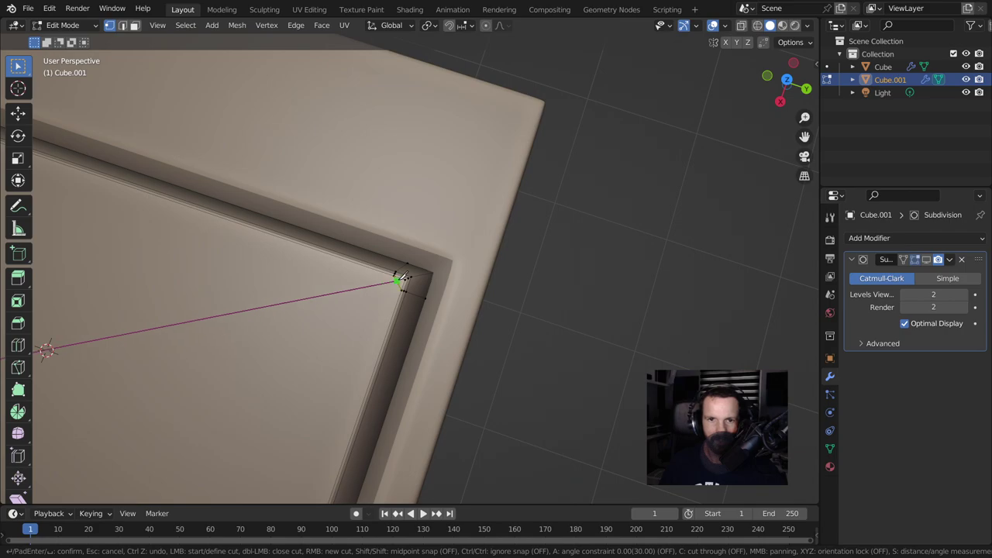
{"action": "left_click", "coordinate": [399, 280]}
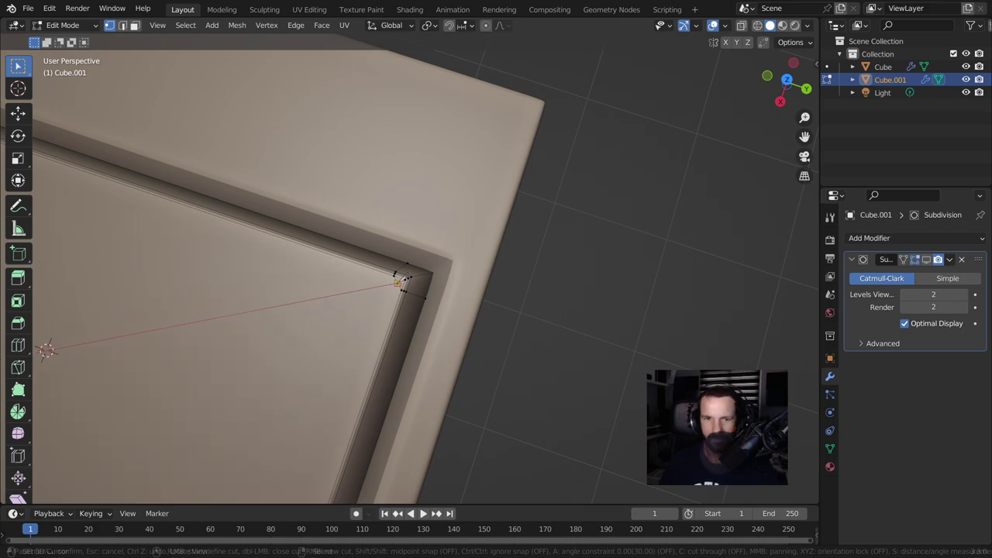
{"action": "scroll", "coordinate": [352, 330], "scroll_direction": "down", "scroll_amount": 3}
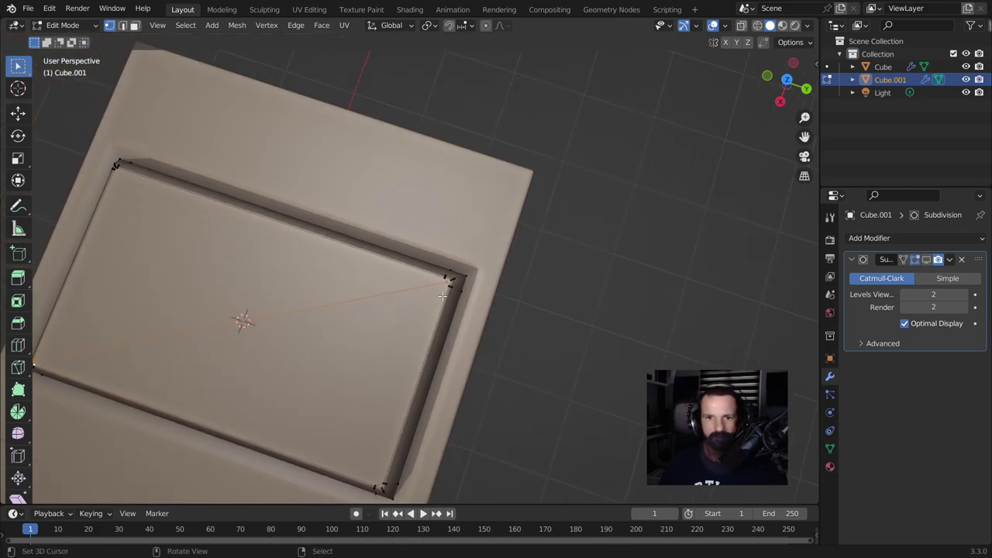
Step: Knife-cut from the top-left corner to an edge midpoint, confirm the cuts, and return to Object Mode
{"action": "middle_click_drag", "start_coordinate": [272, 303], "coordinate": [511, 356], "text": "shift"}
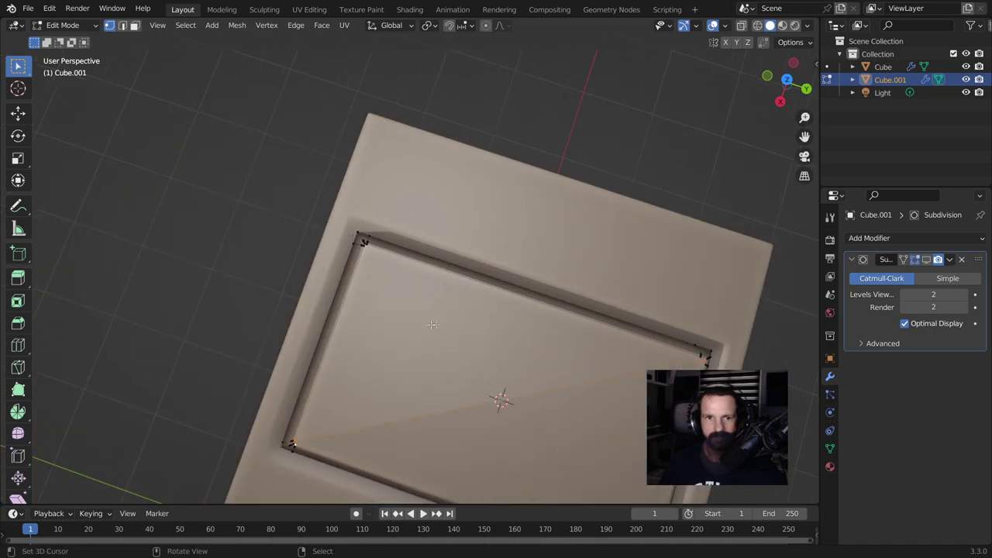
{"action": "scroll", "coordinate": [323, 278], "scroll_direction": "up", "scroll_amount": 5}
{"action": "key", "text": "k"}
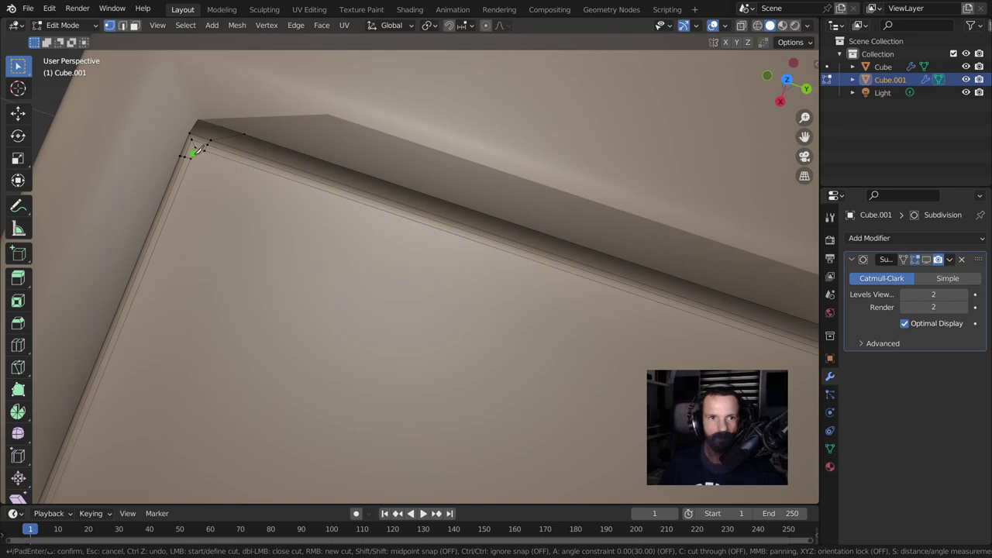
{"action": "left_click", "coordinate": [200, 152]}
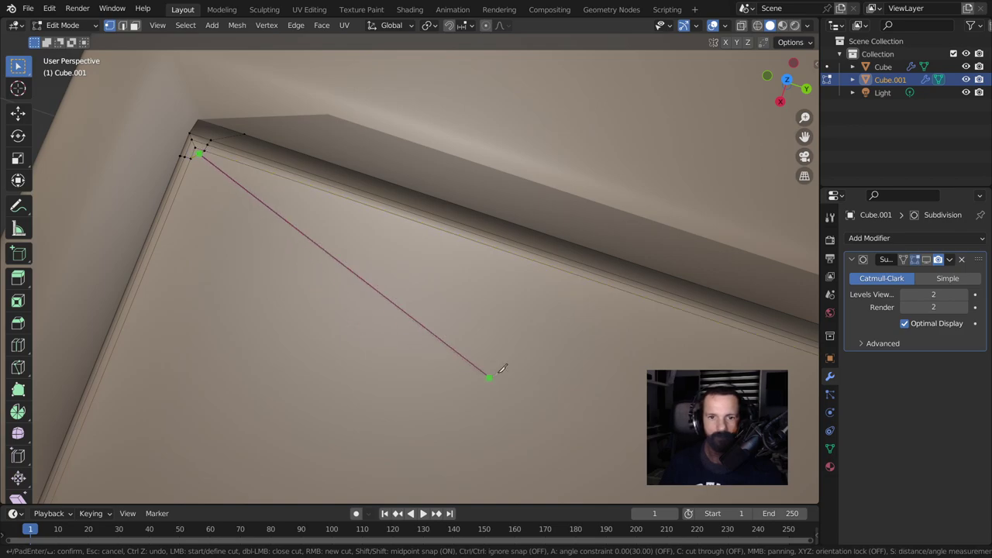
{"action": "scroll", "coordinate": [483, 372], "scroll_direction": "up", "scroll_amount": 5}
{"action": "scroll", "coordinate": [282, 489], "scroll_direction": "down", "scroll_amount": 2}
{"action": "scroll", "coordinate": [155, 310], "scroll_direction": "down", "scroll_amount": 2}
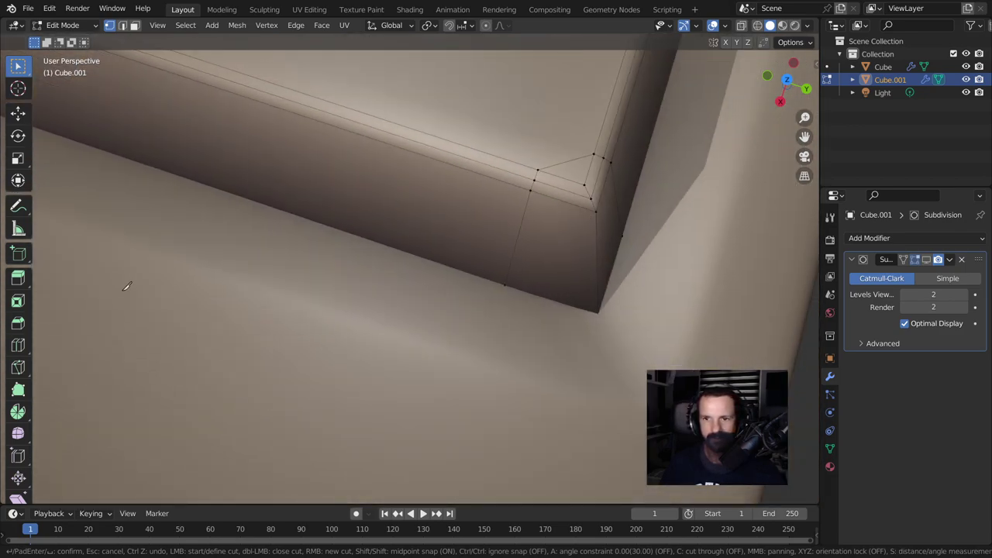
{"action": "scroll", "coordinate": [264, 277], "scroll_direction": "down", "scroll_amount": 2}
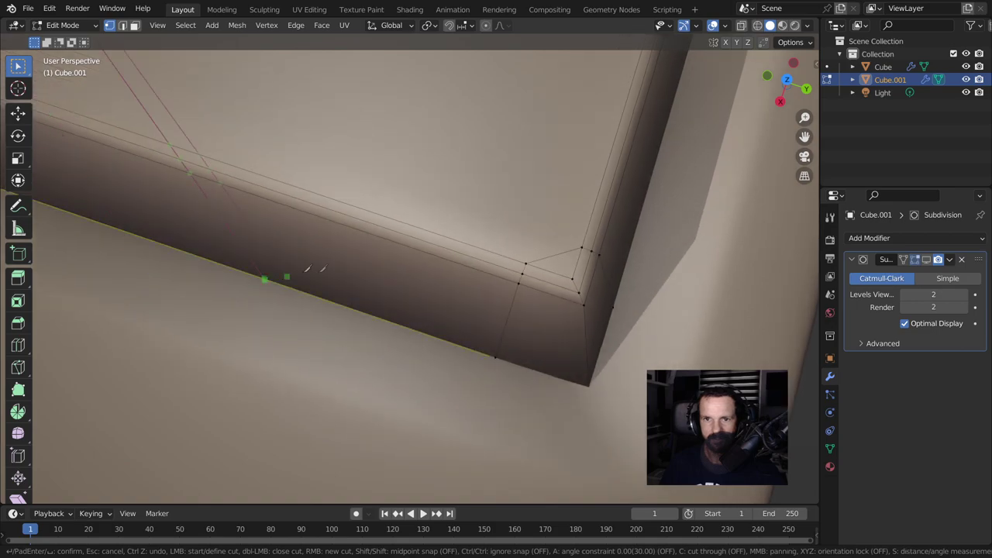
{"action": "left_click", "coordinate": [557, 252]}
{"action": "scroll", "coordinate": [558, 252], "scroll_direction": "down", "scroll_amount": 2}
{"action": "scroll", "coordinate": [555, 251], "scroll_direction": "down", "scroll_amount": 2}
{"action": "key", "text": "Return"}
{"action": "scroll", "coordinate": [550, 333], "scroll_direction": "down", "scroll_amount": 5}
{"action": "key", "text": "Tab"}
{"action": "middle_click_drag", "start_coordinate": [563, 370], "coordinate": [608, 306]}
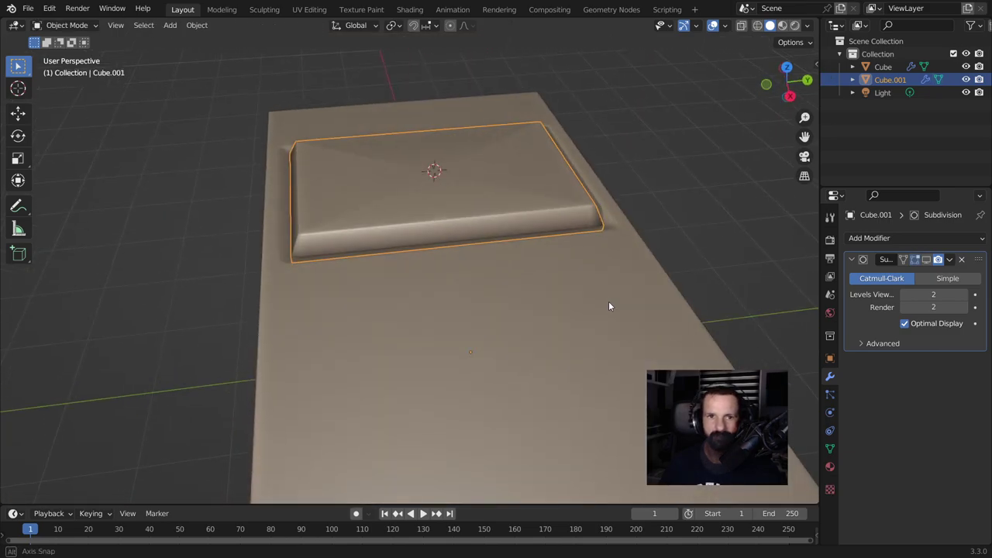
Step: Show subdivision smoothing in Edit Mode and enter the screen's mesh from a near top-down view
{"action": "left_click", "coordinate": [926, 260]}
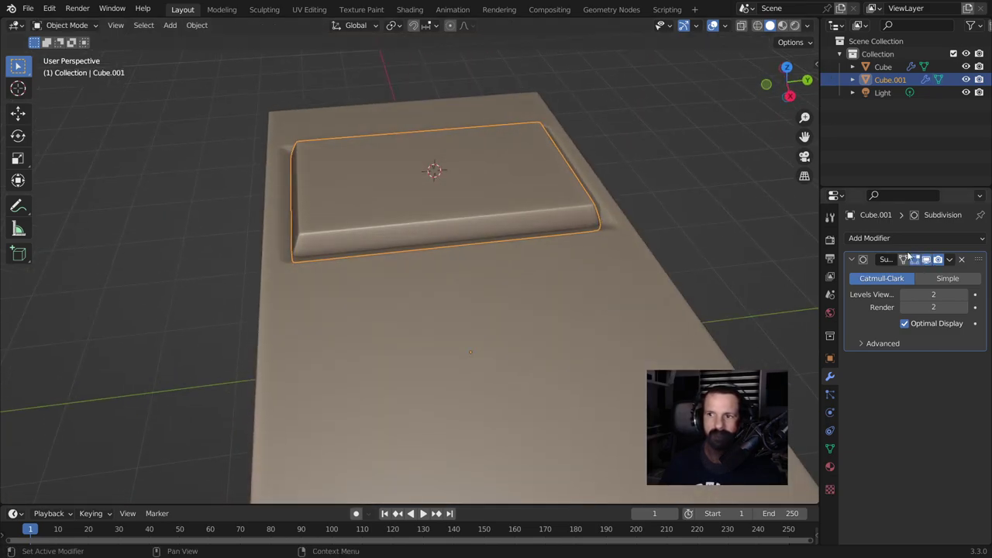
{"action": "left_click", "coordinate": [905, 260]}
{"action": "key", "text": "Tab"}
{"action": "scroll", "coordinate": [389, 224], "scroll_direction": "up", "scroll_amount": 3}
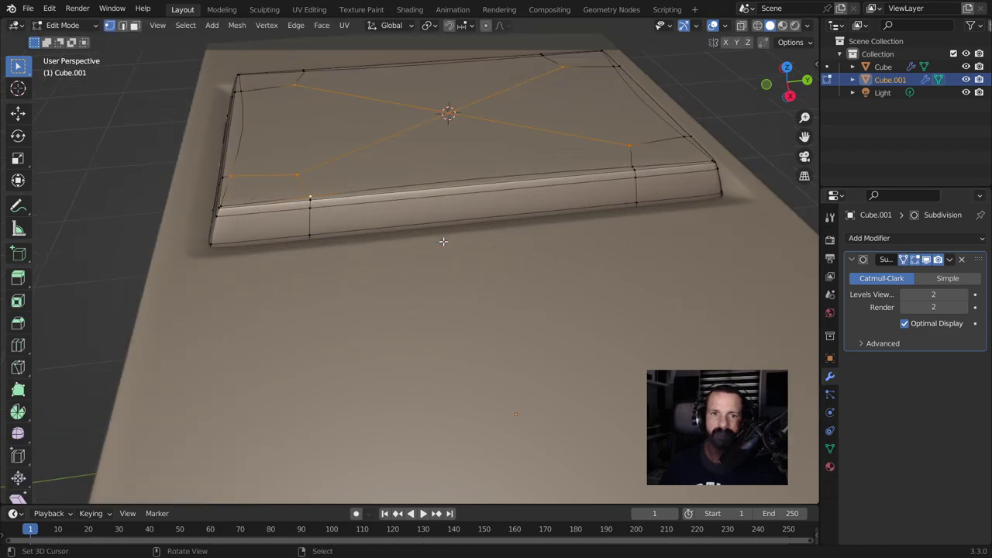
{"action": "scroll", "coordinate": [389, 225], "scroll_direction": "down", "scroll_amount": 3}
{"action": "middle_click_drag", "start_coordinate": [389, 225], "coordinate": [460, 320]}
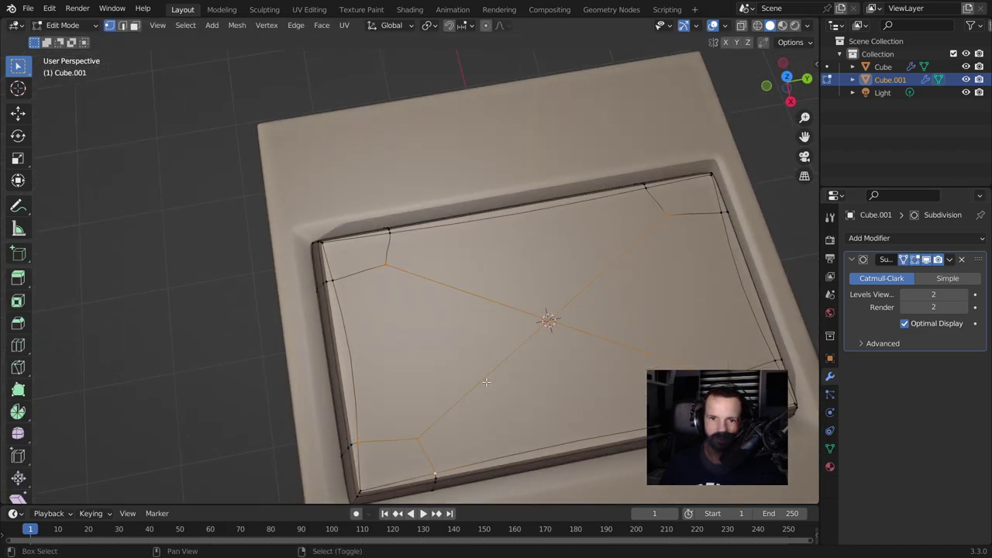
{"action": "scroll", "coordinate": [459, 321], "scroll_direction": "up", "scroll_amount": 2}
Step: Vertex-slide all four inner corner vertices of the screen toward their corners
{"action": "left_click", "coordinate": [383, 354]}
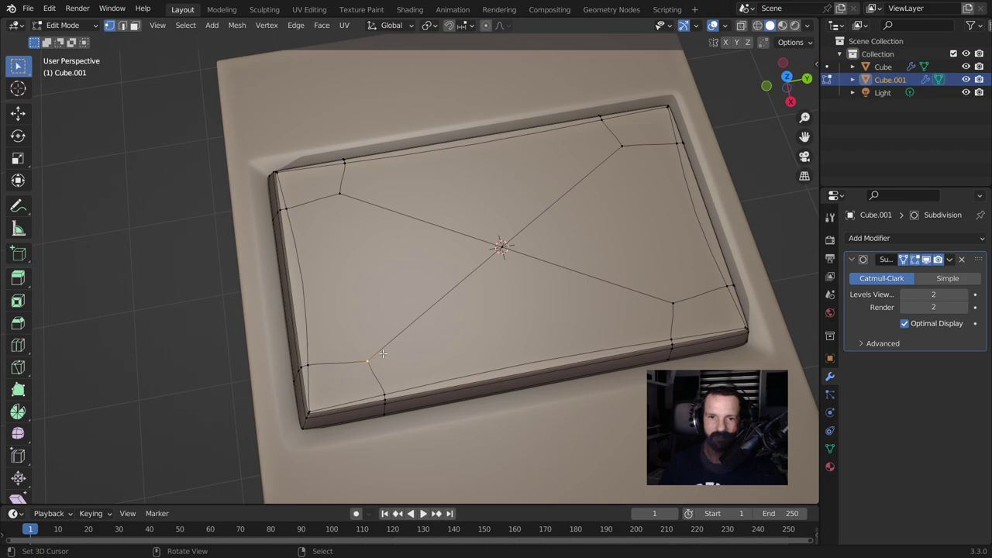
{"action": "key", "text": "g"}
{"action": "key", "text": "g"}
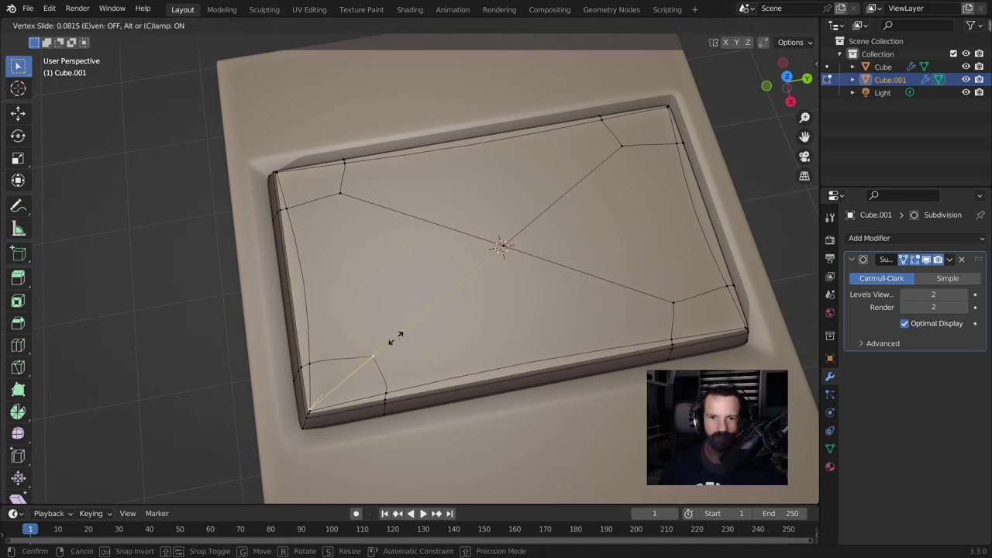
{"action": "left_click", "coordinate": [413, 321]}
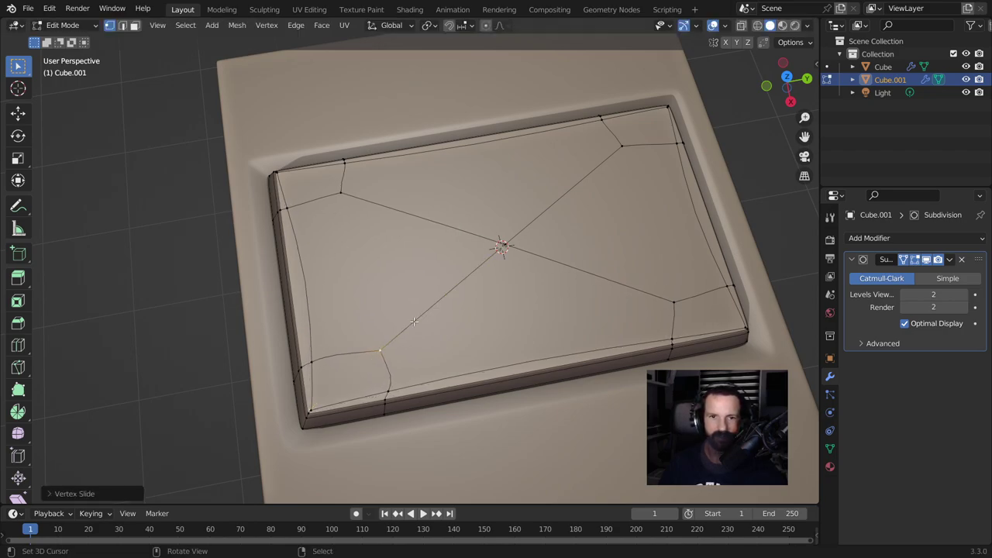
{"action": "left_click", "coordinate": [341, 192]}
{"action": "key", "text": "g"}
{"action": "key", "text": "g"}
{"action": "left_click", "coordinate": [442, 209]}
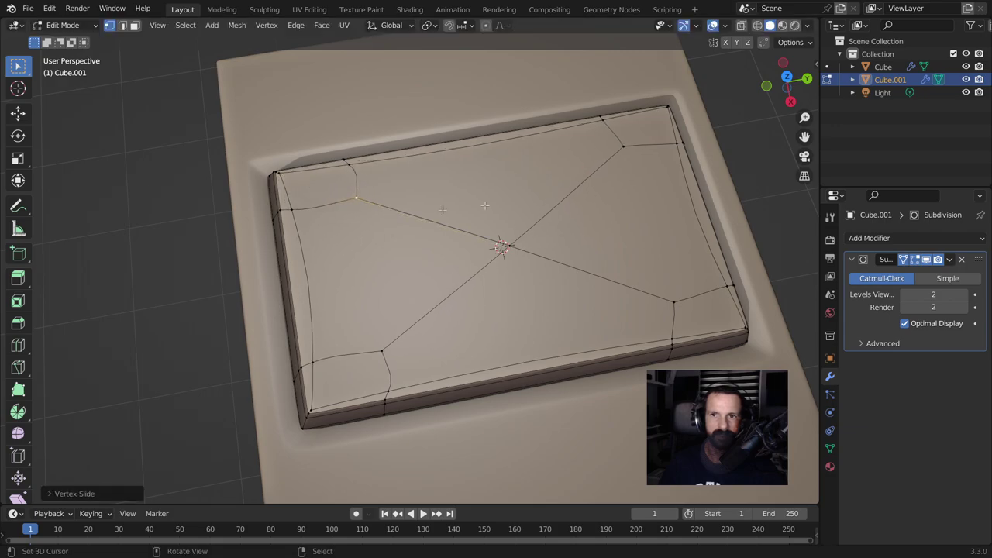
{"action": "left_click", "coordinate": [626, 146]}
{"action": "key", "text": "g"}
{"action": "key", "text": "g"}
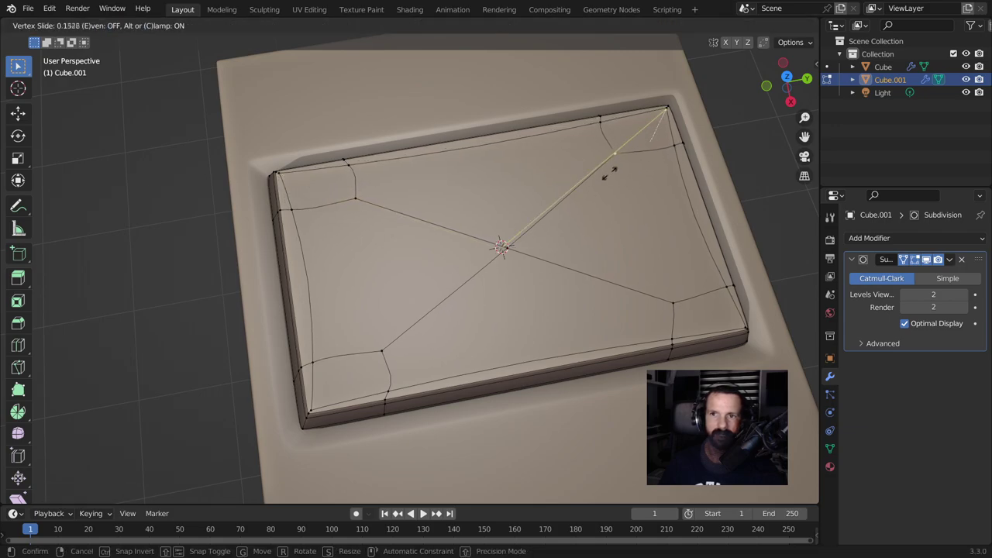
{"action": "left_click", "coordinate": [647, 254]}
{"action": "left_click", "coordinate": [671, 302]}
{"action": "key", "text": "g"}
{"action": "key", "text": "g"}
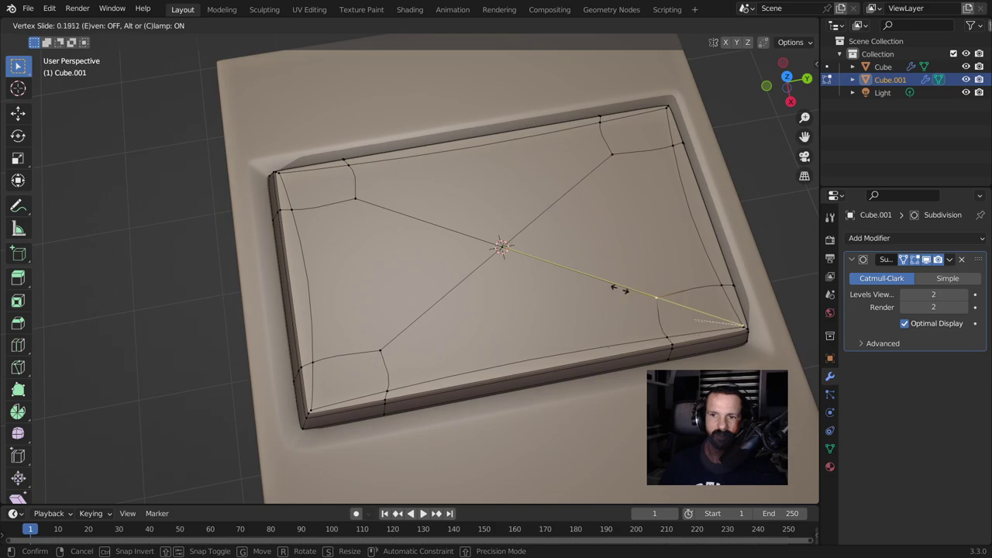
{"action": "left_click", "coordinate": [618, 291]}
Step: Return to Object Mode and deselect the screen to view the whole body
{"action": "key", "text": "Tab"}
{"action": "scroll", "coordinate": [635, 361], "scroll_direction": "down", "scroll_amount": 5}
{"action": "mouse_move", "coordinate": [615, 286]}
{"action": "middle_mouse_down"}
{"action": "mouse_move", "coordinate": [677, 237]}
{"action": "mouse_move", "coordinate": [659, 221]}
{"action": "mouse_move", "coordinate": [646, 286]}
{"action": "mouse_move", "coordinate": [637, 250]}
{"action": "middle_mouse_up"}
{"action": "scroll", "coordinate": [659, 221], "scroll_direction": "down", "scroll_amount": 3}
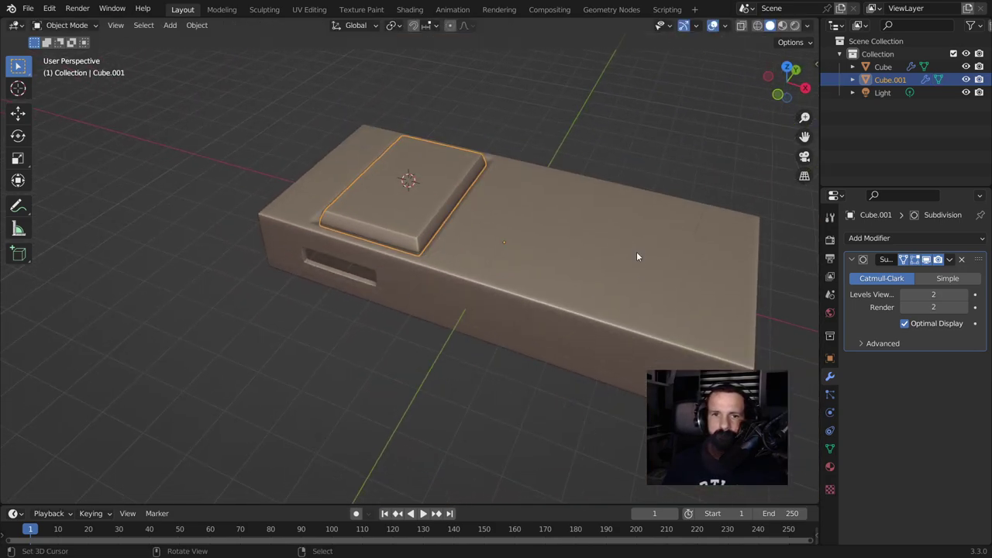
{"action": "left_click", "coordinate": [639, 167]}
{"action": "mouse_move", "coordinate": [653, 282]}
{"action": "middle_mouse_down"}
{"action": "mouse_move", "coordinate": [675, 310]}
{"action": "mouse_move", "coordinate": [579, 301]}
{"action": "middle_mouse_up"}
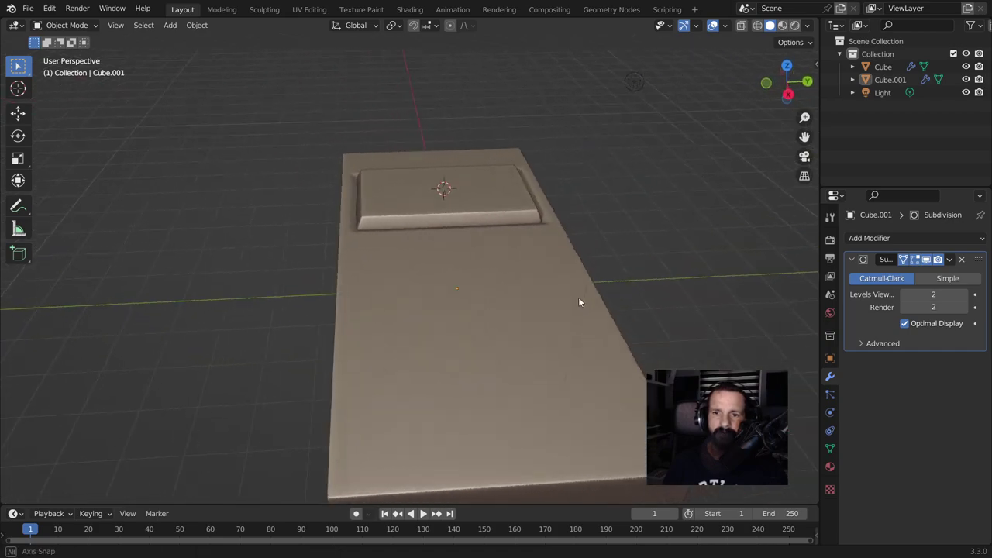
Step: Select the device body and enter its Edit Mode
{"action": "middle_click_drag", "start_coordinate": [560, 365], "coordinate": [541, 265]}
{"action": "left_click", "coordinate": [494, 196]}
{"action": "key", "text": "Tab"}
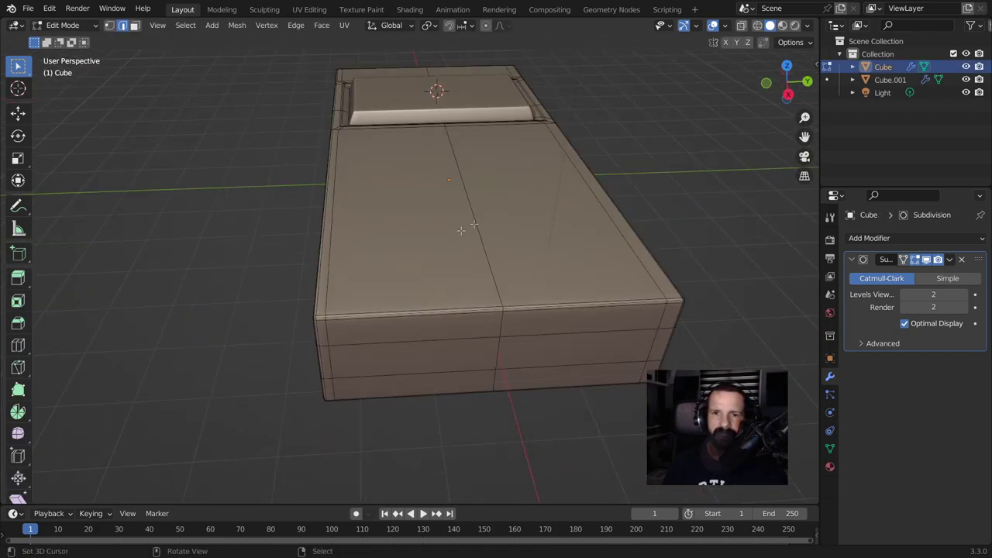
{"action": "middle_click_drag", "start_coordinate": [465, 228], "coordinate": [572, 276]}
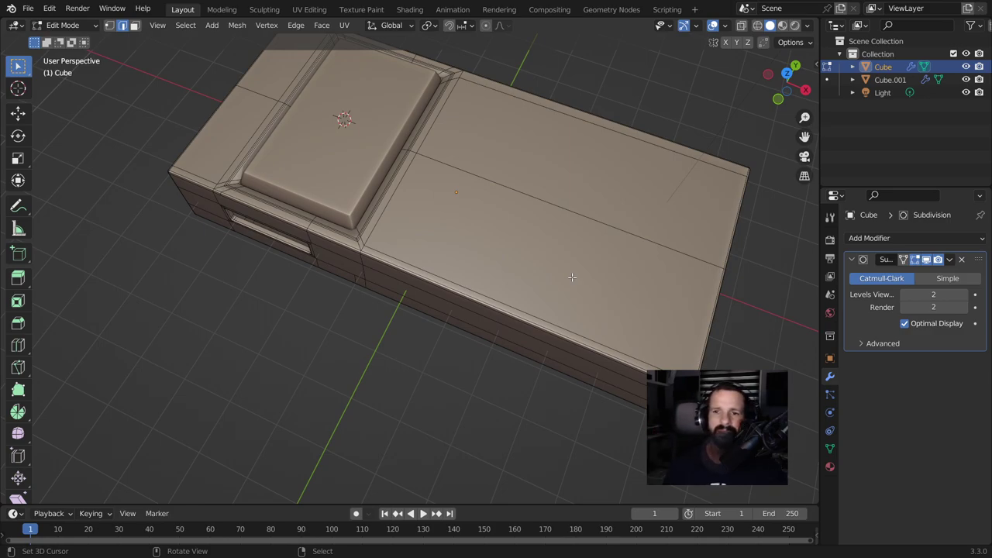
Step: Add a centered loop cut across the body's top and bevel it into a wide band
{"action": "key", "text": "ctrl+r"}
{"action": "left_click", "coordinate": [572, 221]}
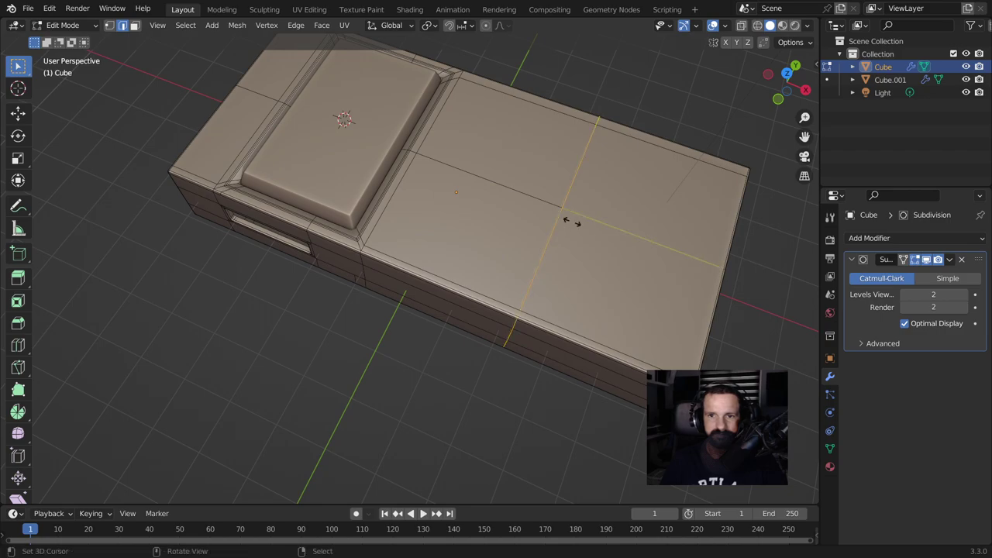
{"action": "right_click", "coordinate": [572, 222]}
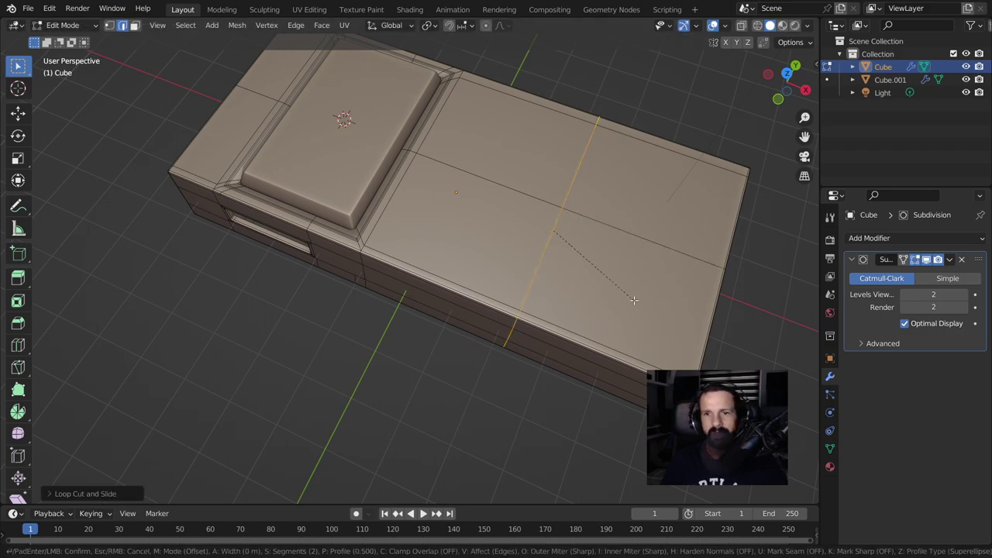
{"action": "key", "text": "ctrl+b"}
{"action": "left_click", "coordinate": [716, 337]}
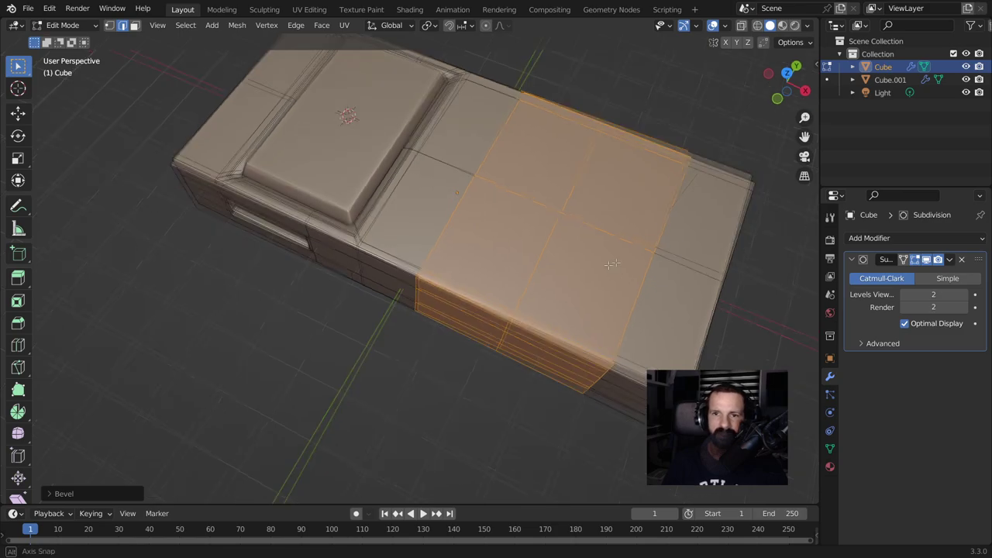
{"action": "middle_click_drag", "start_coordinate": [577, 225], "coordinate": [442, 165]}
Step: Inset four faces on the body's top and push them down along Z into a well
{"action": "left_click", "coordinate": [135, 25]}
{"action": "left_click", "coordinate": [420, 202]}
{"action": "left_click", "coordinate": [543, 194], "text": "shift"}
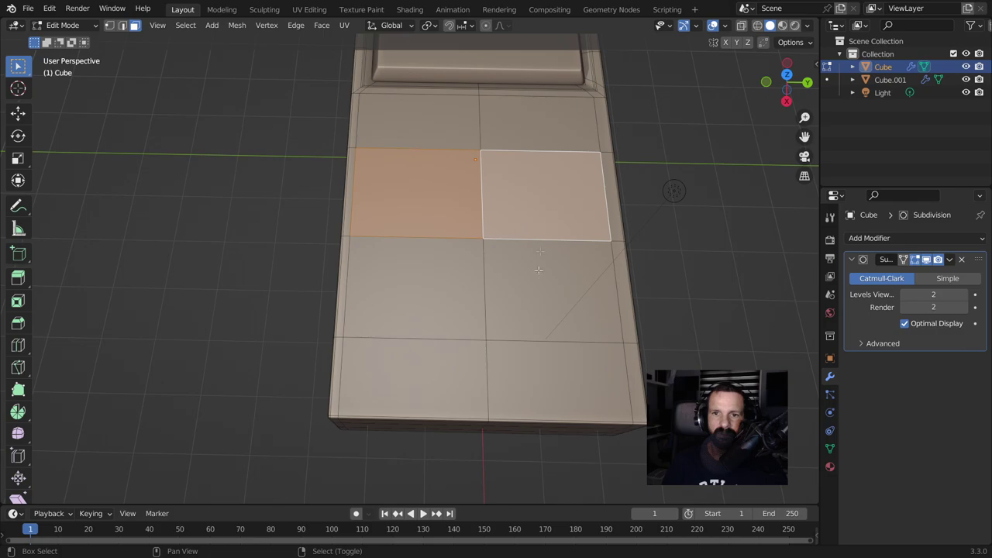
{"action": "left_click", "coordinate": [540, 272], "text": "shift"}
{"action": "left_click", "coordinate": [457, 273], "text": "shift"}
{"action": "key", "text": "i"}
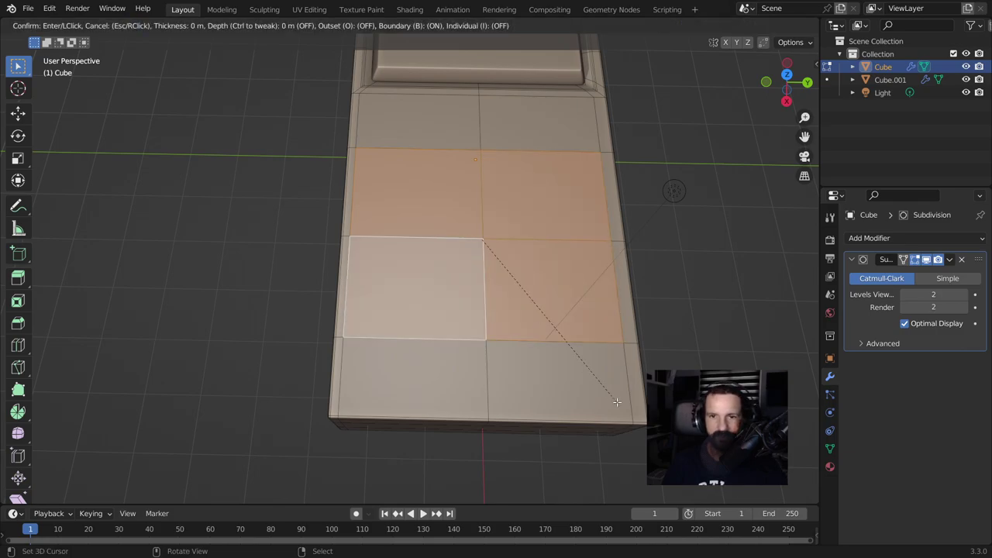
{"action": "left_click", "coordinate": [610, 397]}
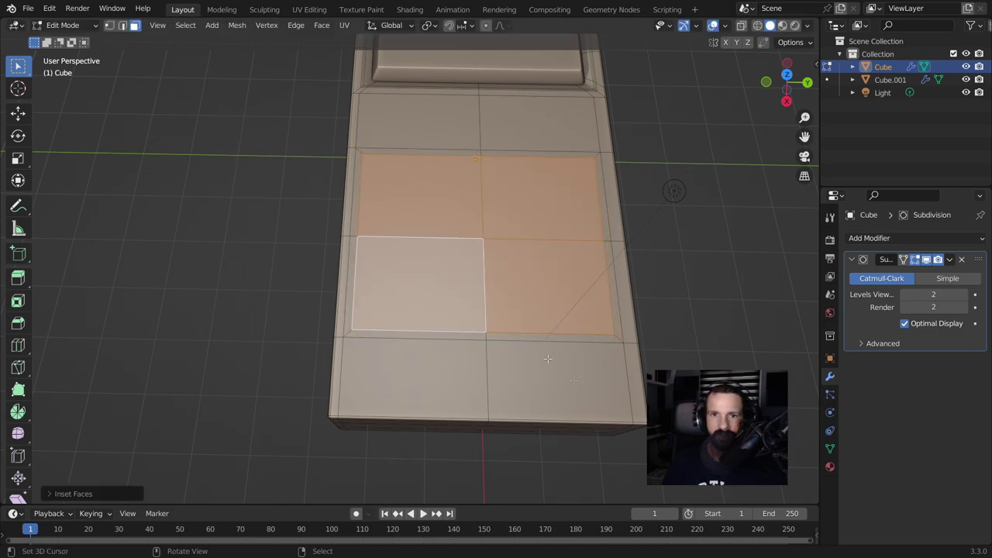
{"action": "mouse_move", "coordinate": [574, 381]}
{"action": "middle_mouse_down"}
{"action": "mouse_move", "coordinate": [529, 237]}
{"action": "mouse_move", "coordinate": [515, 284]}
{"action": "middle_mouse_up"}
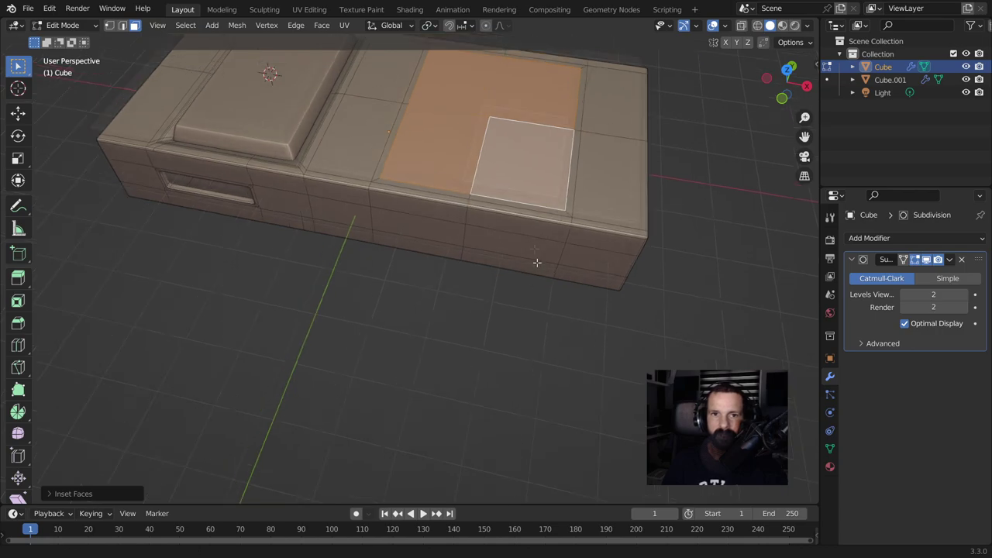
{"action": "key", "text": "g"}
{"action": "key", "text": "z"}
{"action": "left_click", "coordinate": [506, 236]}
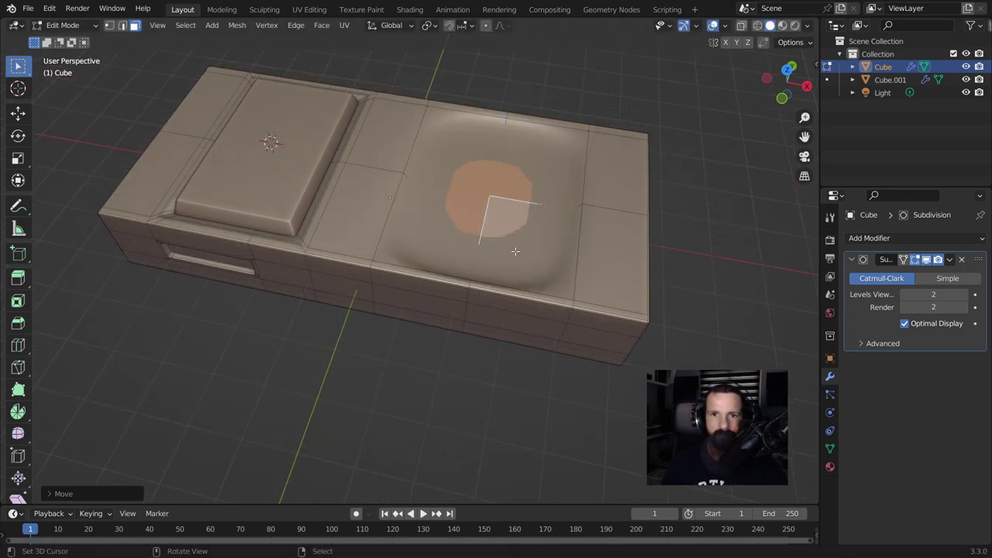
Step: Show the unsmoothed cage, select the edge at the well's upper corner, and bevel it
{"action": "key", "text": "Tab"}
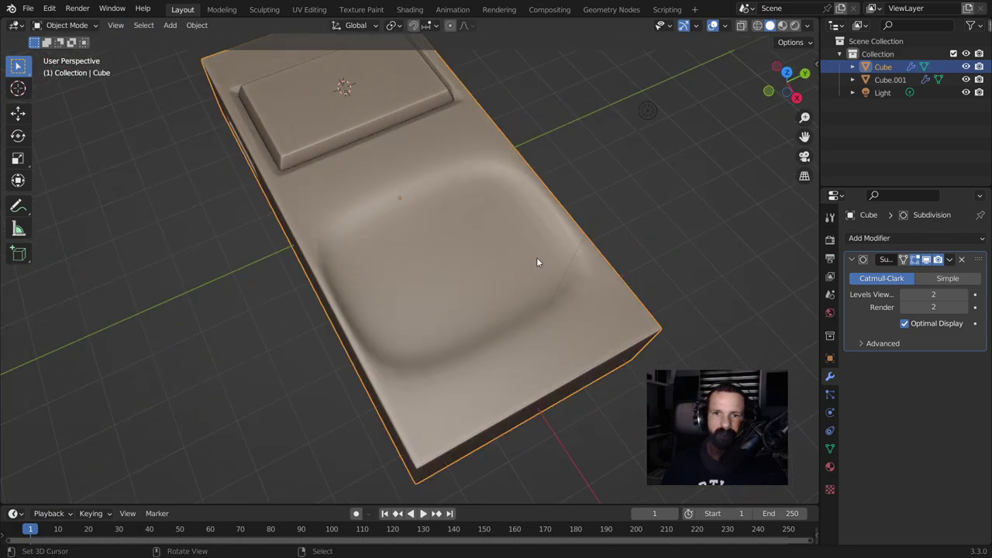
{"action": "key", "text": "Tab"}
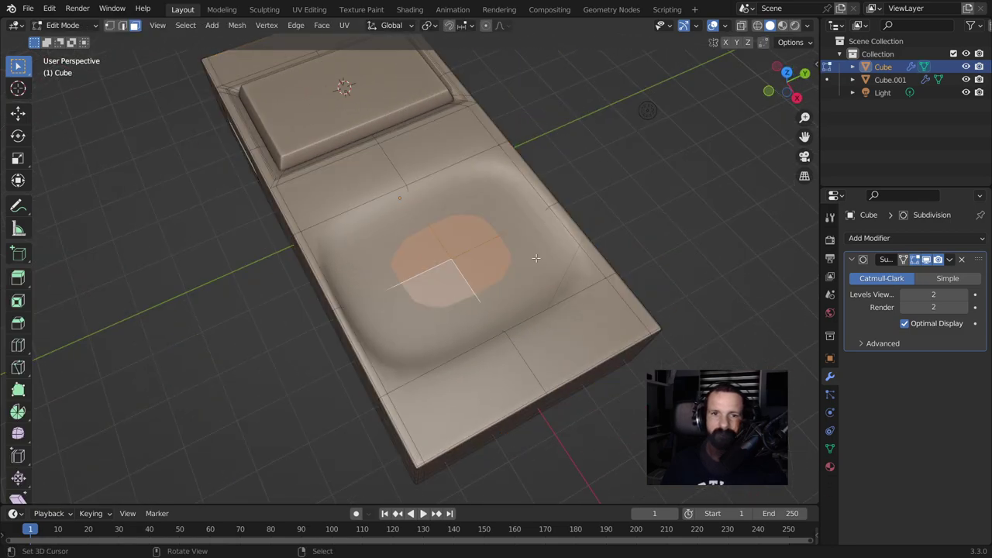
{"action": "left_click", "coordinate": [926, 260]}
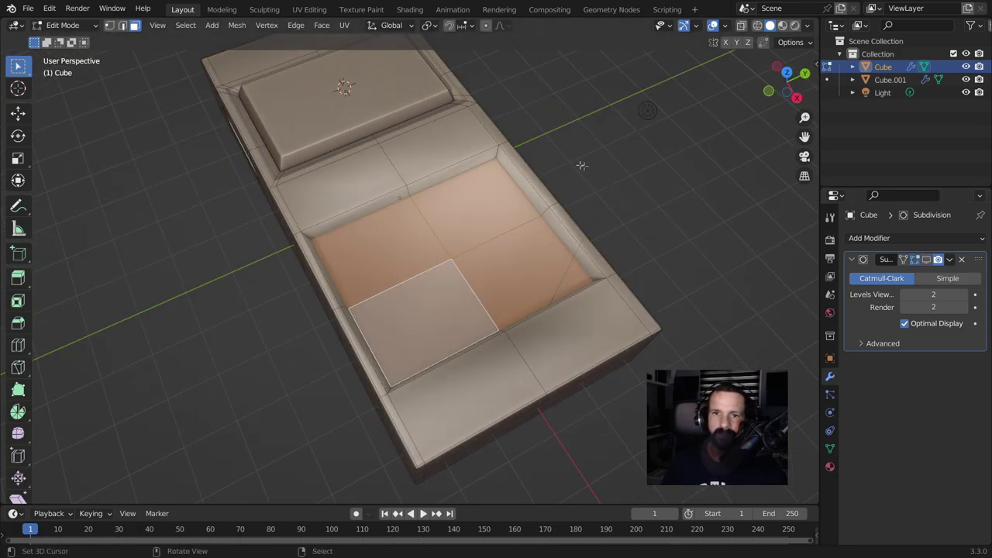
{"action": "left_click", "coordinate": [494, 158]}
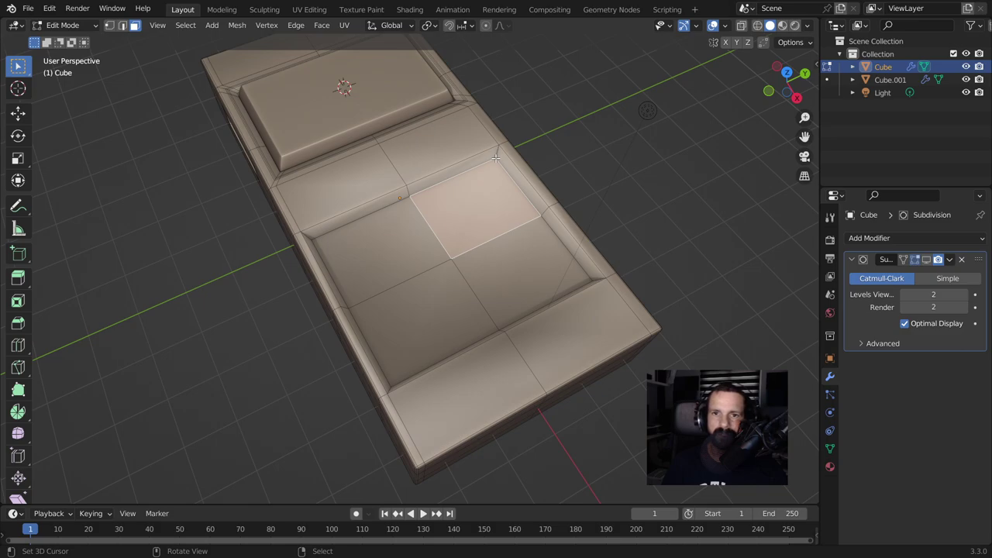
{"action": "key", "text": "2"}
{"action": "key", "text": "alt+a"}
{"action": "left_click", "coordinate": [495, 158]}
{"action": "key", "text": "ctrl+b"}
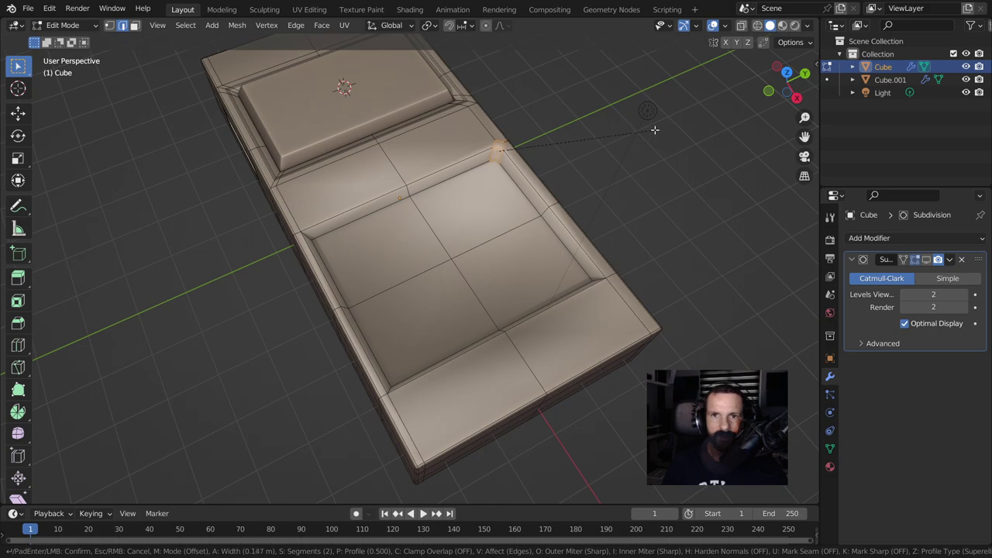
Step: Finish the corner bevel and bevel the well's rim edge at its corners
{"action": "left_click", "coordinate": [655, 129]}
{"action": "key", "text": "alt+a"}
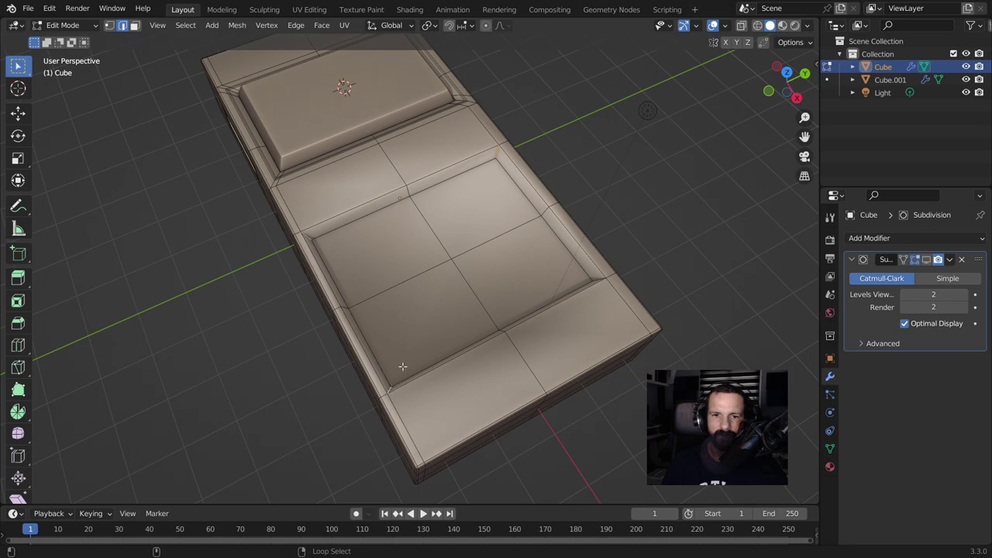
{"action": "middle_click_drag", "start_coordinate": [599, 278], "coordinate": [591, 227]}
{"action": "scroll", "coordinate": [565, 200], "scroll_direction": "up", "scroll_amount": 4}
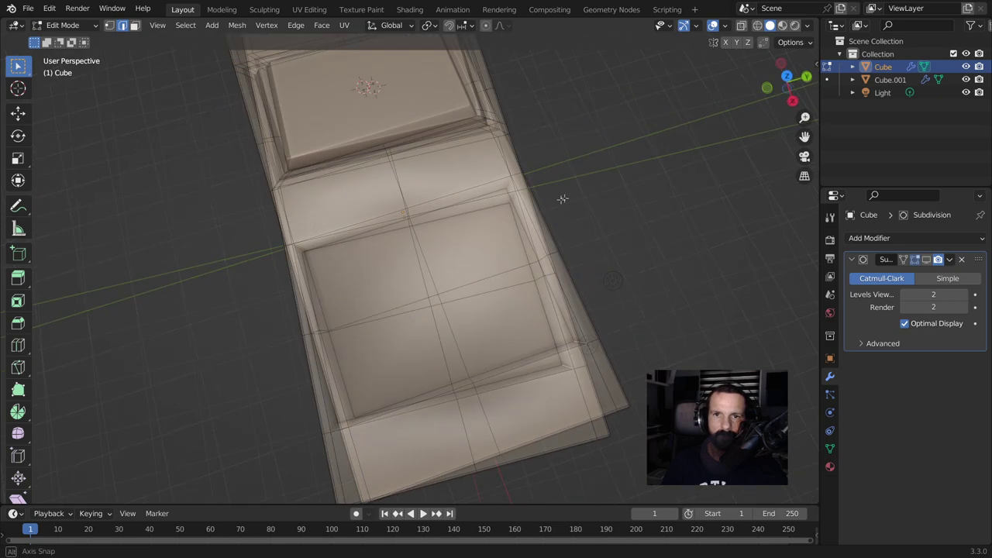
{"action": "key", "text": "ctrl+b"}
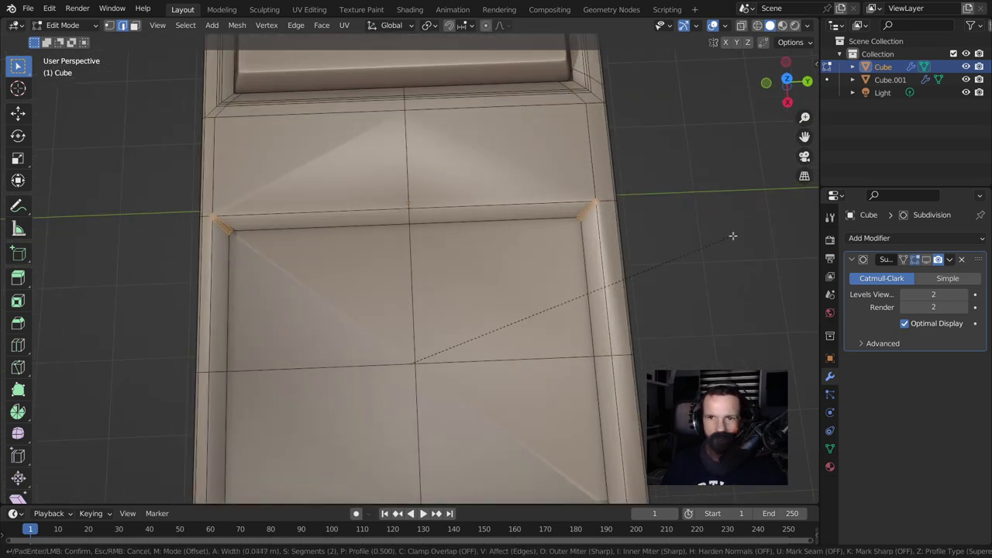
{"action": "left_click", "coordinate": [735, 235]}
{"action": "scroll", "coordinate": [724, 240], "scroll_direction": "up", "scroll_amount": 2}
{"action": "middle_click_drag", "start_coordinate": [721, 241], "coordinate": [563, 276], "text": "shift"}
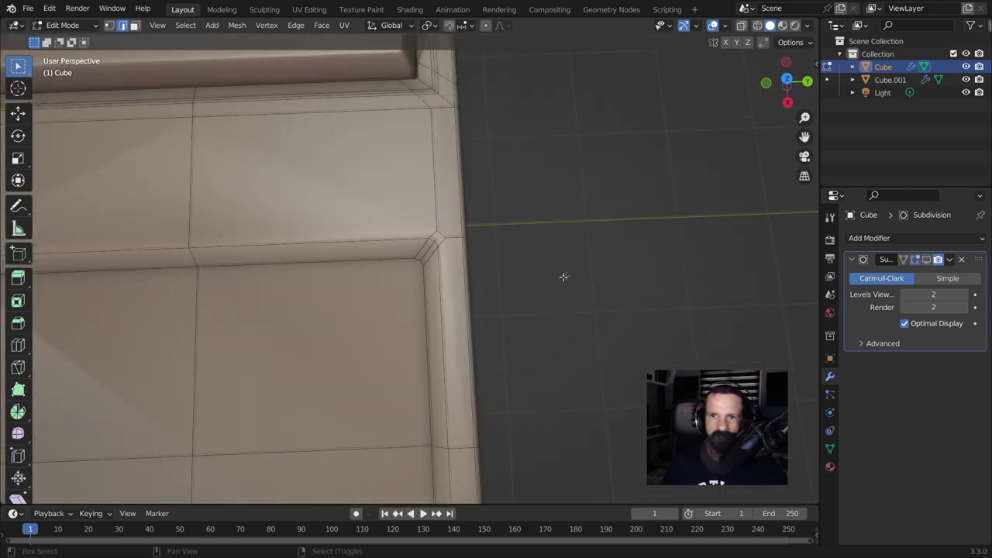
Step: Merge the stray vertices at the well's right corner into one
{"action": "left_click", "coordinate": [110, 25]}
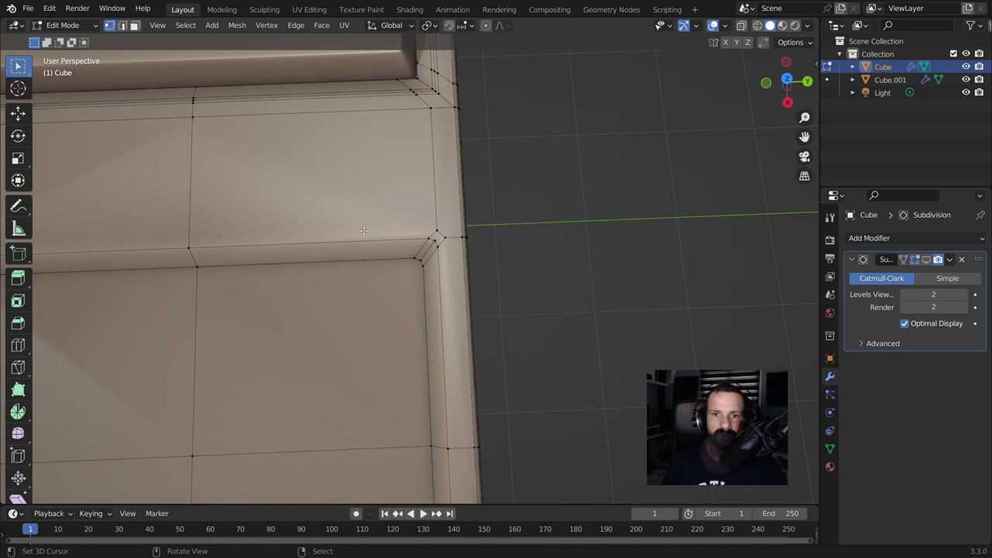
{"action": "left_click", "coordinate": [447, 233]}
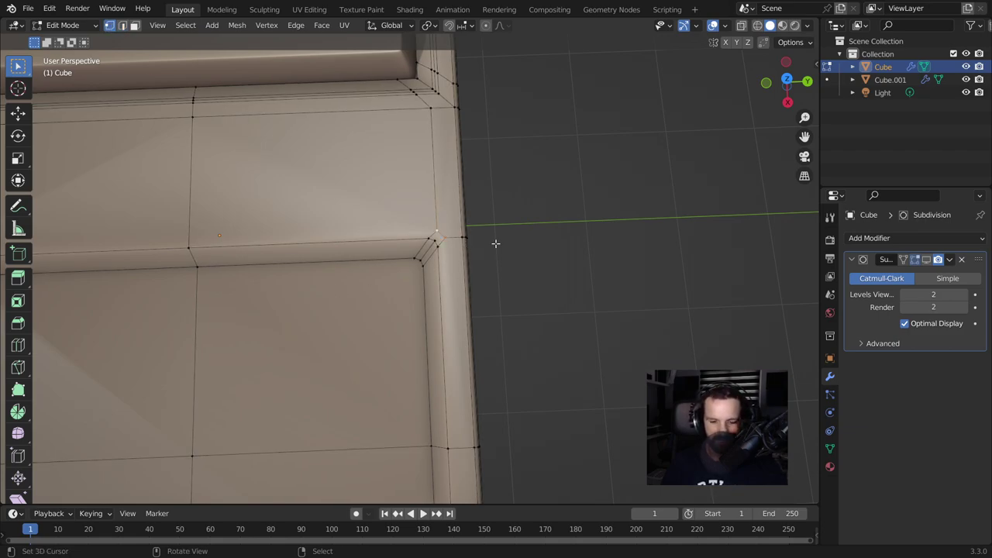
{"action": "key", "text": "n"}
{"action": "key", "text": "m"}
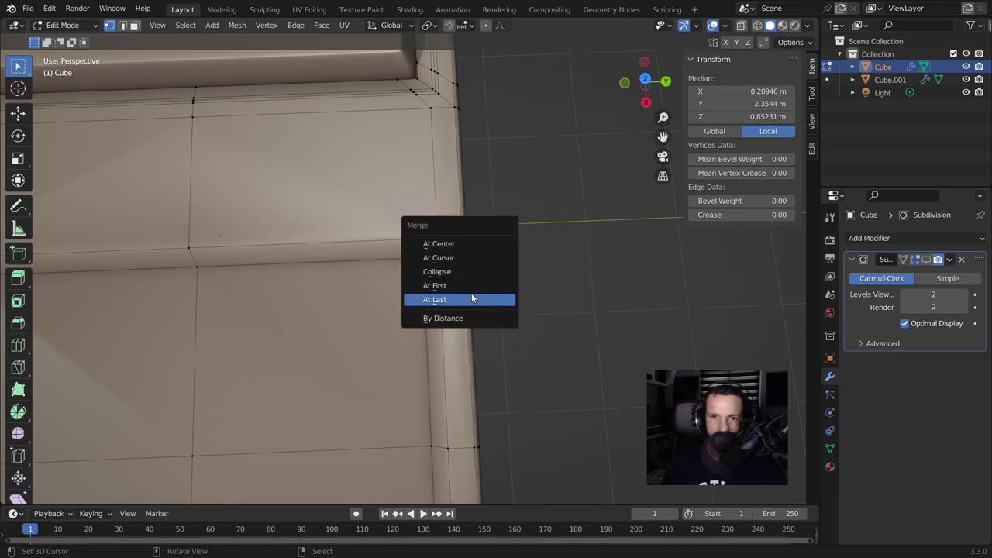
{"action": "left_click", "coordinate": [458, 257]}
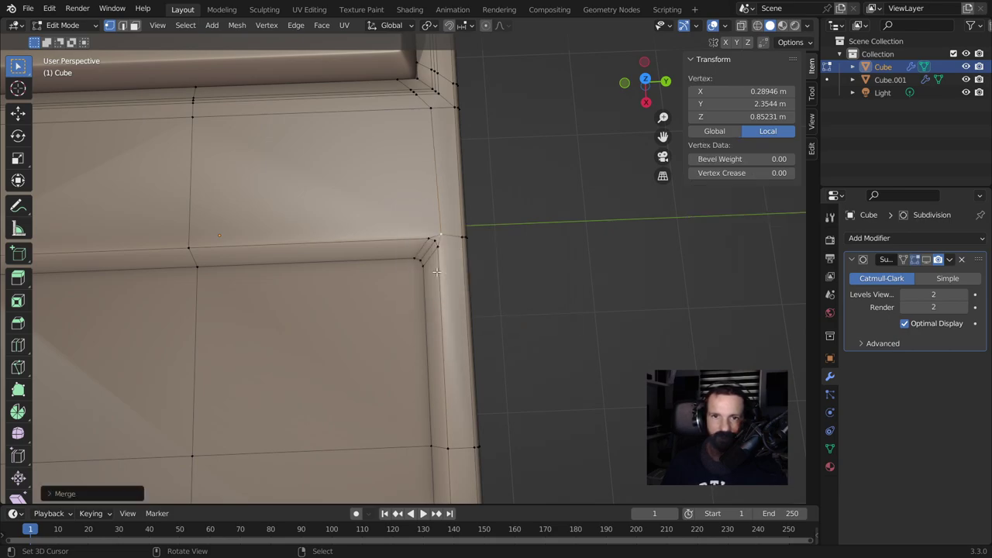
{"action": "mouse_move", "coordinate": [458, 257]}
{"action": "middle_mouse_down"}
{"action": "mouse_move", "coordinate": [415, 211]}
{"action": "mouse_move", "coordinate": [465, 255]}
{"action": "mouse_move", "coordinate": [422, 267]}
{"action": "middle_mouse_up"}
Step: Select the right side strip's edges, then merge another set of stray corner vertices
{"action": "left_click", "coordinate": [425, 270]}
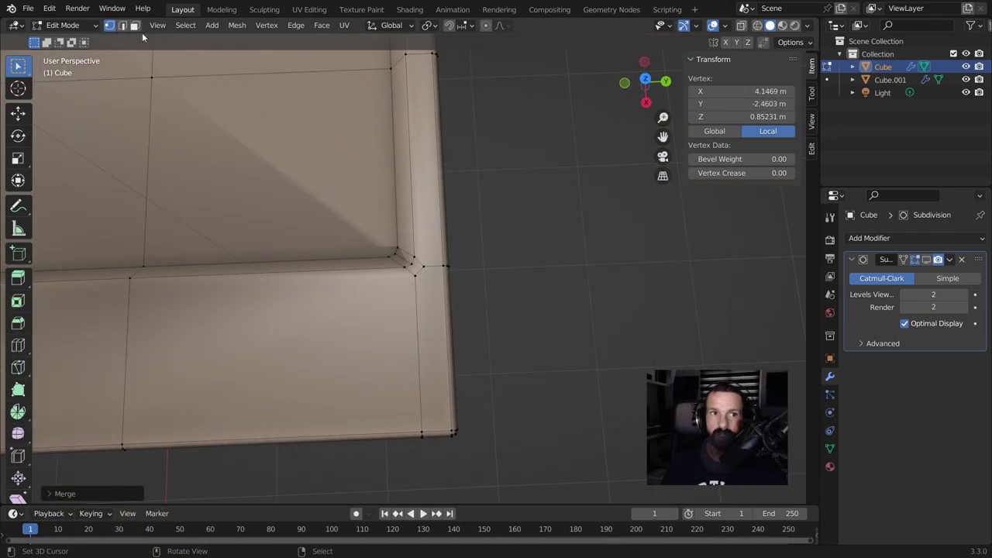
{"action": "left_click", "coordinate": [123, 26]}
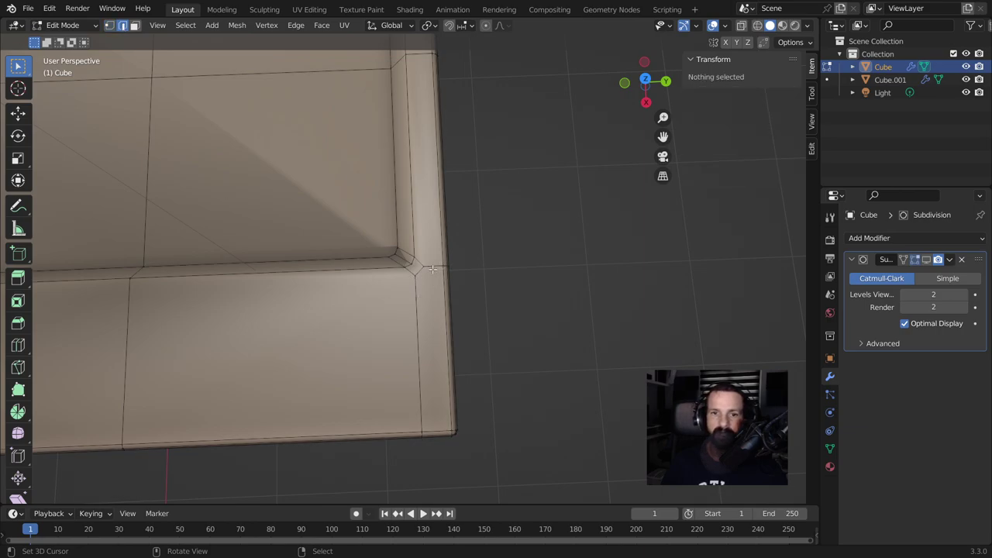
{"action": "left_click", "coordinate": [432, 269]}
{"action": "left_click", "coordinate": [419, 360], "text": "shift"}
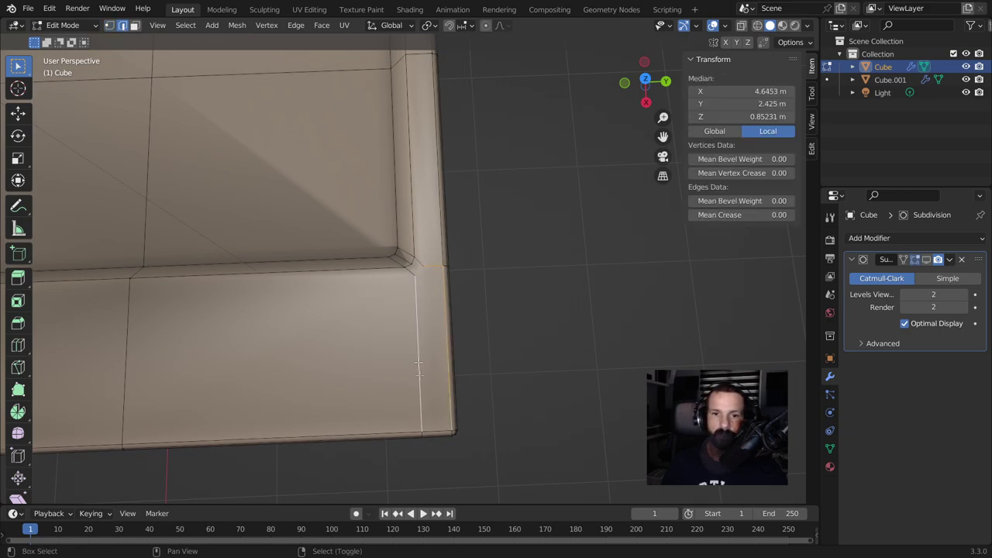
{"action": "left_click", "coordinate": [431, 422], "text": "shift"}
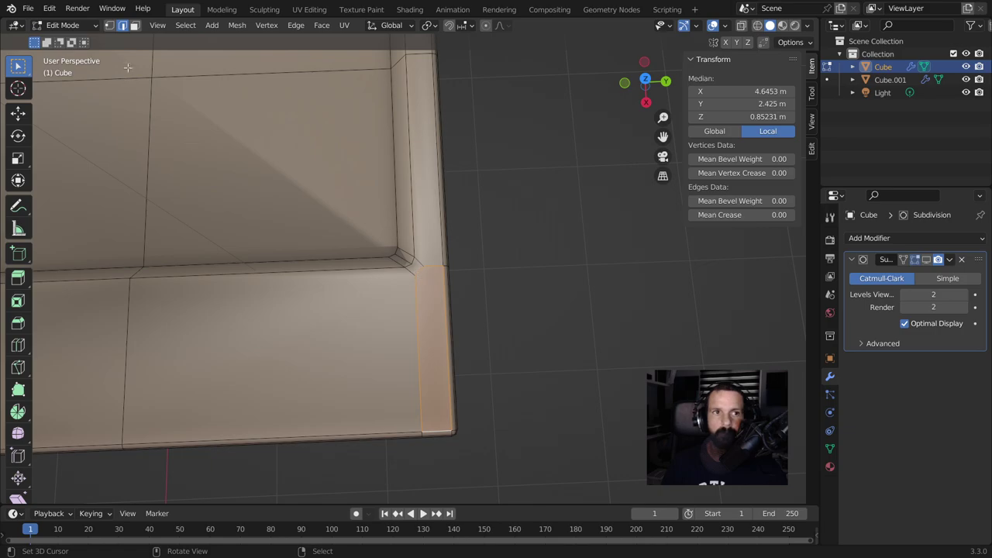
{"action": "left_click", "coordinate": [111, 26]}
{"action": "left_click", "coordinate": [425, 276]}
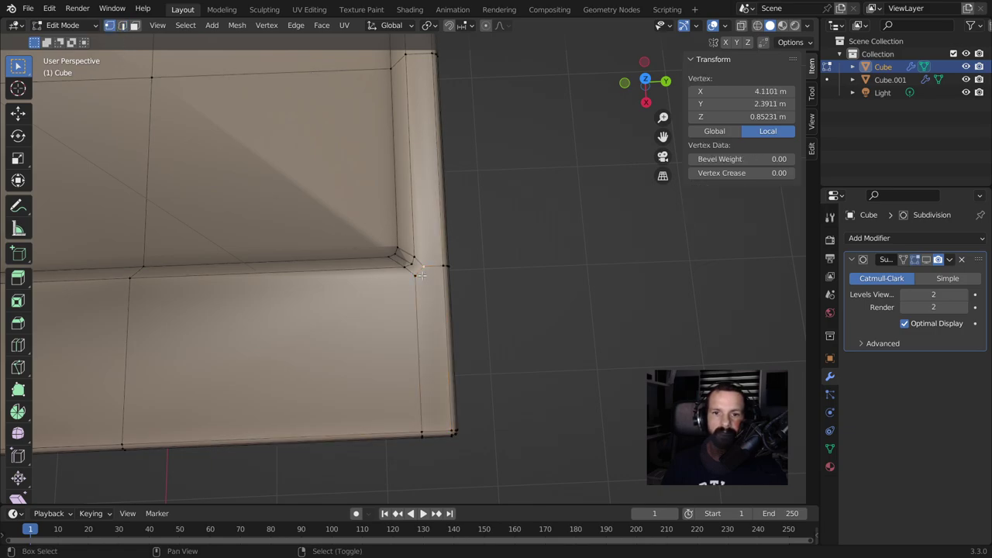
{"action": "key", "text": "m"}
{"action": "left_click", "coordinate": [431, 282]}
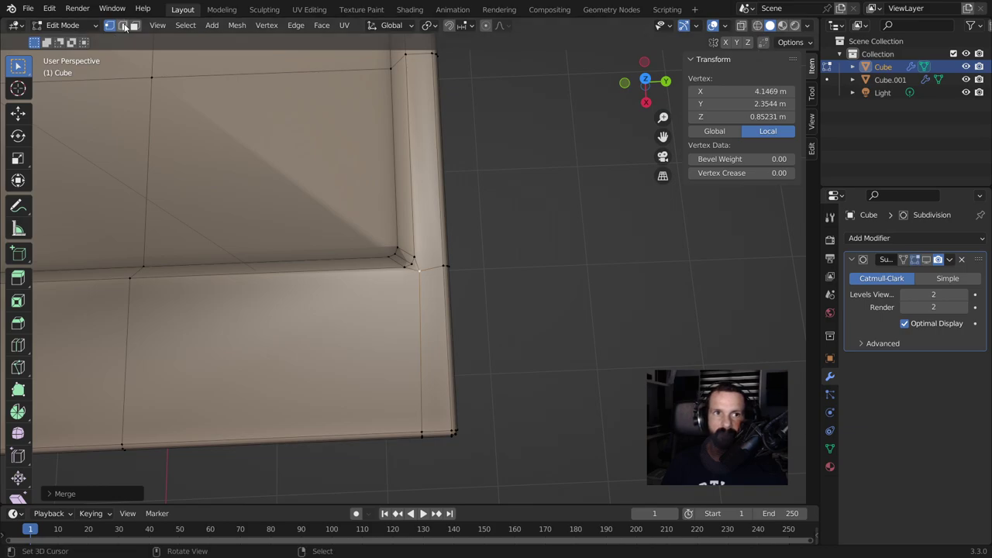
Step: Select the corner strip's edges along with the small edges around the corner
{"action": "left_click", "coordinate": [122, 25]}
{"action": "left_click", "coordinate": [435, 275]}
{"action": "left_click", "coordinate": [438, 363], "text": "shift"}
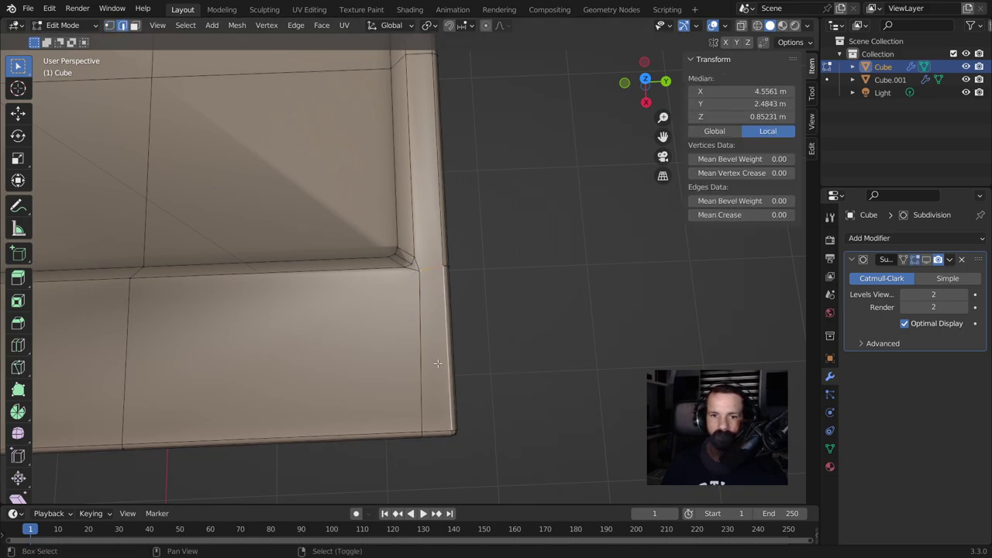
{"action": "left_click", "coordinate": [438, 425], "text": "shift"}
{"action": "left_click", "coordinate": [424, 346], "text": "shift"}
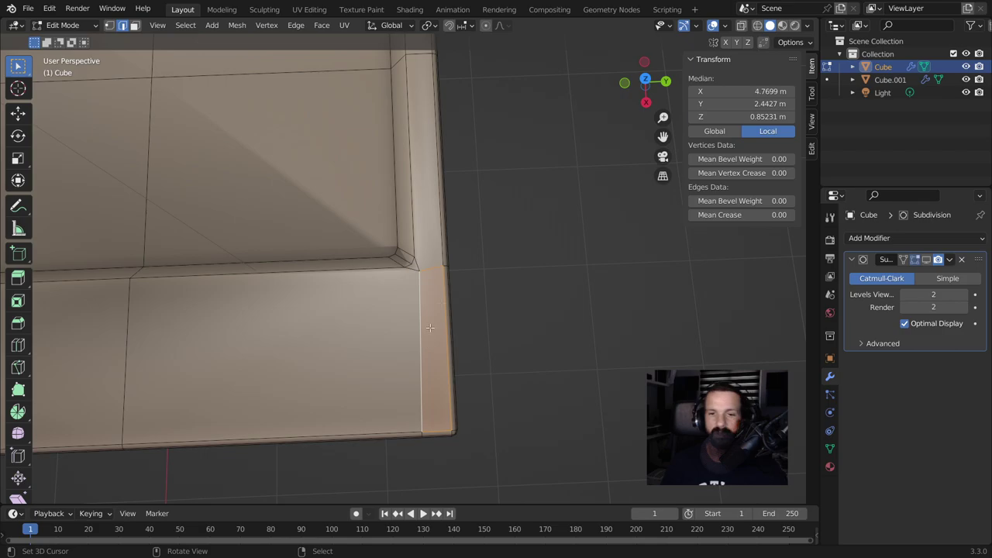
{"action": "scroll", "coordinate": [418, 266], "scroll_direction": "up", "scroll_amount": 3}
{"action": "scroll", "coordinate": [419, 266], "scroll_direction": "up", "scroll_amount": 3}
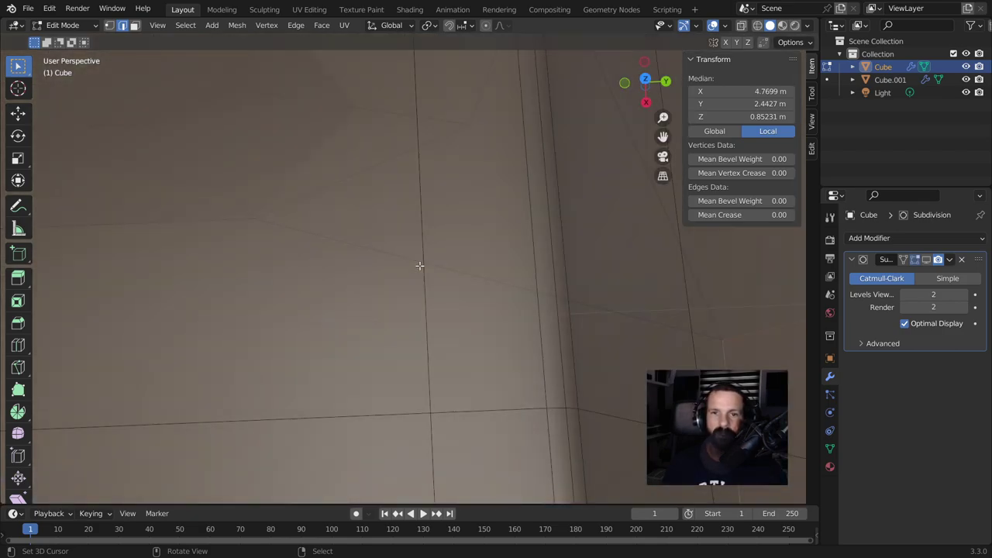
{"action": "scroll", "coordinate": [418, 266], "scroll_direction": "down", "scroll_amount": 3}
{"action": "left_click", "coordinate": [419, 229]}
{"action": "left_click", "coordinate": [409, 256], "text": "shift"}
{"action": "left_click", "coordinate": [410, 271], "text": "shift"}
{"action": "middle_click_drag", "start_coordinate": [451, 245], "coordinate": [455, 251]}
Step: Check the smoothed body in Object Mode and start renaming the subdivision modifier
{"action": "key", "text": "Tab"}
{"action": "key", "text": "Tab"}
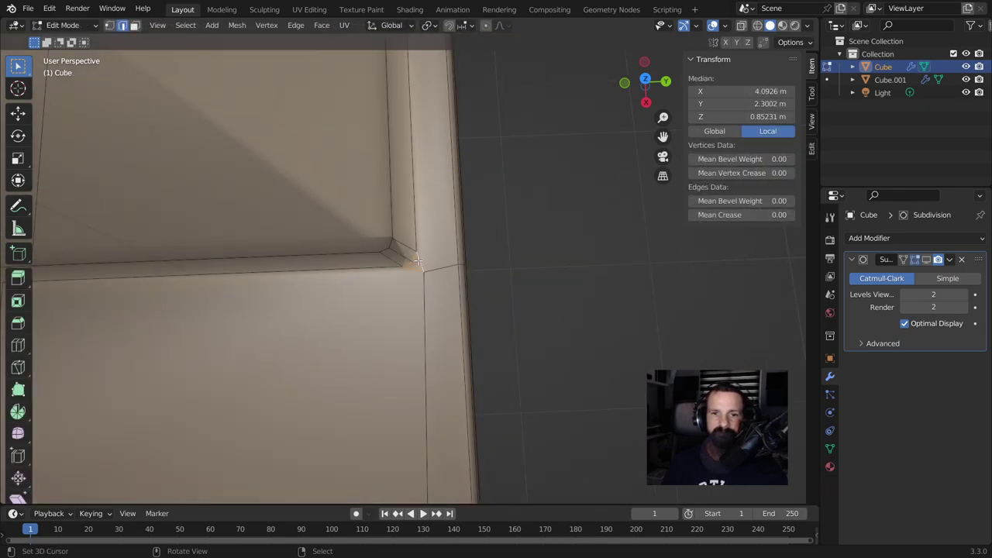
{"action": "key", "text": "Tab"}
{"action": "scroll", "coordinate": [407, 259], "scroll_direction": "down", "scroll_amount": 3}
{"action": "scroll", "coordinate": [404, 310], "scroll_direction": "down", "scroll_amount": 4}
{"action": "middle_click_drag", "start_coordinate": [387, 332], "coordinate": [508, 326]}
{"action": "double_click", "coordinate": [887, 259]}
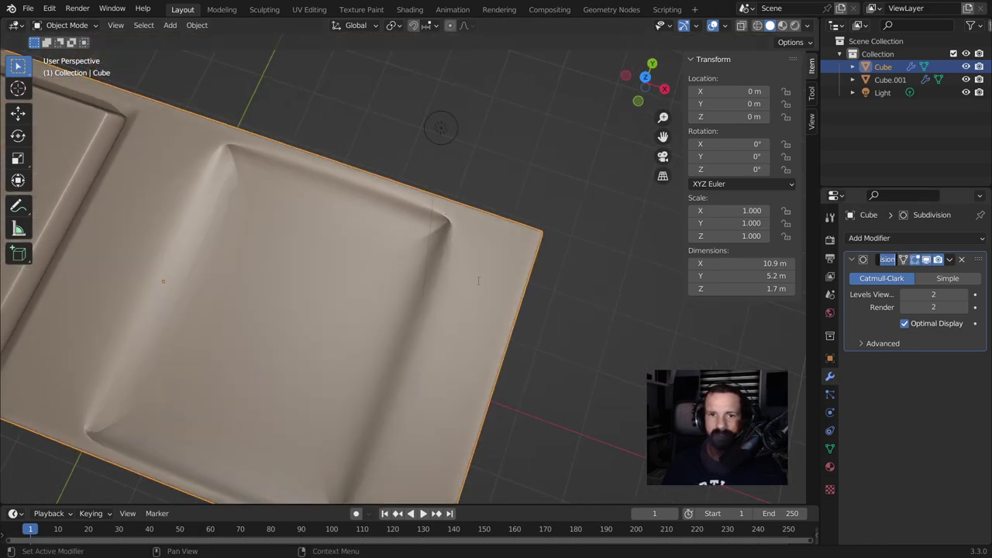
Step: Add a loop cut along the vertical corner edge and slide it close to the corner
{"action": "key", "text": "Escape"}
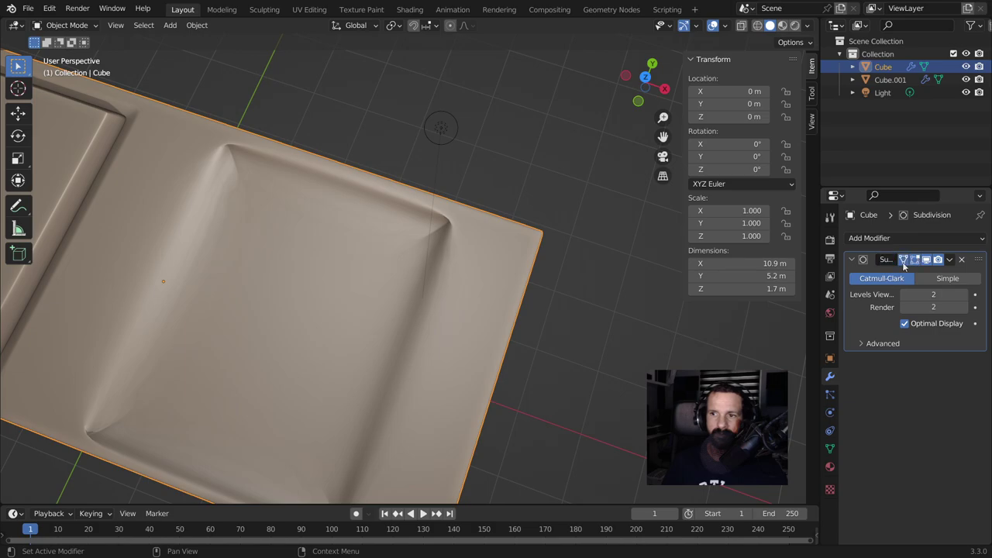
{"action": "scroll", "coordinate": [419, 300], "scroll_direction": "up", "scroll_amount": 4}
{"action": "middle_click_drag", "start_coordinate": [515, 261], "coordinate": [535, 251]}
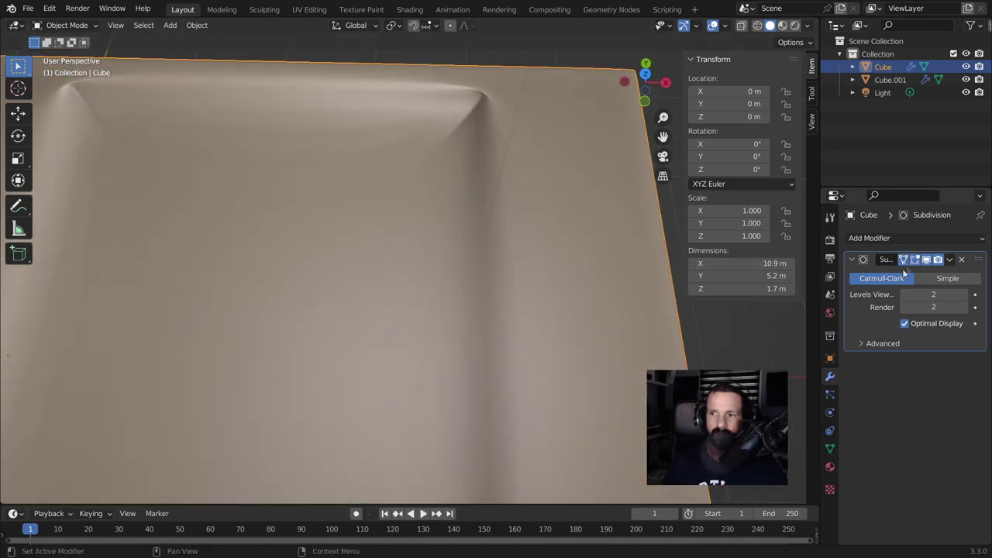
{"action": "key", "text": "Tab"}
{"action": "scroll", "coordinate": [522, 154], "scroll_direction": "up", "scroll_amount": 2}
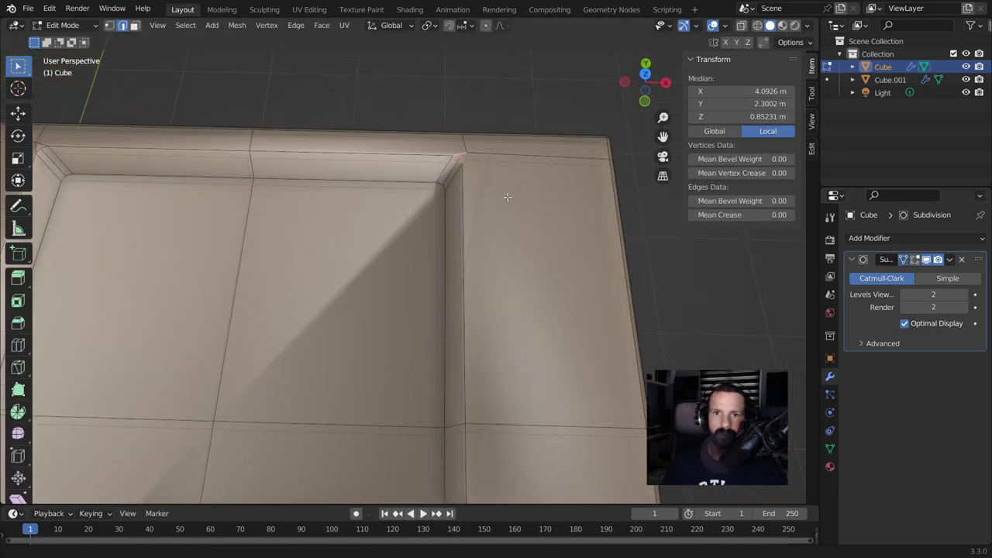
{"action": "scroll", "coordinate": [494, 206], "scroll_direction": "up", "scroll_amount": 2}
{"action": "left_click", "coordinate": [500, 178], "text": "alt"}
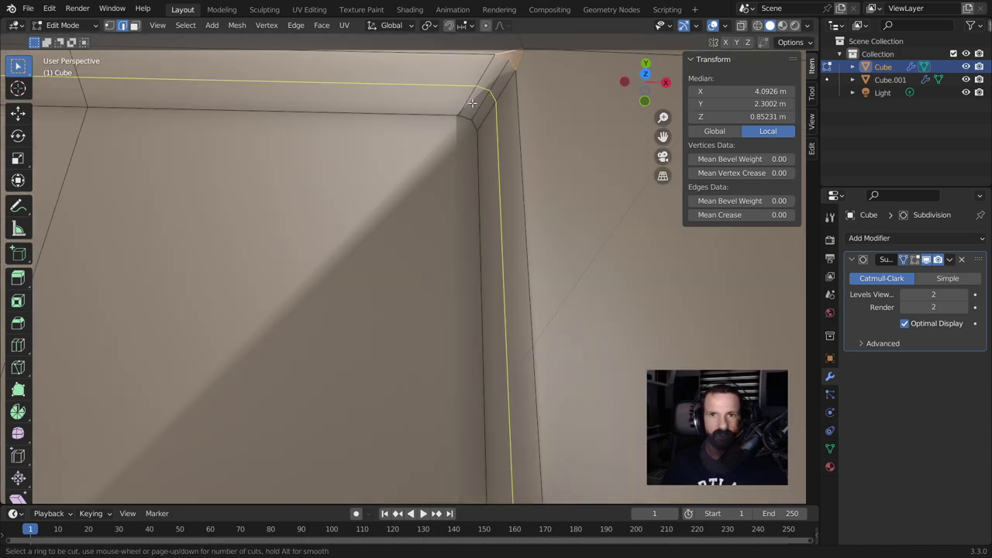
{"action": "key", "text": "g"}
{"action": "key", "text": "g"}
{"action": "left_click", "coordinate": [490, 78]}
{"action": "scroll", "coordinate": [542, 175], "scroll_direction": "down", "scroll_amount": 2}
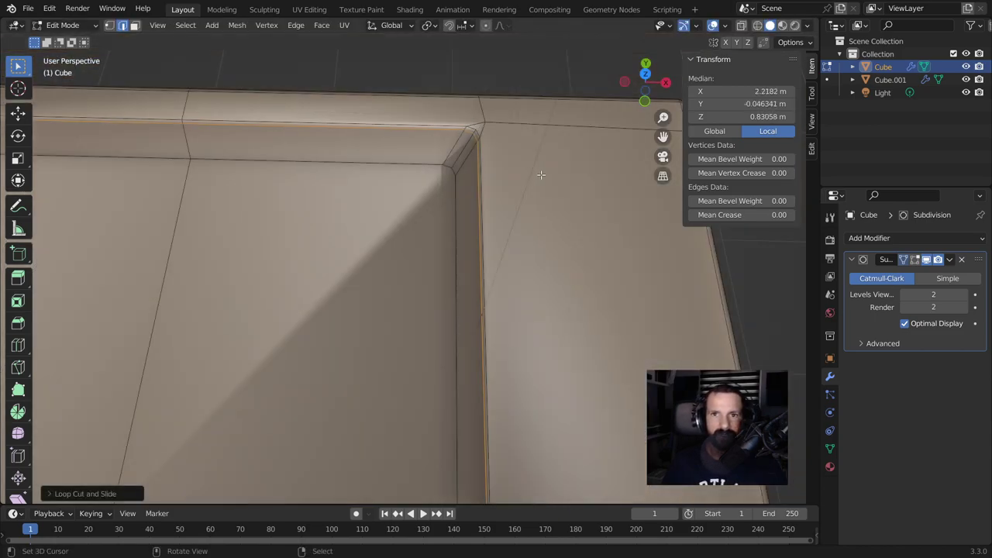
{"action": "key", "text": "Tab"}
Step: Select the edge loop around the recessed well's inner rim
{"action": "scroll", "coordinate": [544, 208], "scroll_direction": "down", "scroll_amount": 2}
{"action": "key", "text": "Tab"}
{"action": "scroll", "coordinate": [544, 214], "scroll_direction": "up", "scroll_amount": 2}
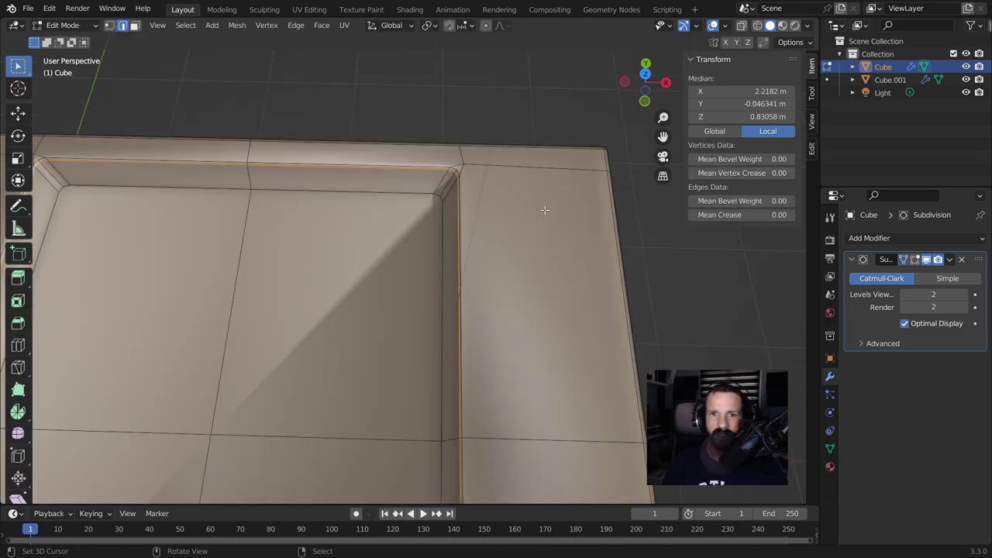
{"action": "scroll", "coordinate": [544, 213], "scroll_direction": "up", "scroll_amount": 2}
{"action": "scroll", "coordinate": [536, 219], "scroll_direction": "down", "scroll_amount": 1}
{"action": "middle_click_drag", "start_coordinate": [535, 219], "coordinate": [609, 149]}
{"action": "left_click", "coordinate": [609, 149]}
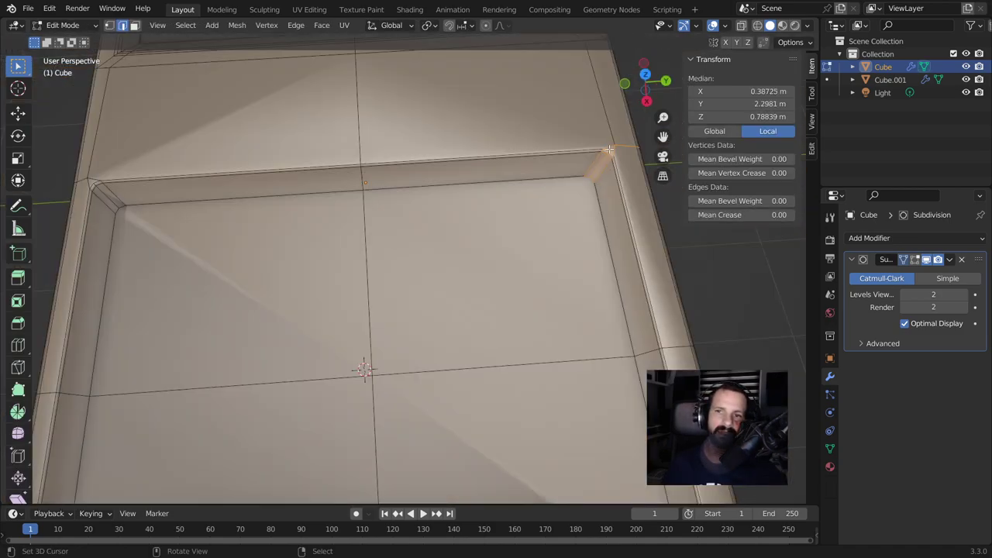
{"action": "middle_click_drag", "start_coordinate": [609, 149], "coordinate": [519, 227]}
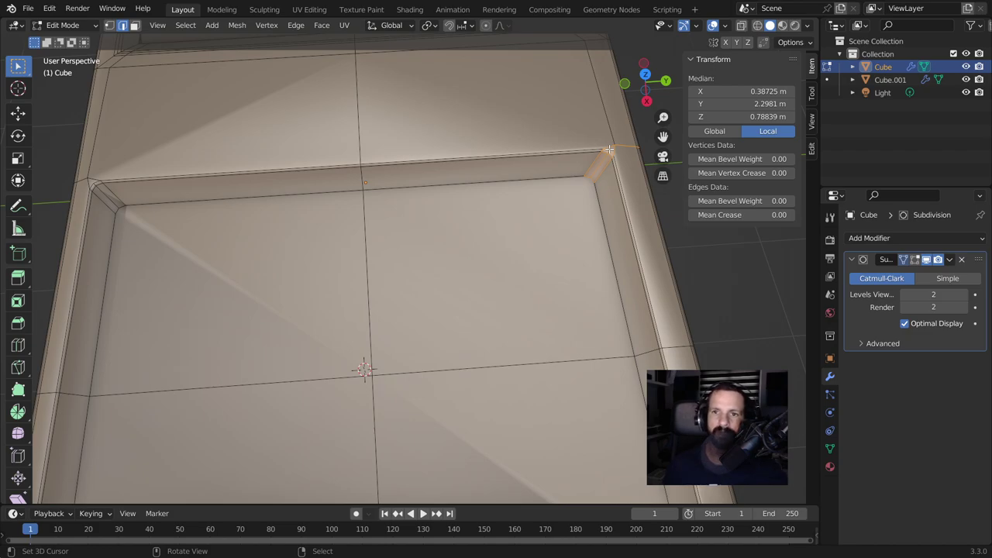
{"action": "scroll", "coordinate": [519, 226], "scroll_direction": "up", "scroll_amount": 3}
{"action": "scroll", "coordinate": [519, 226], "scroll_direction": "down", "scroll_amount": 2}
{"action": "scroll", "coordinate": [520, 226], "scroll_direction": "down", "scroll_amount": 2}
{"action": "left_click", "coordinate": [533, 175], "text": "alt"}
{"action": "left_click", "coordinate": [533, 175], "text": "alt"}
{"action": "scroll", "coordinate": [533, 175], "scroll_direction": "down", "scroll_amount": 3}
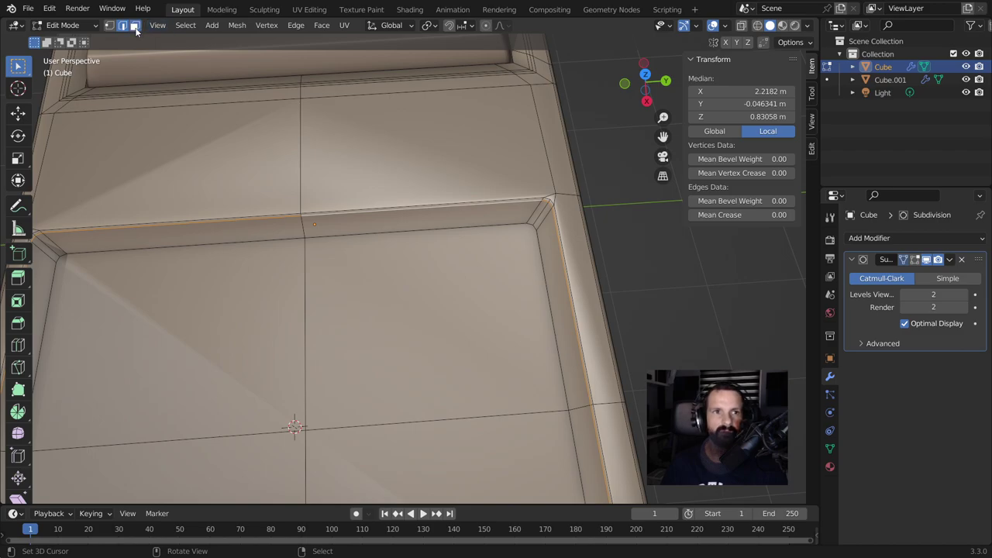
Step: Select and grow the well floor faces, snap the 3D cursor to them, and extrude in place
{"action": "left_click", "coordinate": [135, 25]}
{"action": "left_click", "coordinate": [325, 379]}
{"action": "left_click", "coordinate": [270, 375], "text": "shift"}
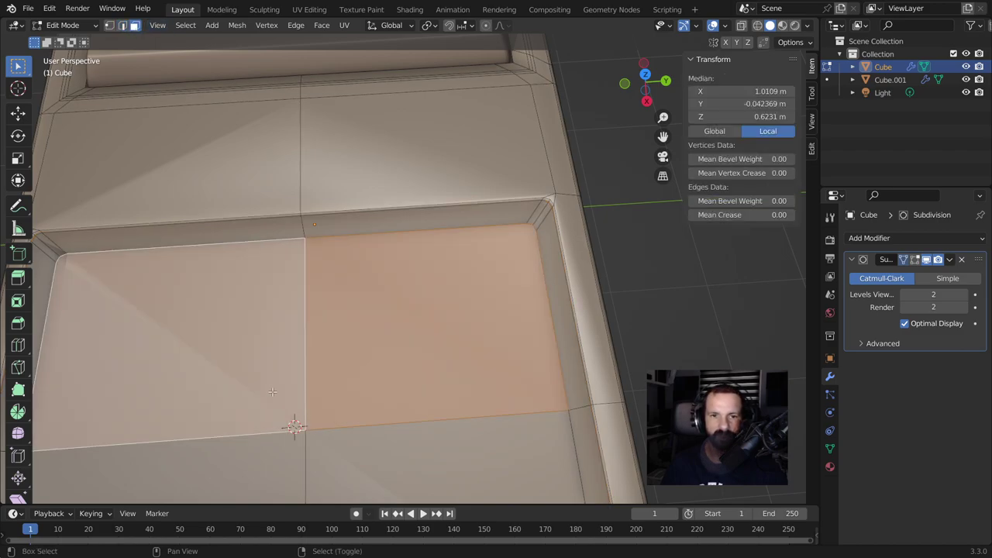
{"action": "left_click", "coordinate": [365, 453], "text": "shift"}
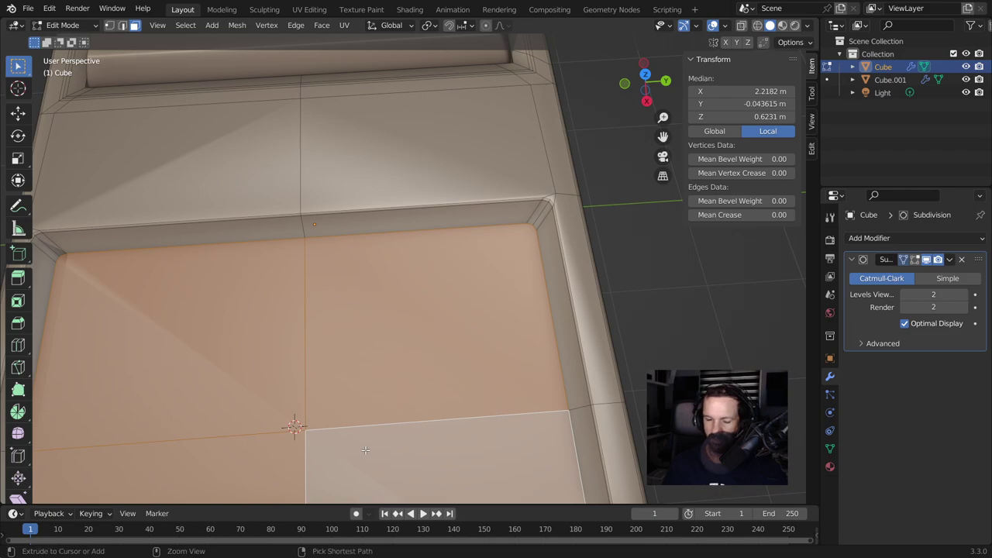
{"action": "key", "text": "ctrl+KP_Add"}
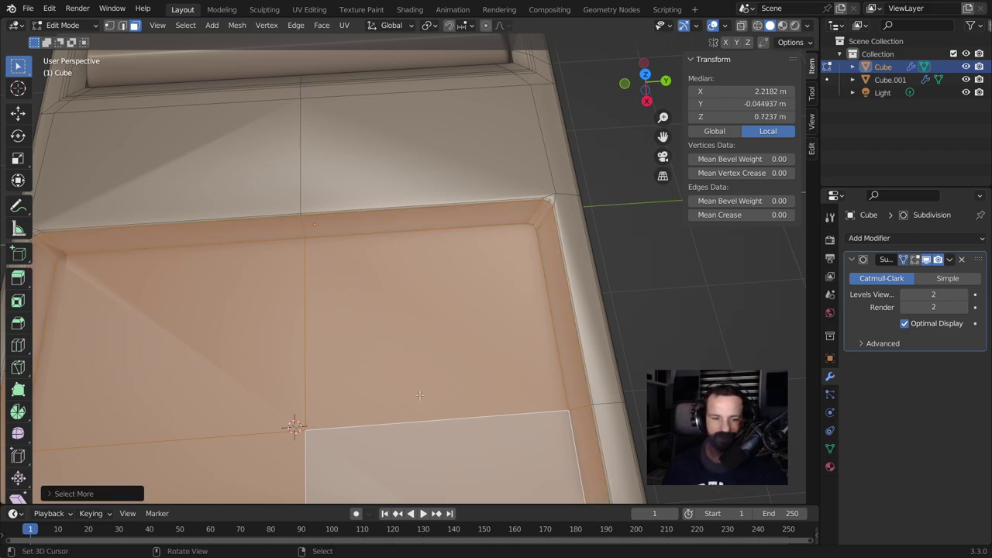
{"action": "key", "text": "shift+s"}
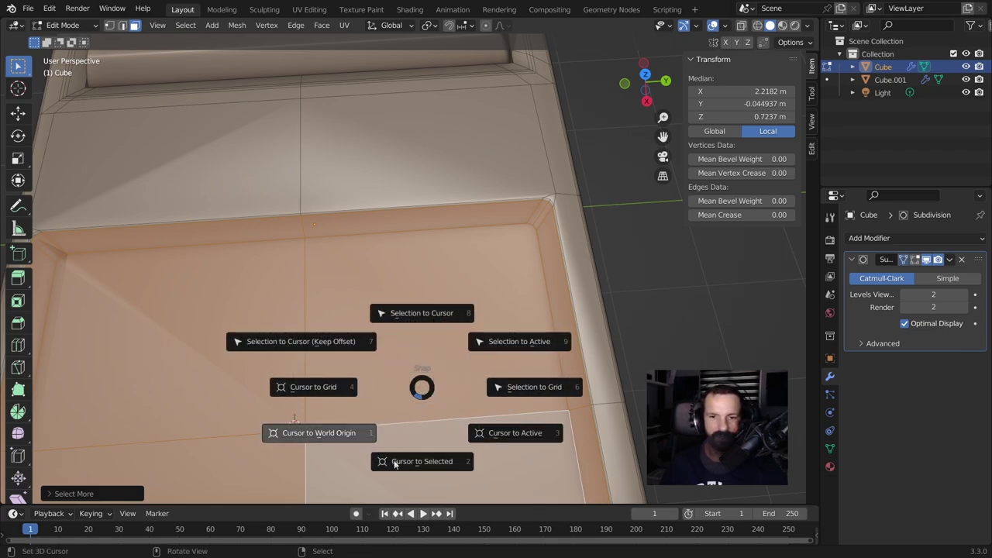
{"action": "left_click", "coordinate": [395, 462]}
{"action": "key", "text": "s"}
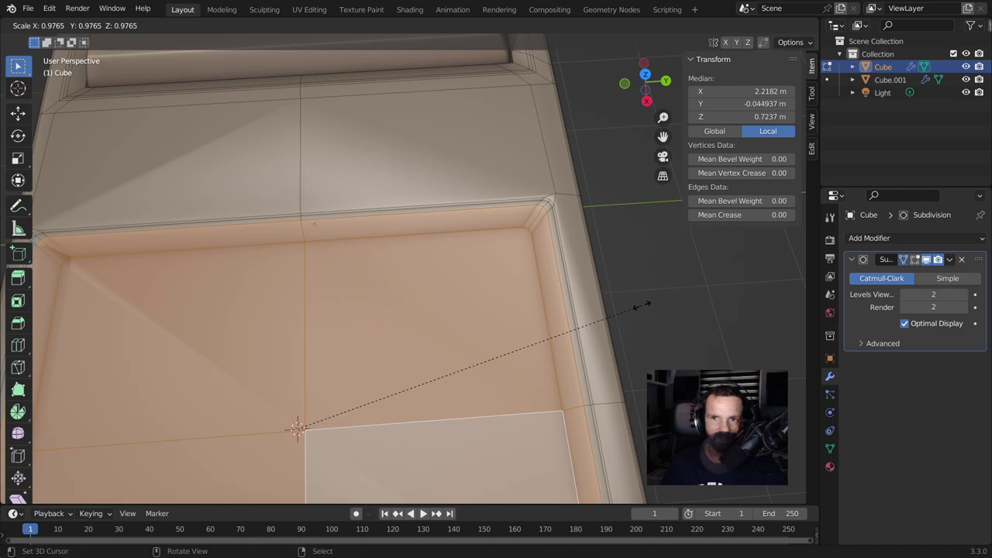
{"action": "right_click", "coordinate": [642, 305]}
Step: Select the thin bevel face loop and a small face at the ledge corner
{"action": "scroll", "coordinate": [563, 282], "scroll_direction": "up", "scroll_amount": 2}
{"action": "middle_click_drag", "start_coordinate": [564, 310], "coordinate": [563, 282]}
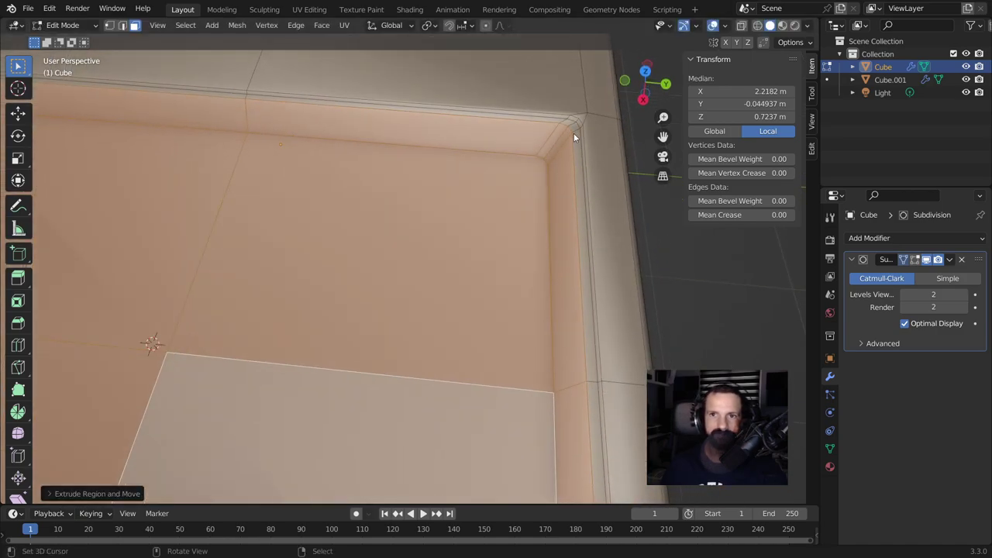
{"action": "key", "text": "Tab"}
{"action": "key", "text": "Tab"}
{"action": "middle_click_drag", "start_coordinate": [567, 127], "coordinate": [472, 203]}
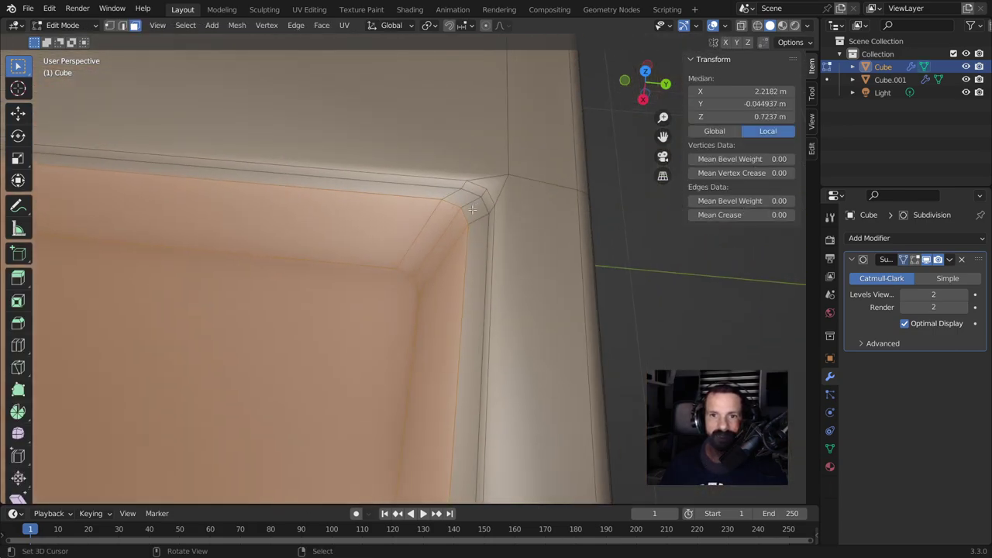
{"action": "left_click", "coordinate": [471, 205], "text": "alt"}
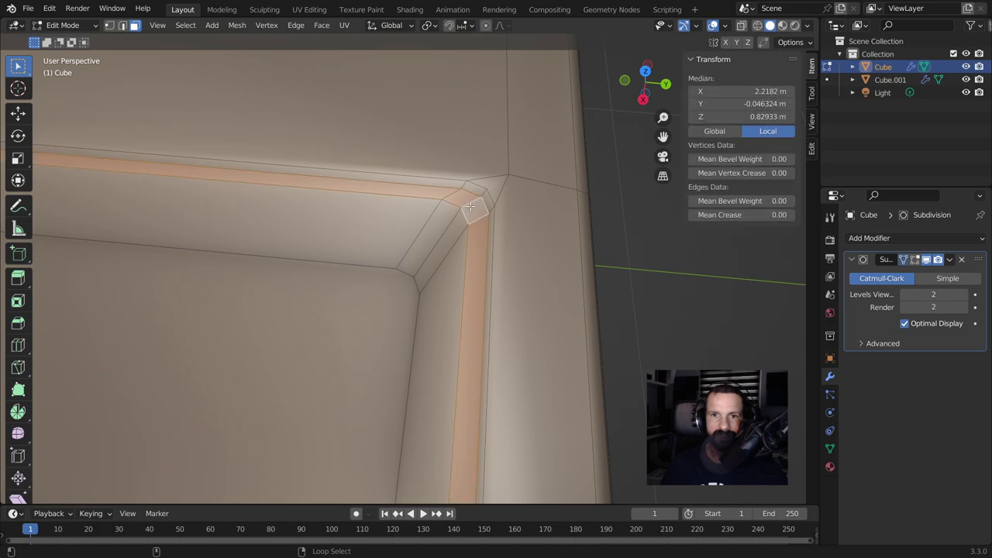
{"action": "left_click", "coordinate": [481, 186], "text": "alt"}
{"action": "mouse_move", "coordinate": [480, 186]}
{"action": "middle_mouse_down"}
{"action": "mouse_move", "coordinate": [495, 174]}
{"action": "mouse_move", "coordinate": [480, 190]}
{"action": "middle_mouse_up"}
{"action": "left_click", "coordinate": [481, 187]}
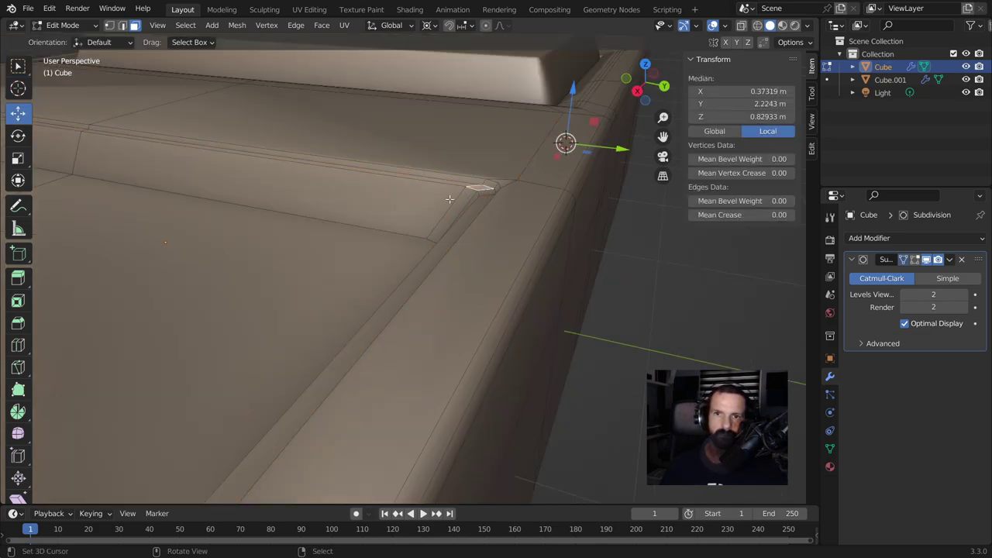
Step: Using Individual Origins pivot, scale the ledge corner face and edge strip to 0 on Z
{"action": "left_click", "coordinate": [427, 25]}
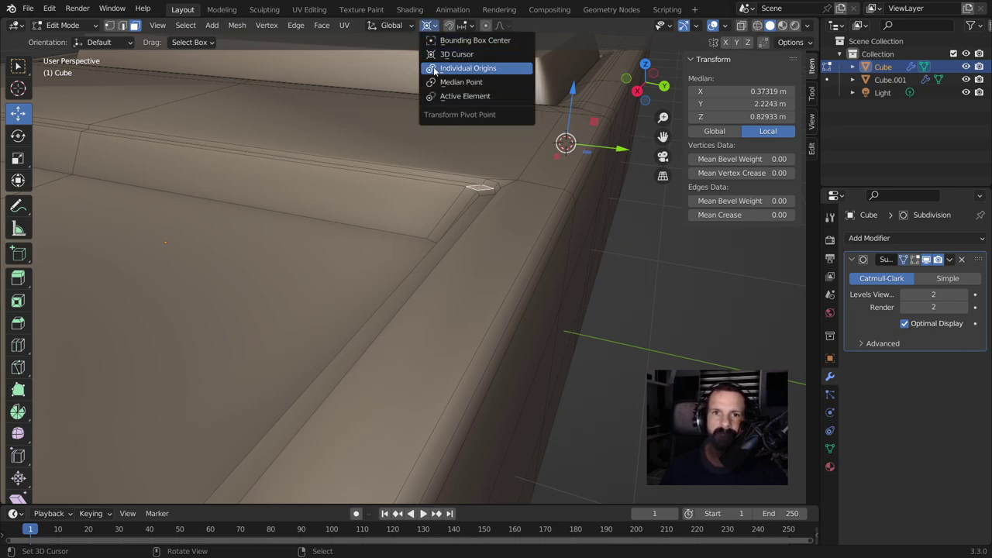
{"action": "left_click", "coordinate": [461, 68]}
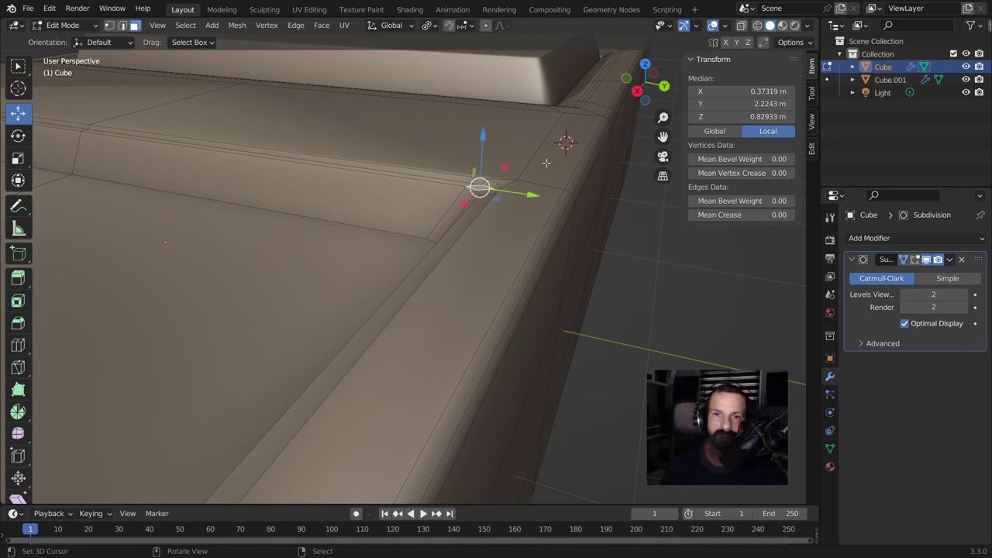
{"action": "left_click", "coordinate": [550, 159]}
{"action": "key", "text": "shift+s"}
{"action": "left_click", "coordinate": [545, 225]}
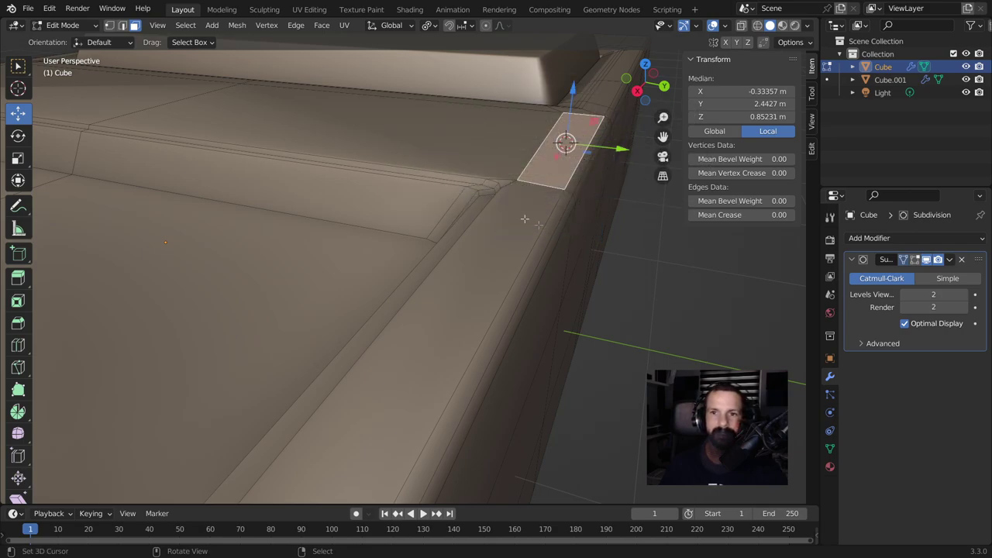
{"action": "left_click", "coordinate": [485, 191], "text": "alt+shift"}
{"action": "key", "text": "s"}
{"action": "key", "text": "z"}
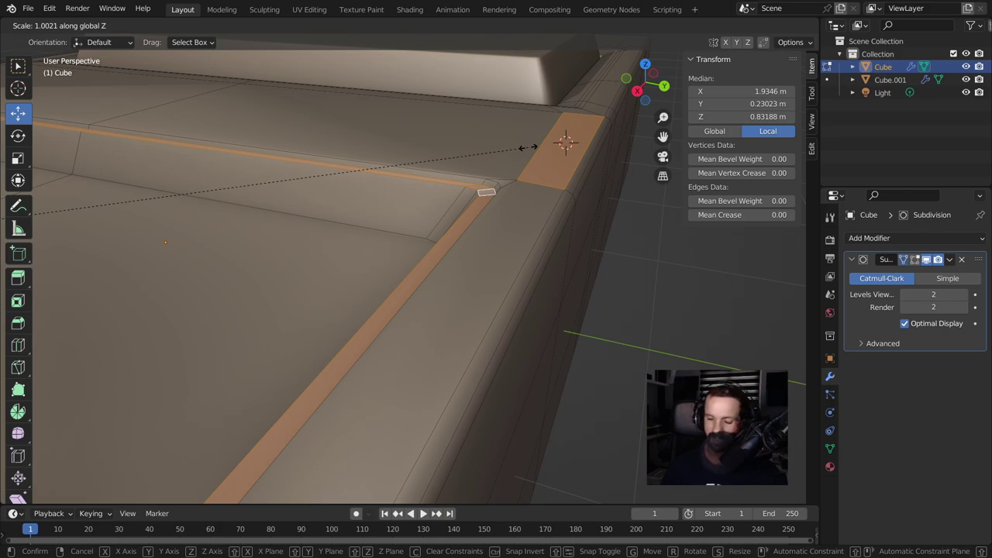
{"action": "type", "text": "0"}
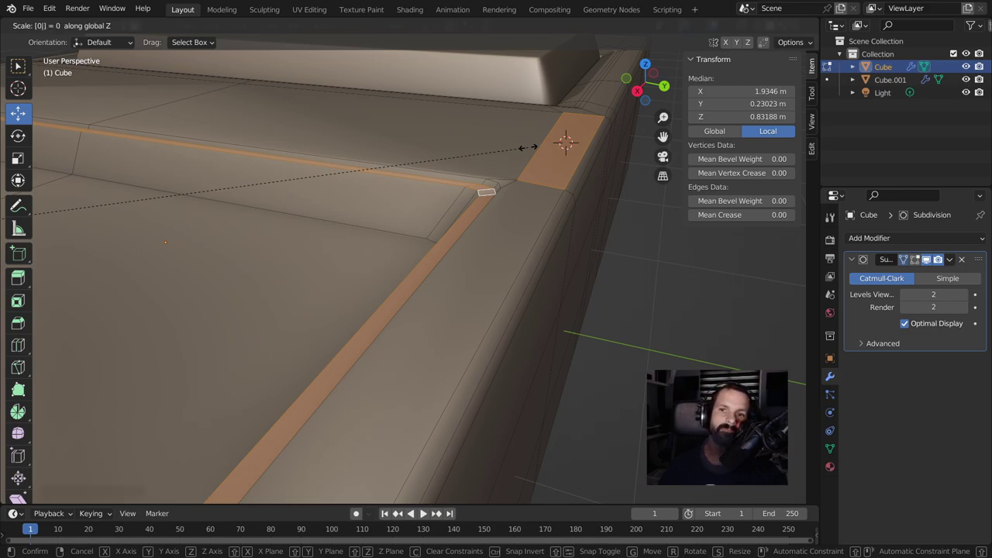
{"action": "key", "text": "Return"}
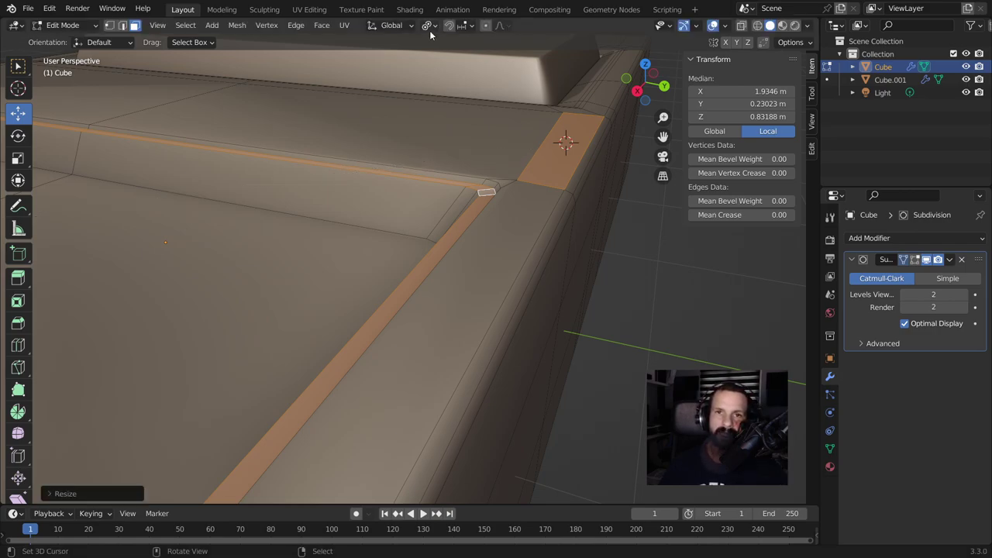
Step: Scale the screen's top face and ledge strip to 0 on Z around the 3D cursor
{"action": "left_click", "coordinate": [427, 25]}
{"action": "left_click", "coordinate": [455, 55]}
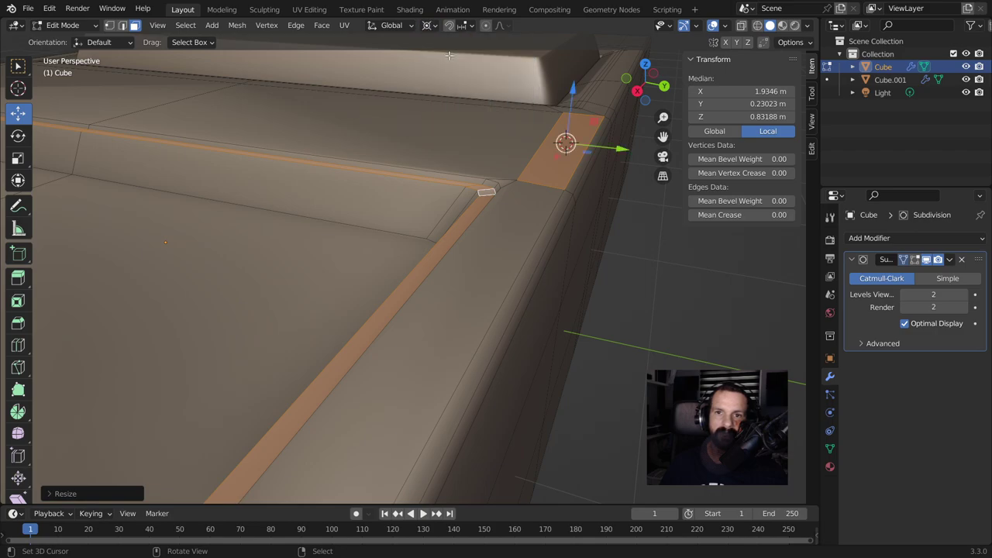
{"action": "left_click", "coordinate": [510, 126]}
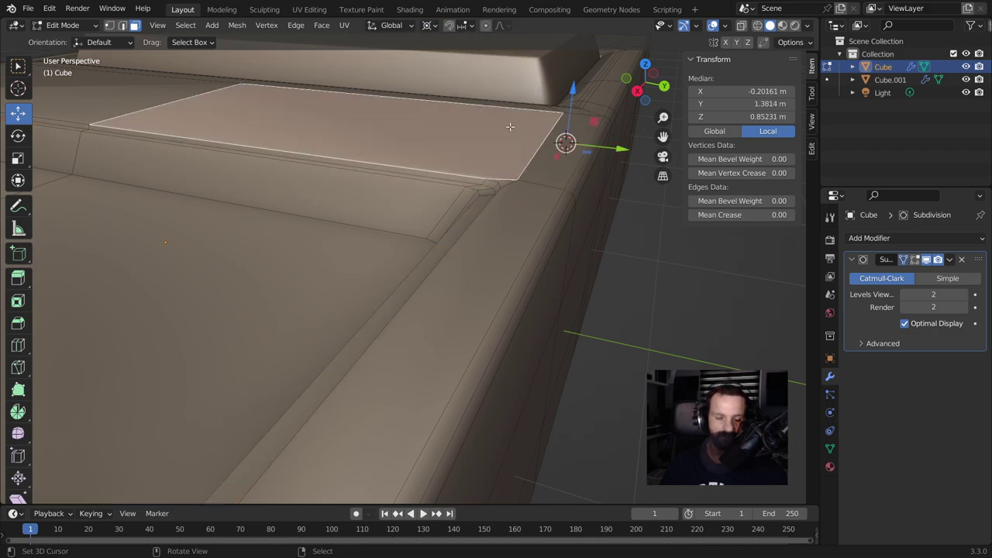
{"action": "key", "text": "shift+s"}
{"action": "left_click", "coordinate": [509, 204]}
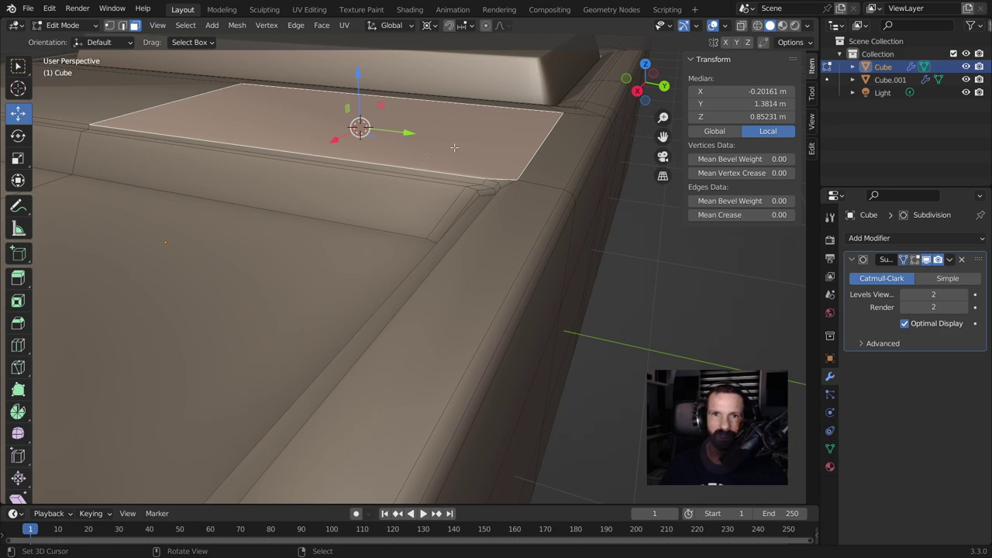
{"action": "left_click", "coordinate": [479, 191], "text": "alt+shift"}
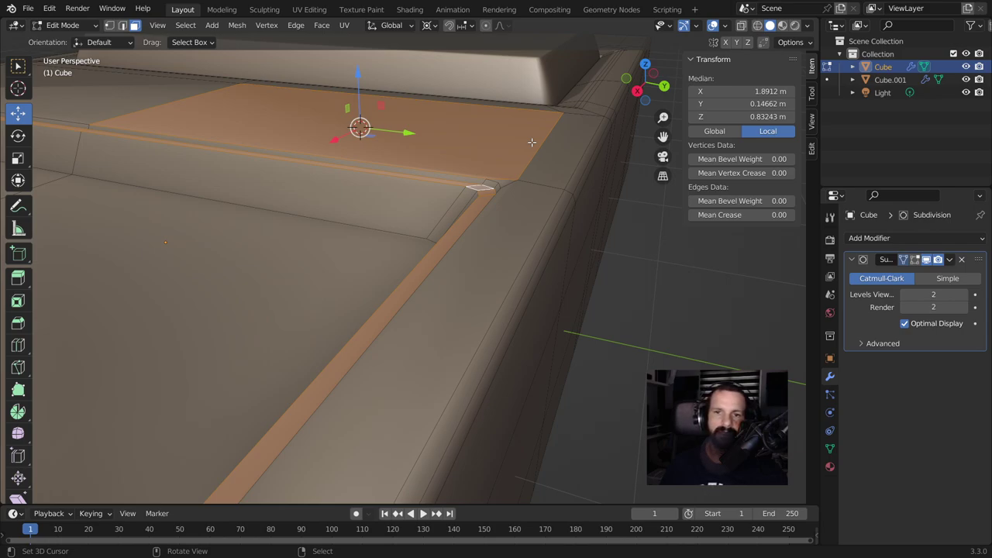
{"action": "key", "text": "s"}
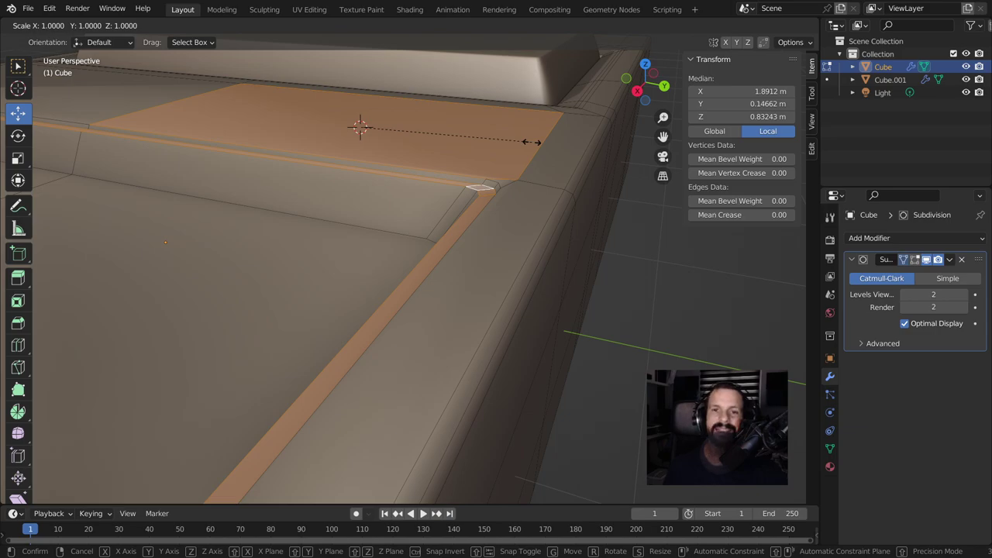
{"action": "key", "text": "z"}
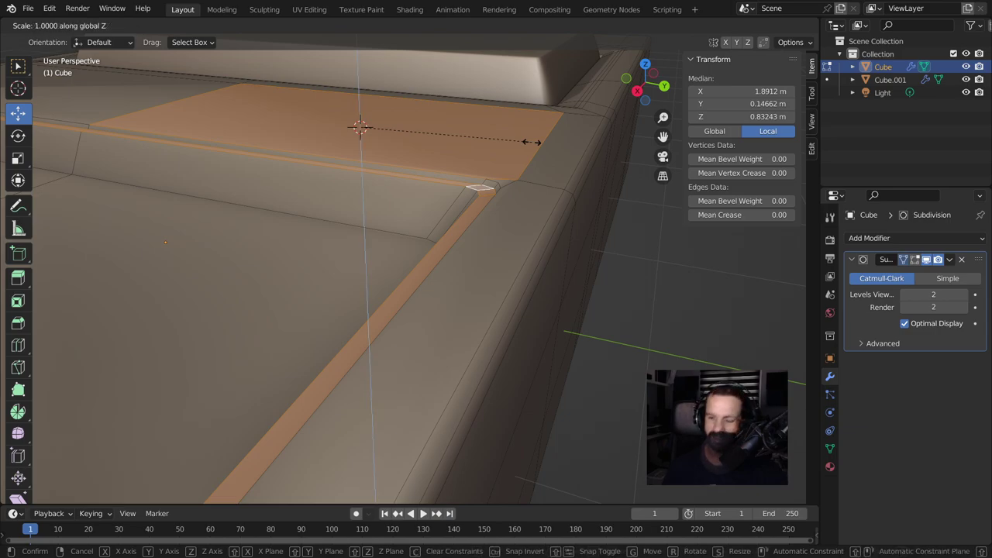
{"action": "type", "text": "0"}
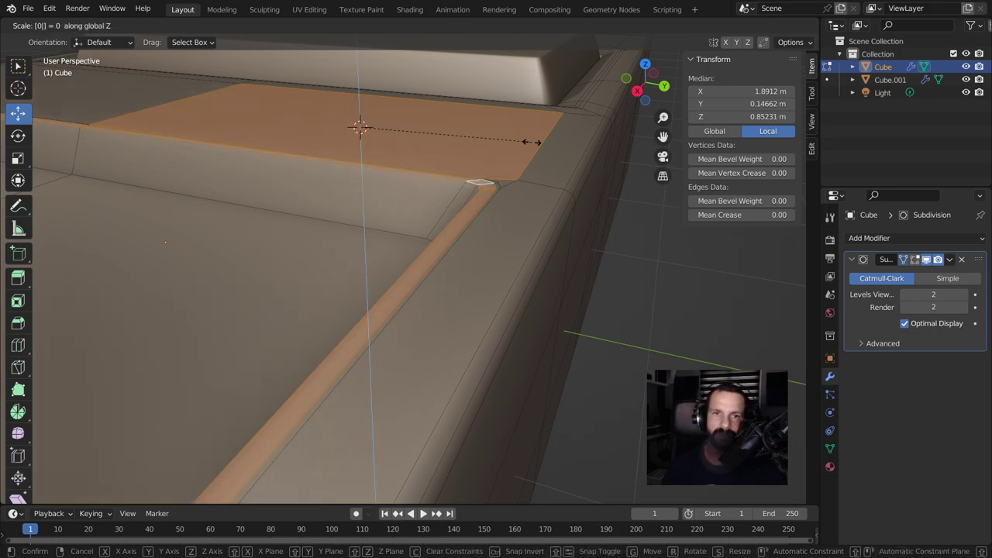
{"action": "key", "text": "Return"}
{"action": "key", "text": "Tab"}
Step: Dissolve the short edges at the well's bevelled corner in edge select mode
{"action": "mouse_move", "coordinate": [532, 142]}
{"action": "middle_mouse_down"}
{"action": "mouse_move", "coordinate": [552, 147]}
{"action": "mouse_move", "coordinate": [607, 298]}
{"action": "mouse_move", "coordinate": [597, 362]}
{"action": "mouse_move", "coordinate": [518, 340]}
{"action": "mouse_move", "coordinate": [476, 362]}
{"action": "mouse_move", "coordinate": [581, 328]}
{"action": "middle_mouse_up"}
{"action": "scroll", "coordinate": [607, 297], "scroll_direction": "down", "scroll_amount": 3}
{"action": "key", "text": "Tab"}
{"action": "scroll", "coordinate": [518, 339], "scroll_direction": "up", "scroll_amount": 3}
{"action": "key", "text": "2"}
{"action": "key", "text": "x"}
{"action": "left_click", "coordinate": [448, 344]}
{"action": "scroll", "coordinate": [447, 343], "scroll_direction": "up", "scroll_amount": 2}
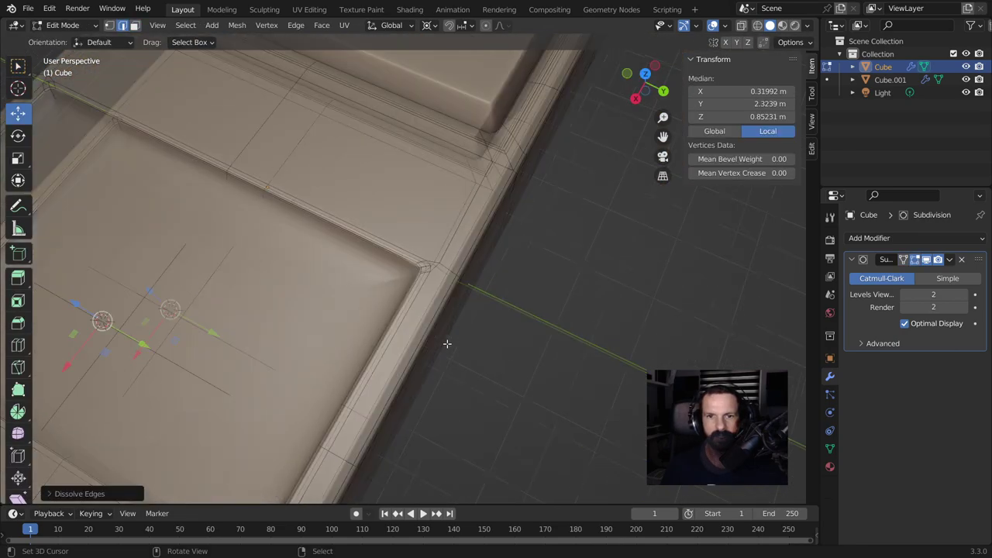
{"action": "scroll", "coordinate": [446, 344], "scroll_direction": "up", "scroll_amount": 3}
{"action": "middle_click_drag", "start_coordinate": [444, 344], "coordinate": [457, 215]}
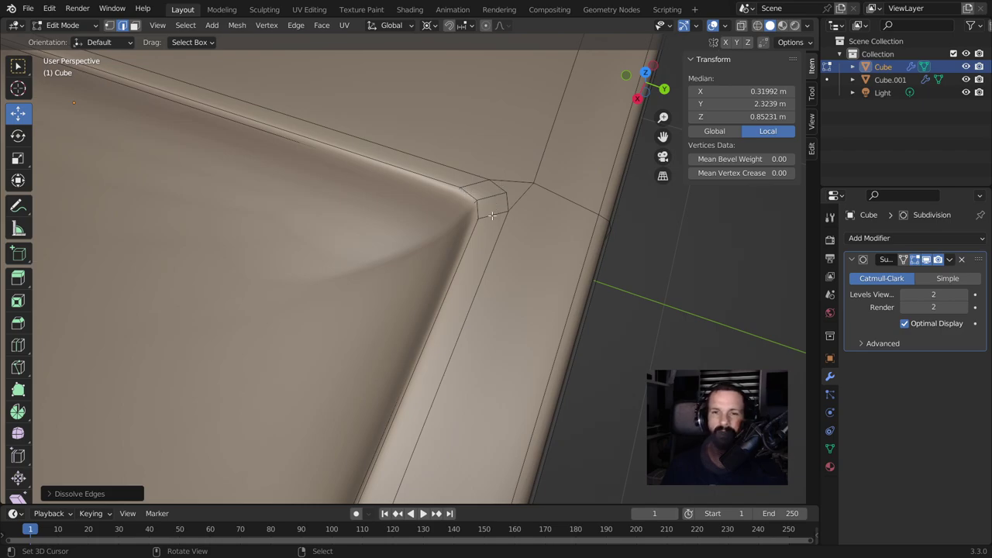
{"action": "left_click", "coordinate": [514, 180]}
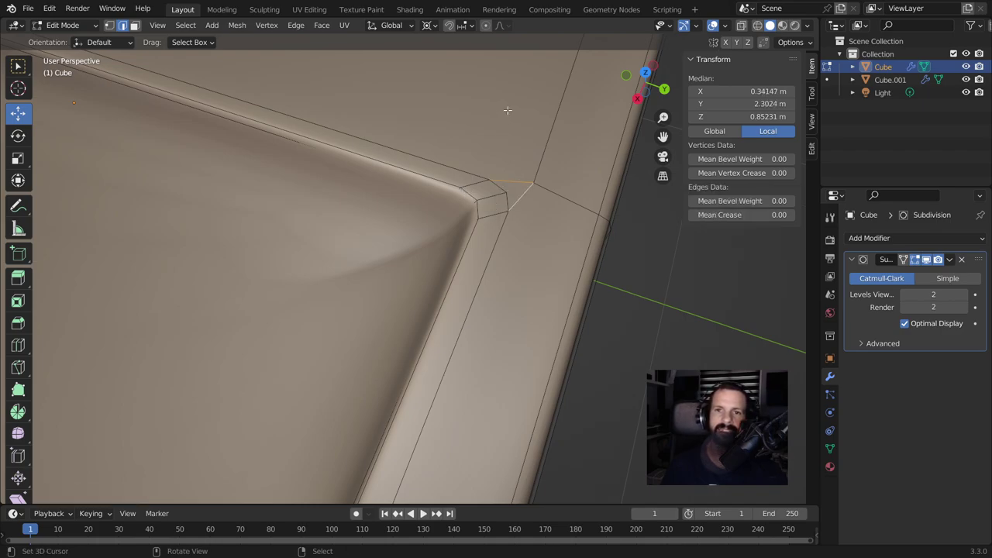
{"action": "left_click", "coordinate": [482, 183]}
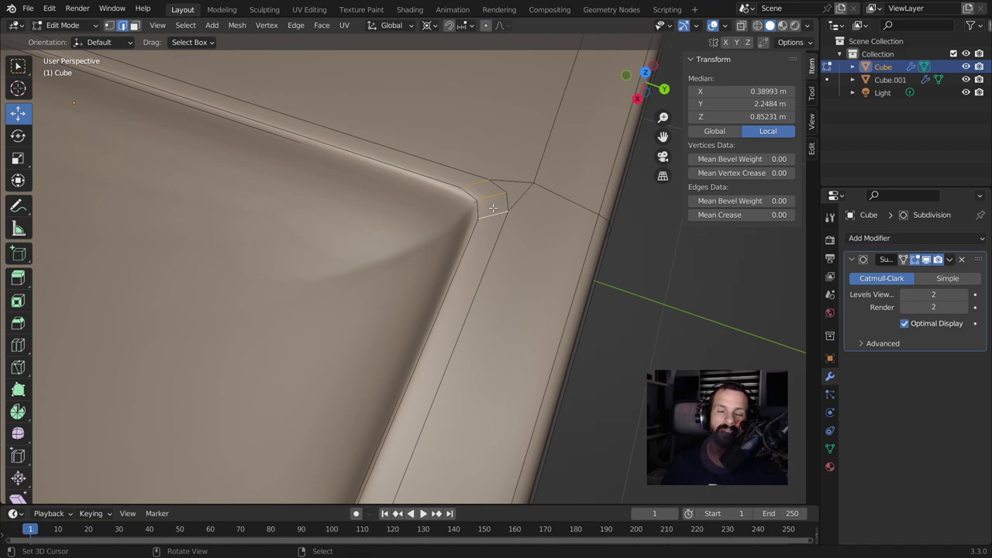
Step: Check the corner shape, then select the corner vertices of the small rim face
{"action": "key", "text": "Tab"}
{"action": "scroll", "coordinate": [511, 257], "scroll_direction": "down", "scroll_amount": 3}
{"action": "middle_click_drag", "start_coordinate": [550, 294], "coordinate": [528, 317]}
{"action": "scroll", "coordinate": [528, 317], "scroll_direction": "up", "scroll_amount": 3}
{"action": "middle_click_drag", "start_coordinate": [418, 228], "coordinate": [432, 243]}
{"action": "key", "text": "Tab"}
{"action": "left_click", "coordinate": [454, 141]}
{"action": "left_click", "coordinate": [411, 157], "text": "shift"}
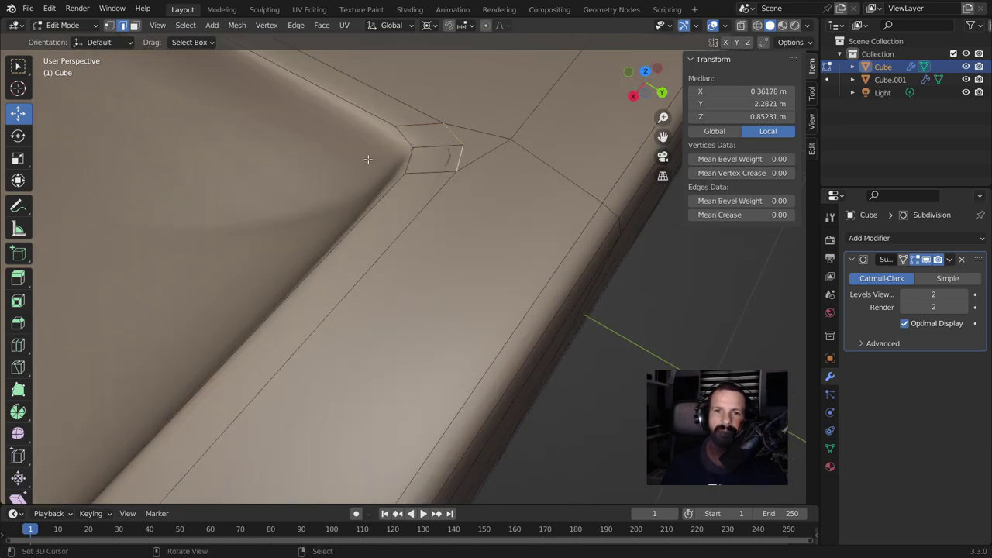
{"action": "mouse_move", "coordinate": [441, 157]}
{"action": "middle_mouse_down", "text": "shift"}
{"action": "mouse_move", "coordinate": [422, 325]}
{"action": "mouse_move", "coordinate": [404, 249]}
{"action": "middle_mouse_up", "text": "shift"}
{"action": "scroll", "coordinate": [404, 254], "scroll_direction": "up", "scroll_amount": 2}
{"action": "left_click", "coordinate": [432, 284]}
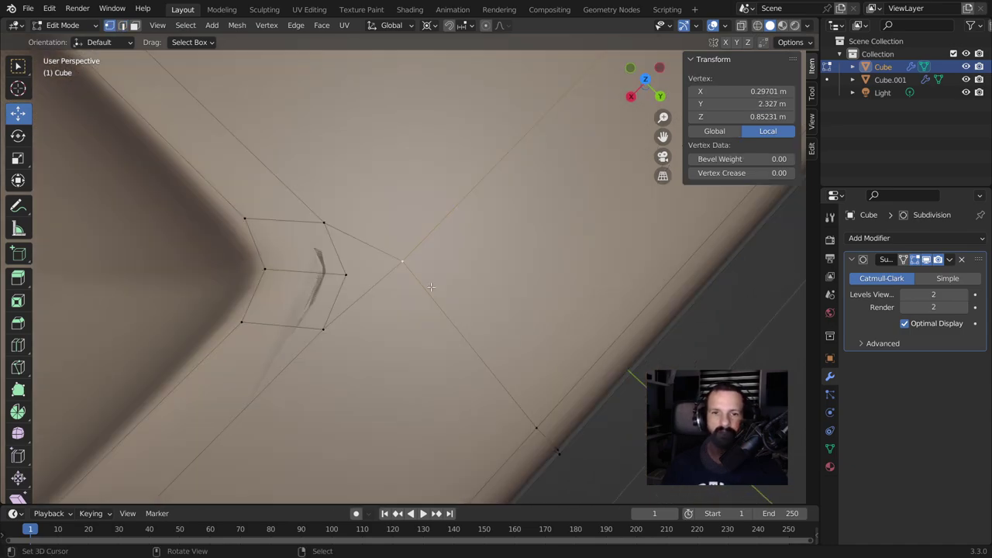
Step: Slide the corner vertex up its edge and add a centred loop cut across the corner
{"action": "key", "text": "shift+v"}
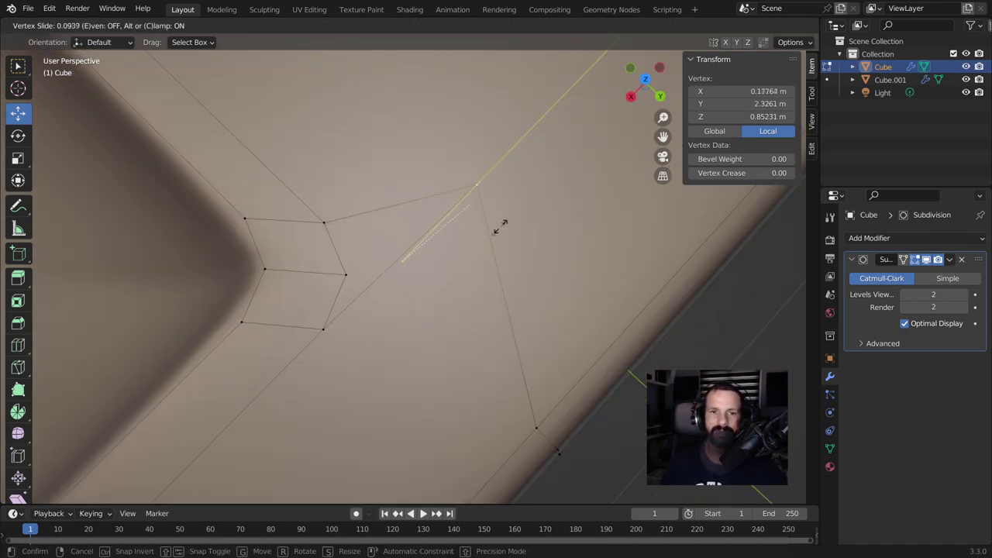
{"action": "left_click", "coordinate": [508, 218]}
{"action": "scroll", "coordinate": [324, 369], "scroll_direction": "down", "scroll_amount": 5}
{"action": "key", "text": "ctrl+r"}
{"action": "left_click", "coordinate": [540, 262]}
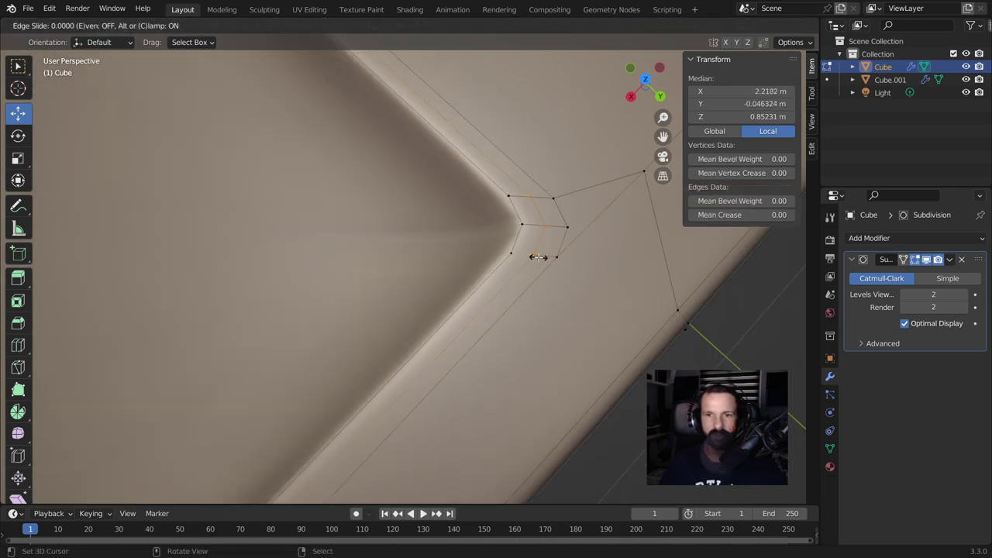
{"action": "right_click", "coordinate": [540, 261]}
{"action": "scroll", "coordinate": [565, 335], "scroll_direction": "up", "scroll_amount": 2}
{"action": "scroll", "coordinate": [564, 335], "scroll_direction": "down", "scroll_amount": 1}
{"action": "middle_click_drag", "start_coordinate": [565, 334], "coordinate": [233, 140]}
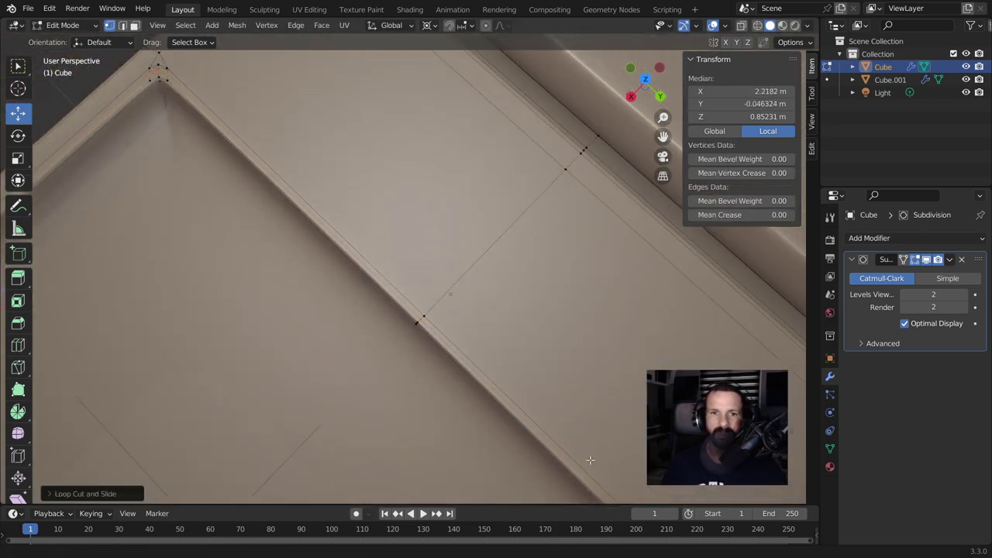
Step: Slide the vertices at the other bevelled corners along their edges
{"action": "left_click", "coordinate": [233, 140]}
{"action": "left_click", "coordinate": [207, 142]}
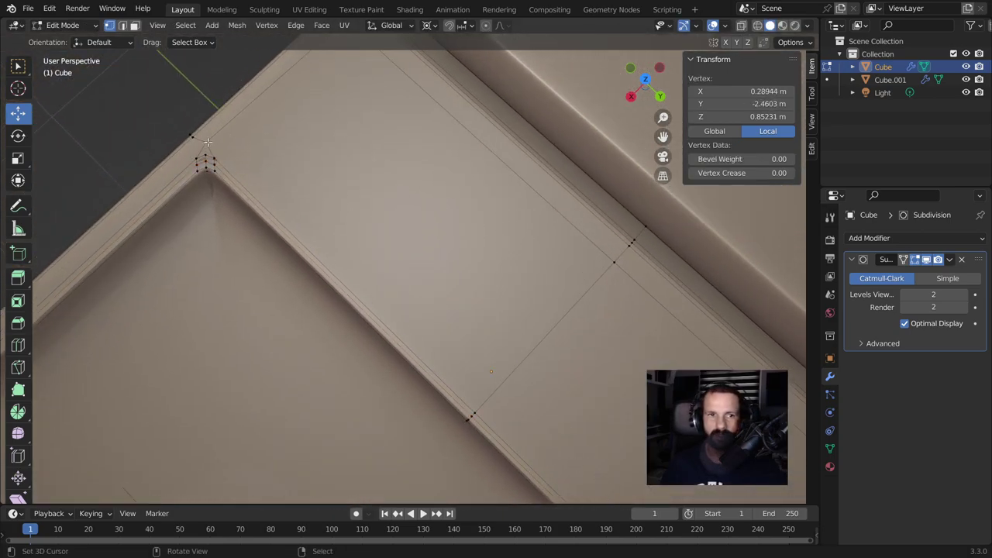
{"action": "key", "text": "shift+v"}
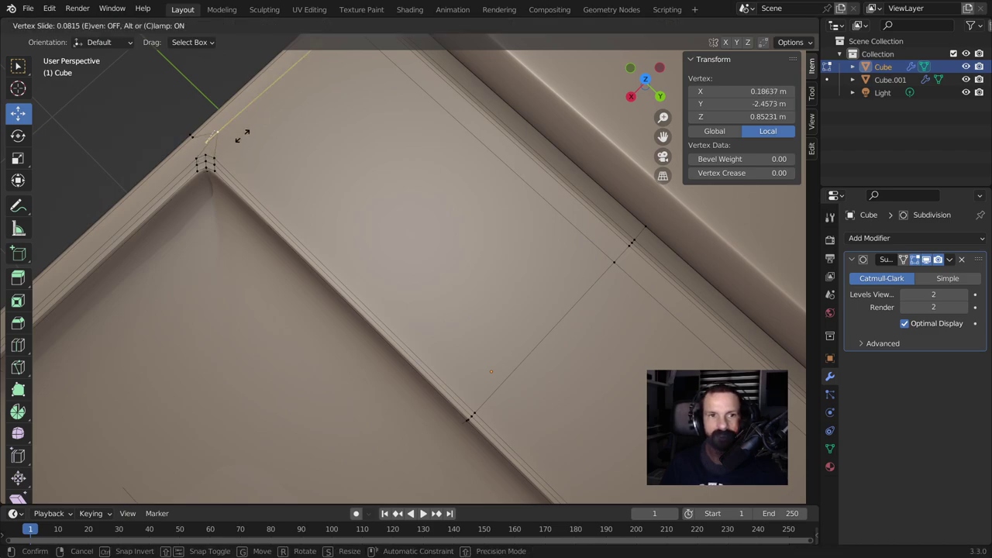
{"action": "left_click", "coordinate": [240, 133]}
{"action": "middle_click_drag", "start_coordinate": [185, 303], "coordinate": [349, 156]}
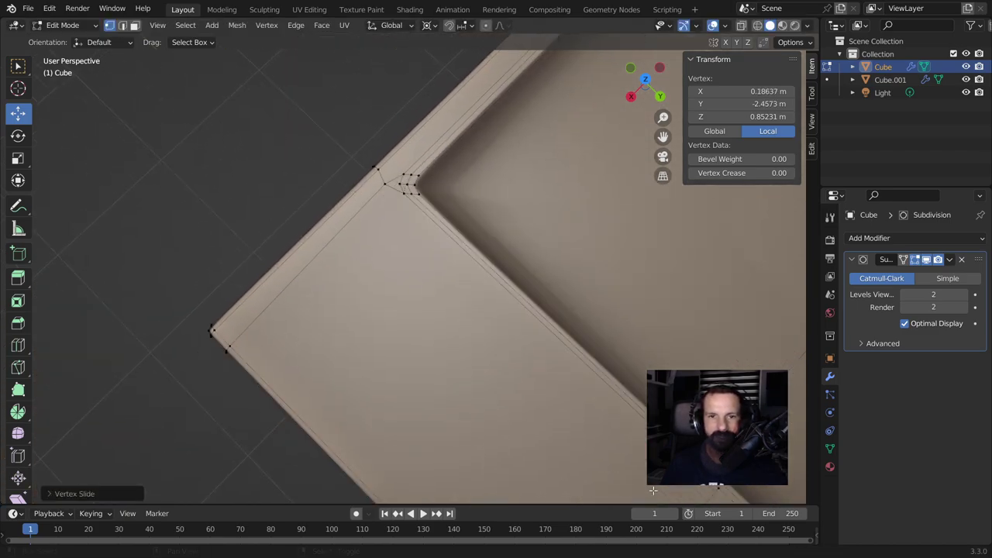
{"action": "middle_click_drag", "start_coordinate": [350, 120], "coordinate": [175, 291], "text": "shift"}
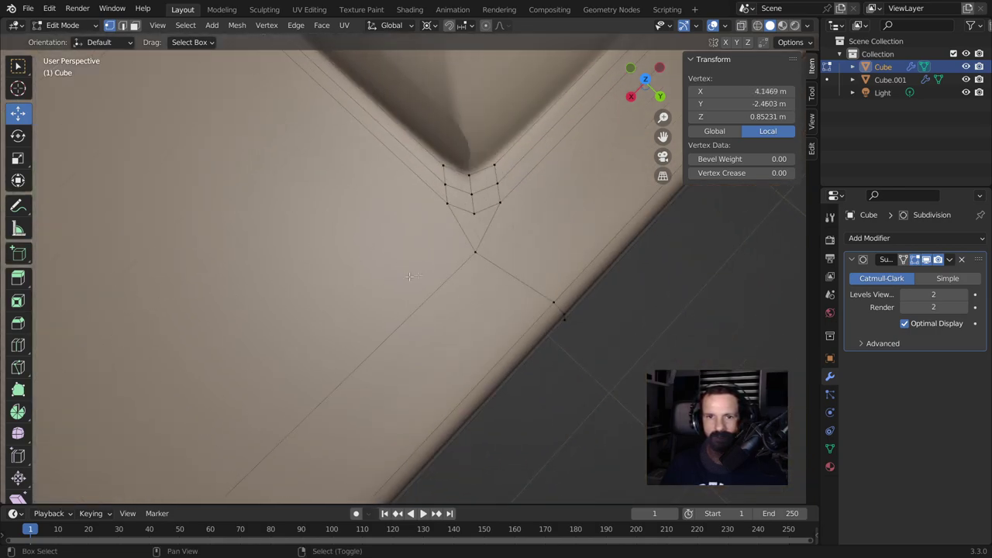
{"action": "left_click", "coordinate": [470, 255], "text": "shift"}
{"action": "key", "text": "g"}
{"action": "key", "text": "g"}
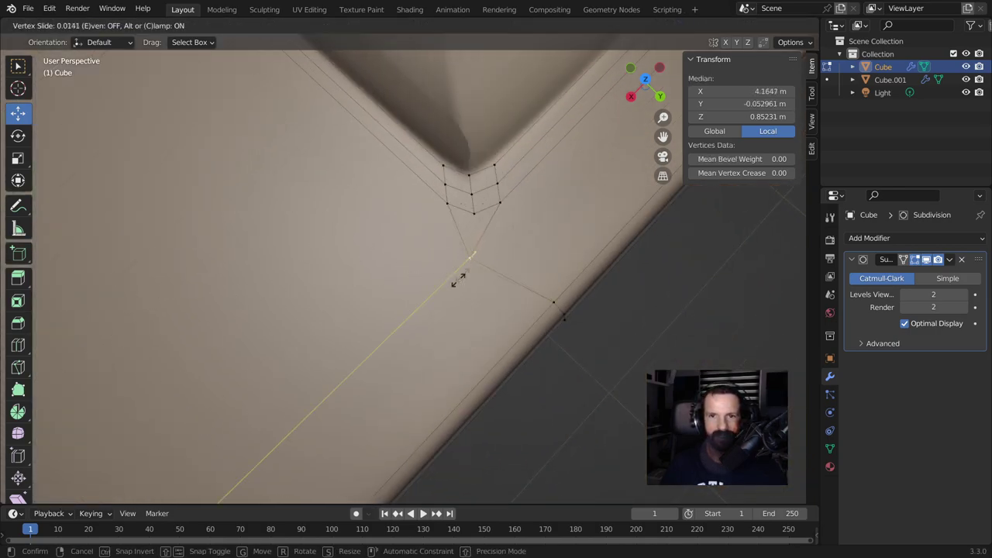
{"action": "left_click", "coordinate": [424, 321]}
Step: Inspect the whole device body from above in Object Mode, then return to Edit Mode
{"action": "scroll", "coordinate": [424, 320], "scroll_direction": "down", "scroll_amount": 5}
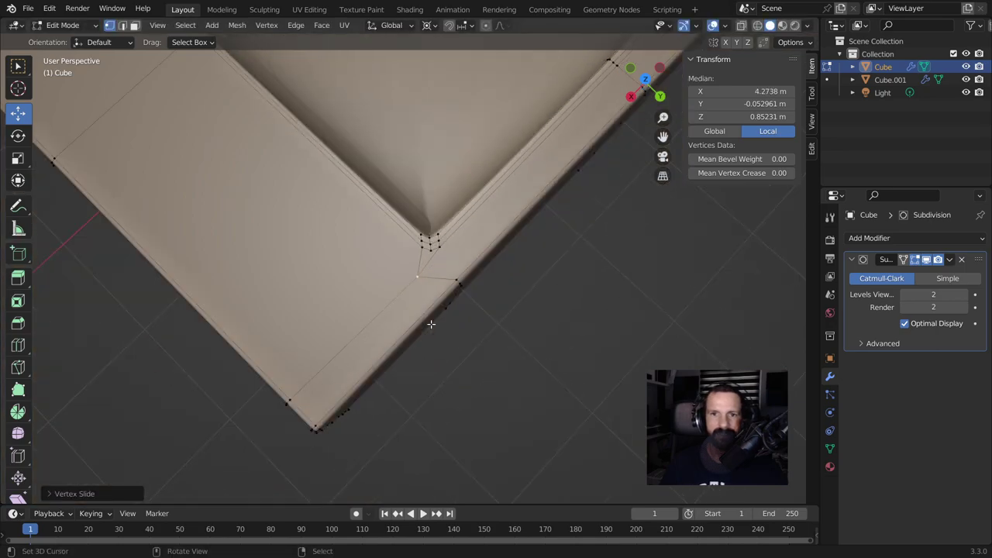
{"action": "key", "text": "Tab"}
{"action": "scroll", "coordinate": [443, 403], "scroll_direction": "down", "scroll_amount": 3}
{"action": "mouse_move", "coordinate": [442, 403]}
{"action": "middle_mouse_down"}
{"action": "mouse_move", "coordinate": [551, 372]}
{"action": "mouse_move", "coordinate": [373, 349]}
{"action": "mouse_move", "coordinate": [516, 381]}
{"action": "mouse_move", "coordinate": [524, 418]}
{"action": "middle_mouse_up"}
{"action": "mouse_move", "coordinate": [448, 370]}
{"action": "middle_mouse_down"}
{"action": "mouse_move", "coordinate": [327, 261]}
{"action": "mouse_move", "coordinate": [332, 239]}
{"action": "mouse_move", "coordinate": [387, 272]}
{"action": "mouse_move", "coordinate": [464, 243]}
{"action": "mouse_move", "coordinate": [455, 233]}
{"action": "middle_mouse_up"}
{"action": "key", "text": "Tab"}
{"action": "scroll", "coordinate": [455, 233], "scroll_direction": "up", "scroll_amount": 2}
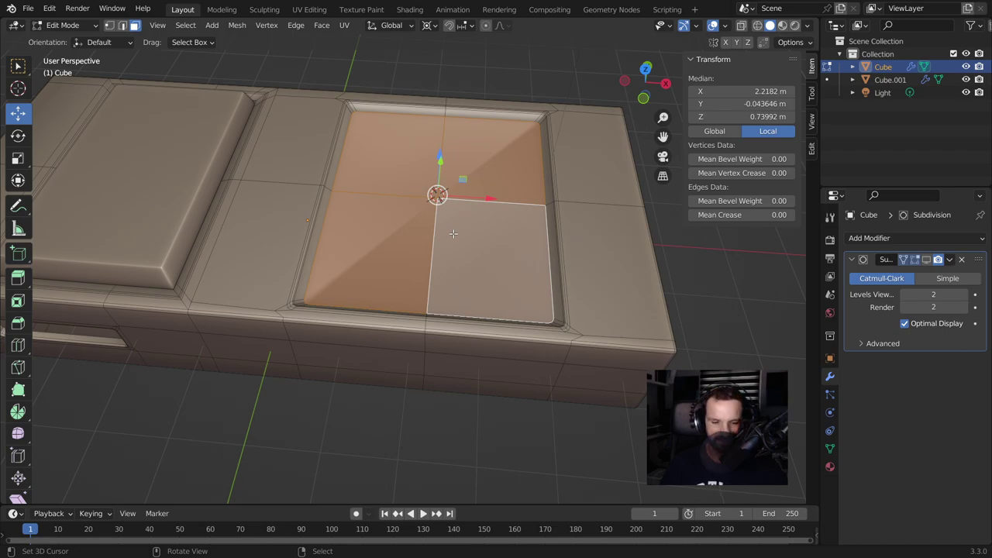
Step: Dissolve the recess floor edges, then duplicate its edge loop and separate it as Cube.002
{"action": "key", "text": "x"}
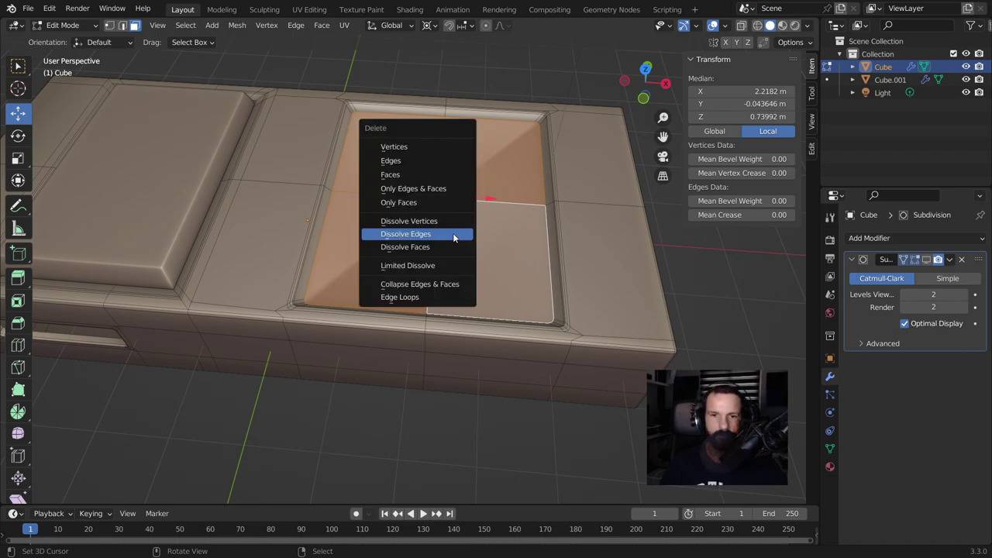
{"action": "left_click", "coordinate": [441, 174]}
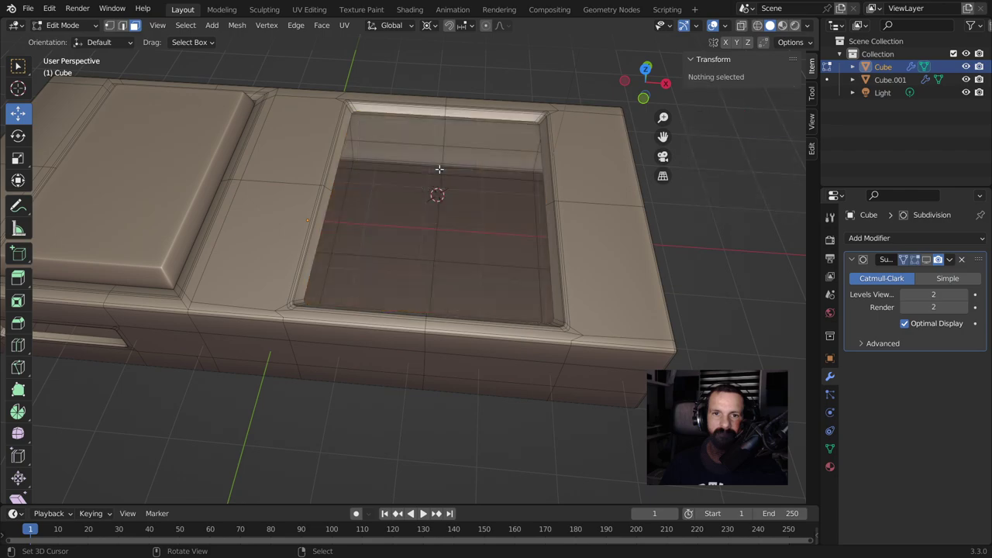
{"action": "key", "text": "2"}
{"action": "left_click", "coordinate": [313, 155], "text": "alt"}
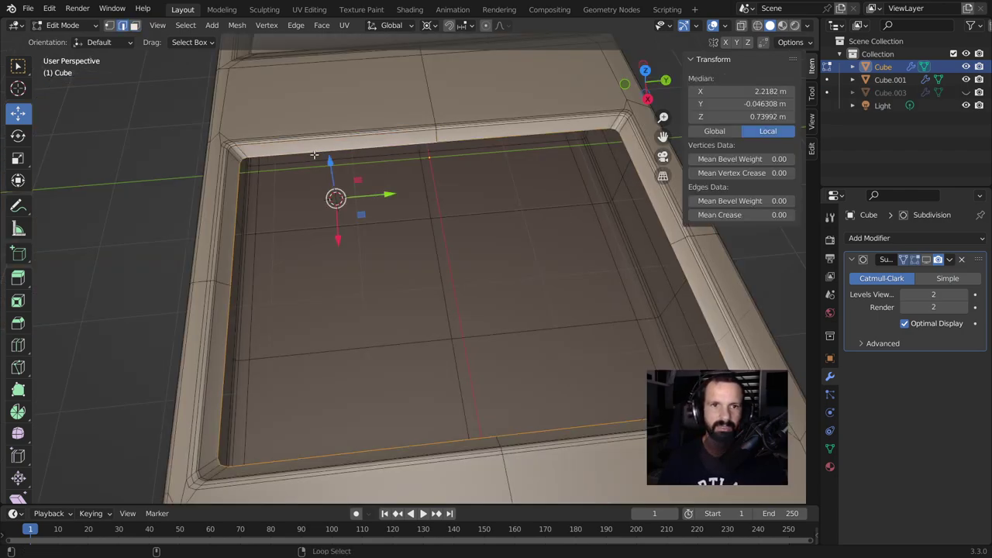
{"action": "scroll", "coordinate": [403, 256], "scroll_direction": "down", "scroll_amount": 3}
{"action": "key", "text": "shift+d"}
{"action": "right_click", "coordinate": [403, 256]}
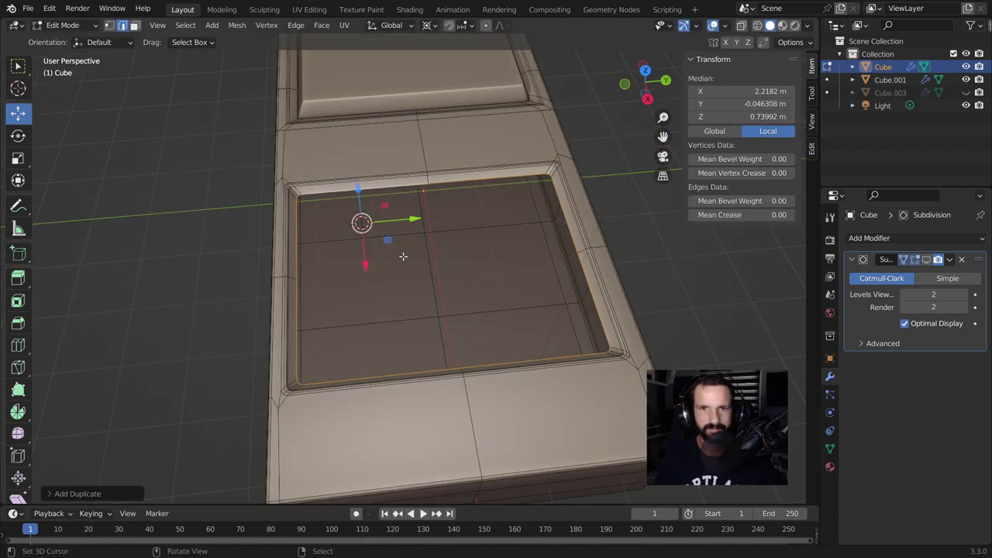
{"action": "key", "text": "p"}
{"action": "left_click", "coordinate": [403, 256]}
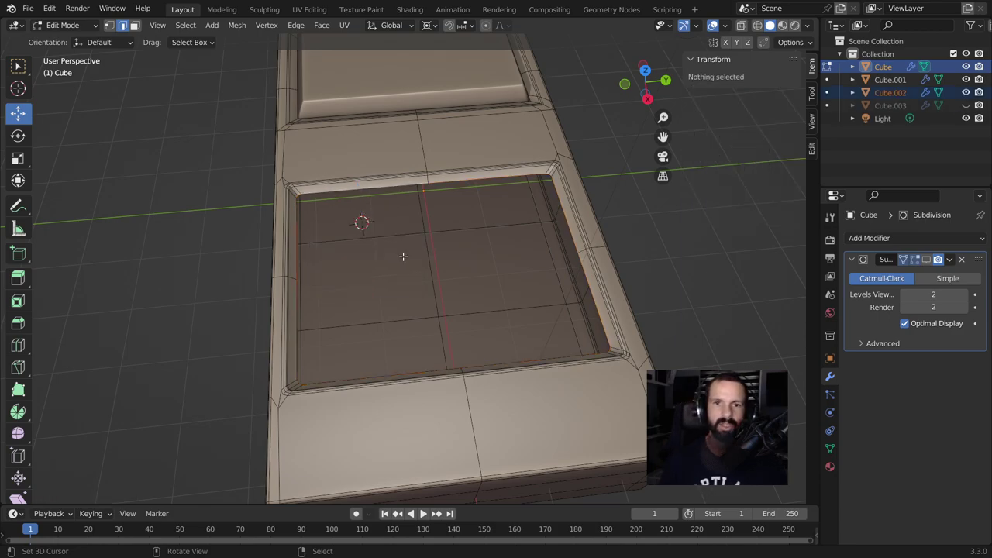
{"action": "key", "text": "Tab"}
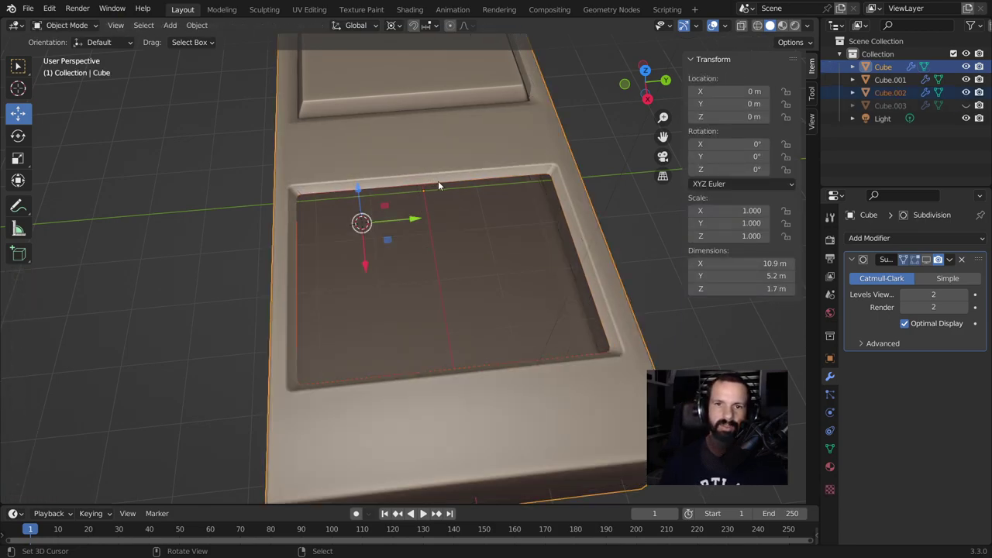
Step: Isolate Cube.002 in Edit Mode, fill its outline with a face and inset a border
{"action": "left_click", "coordinate": [440, 187]}
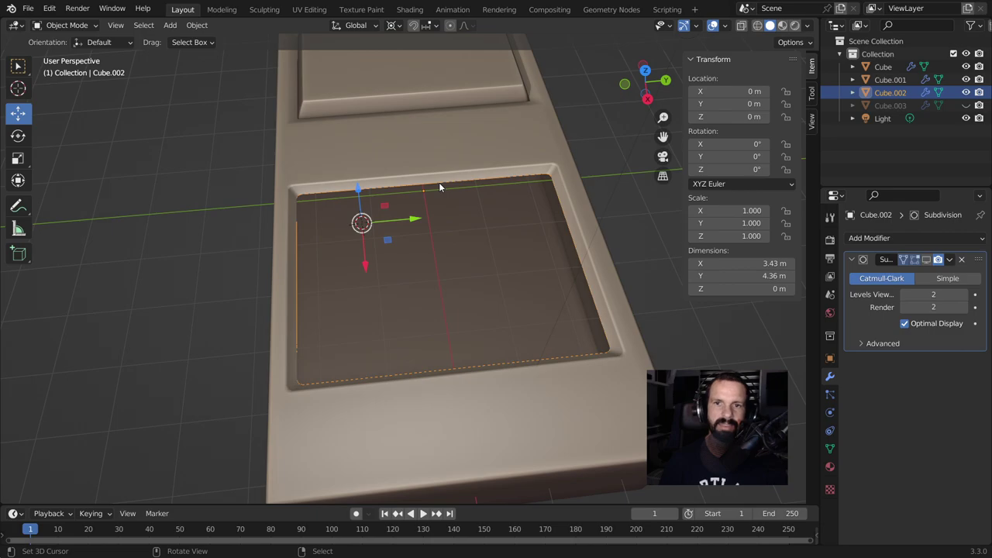
{"action": "left_click", "coordinate": [80, 26]}
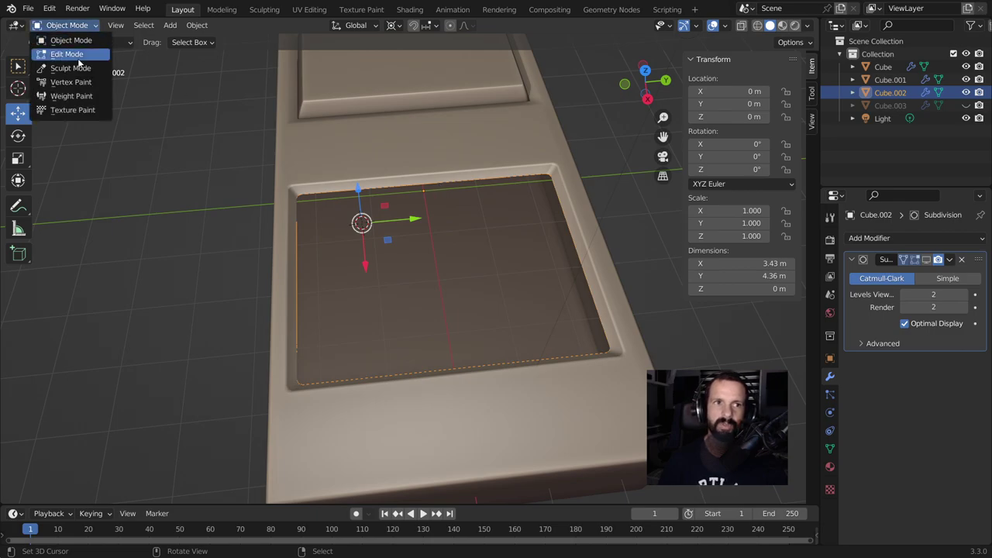
{"action": "left_click", "coordinate": [77, 55]}
{"action": "key", "text": "KP_Divide"}
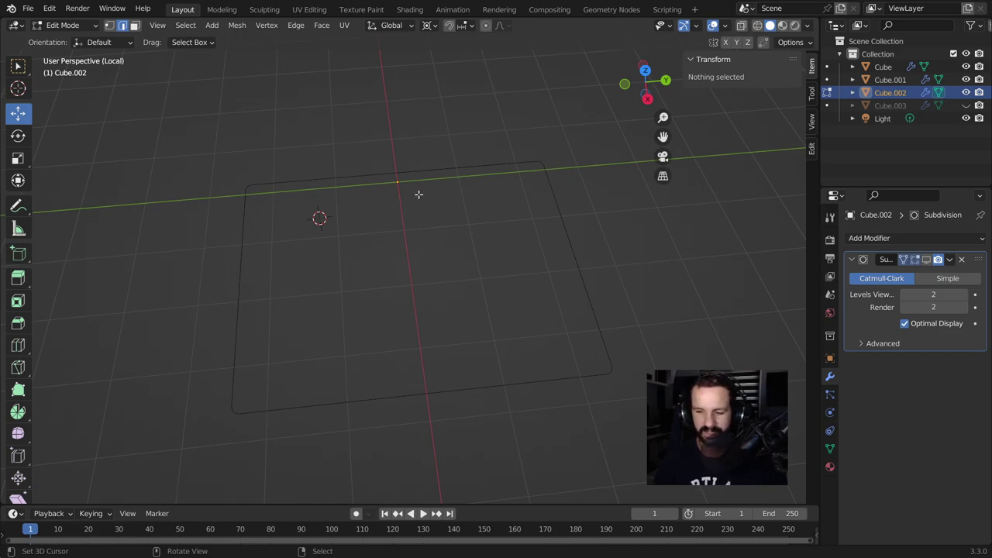
{"action": "key", "text": "a"}
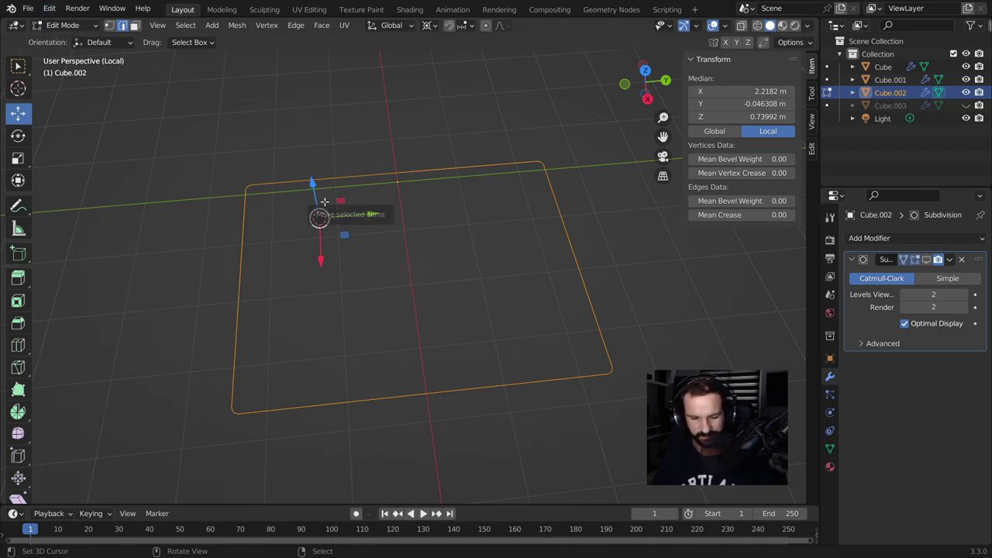
{"action": "key", "text": "f"}
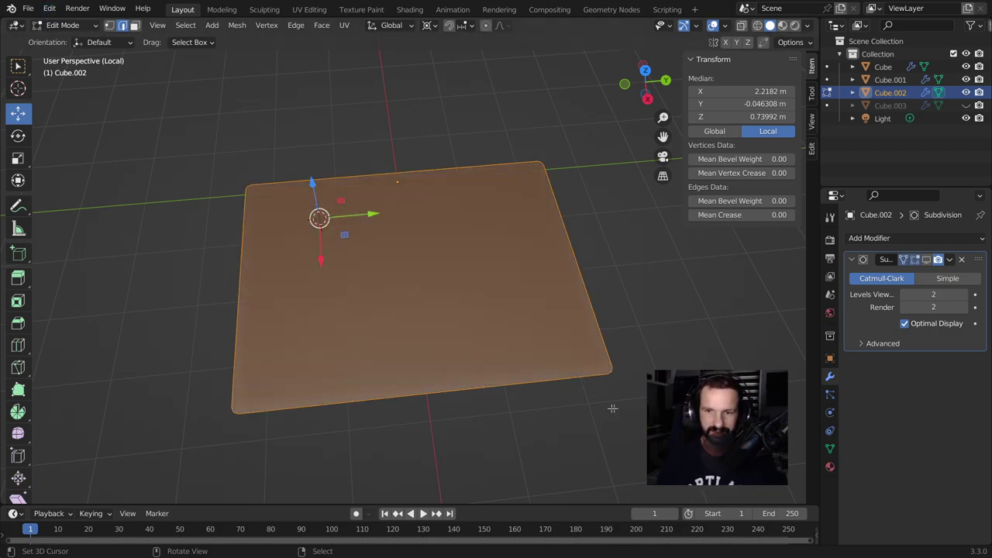
{"action": "key", "text": "i"}
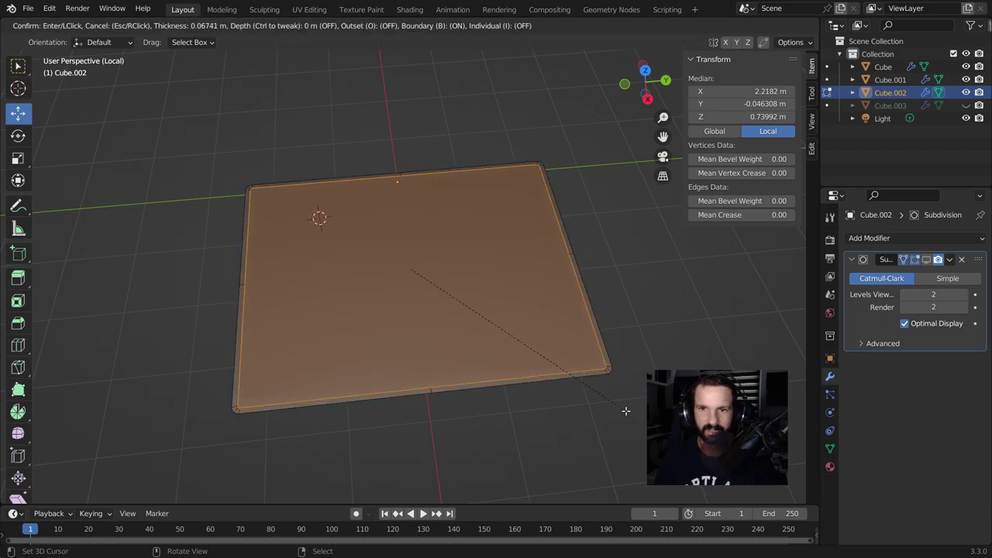
{"action": "left_click", "coordinate": [625, 411]}
{"action": "scroll", "coordinate": [535, 337], "scroll_direction": "up", "scroll_amount": 1}
{"action": "mouse_move", "coordinate": [531, 359]}
{"action": "middle_mouse_down"}
{"action": "mouse_move", "coordinate": [522, 369]}
{"action": "mouse_move", "coordinate": [518, 359]}
{"action": "middle_mouse_up"}
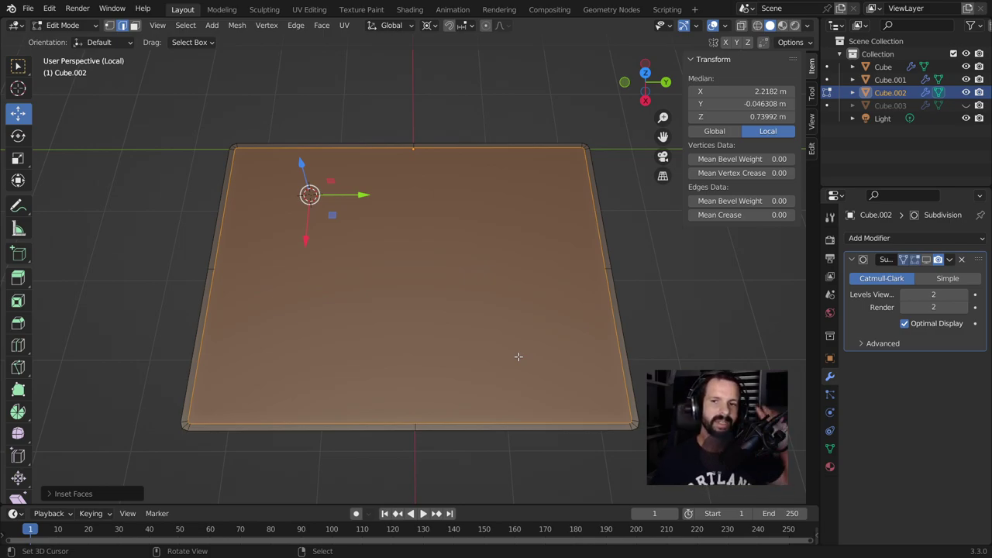
{"action": "scroll", "coordinate": [439, 253], "scroll_direction": "down", "scroll_amount": 1}
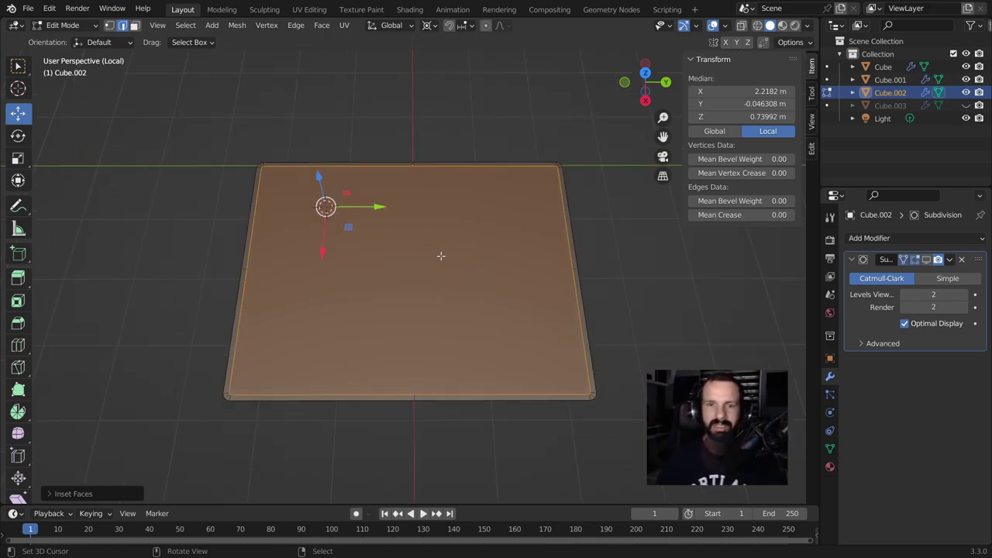
Step: From the top view, delete Cube.002's inner face, leaving only the thin rectangular border
{"action": "middle_click_drag", "start_coordinate": [443, 276], "coordinate": [439, 321]}
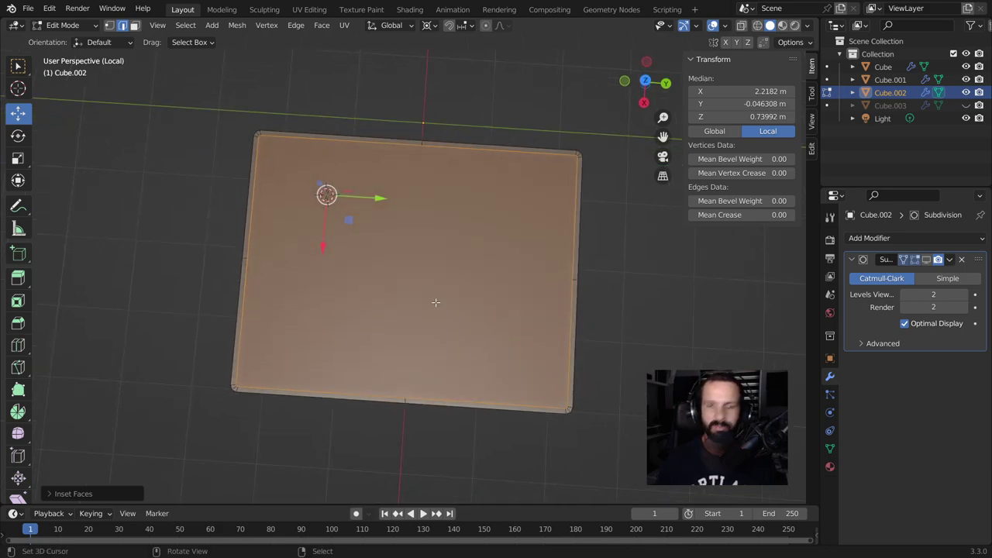
{"action": "key", "text": "KP_7"}
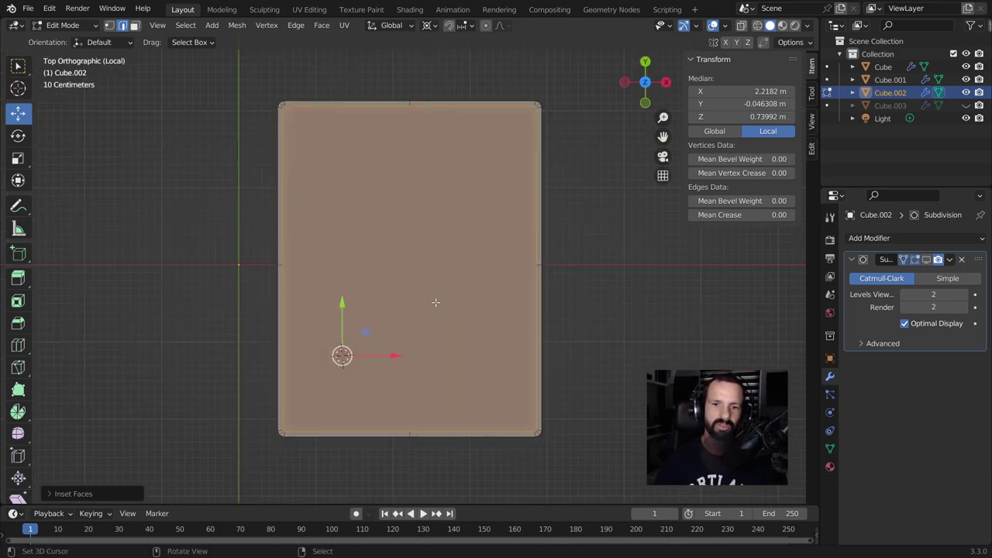
{"action": "key", "text": "KP_1"}
{"action": "key", "text": "KP_7"}
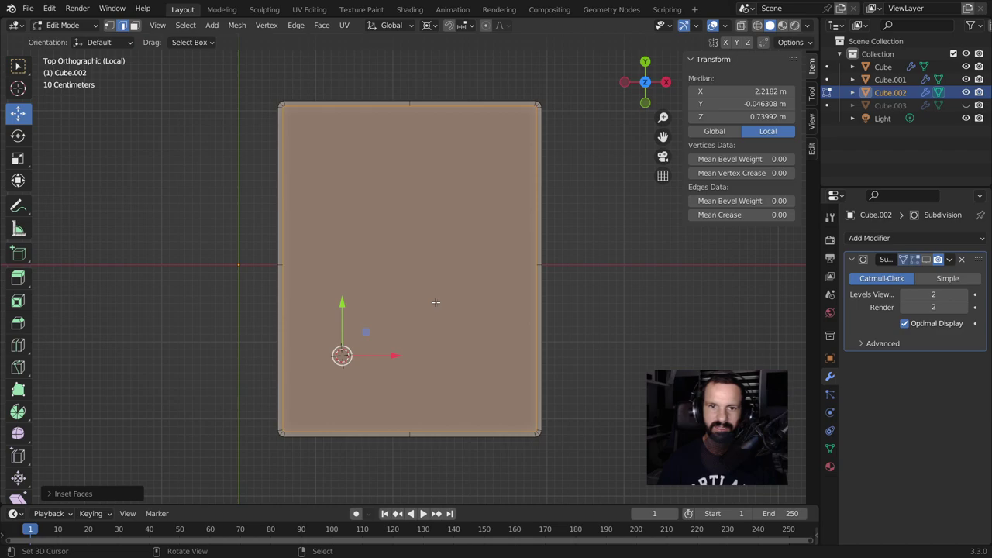
{"action": "scroll", "coordinate": [436, 302], "scroll_direction": "down", "scroll_amount": 1}
{"action": "key", "text": "x"}
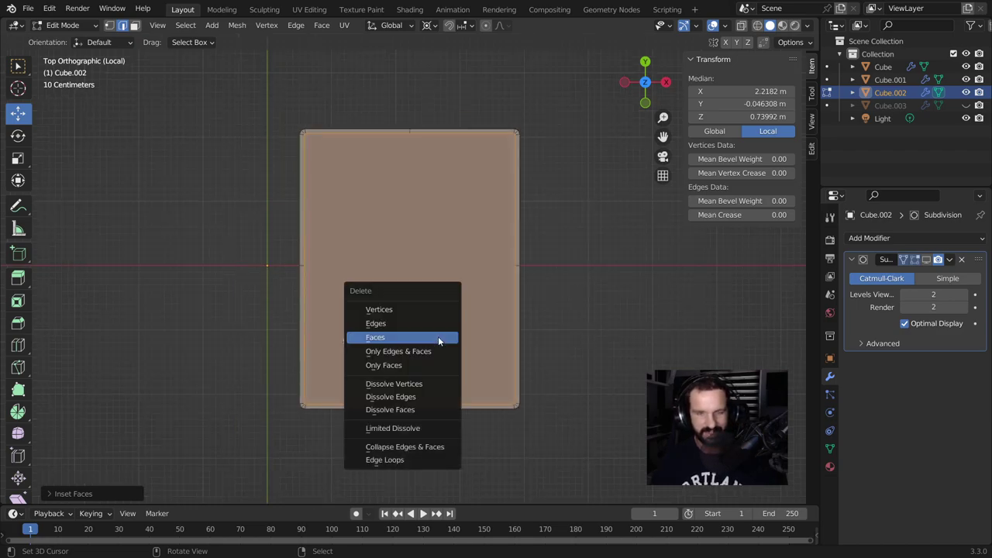
{"action": "left_click", "coordinate": [439, 336]}
{"action": "scroll", "coordinate": [485, 348], "scroll_direction": "up", "scroll_amount": 2}
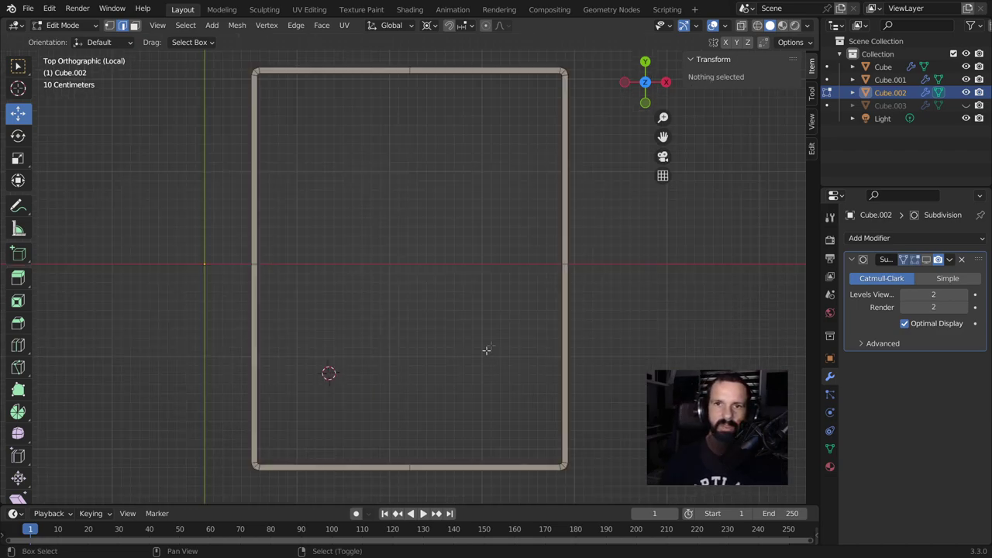
{"action": "middle_click_drag", "start_coordinate": [485, 348], "coordinate": [514, 341], "text": "shift"}
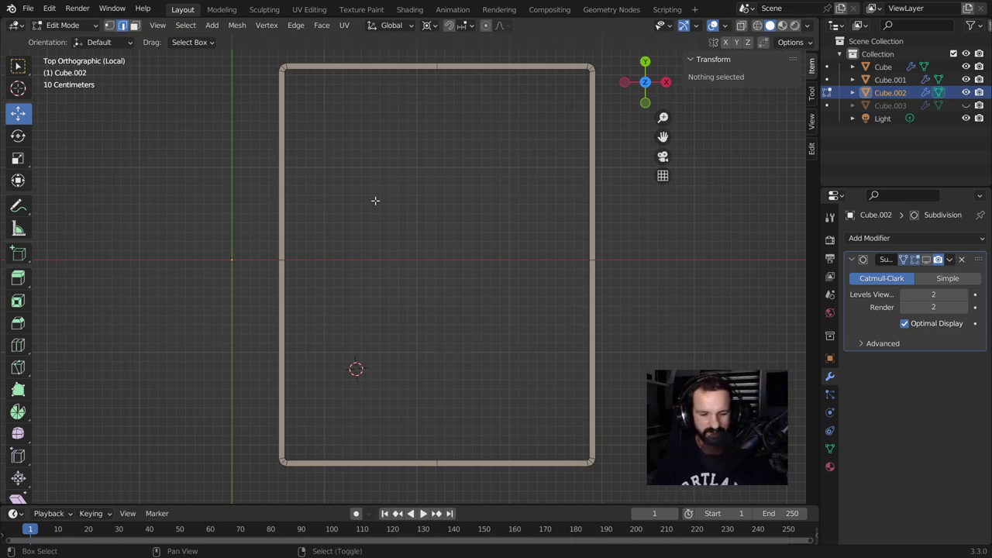
{"action": "key", "text": "shift+a"}
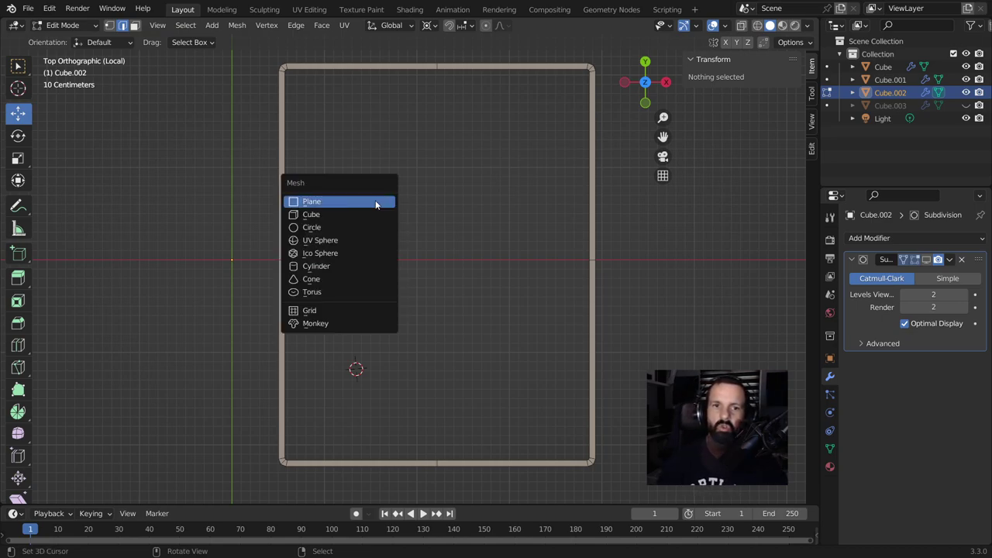
Step: Add a plane and move it up inside the frame
{"action": "left_click", "coordinate": [375, 202]}
{"action": "key", "text": "g"}
{"action": "left_click", "coordinate": [376, 303]}
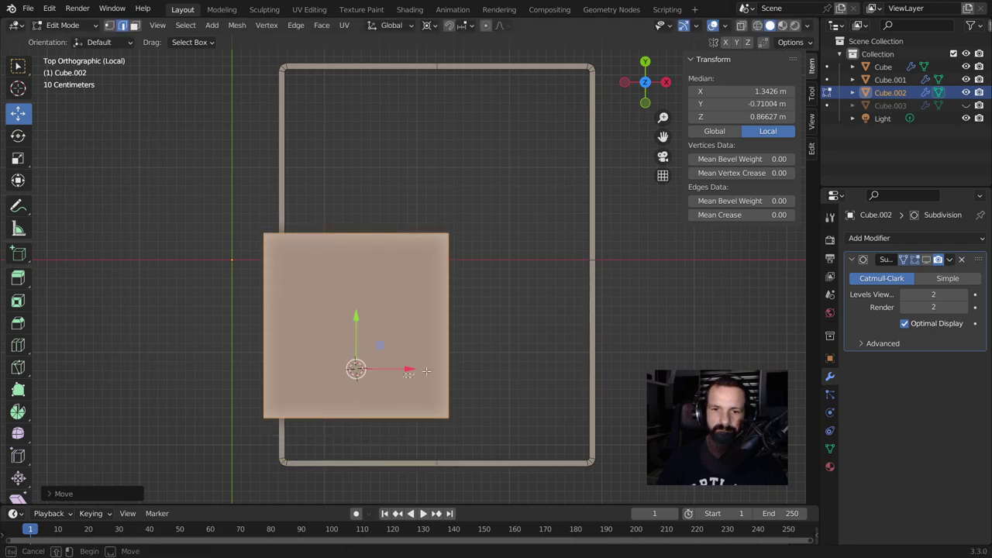
Step: Reshape the plane into a narrow strip by moving its edges, then add an Array modifier
{"action": "left_click", "coordinate": [404, 358]}
{"action": "left_click_drag", "start_coordinate": [399, 372], "coordinate": [458, 359]}
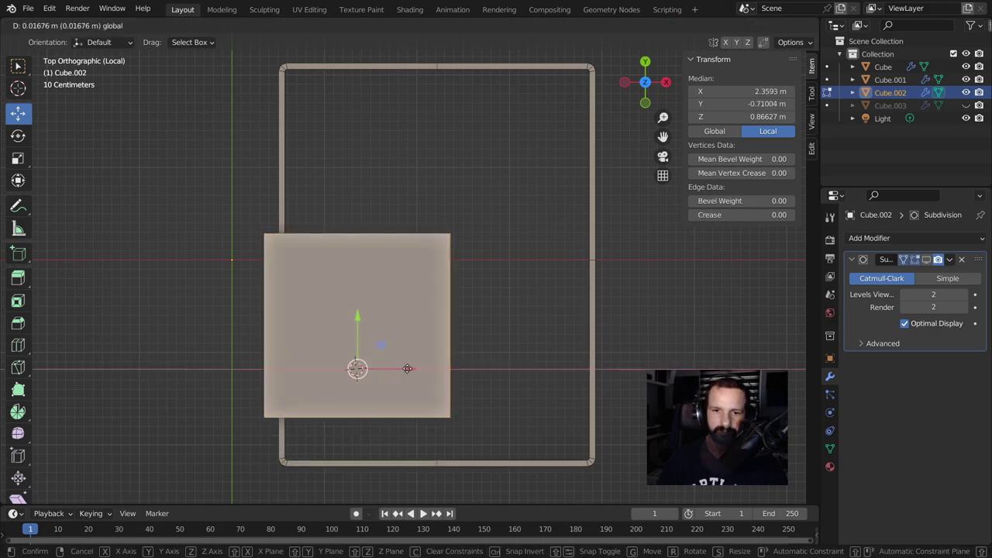
{"action": "left_click", "coordinate": [260, 314]}
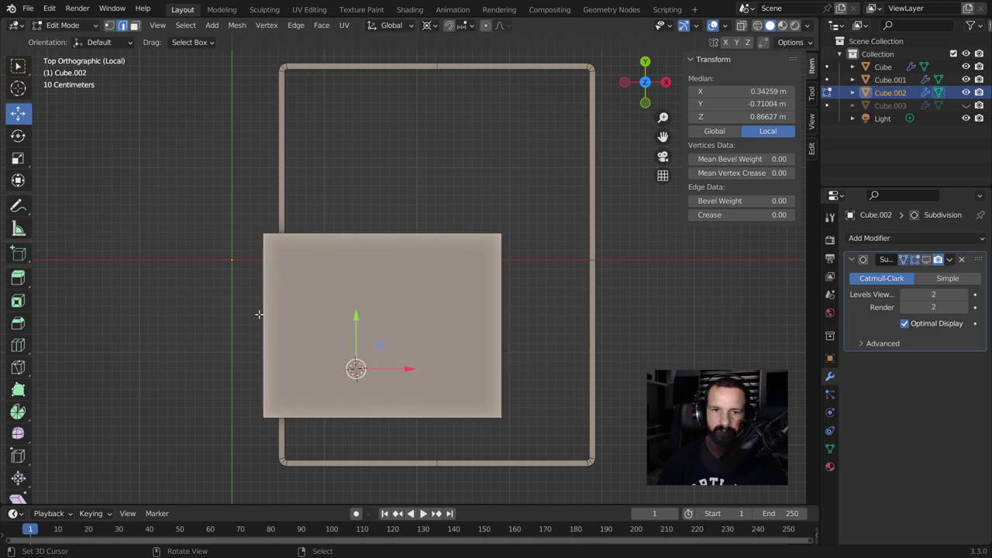
{"action": "mouse_move", "coordinate": [382, 368]}
{"action": "left_mouse_down"}
{"action": "mouse_move", "coordinate": [453, 368]}
{"action": "mouse_move", "coordinate": [225, 369]}
{"action": "left_mouse_up"}
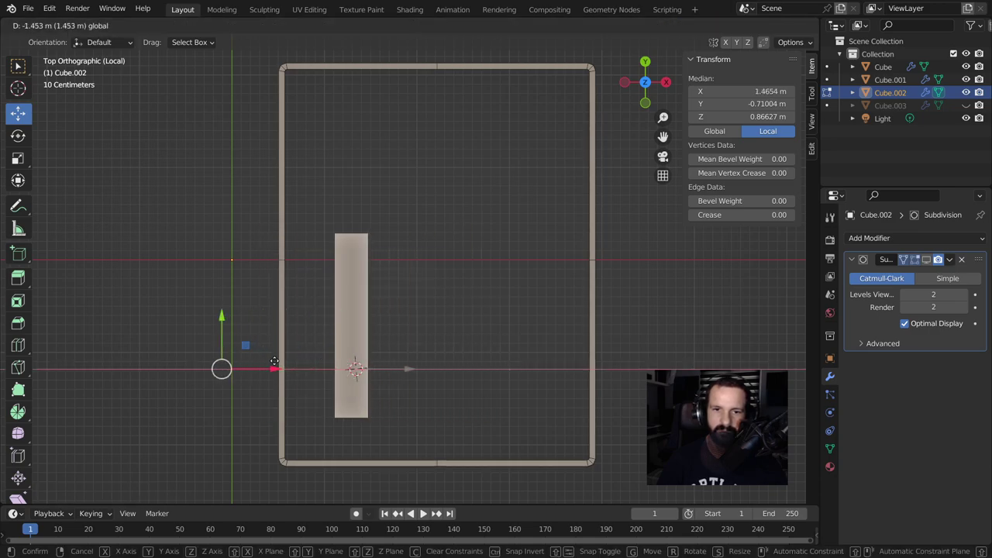
{"action": "left_click", "coordinate": [350, 270]}
{"action": "left_click_drag", "start_coordinate": [352, 325], "coordinate": [351, 411]}
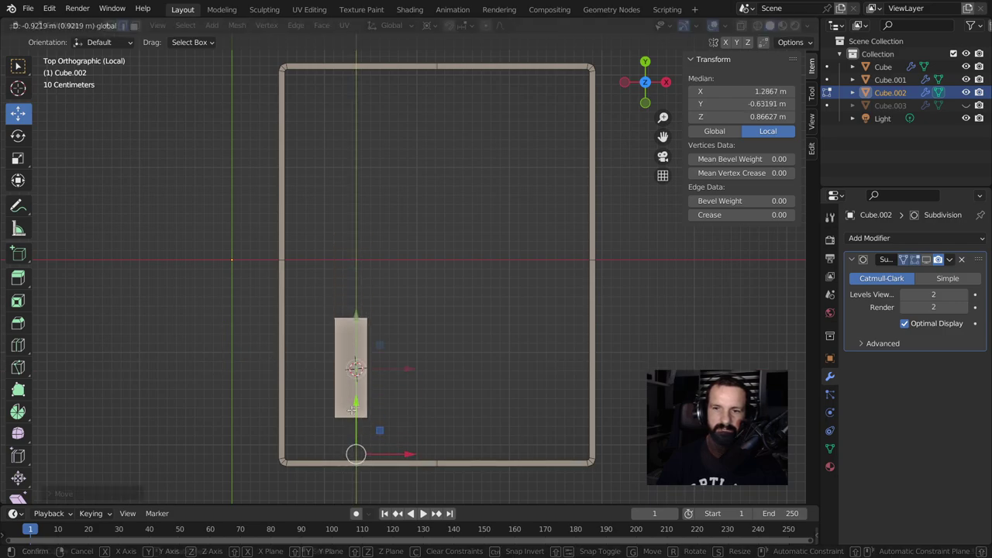
{"action": "left_click", "coordinate": [869, 238]}
{"action": "left_click", "coordinate": [729, 271]}
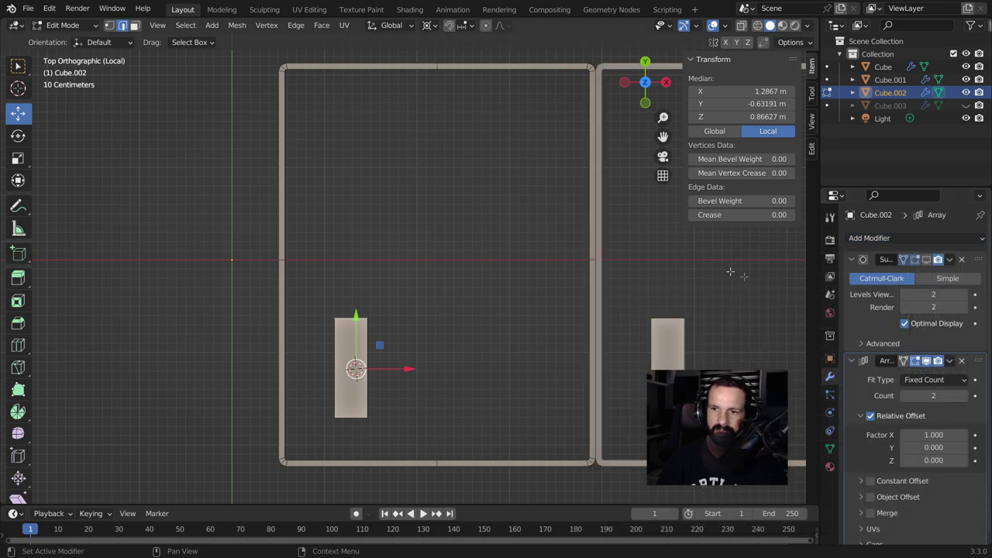
Step: Move the Array above Subdivision and set count 3, Factor X 0, Factor Y -0.7
{"action": "left_click_drag", "start_coordinate": [978, 360], "coordinate": [978, 261]}
{"action": "left_click", "coordinate": [964, 295]}
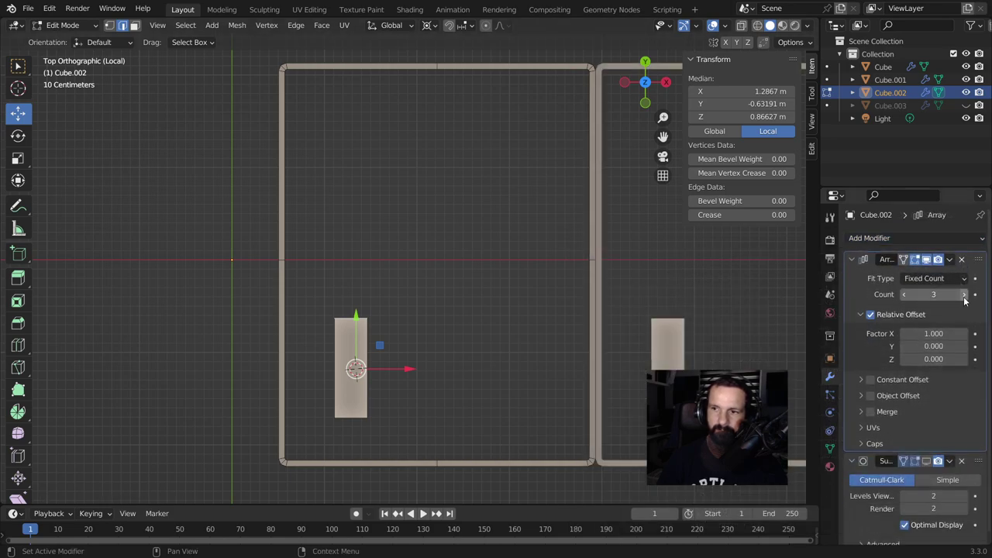
{"action": "left_click", "coordinate": [933, 334]}
{"action": "type", "text": "0"}
{"action": "key", "text": "Return"}
{"action": "left_click_drag", "start_coordinate": [922, 349], "coordinate": [953, 347]}
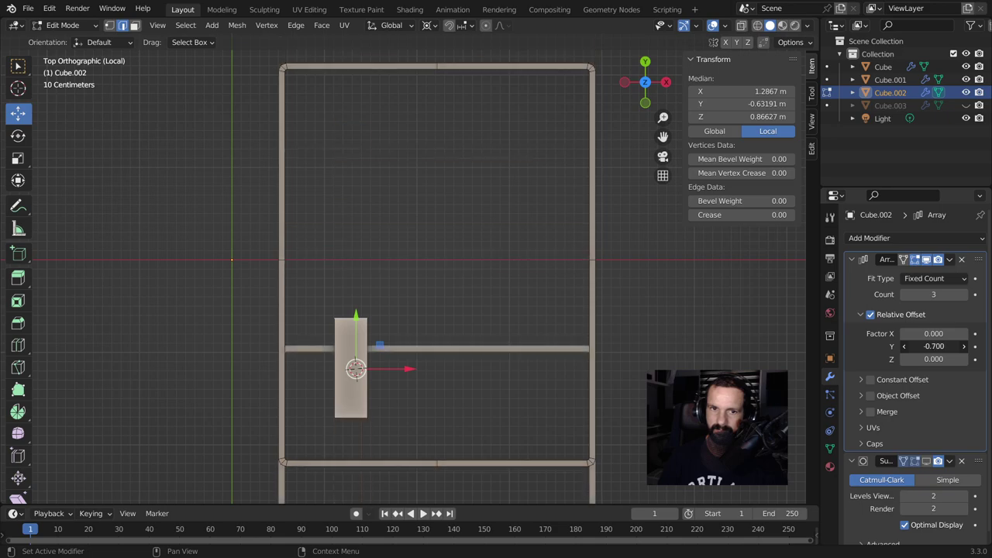
{"action": "left_click_drag", "start_coordinate": [934, 347], "coordinate": [899, 347]}
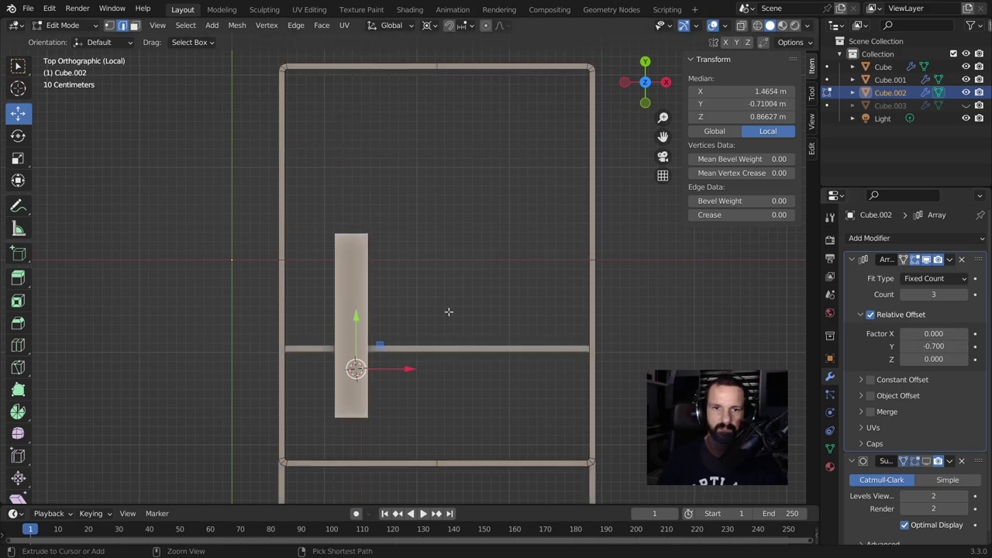
Step: Widen the bar along X into a wide panel and delete the Array modifier
{"action": "key", "text": "g"}
{"action": "key", "text": "x"}
{"action": "key", "text": "Return"}
{"action": "key", "text": "ctrl+i"}
{"action": "key", "text": "g"}
{"action": "key", "text": "x"}
{"action": "key", "text": "Return"}
{"action": "key", "text": "Tab"}
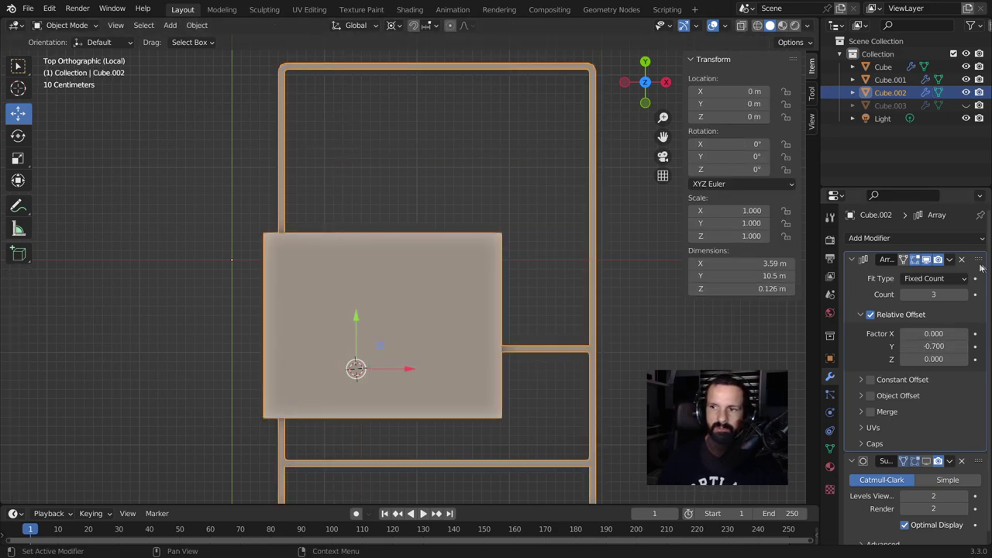
{"action": "left_click", "coordinate": [961, 259]}
{"action": "key", "text": "Tab"}
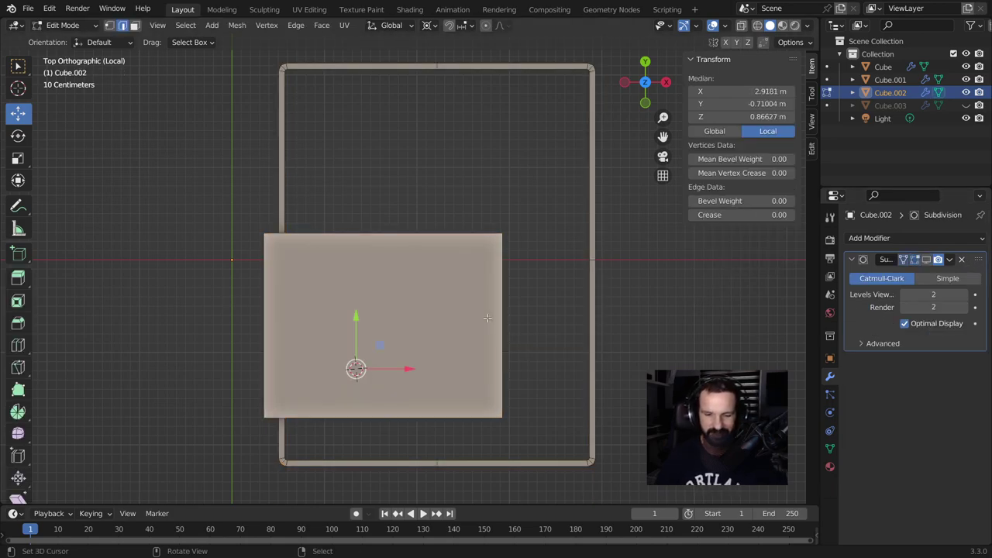
Step: Separate the panel into its own object, Cube.004, and select it alone
{"action": "key", "text": "p"}
{"action": "left_click", "coordinate": [487, 316]}
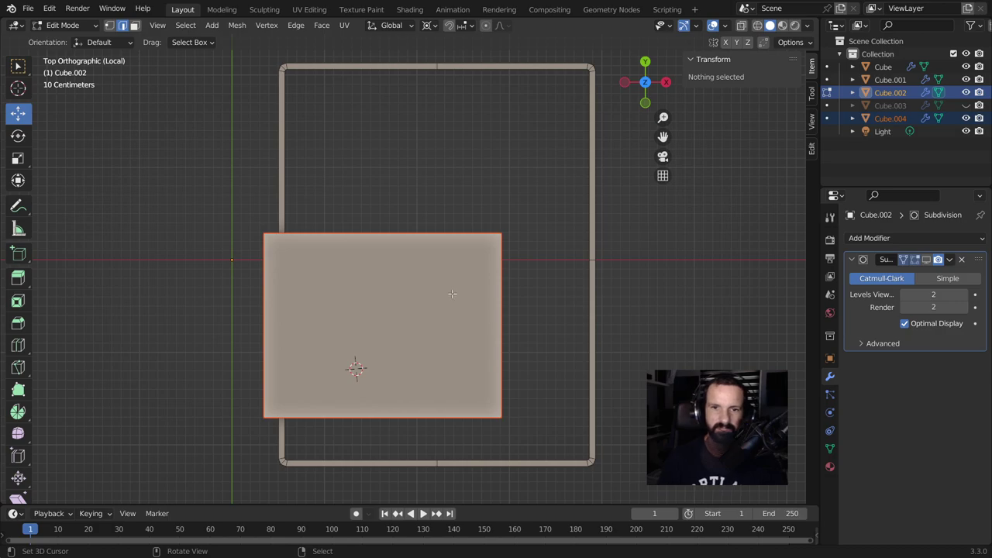
{"action": "key", "text": "Tab"}
{"action": "left_click", "coordinate": [446, 316]}
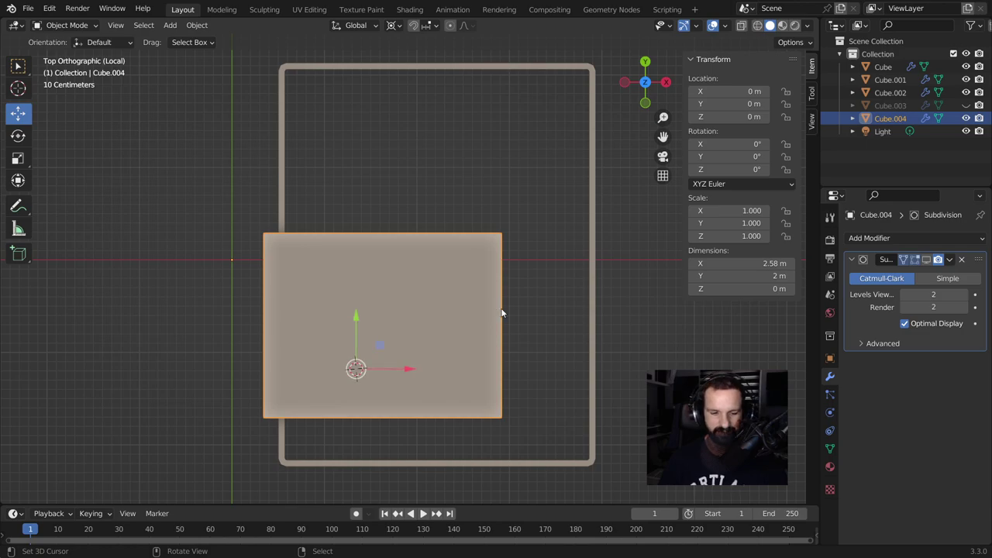
Step: Shrink Cube.004 into a small upright plate in the frame's lower left
{"action": "key", "text": "Tab"}
{"action": "key", "text": "g"}
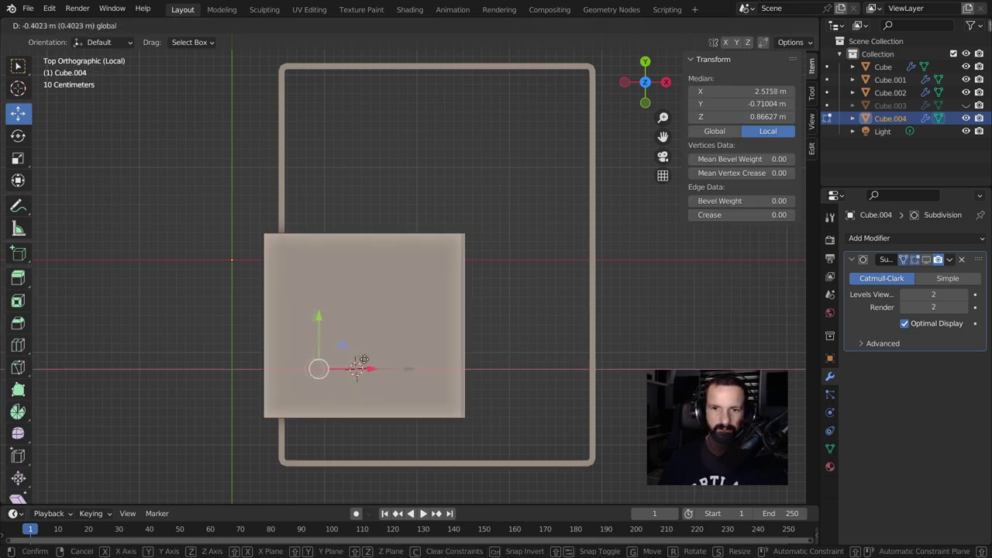
{"action": "left_click", "coordinate": [275, 357]}
{"action": "left_click", "coordinate": [887, 241]}
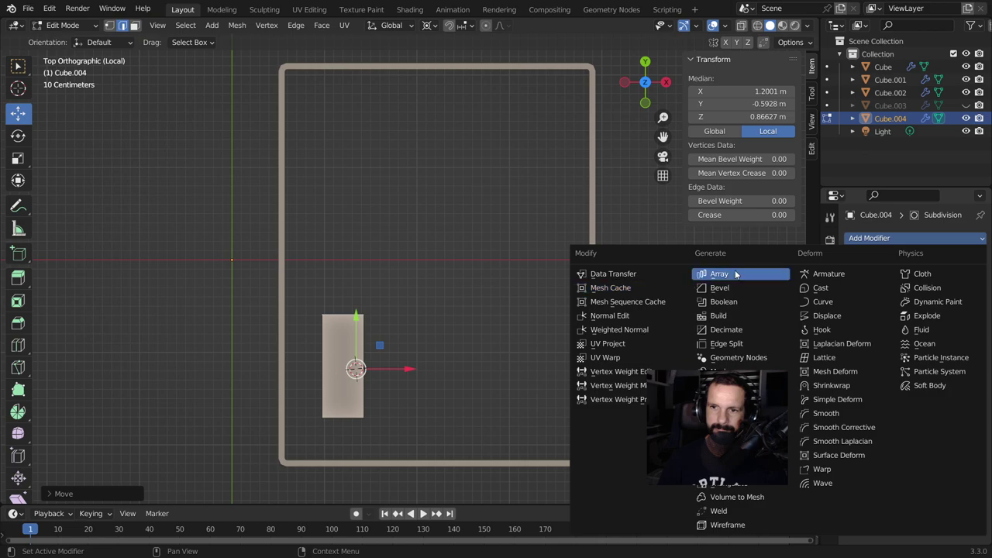
Step: Give Cube.004 an Array above Subdivision with Factor X 0, Y 1.3, count 3, and apply it
{"action": "left_click", "coordinate": [707, 276]}
{"action": "left_click_drag", "start_coordinate": [978, 363], "coordinate": [978, 260]}
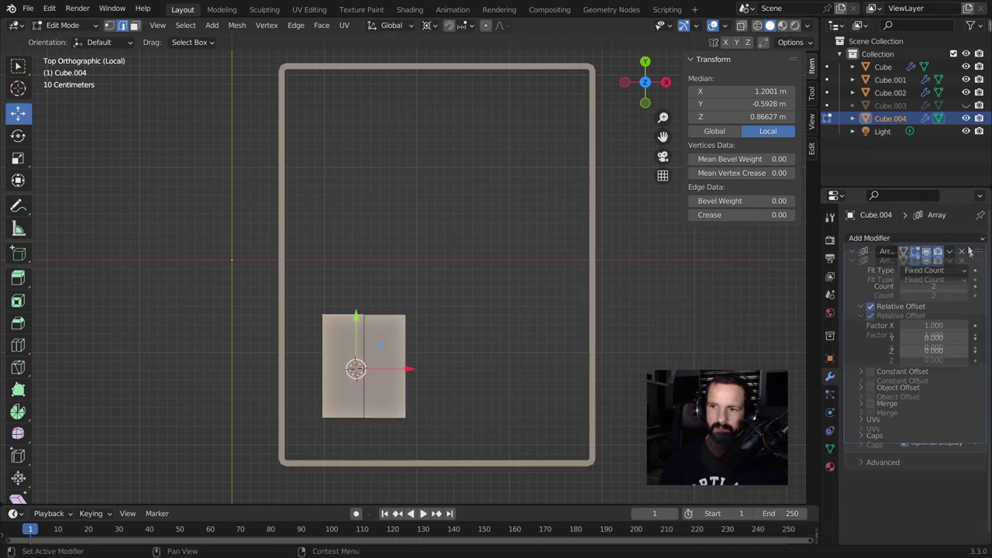
{"action": "left_click_drag", "start_coordinate": [928, 346], "coordinate": [961, 345]}
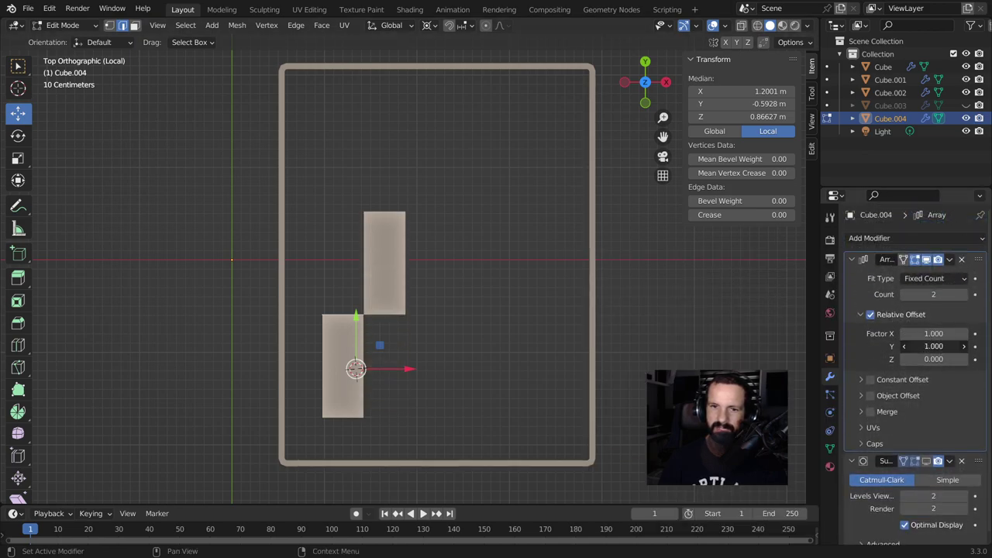
{"action": "left_click", "coordinate": [926, 334]}
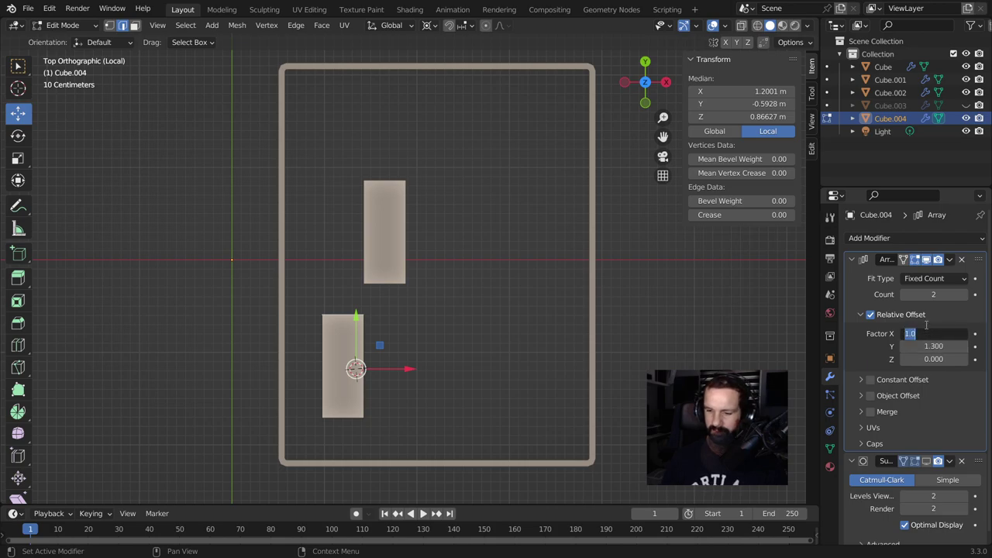
{"action": "type", "text": "0"}
{"action": "key", "text": "Return"}
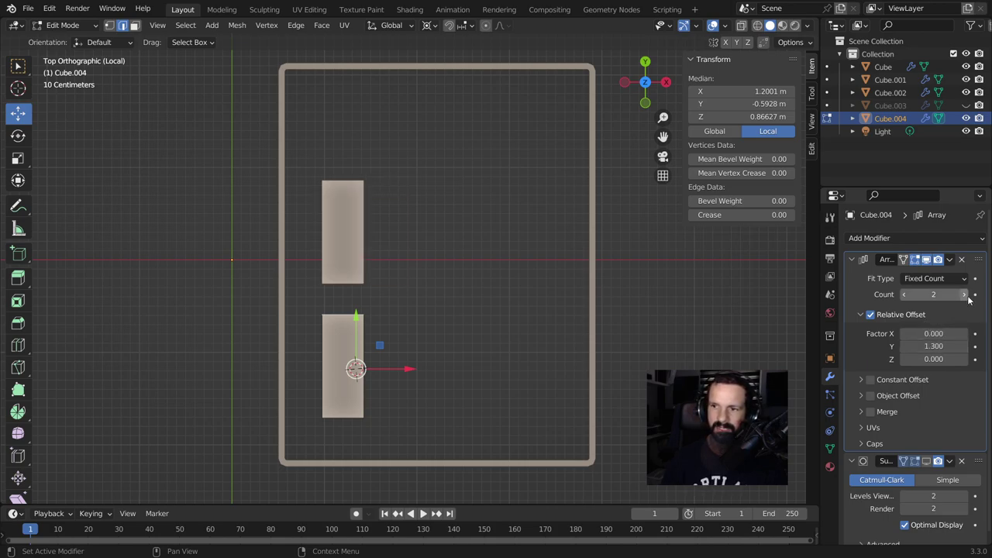
{"action": "scroll", "coordinate": [953, 294], "scroll_direction": "up", "scroll_amount": 1, "text": "ctrl"}
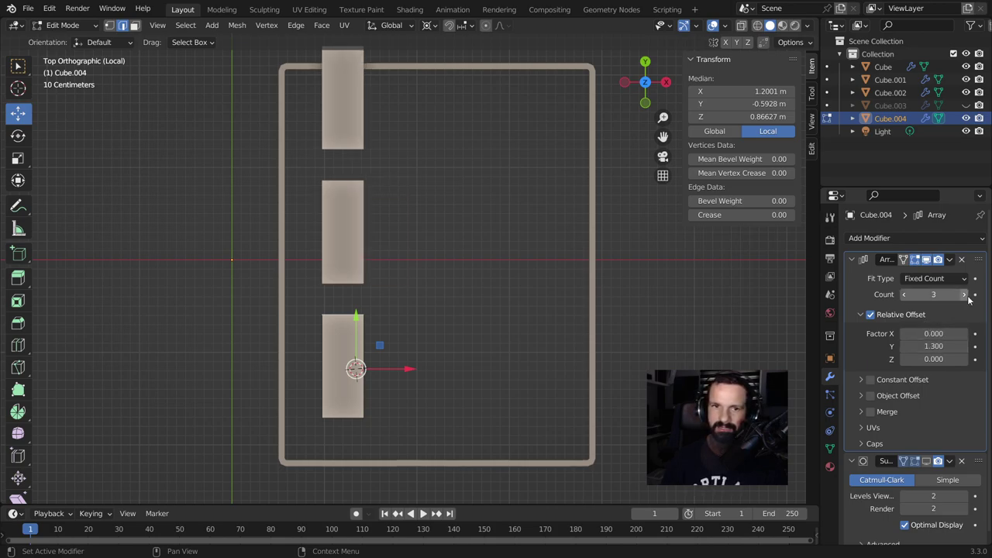
{"action": "left_click", "coordinate": [947, 259]}
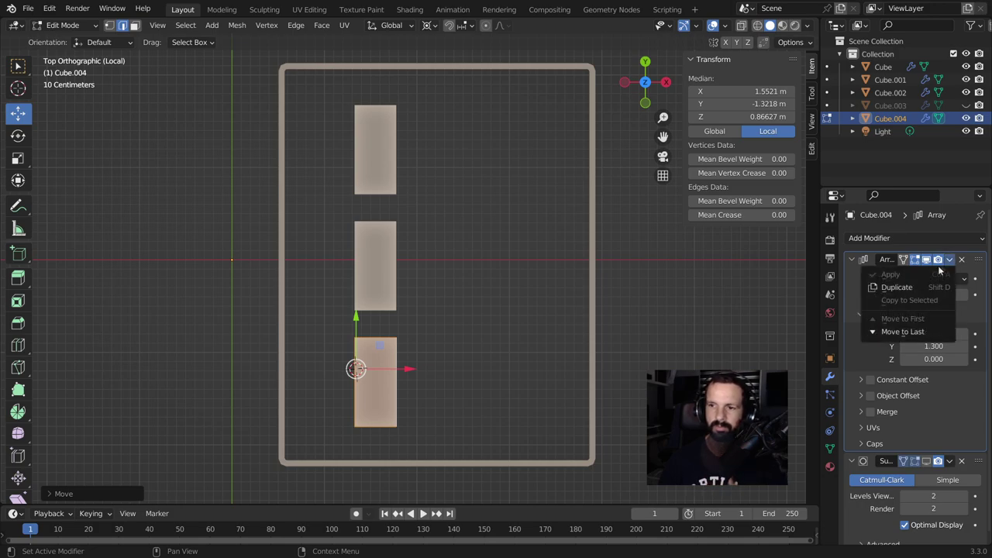
{"action": "key", "text": "Tab"}
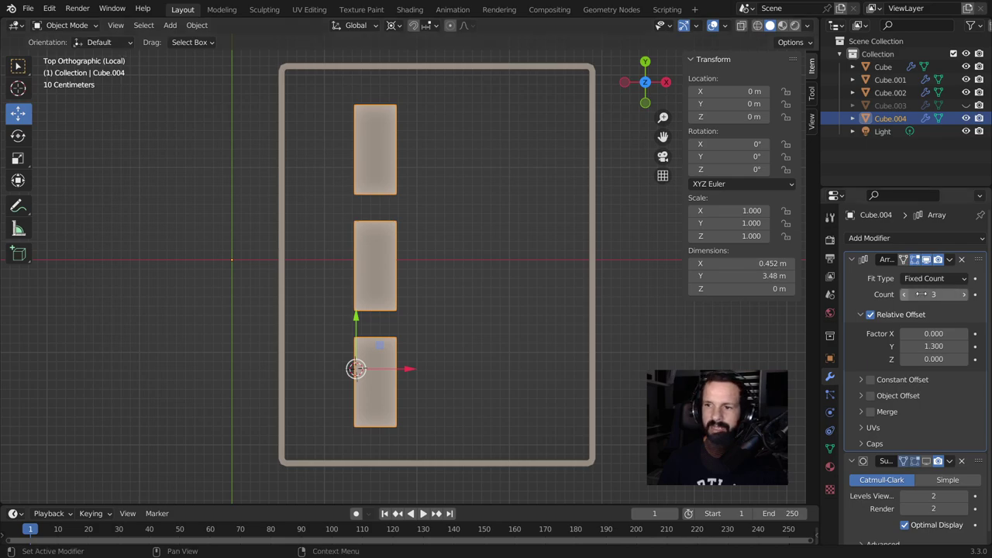
{"action": "left_click", "coordinate": [950, 259]}
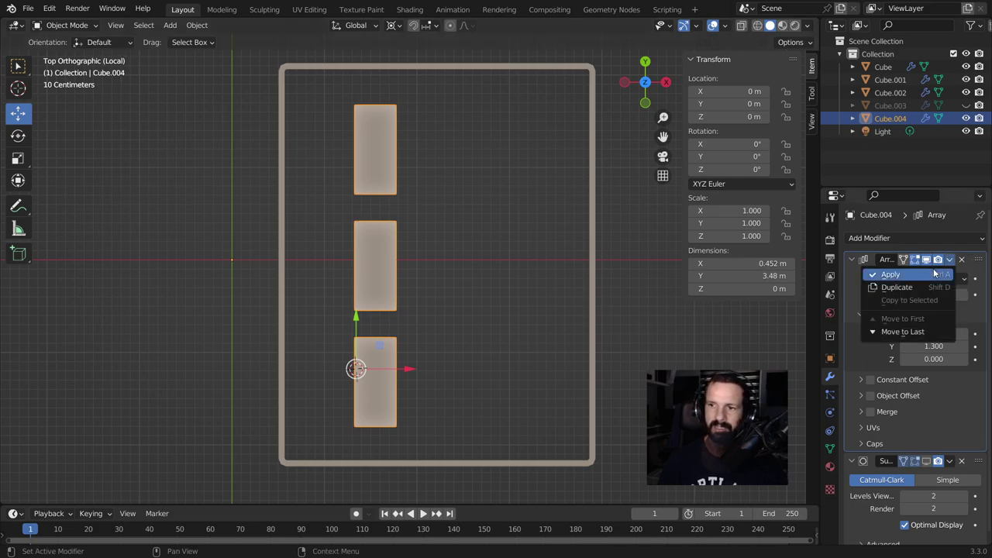
{"action": "left_click", "coordinate": [892, 274]}
{"action": "left_click", "coordinate": [905, 239]}
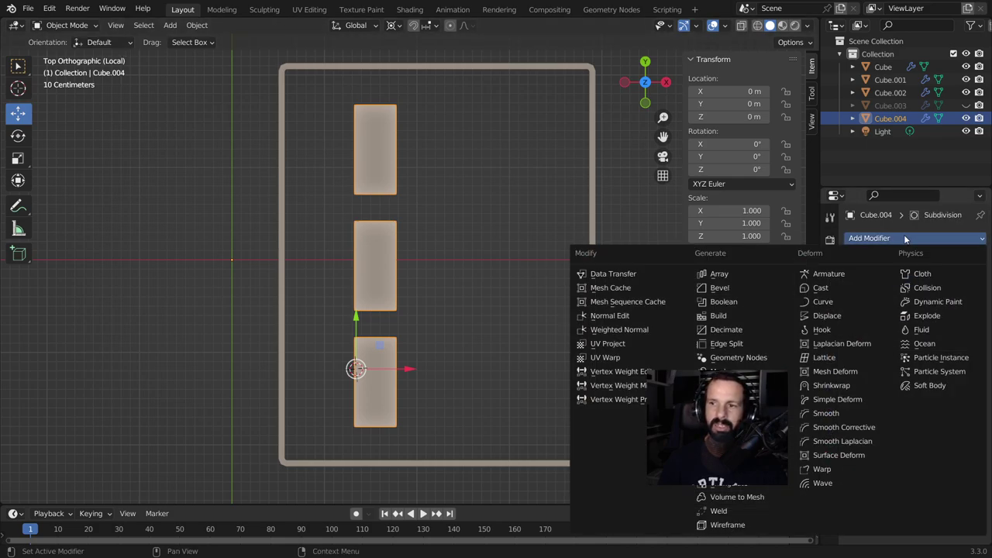
Step: Add a second Array above Subdivision with count 2 and wider X spacing, then apply it
{"action": "left_click", "coordinate": [720, 274]}
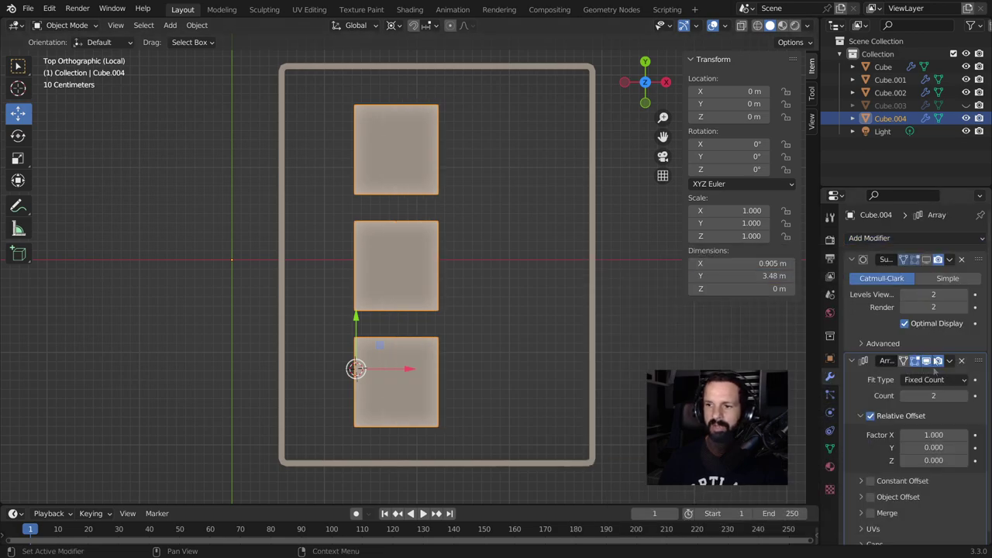
{"action": "left_click_drag", "start_coordinate": [978, 361], "coordinate": [978, 260]}
{"action": "double_click", "coordinate": [933, 333]}
{"action": "type", "text": "1.5"}
{"action": "key", "text": "Return"}
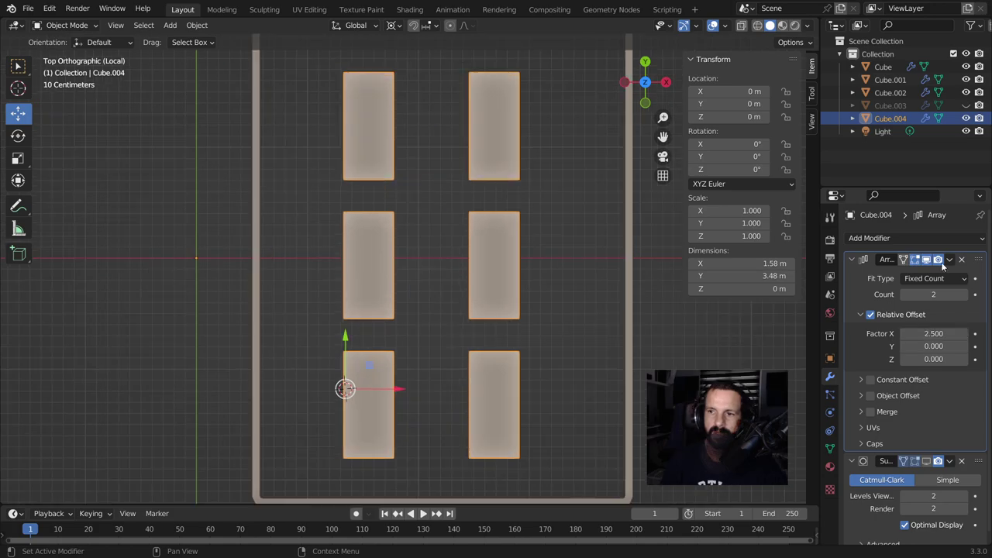
{"action": "left_click", "coordinate": [949, 258]}
{"action": "left_click", "coordinate": [891, 273]}
{"action": "key", "text": "Tab"}
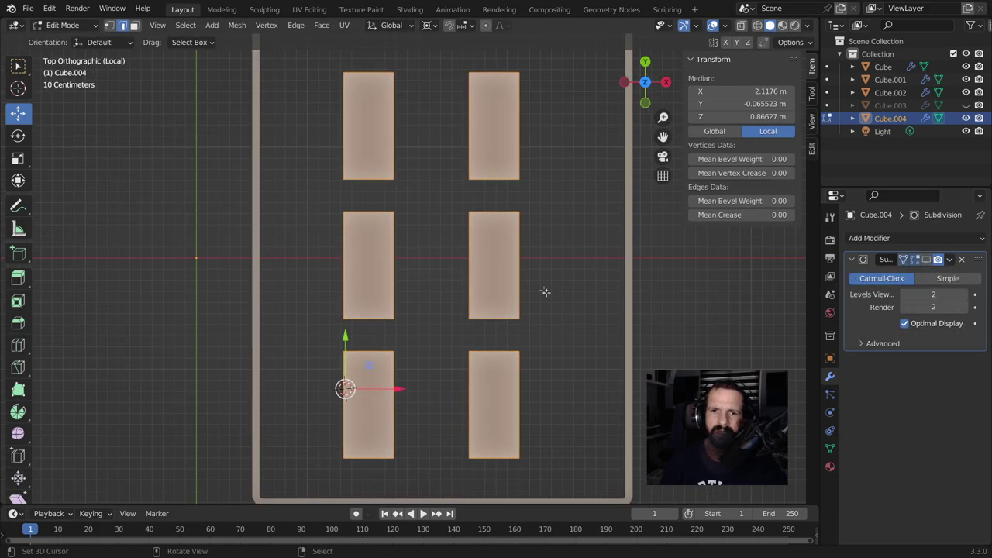
Step: Select all six plate faces and inset them with a thin border of about 0.033 m
{"action": "key", "text": "3"}
{"action": "right_click", "coordinate": [495, 124], "text": "shift"}
{"action": "right_click", "coordinate": [495, 124], "text": "shift"}
{"action": "right_click", "coordinate": [493, 264], "text": "shift"}
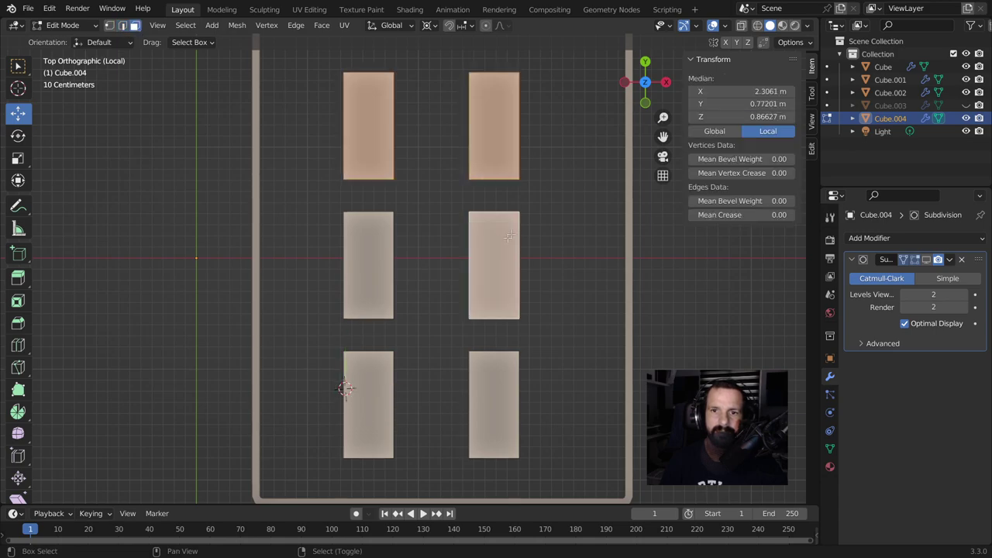
{"action": "right_click", "coordinate": [368, 263], "text": "shift"}
{"action": "right_click", "coordinate": [368, 400], "text": "shift"}
{"action": "right_click", "coordinate": [485, 399], "text": "shift"}
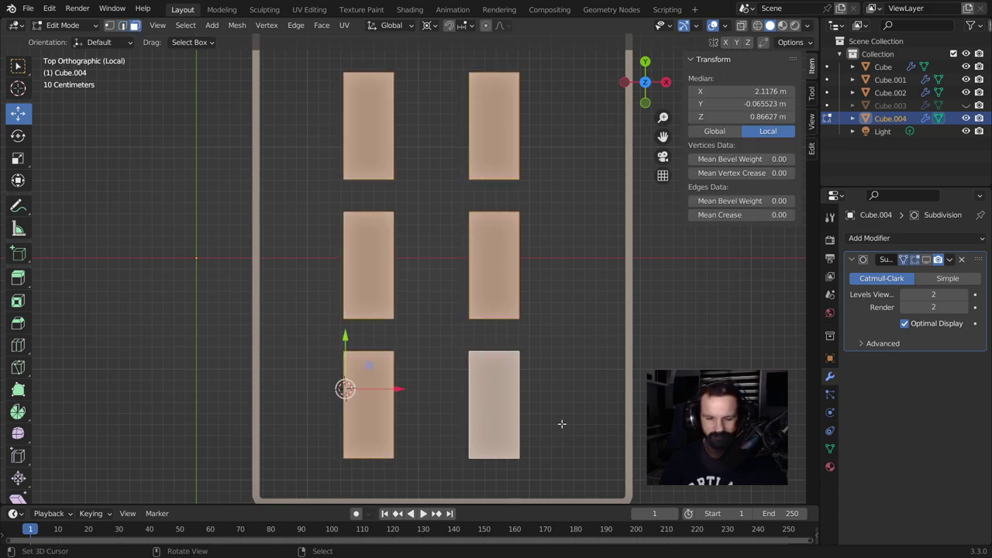
{"action": "key", "text": "i"}
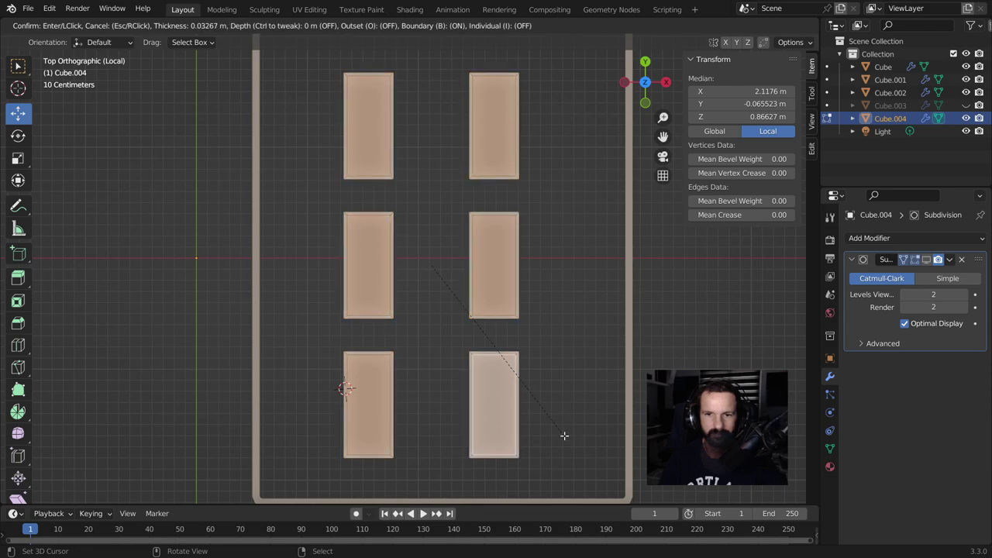
{"action": "left_click", "coordinate": [564, 436]}
{"action": "mouse_move", "coordinate": [564, 437]}
{"action": "middle_mouse_down"}
{"action": "mouse_move", "coordinate": [445, 380]}
{"action": "mouse_move", "coordinate": [435, 322]}
{"action": "mouse_move", "coordinate": [427, 333]}
{"action": "middle_mouse_up"}
{"action": "scroll", "coordinate": [448, 381], "scroll_direction": "down", "scroll_amount": 3}
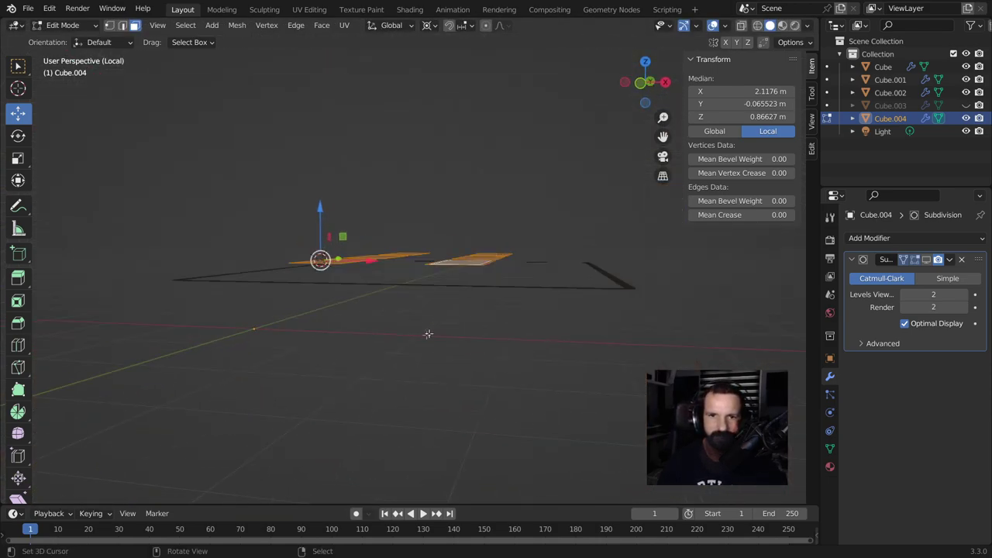
Step: Join the six plates into the frame object Cube.002 with Ctrl+J
{"action": "key", "text": "Tab"}
{"action": "middle_click_drag", "start_coordinate": [512, 285], "coordinate": [494, 327]}
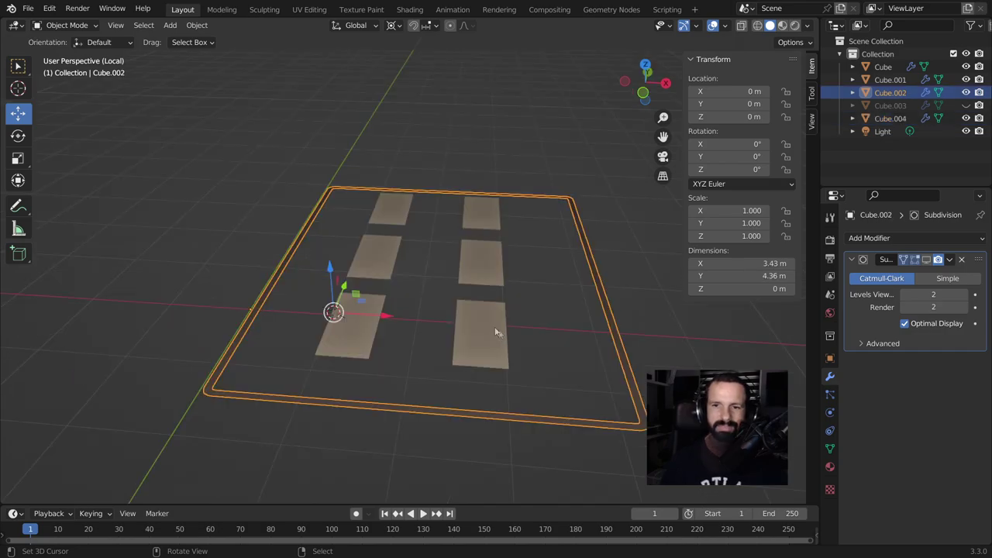
{"action": "left_click", "coordinate": [611, 330], "text": "shift"}
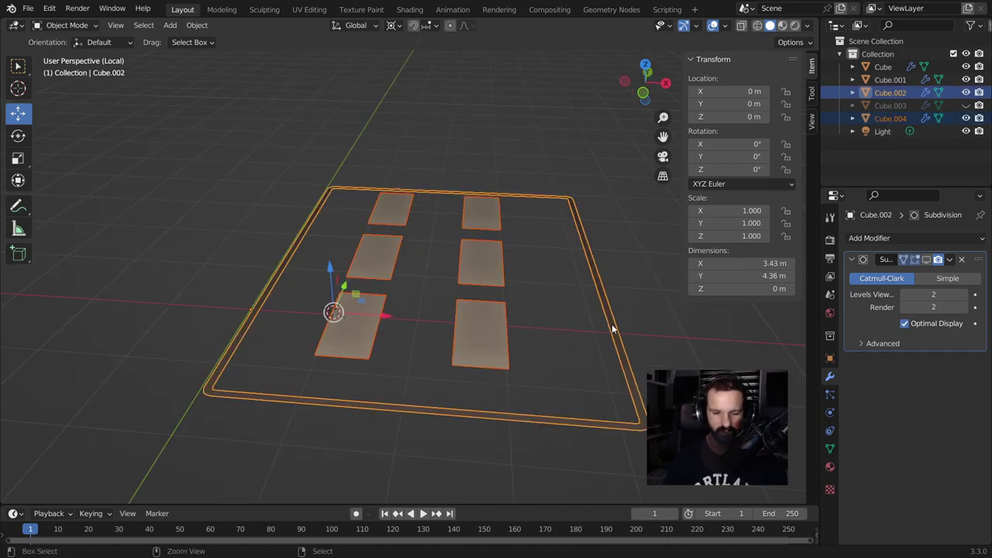
{"action": "key", "text": "ctrl+j"}
Step: Select all of the combined mesh and recalculate its normals
{"action": "key", "text": "Tab"}
{"action": "left_click", "coordinate": [612, 327]}
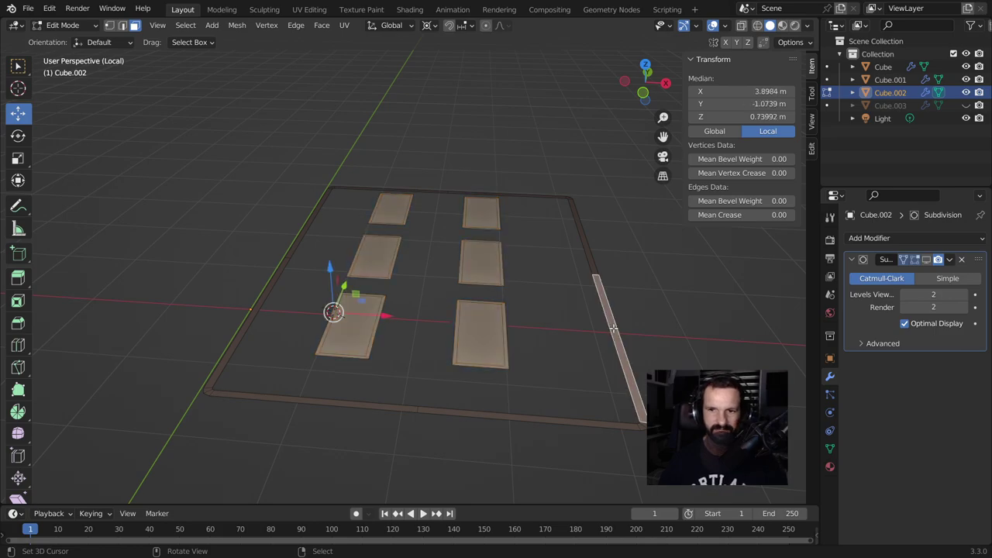
{"action": "key", "text": "a"}
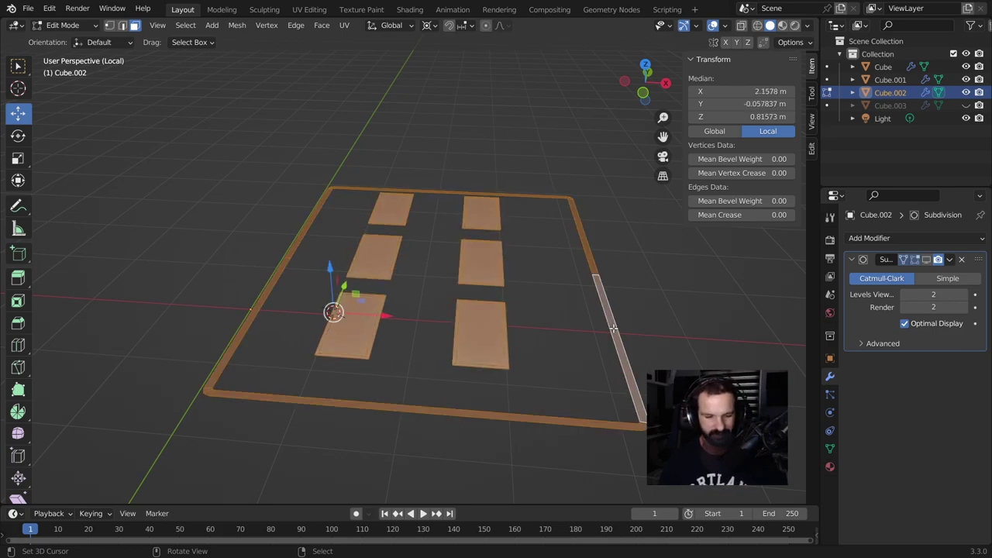
{"action": "key", "text": "shift+n"}
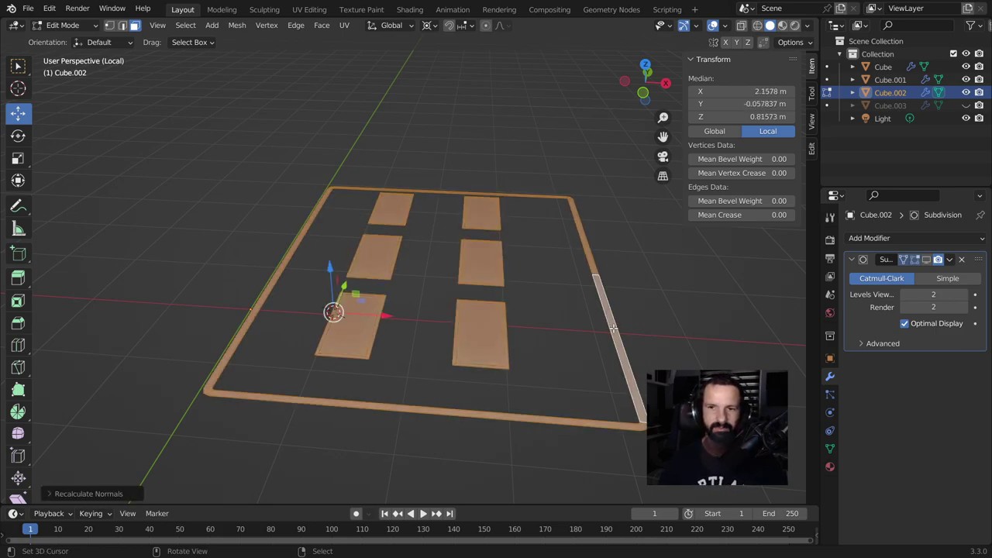
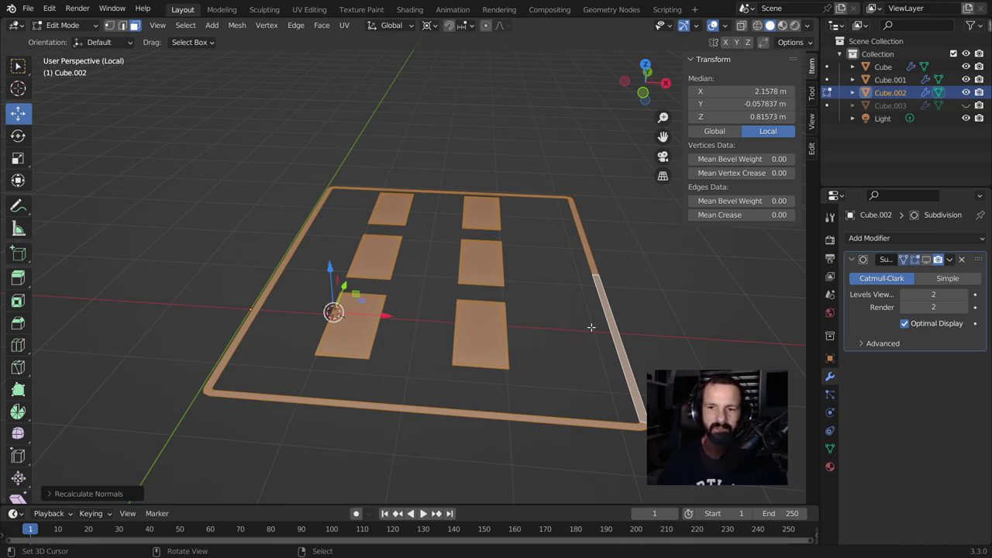
Step: Snap the 3D cursor to the selected right frame strip
{"action": "left_click", "coordinate": [609, 331]}
{"action": "key", "text": "shift+s"}
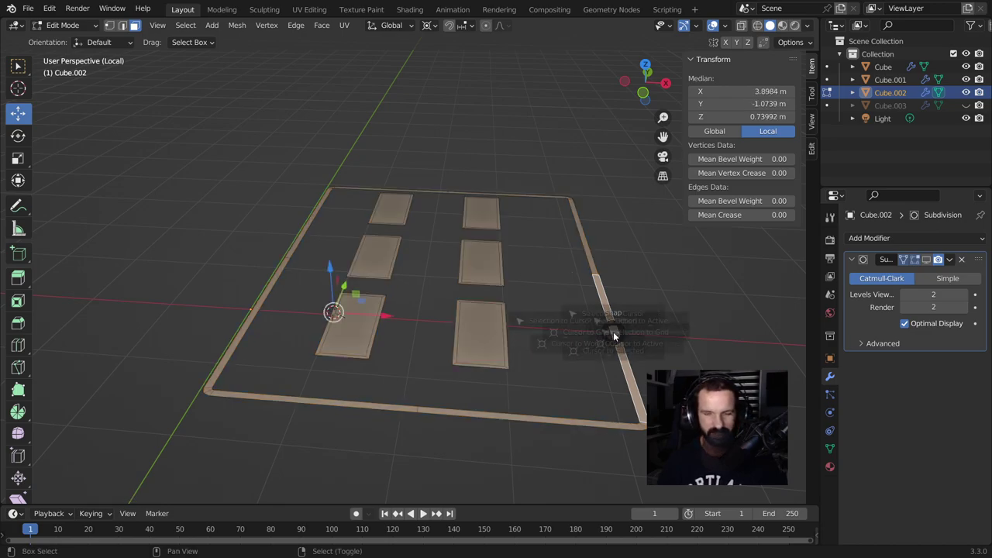
{"action": "left_click", "coordinate": [614, 396]}
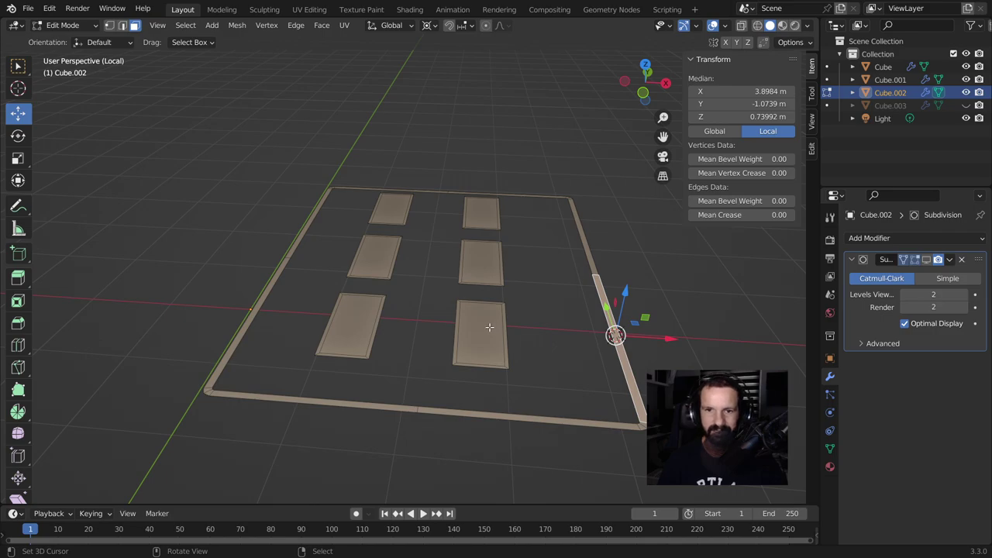
Step: Select the whole frame and all inner pads, then return to Object Mode
{"action": "left_click_drag", "start_coordinate": [243, 131], "coordinate": [686, 458]}
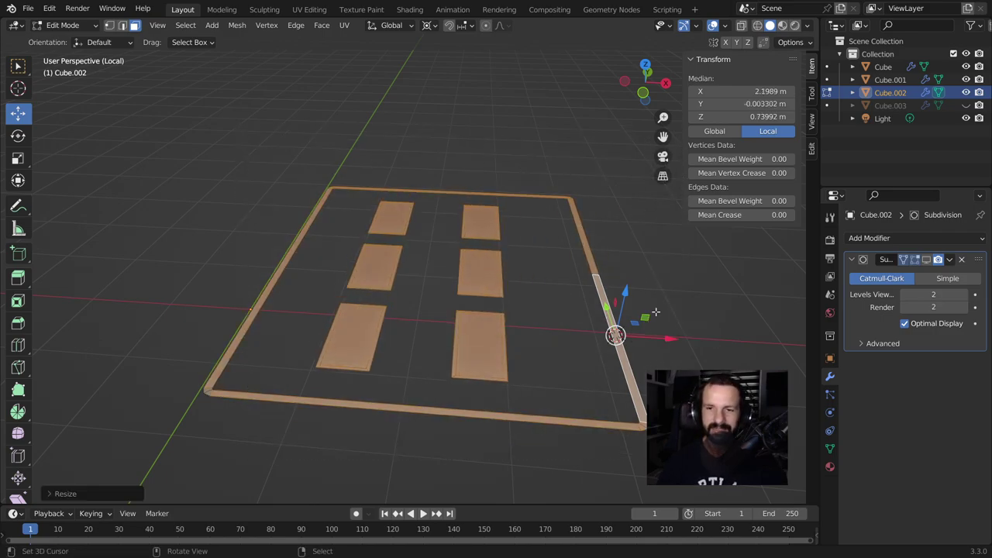
{"action": "key", "text": "Tab"}
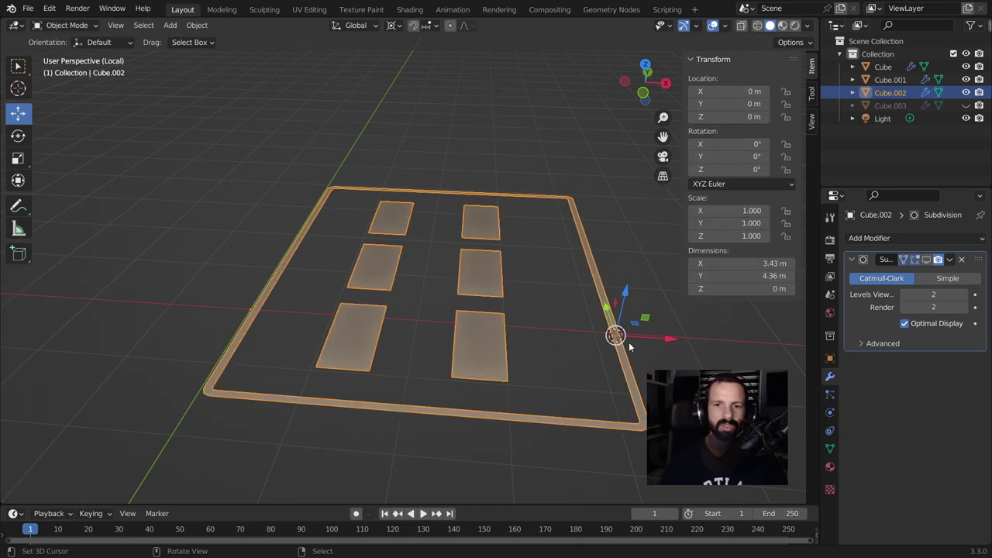
{"action": "middle_click_drag", "start_coordinate": [602, 256], "coordinate": [513, 326]}
Step: Go back into editing the mesh with edge selection
{"action": "scroll", "coordinate": [514, 327], "scroll_direction": "up", "scroll_amount": 5}
{"action": "key", "text": "Tab"}
{"action": "key", "text": "alt+a"}
Step: Fill the gaps between the upper neighbouring plates with bridging faces
{"action": "left_click", "coordinate": [461, 287], "text": "shift"}
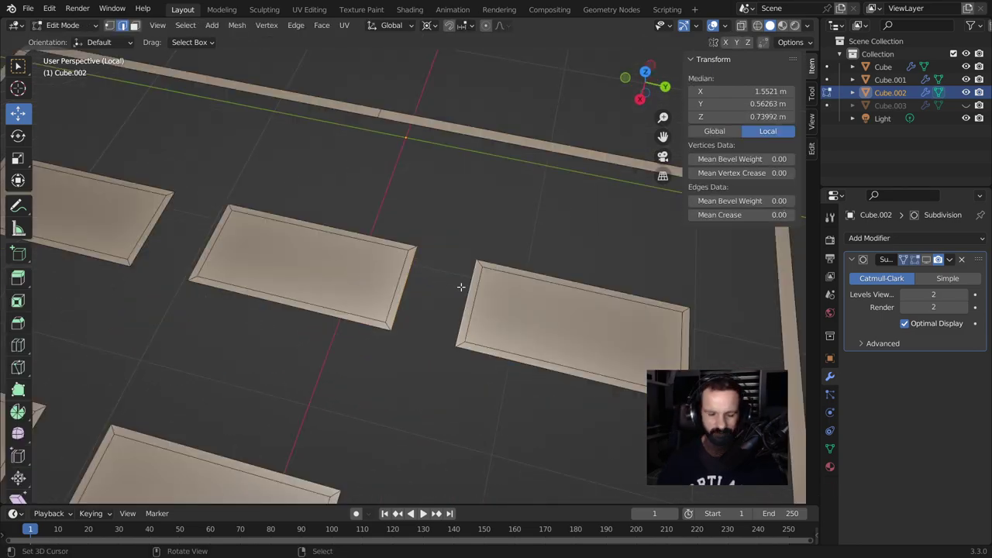
{"action": "key", "text": "f"}
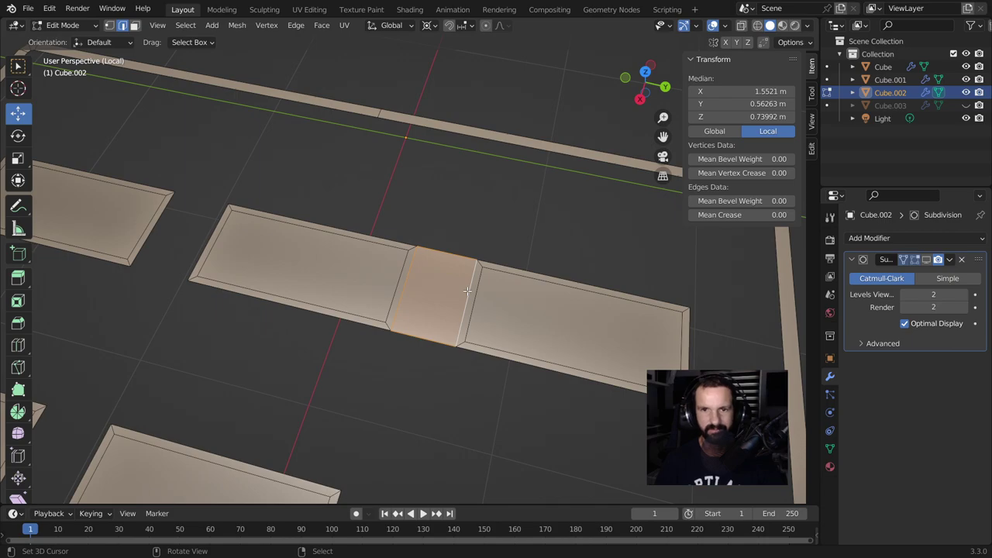
{"action": "middle_click_drag", "start_coordinate": [280, 262], "coordinate": [437, 298]}
{"action": "left_click", "coordinate": [299, 266], "text": "shift"}
{"action": "left_click", "coordinate": [342, 289], "text": "shift"}
{"action": "left_click", "coordinate": [303, 274], "text": "shift"}
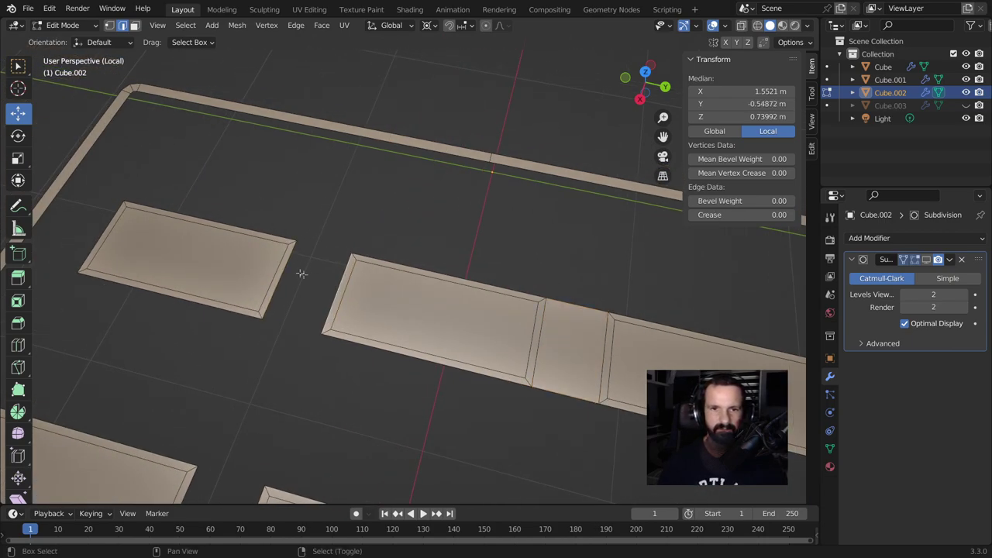
{"action": "key", "text": "f"}
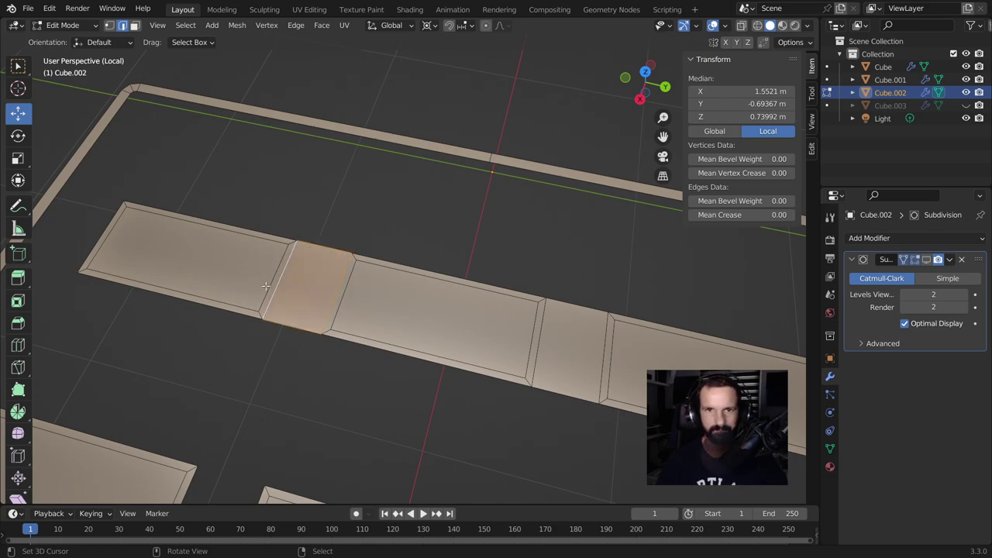
Step: Fill the gaps between the lower plates with faces
{"action": "middle_click_drag", "start_coordinate": [266, 286], "coordinate": [476, 162], "text": "shift"}
{"action": "left_click", "coordinate": [322, 299]}
{"action": "left_click", "coordinate": [368, 305], "text": "shift"}
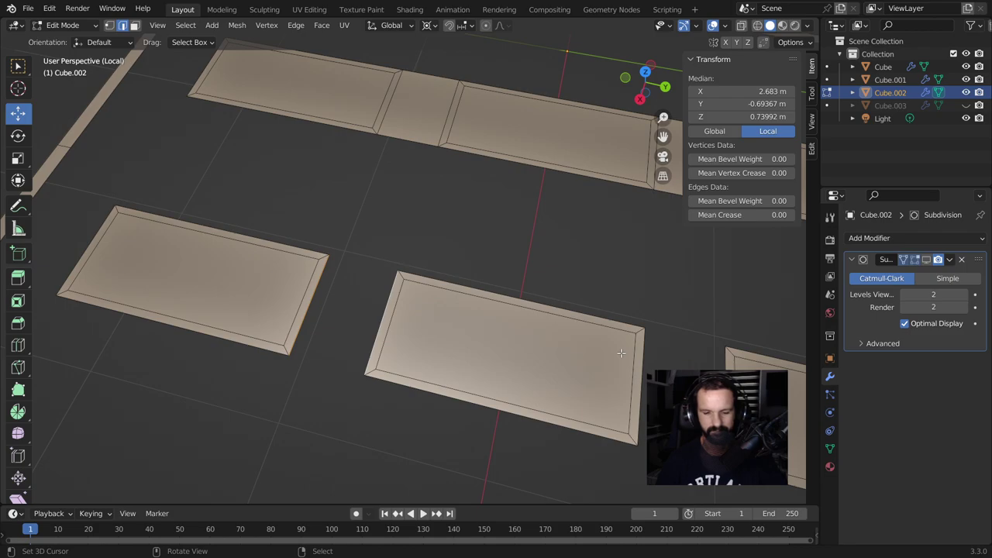
{"action": "key", "text": "f"}
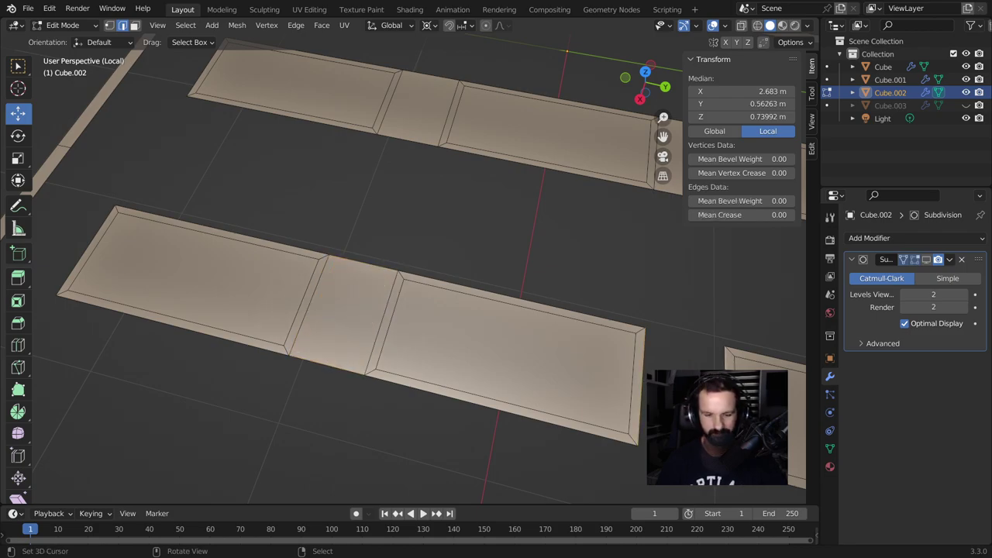
{"action": "key", "text": "f"}
Step: Fill the remaining gaps between upper and lower plates to complete the grid
{"action": "left_click", "coordinate": [238, 194]}
{"action": "left_click", "coordinate": [256, 128], "text": "shift"}
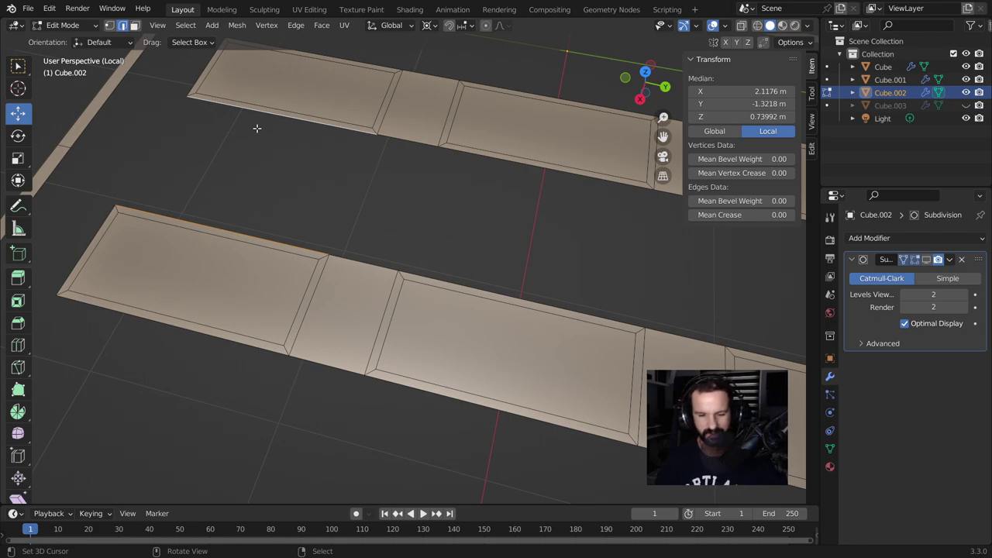
{"action": "key", "text": "f"}
{"action": "left_click", "coordinate": [367, 186], "text": "alt"}
{"action": "key", "text": "f"}
{"action": "scroll", "coordinate": [377, 200], "scroll_direction": "down", "scroll_amount": 2}
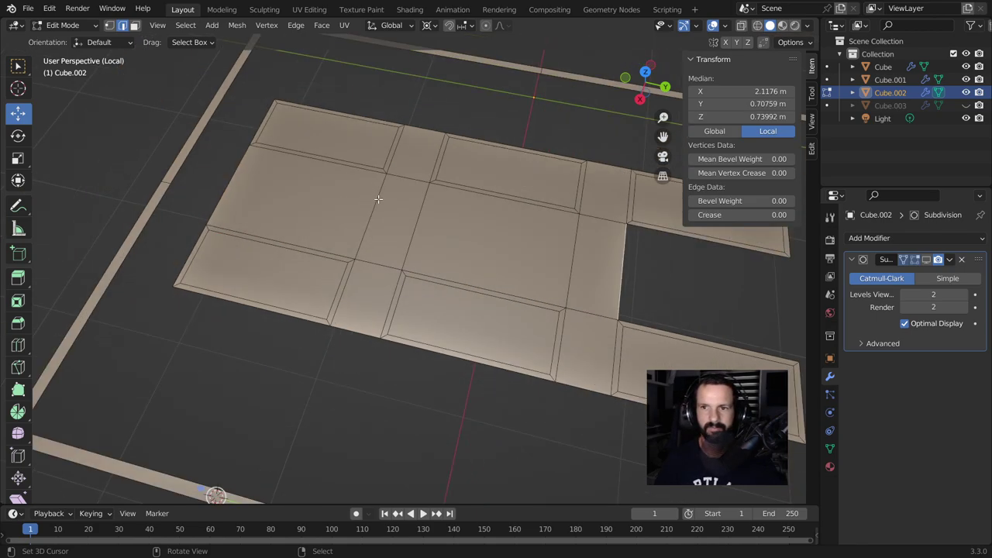
Step: Fill the last gap on the right plate
{"action": "scroll", "coordinate": [377, 199], "scroll_direction": "down", "scroll_amount": 2}
{"action": "key", "text": "f"}
{"action": "middle_click_drag", "start_coordinate": [704, 298], "coordinate": [542, 271]}
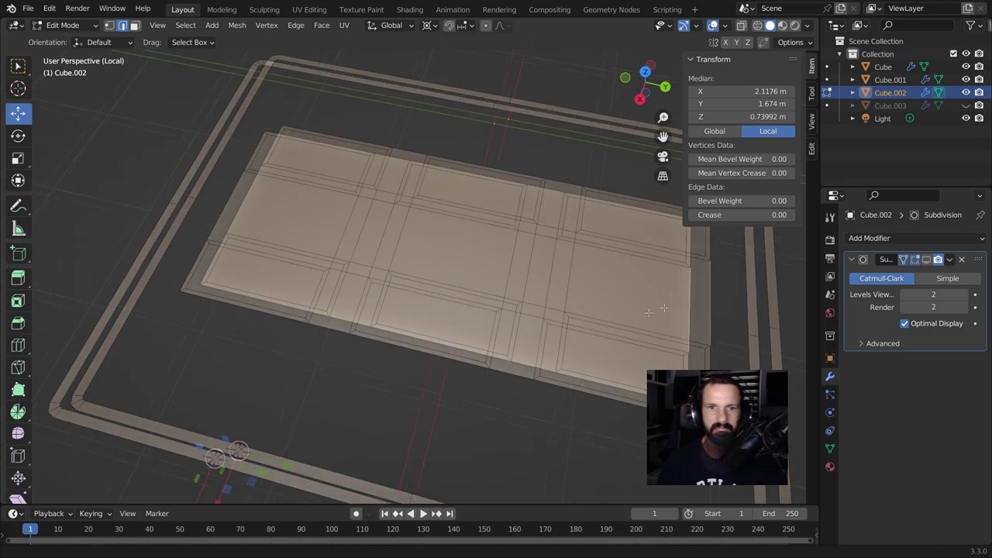
{"action": "scroll", "coordinate": [424, 254], "scroll_direction": "up", "scroll_amount": 3}
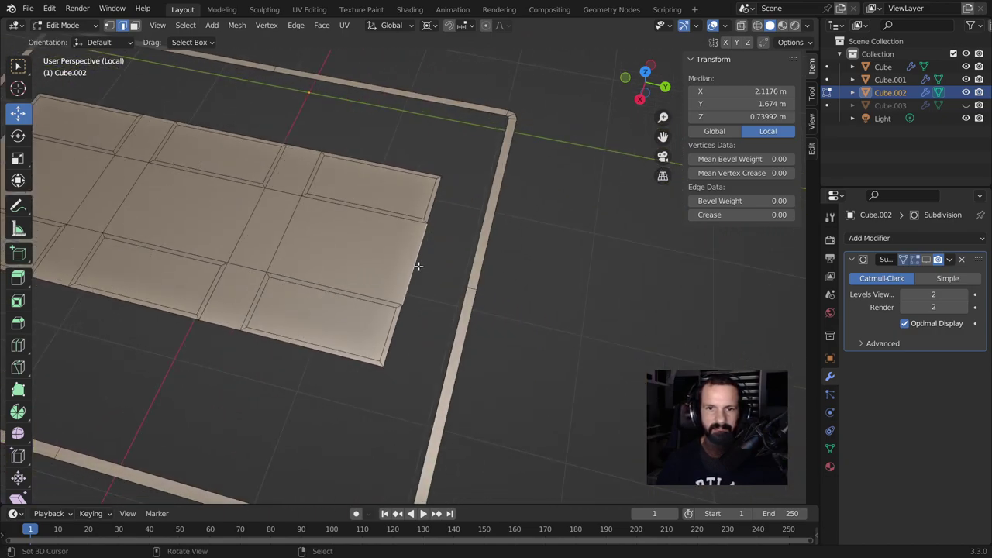
Step: Loop cut across the grid and fill a face from the frame corner to the grid
{"action": "key", "text": "ctrl+r"}
{"action": "left_click", "coordinate": [419, 266]}
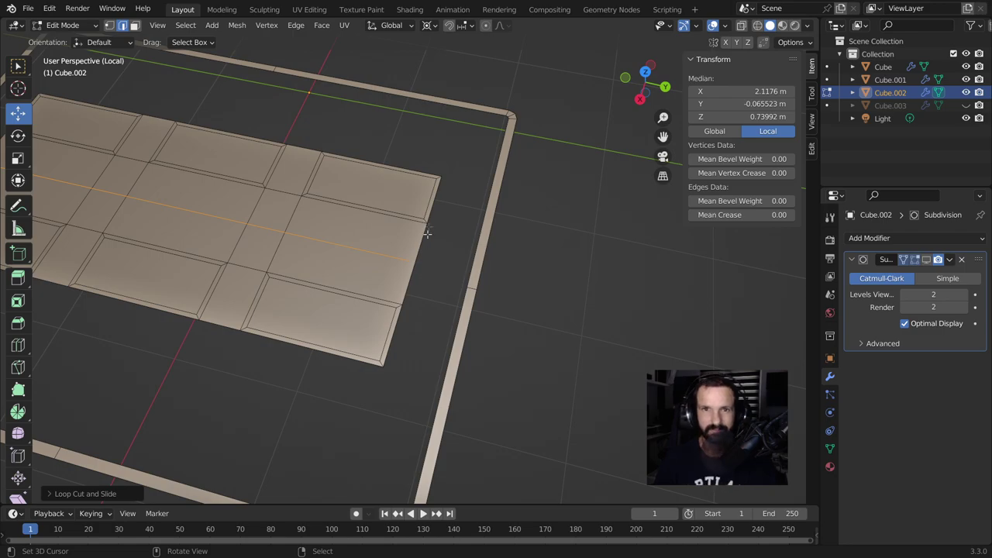
{"action": "key", "text": "1"}
{"action": "scroll", "coordinate": [434, 232], "scroll_direction": "up", "scroll_amount": 3}
{"action": "key", "text": "j"}
{"action": "left_click", "coordinate": [387, 417], "text": "shift"}
{"action": "key", "text": "f"}
Step: Add a centred loop cut on the top rail and fill a triangle to the panel corner
{"action": "left_click", "coordinate": [122, 24]}
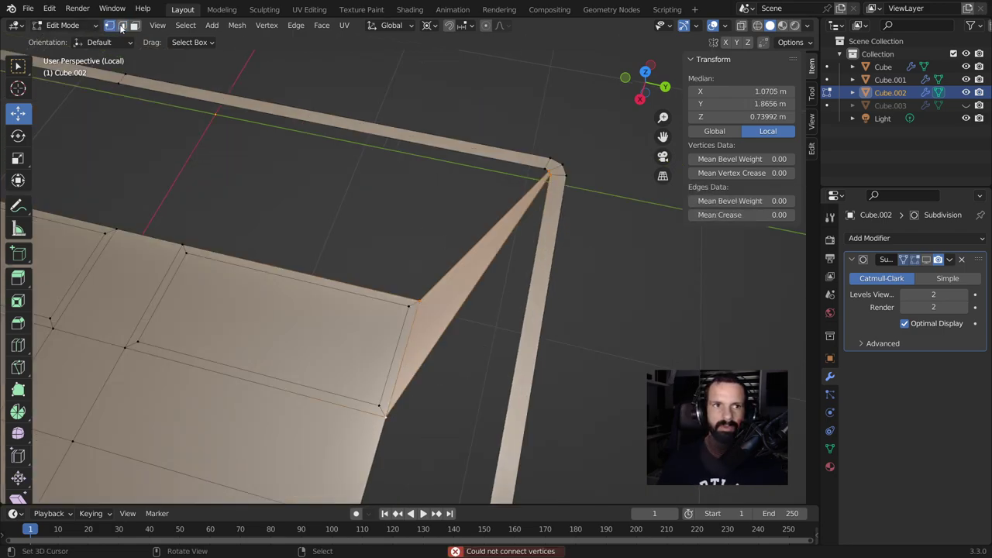
{"action": "key", "text": "ctrl+r"}
{"action": "left_click", "coordinate": [267, 115]}
{"action": "right_click", "coordinate": [268, 115]}
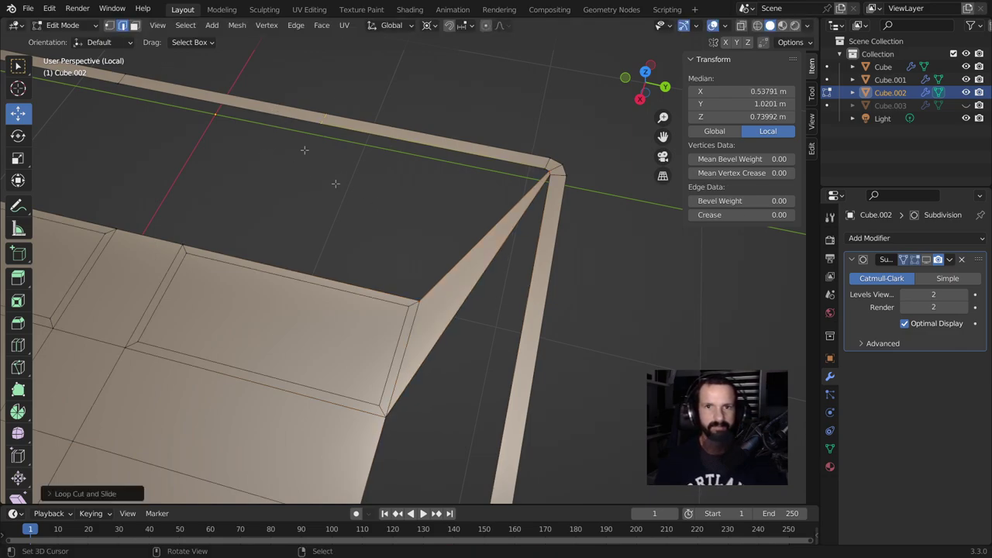
{"action": "left_click", "coordinate": [488, 234]}
{"action": "key", "text": "f"}
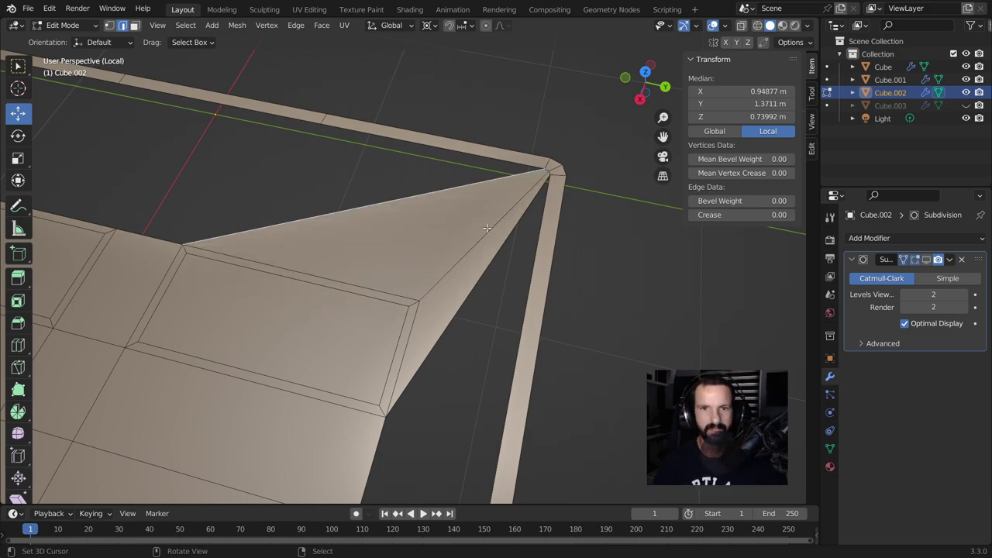
{"action": "scroll", "coordinate": [417, 263], "scroll_direction": "down", "scroll_amount": 1}
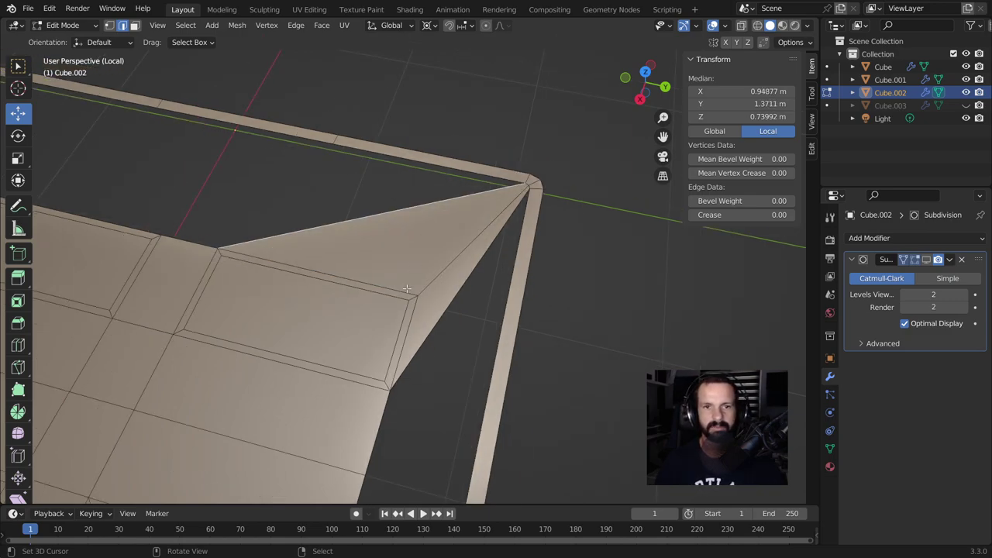
Step: Fill a triangle between the opposite frame corner and the grid corner, then move its edge
{"action": "middle_click_drag", "start_coordinate": [408, 287], "coordinate": [193, 211]}
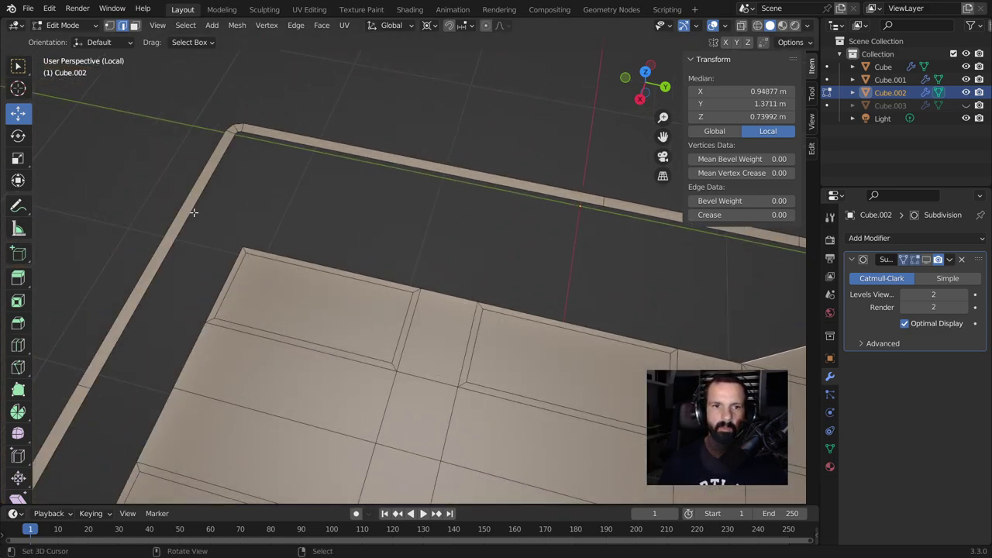
{"action": "left_click", "coordinate": [239, 129]}
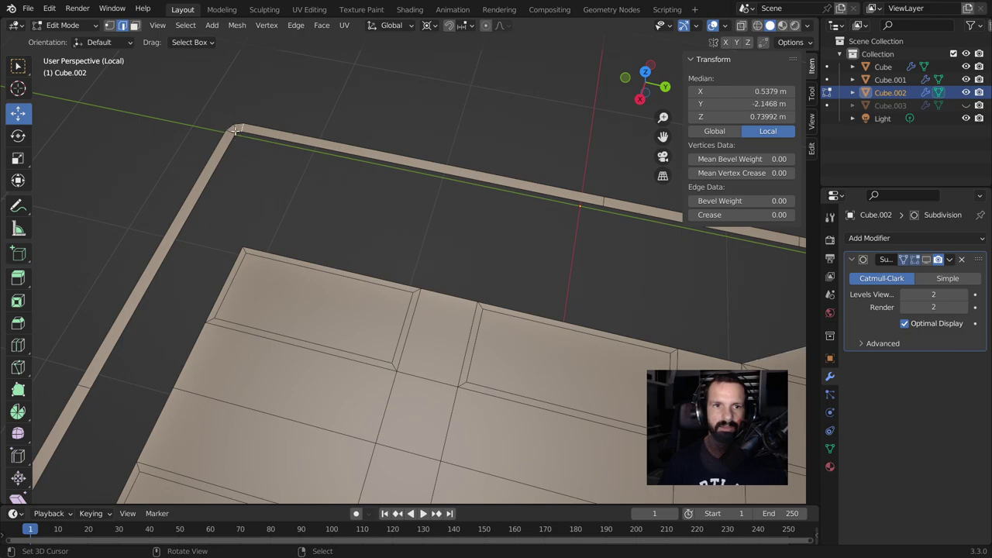
{"action": "left_click", "coordinate": [249, 246], "text": "shift"}
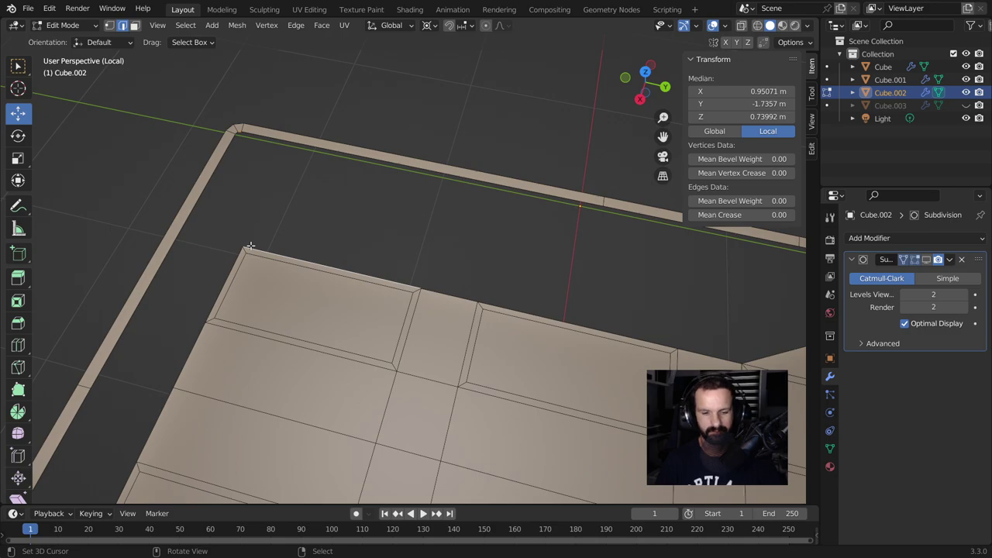
{"action": "key", "text": "f"}
{"action": "left_click", "coordinate": [236, 215]}
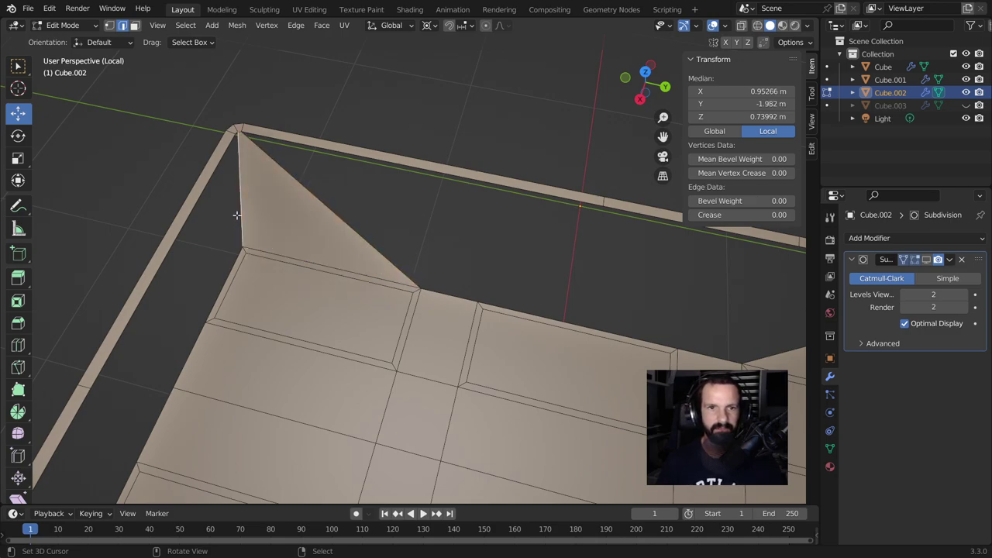
{"action": "key", "text": "g"}
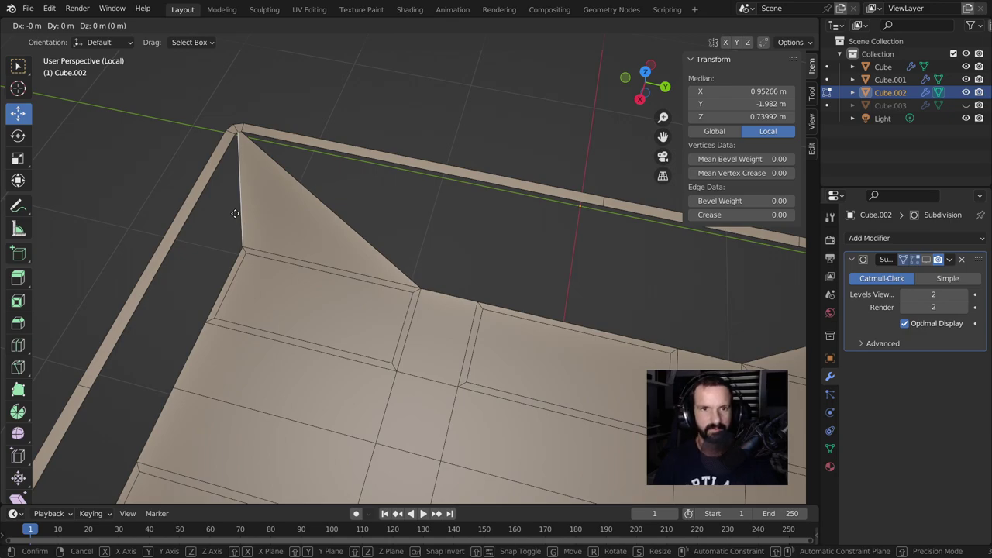
Step: Place the moved edge and fill faces between the upper plate and the frame
{"action": "left_click", "coordinate": [235, 213]}
{"action": "middle_click_drag", "start_coordinate": [235, 213], "coordinate": [405, 287]}
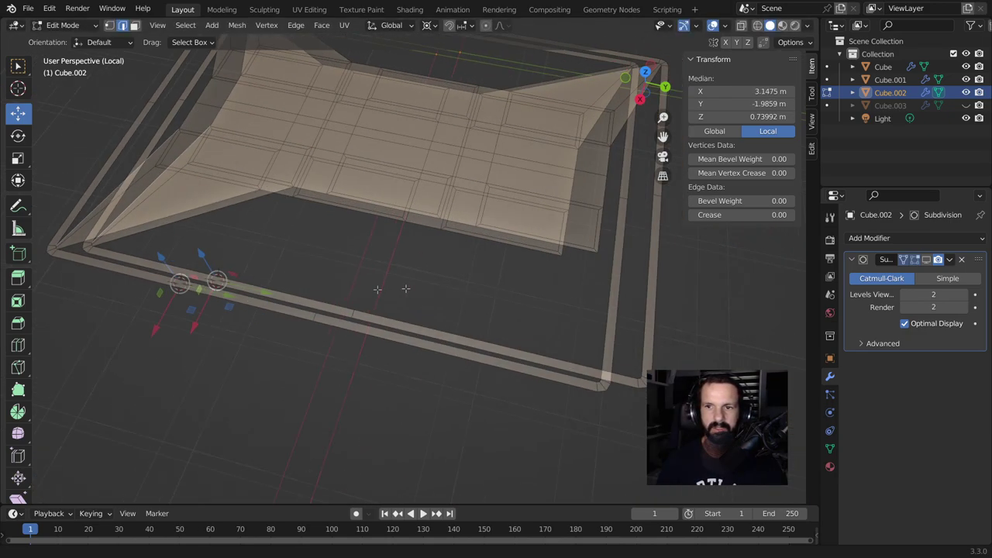
{"action": "scroll", "coordinate": [359, 416], "scroll_direction": "up", "scroll_amount": 3}
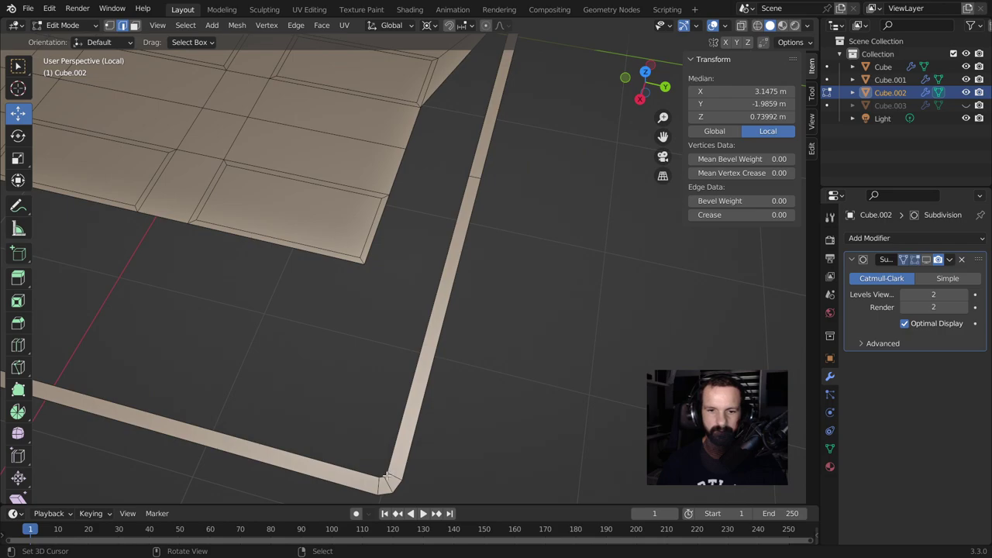
{"action": "left_click", "coordinate": [377, 243], "text": "shift"}
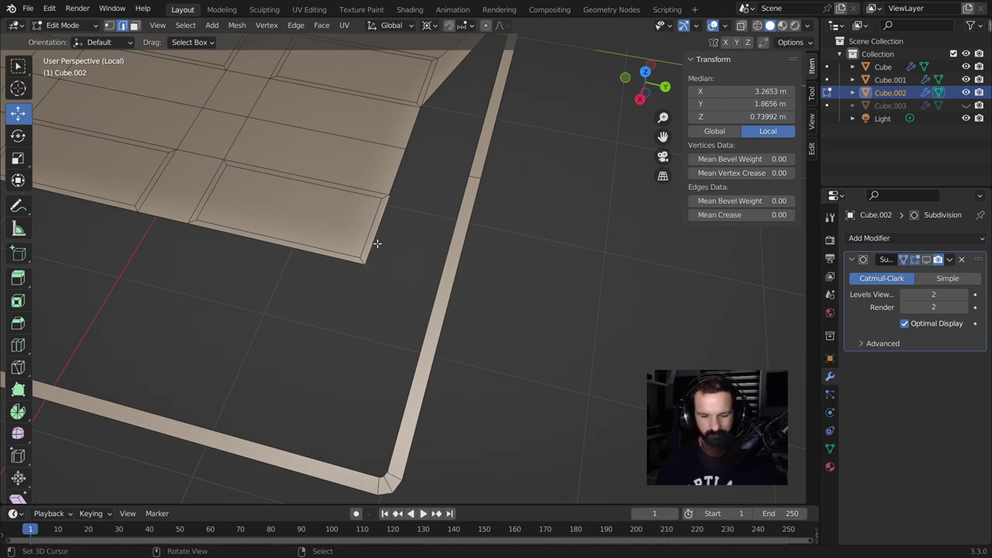
{"action": "key", "text": "f"}
{"action": "key", "text": "f"}
{"action": "key", "text": "f"}
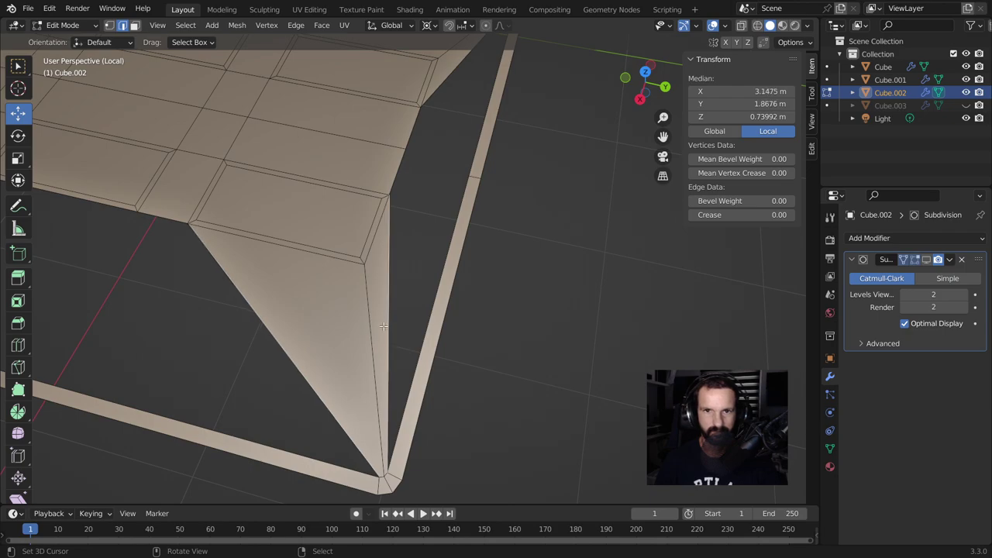
{"action": "key", "text": "f"}
{"action": "middle_click_drag", "start_coordinate": [383, 328], "coordinate": [385, 324]}
{"action": "key", "text": "f"}
{"action": "scroll", "coordinate": [385, 324], "scroll_direction": "down", "scroll_amount": 2}
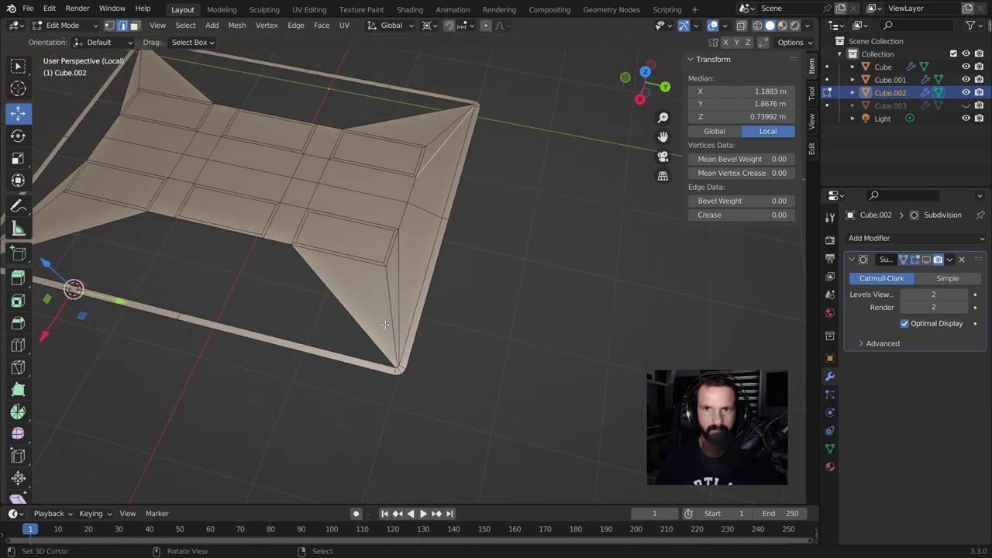
{"action": "key", "text": "f"}
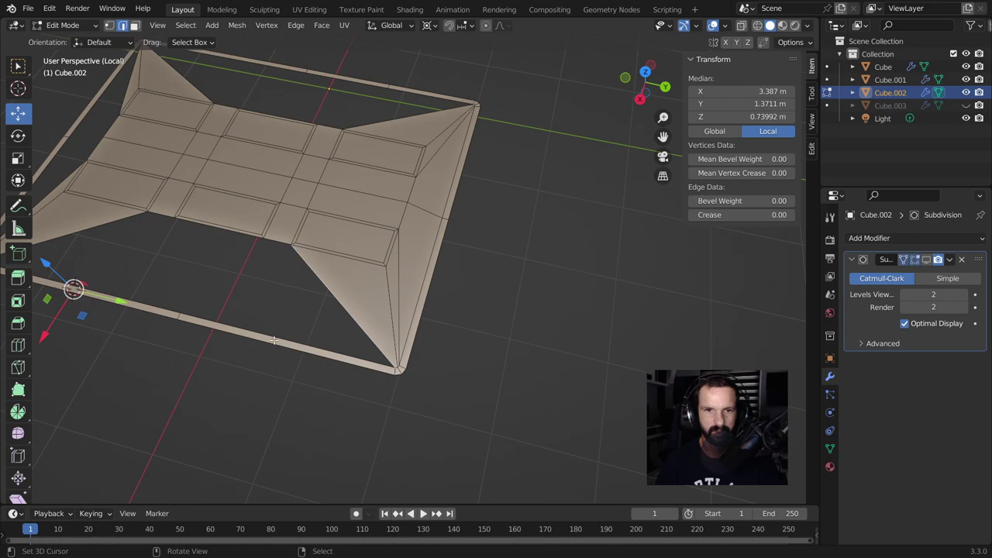
{"action": "scroll", "coordinate": [274, 341], "scroll_direction": "up", "scroll_amount": 3}
Step: Loop cut the lower rim at its midpoint, fill the gaps beside it, and add another centred cut
{"action": "middle_click_drag", "start_coordinate": [238, 305], "coordinate": [390, 279], "text": "shift"}
{"action": "key", "text": "ctrl+r"}
{"action": "left_click", "coordinate": [400, 339]}
{"action": "right_click", "coordinate": [425, 307]}
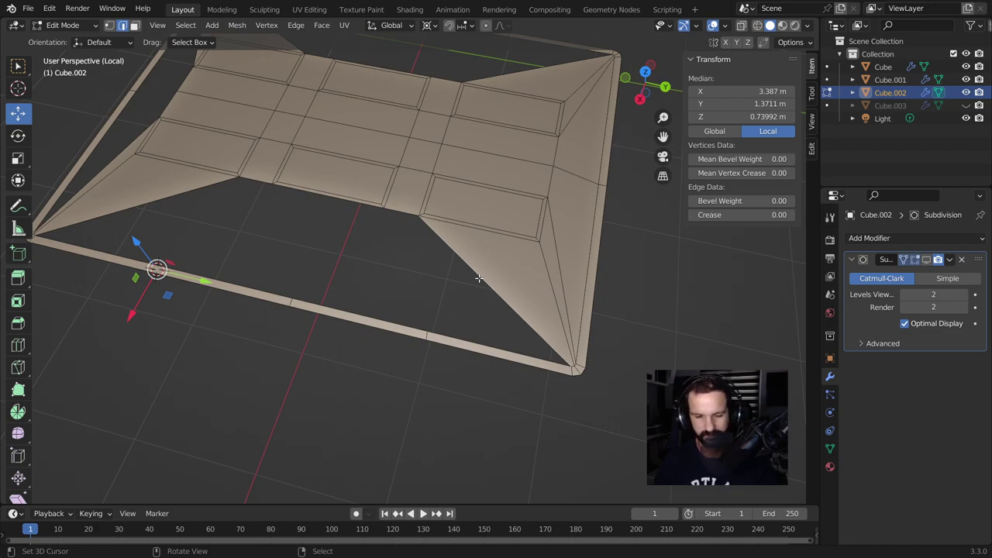
{"action": "key", "text": "f"}
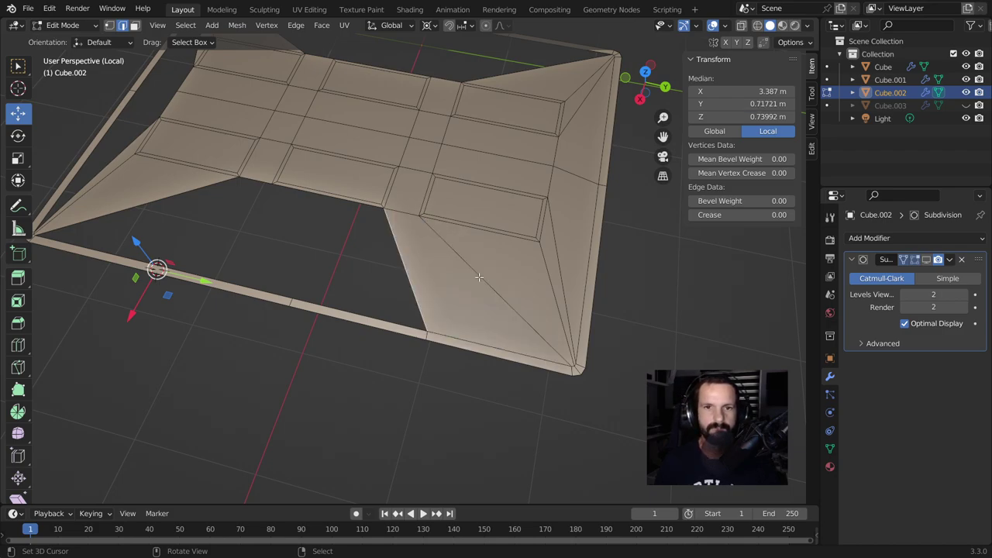
{"action": "key", "text": "f"}
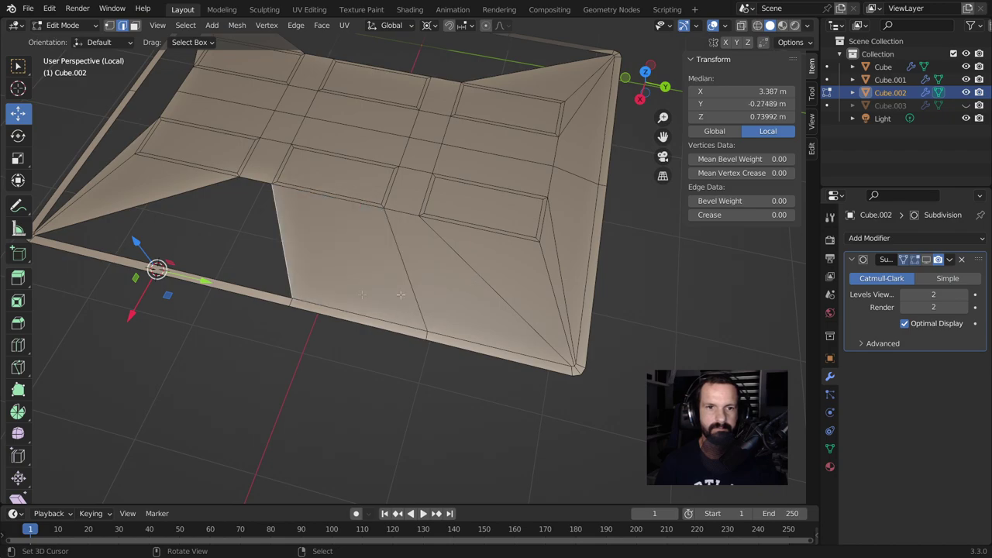
{"action": "left_click", "coordinate": [199, 277]}
{"action": "right_click", "coordinate": [198, 277]}
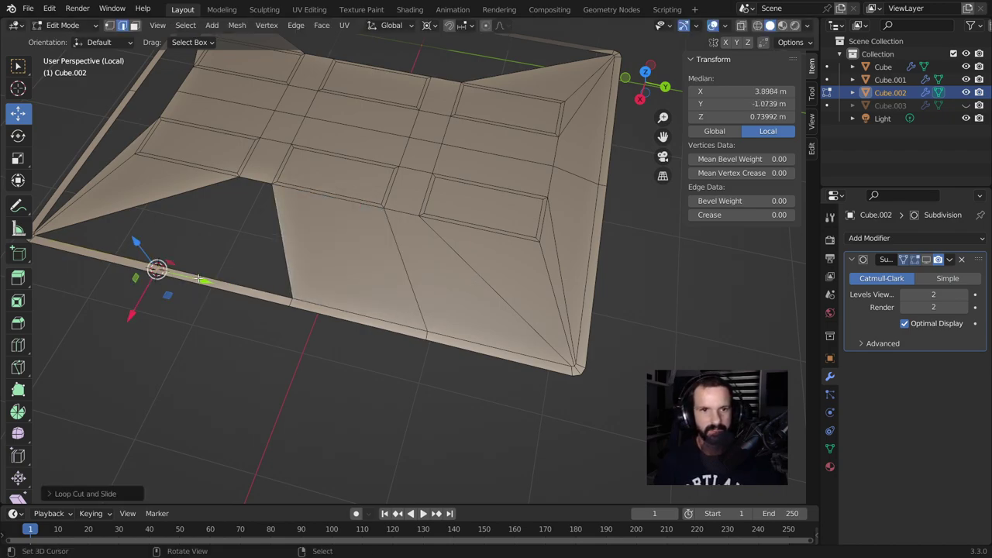
Step: Fill the triangular holes and the upper-left gap on the plate's left side
{"action": "middle_click_drag", "start_coordinate": [287, 279], "coordinate": [449, 277], "text": "shift"}
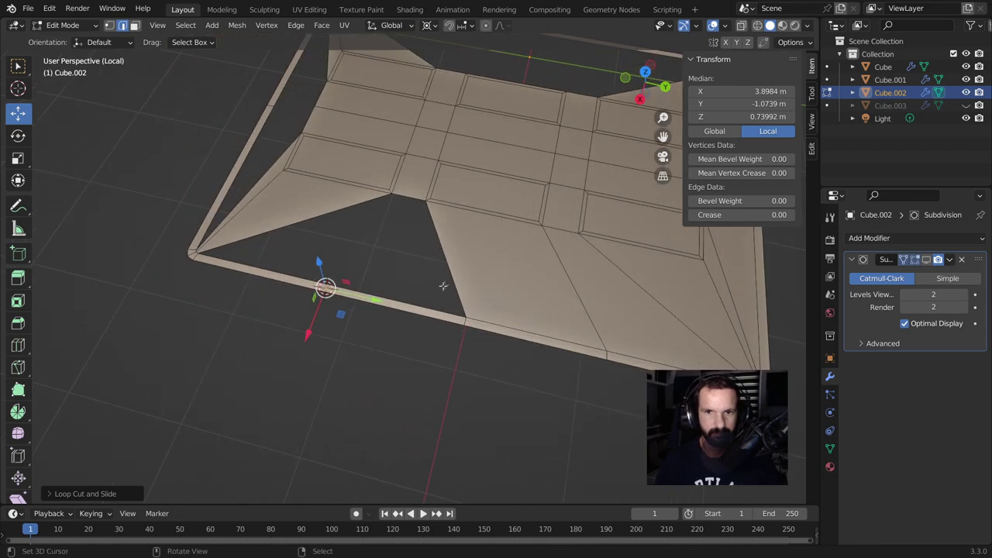
{"action": "key", "text": "f"}
{"action": "key", "text": "f"}
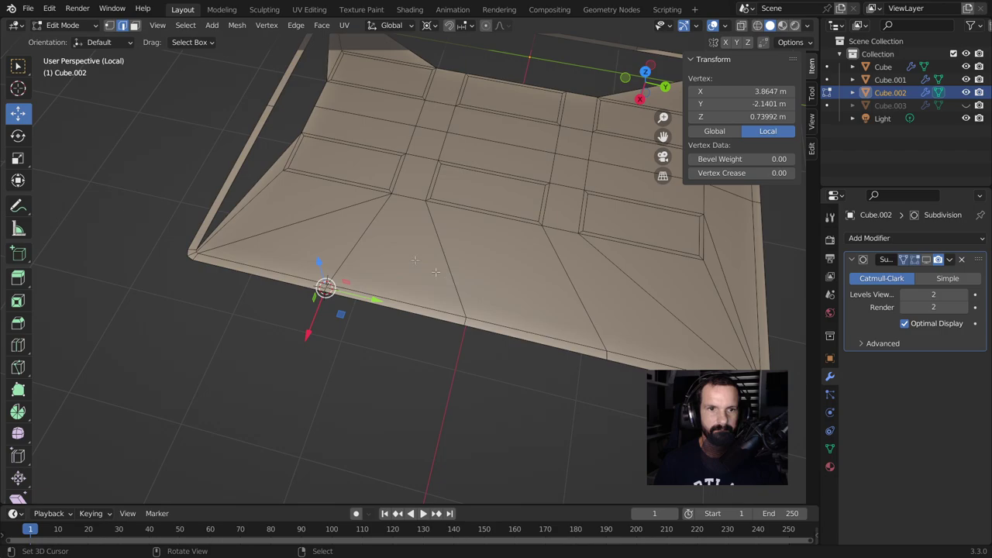
{"action": "key", "text": "f"}
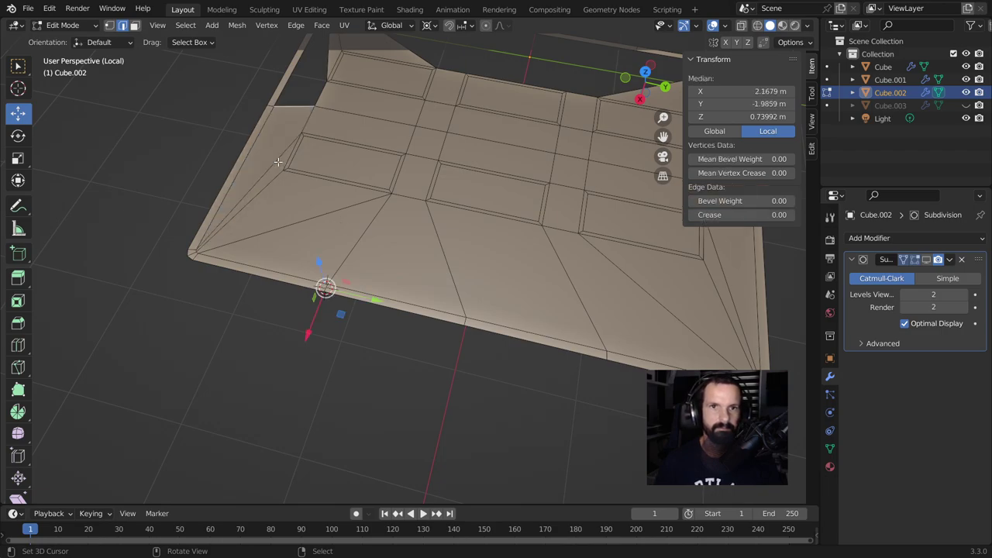
{"action": "scroll", "coordinate": [289, 120], "scroll_direction": "down", "scroll_amount": 1}
{"action": "key", "text": "f"}
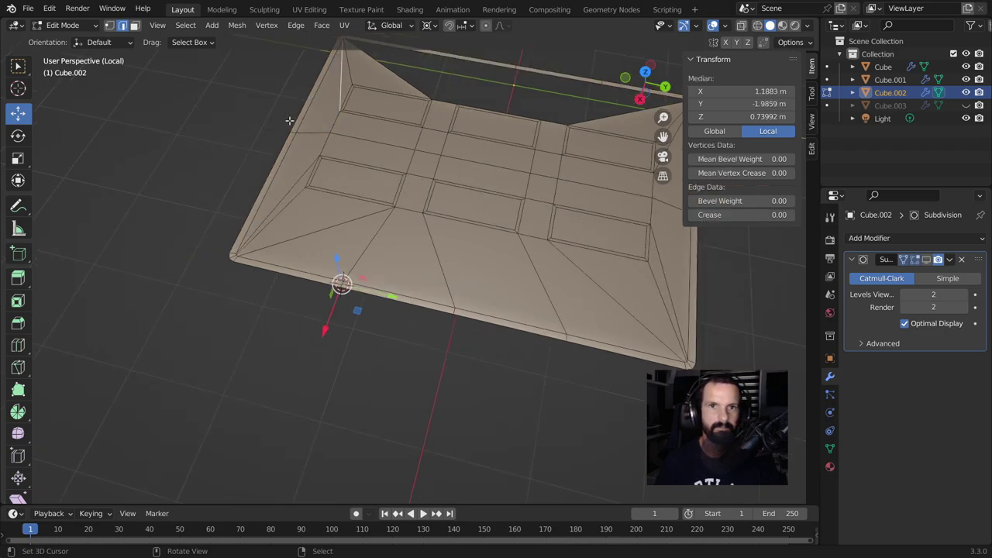
Step: Loop cut the far rim and fill the gaps along the far edge
{"action": "middle_click_drag", "start_coordinate": [392, 274], "coordinate": [347, 275]}
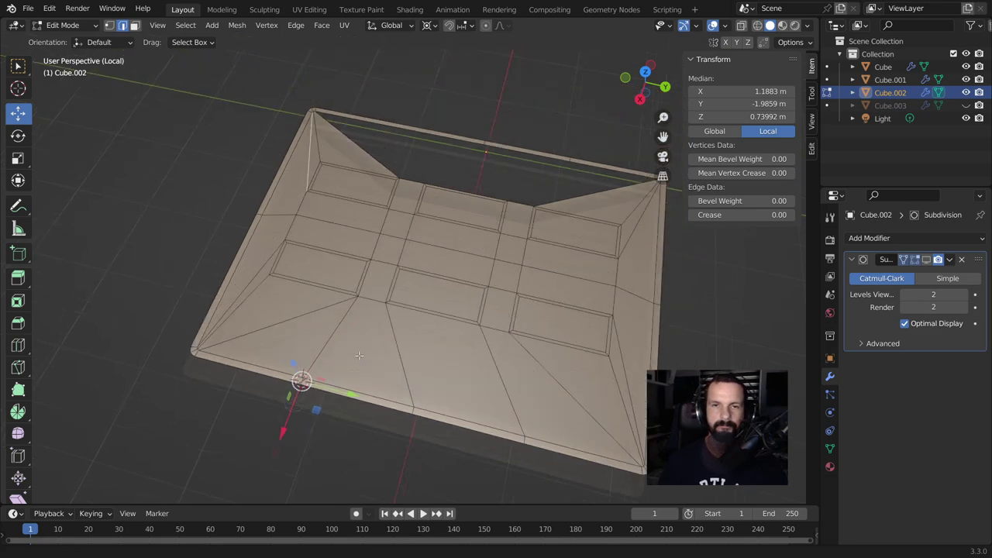
{"action": "scroll", "coordinate": [462, 221], "scroll_direction": "up", "scroll_amount": 1}
{"action": "scroll", "coordinate": [414, 247], "scroll_direction": "up", "scroll_amount": 1}
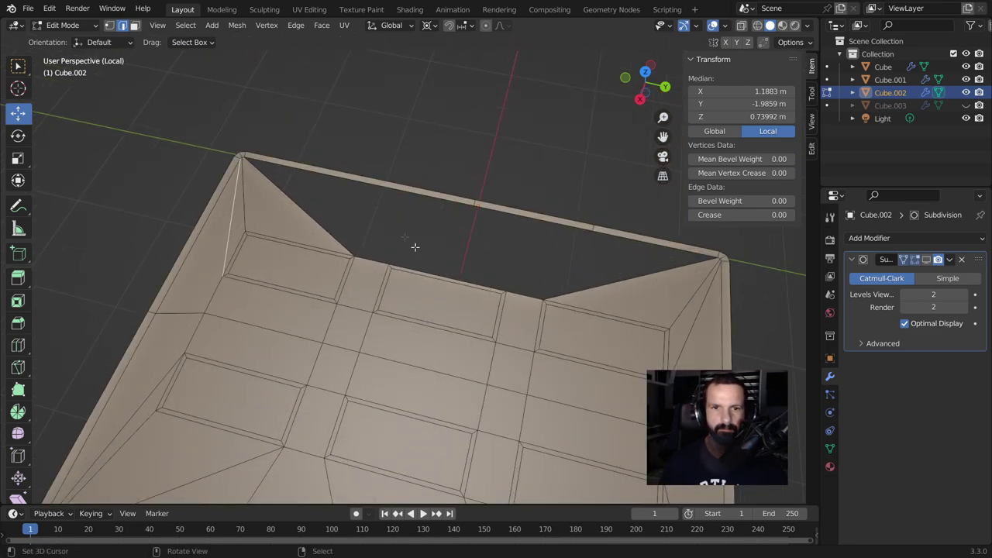
{"action": "key", "text": "ctrl+r"}
{"action": "left_click", "coordinate": [363, 188]}
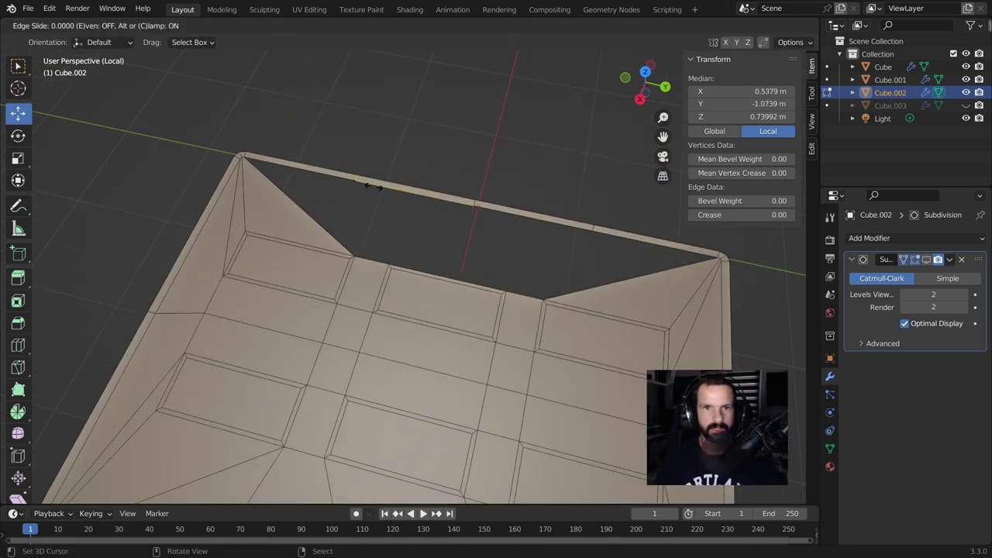
{"action": "left_click", "coordinate": [357, 190]}
{"action": "left_click", "coordinate": [319, 214]}
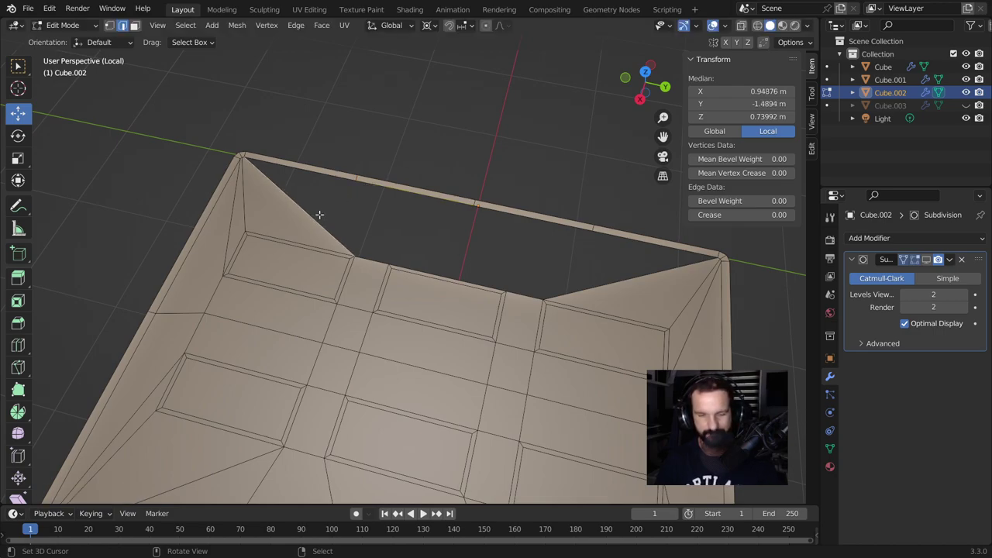
{"action": "key", "text": "f"}
{"action": "key", "text": "f"}
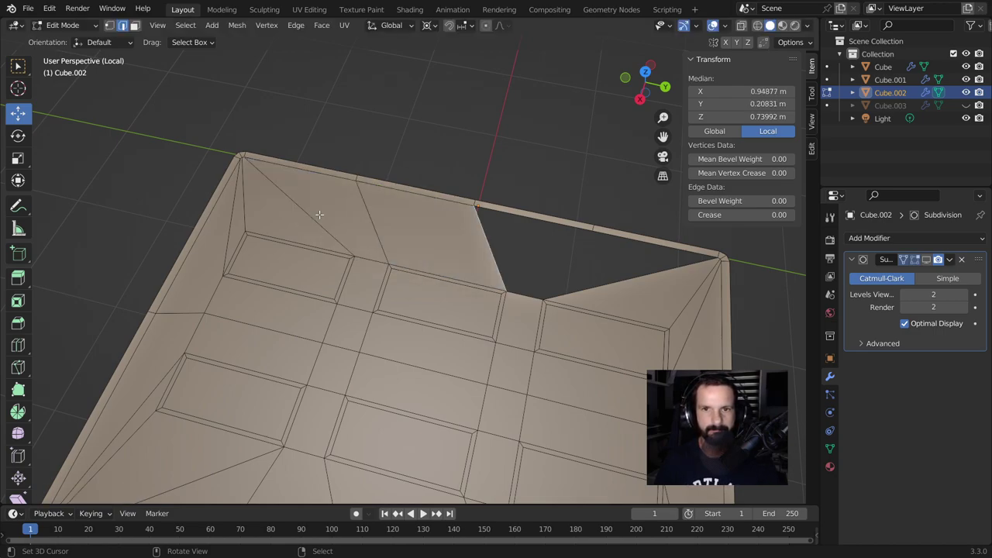
{"action": "key", "text": "f"}
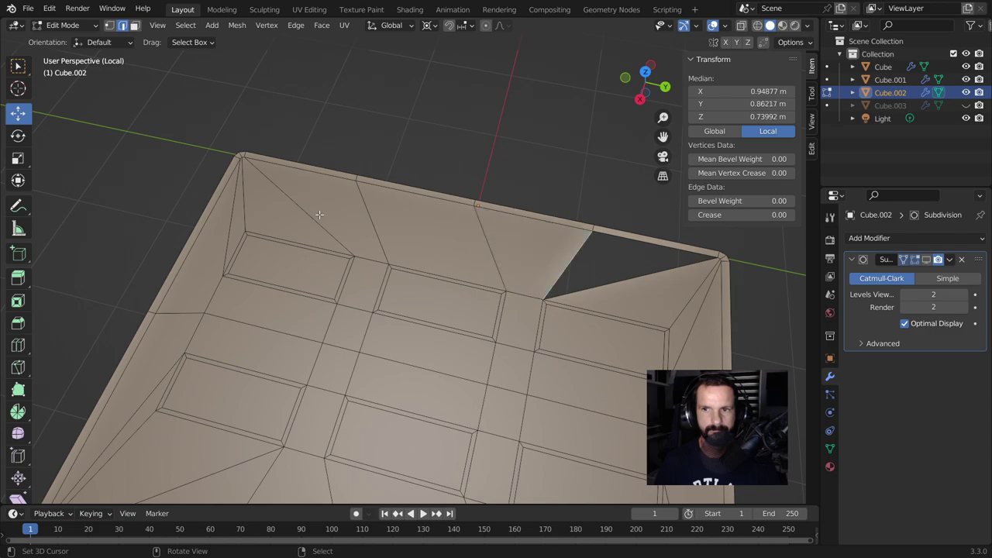
{"action": "key", "text": "f"}
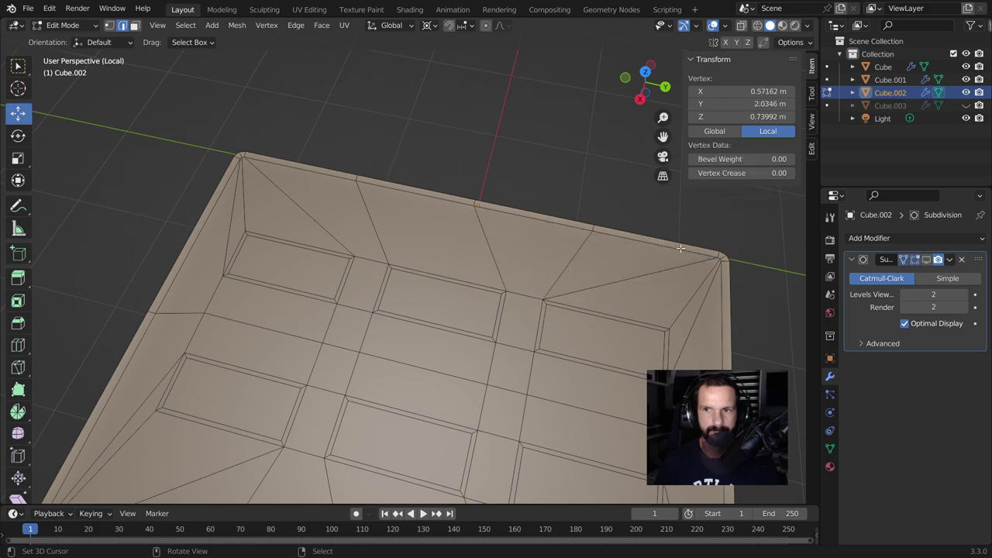
Step: Select the edge loop through the top rim and slide it into place
{"action": "left_click", "coordinate": [679, 248], "text": "shift"}
{"action": "left_click", "coordinate": [586, 255]}
{"action": "mouse_move", "coordinate": [586, 255]}
{"action": "middle_mouse_down"}
{"action": "mouse_move", "coordinate": [601, 277]}
{"action": "mouse_move", "coordinate": [456, 165]}
{"action": "middle_mouse_up"}
{"action": "left_click", "coordinate": [456, 166]}
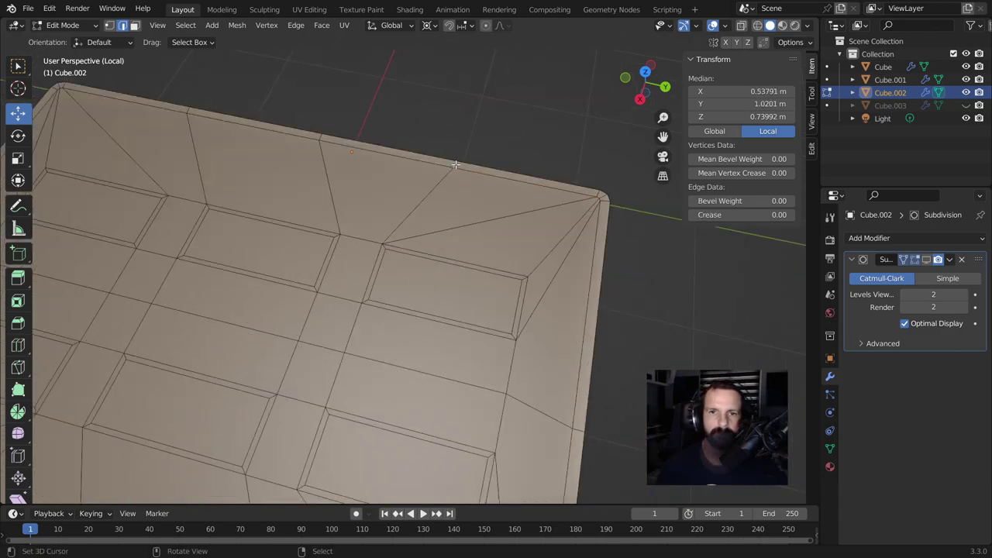
{"action": "left_click", "coordinate": [456, 165], "text": "shift"}
{"action": "left_click", "coordinate": [456, 165], "text": "alt"}
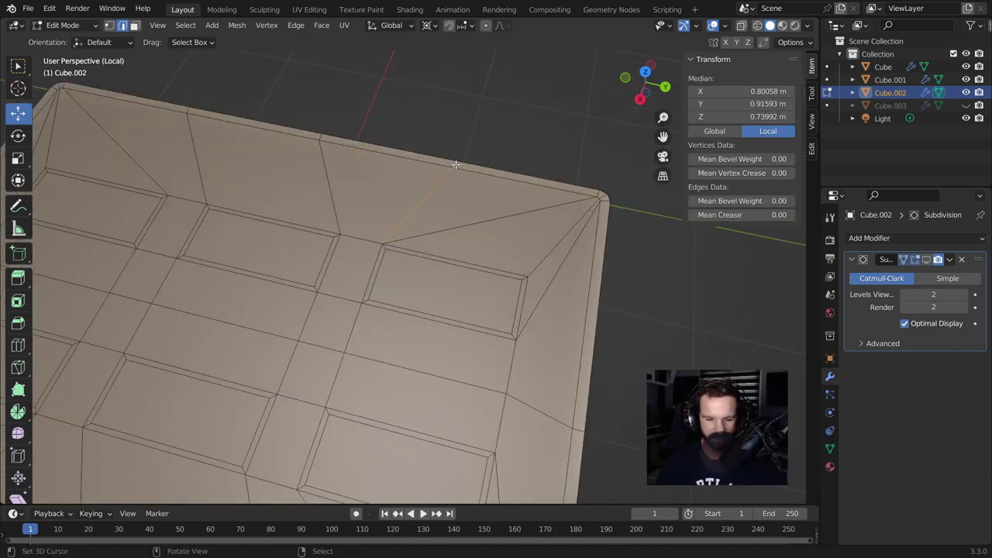
{"action": "key", "text": "g"}
{"action": "key", "text": "g"}
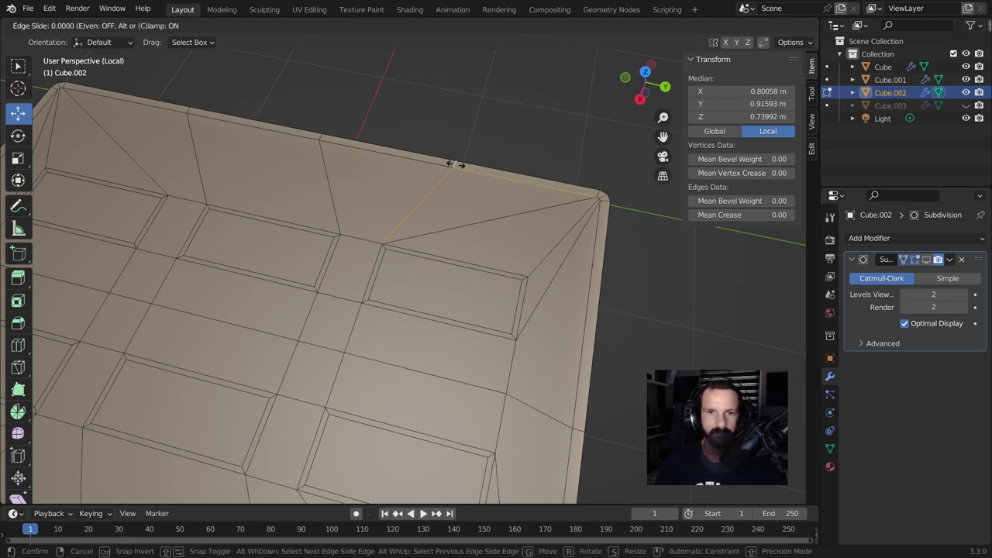
{"action": "left_click", "coordinate": [454, 166]}
{"action": "right_click", "coordinate": [452, 143], "text": "shift"}
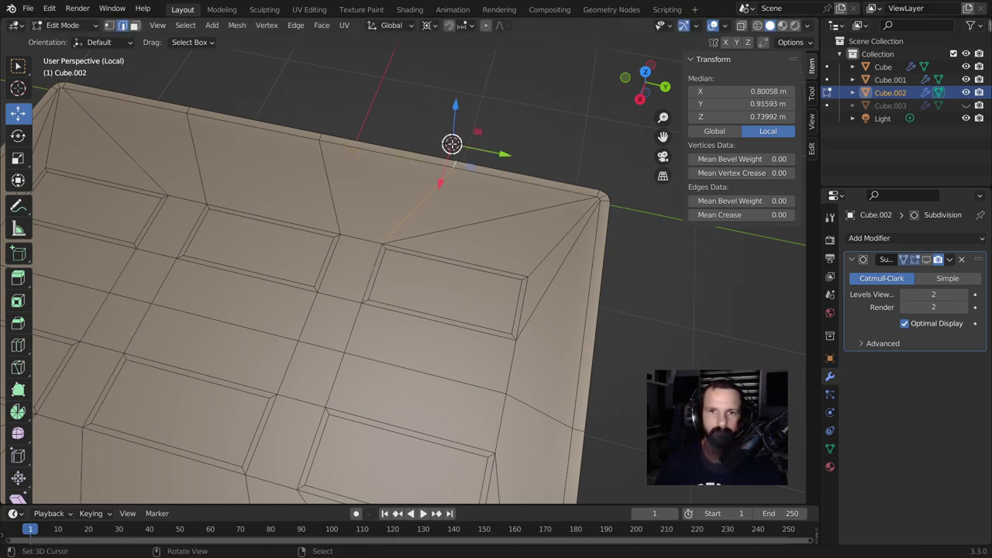
Step: Slide the short edges along the top rim
{"action": "key", "text": "alt+a"}
{"action": "left_click", "coordinate": [468, 184]}
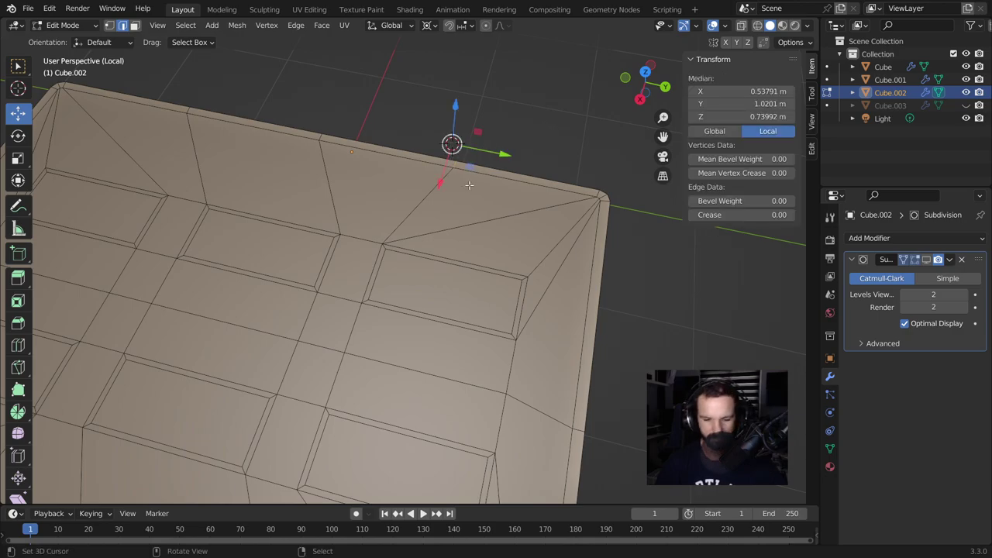
{"action": "key", "text": "g"}
{"action": "key", "text": "g"}
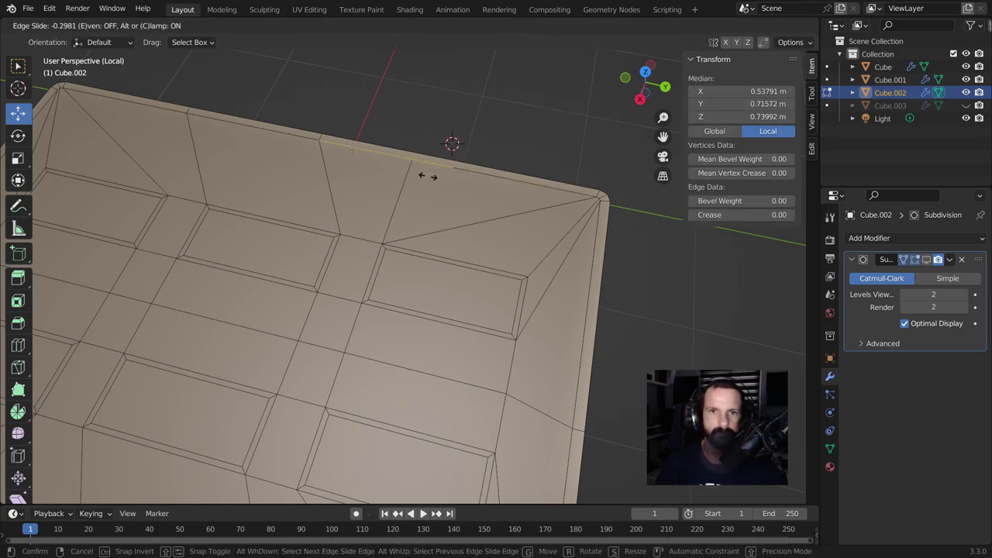
{"action": "left_click", "coordinate": [427, 176]}
{"action": "key", "text": "g"}
{"action": "key", "text": "g"}
{"action": "left_click", "coordinate": [329, 151]}
Step: Dissolve the stray edges near the top corner
{"action": "middle_click_drag", "start_coordinate": [330, 150], "coordinate": [392, 207]}
{"action": "key", "text": "x"}
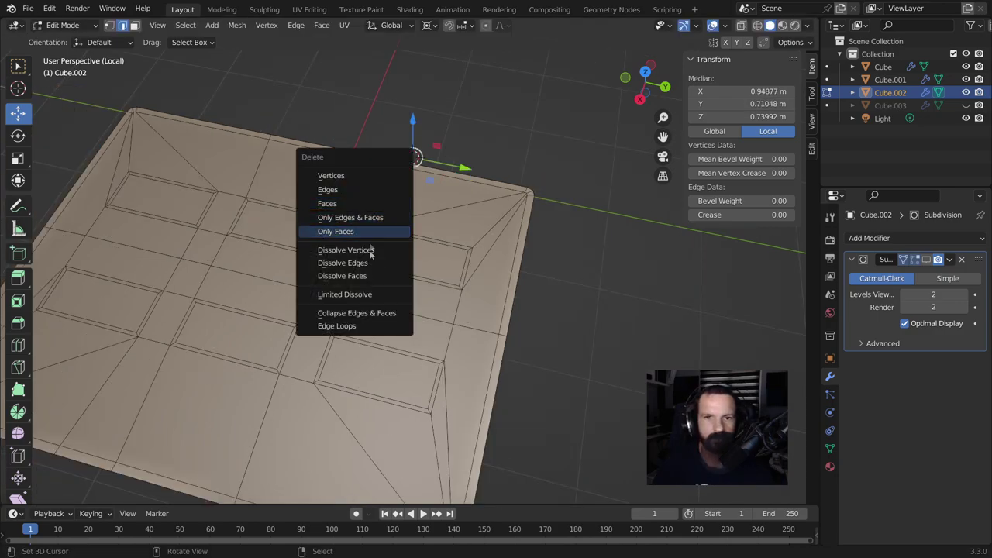
{"action": "left_click", "coordinate": [364, 263]}
{"action": "left_click", "coordinate": [408, 216]}
{"action": "left_click", "coordinate": [346, 194], "text": "shift"}
{"action": "left_click", "coordinate": [372, 161], "text": "shift"}
{"action": "left_click", "coordinate": [413, 166], "text": "shift"}
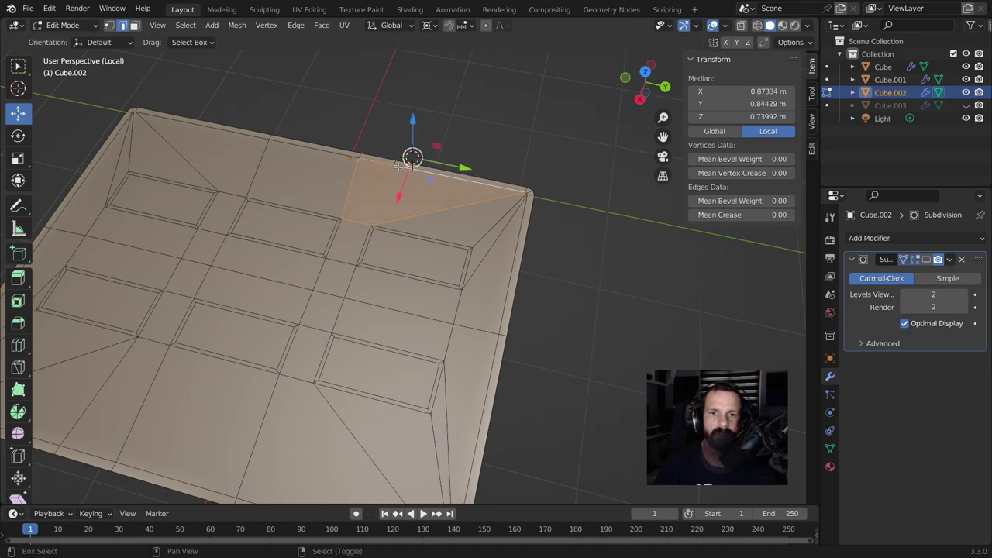
{"action": "scroll", "coordinate": [398, 166], "scroll_direction": "up", "scroll_amount": 3}
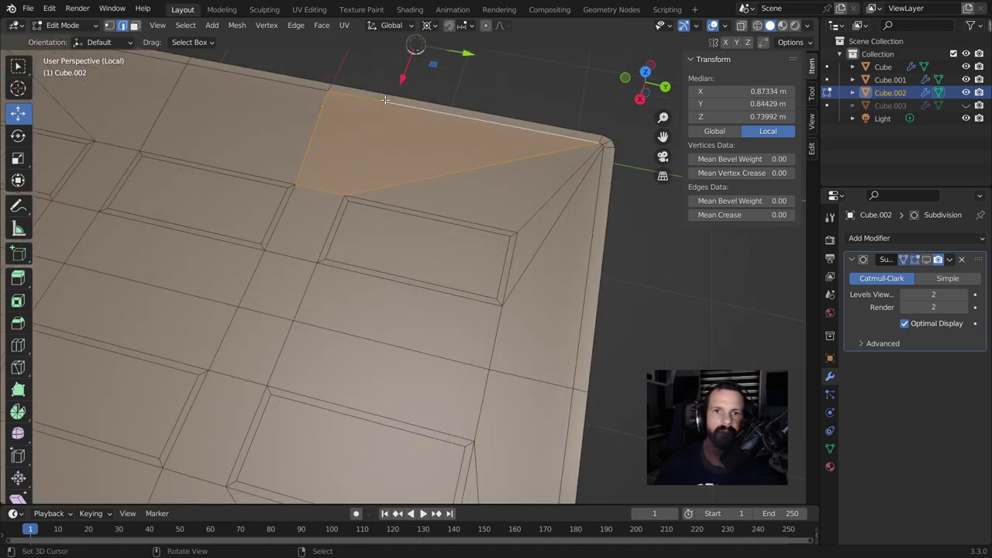
{"action": "key", "text": "ctrl+z"}
{"action": "key", "text": "ctrl+z"}
{"action": "key", "text": "ctrl+z"}
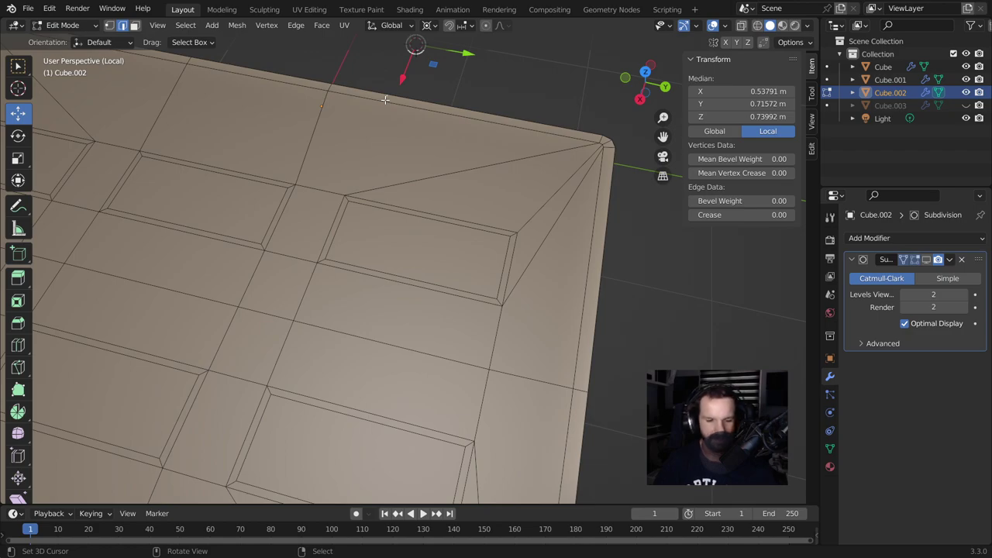
{"action": "key", "text": "x"}
{"action": "left_click", "coordinate": [388, 118]}
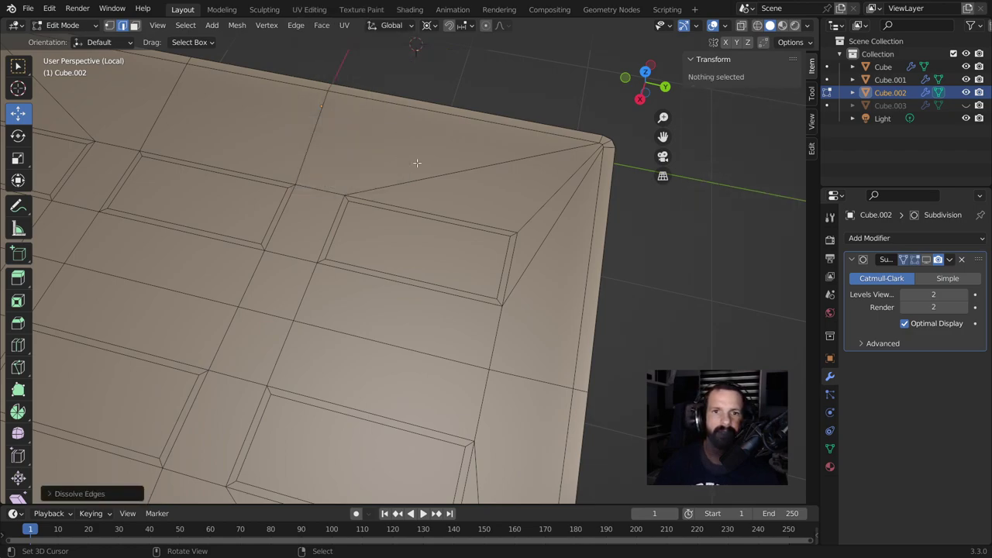
Step: Check the leftover edges at the top corner and review the whole plate
{"action": "left_click", "coordinate": [417, 163]}
{"action": "left_click", "coordinate": [349, 179], "text": "shift"}
{"action": "left_click", "coordinate": [329, 186], "text": "shift"}
{"action": "left_click", "coordinate": [372, 172], "text": "shift"}
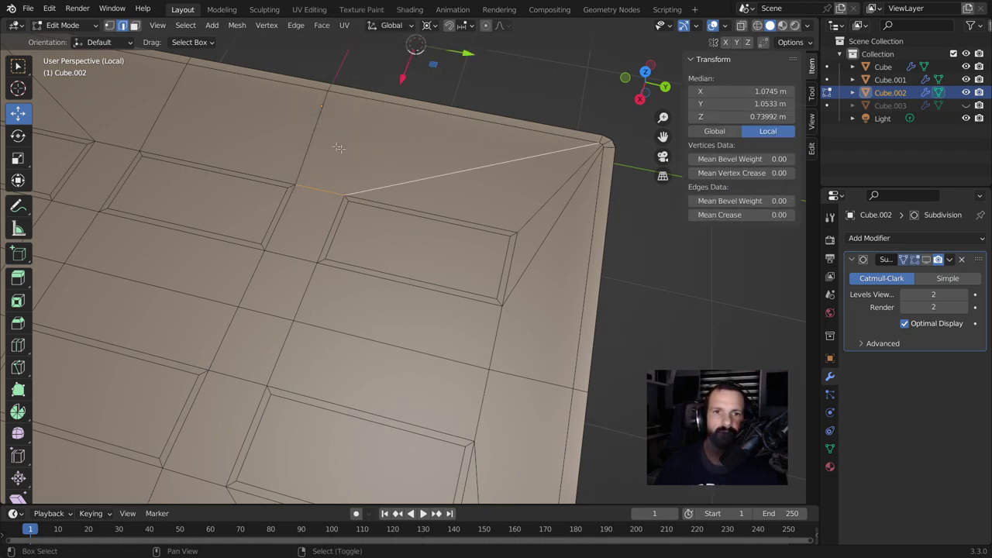
{"action": "key", "text": "3"}
{"action": "left_click", "coordinate": [388, 109]}
{"action": "scroll", "coordinate": [388, 109], "scroll_direction": "down", "scroll_amount": 4}
{"action": "key", "text": "Tab"}
{"action": "mouse_move", "coordinate": [432, 288]}
{"action": "middle_mouse_down"}
{"action": "mouse_move", "coordinate": [496, 327]}
{"action": "mouse_move", "coordinate": [524, 279]}
{"action": "middle_mouse_up"}
{"action": "key", "text": "Tab"}
{"action": "scroll", "coordinate": [497, 328], "scroll_direction": "up", "scroll_amount": 4}
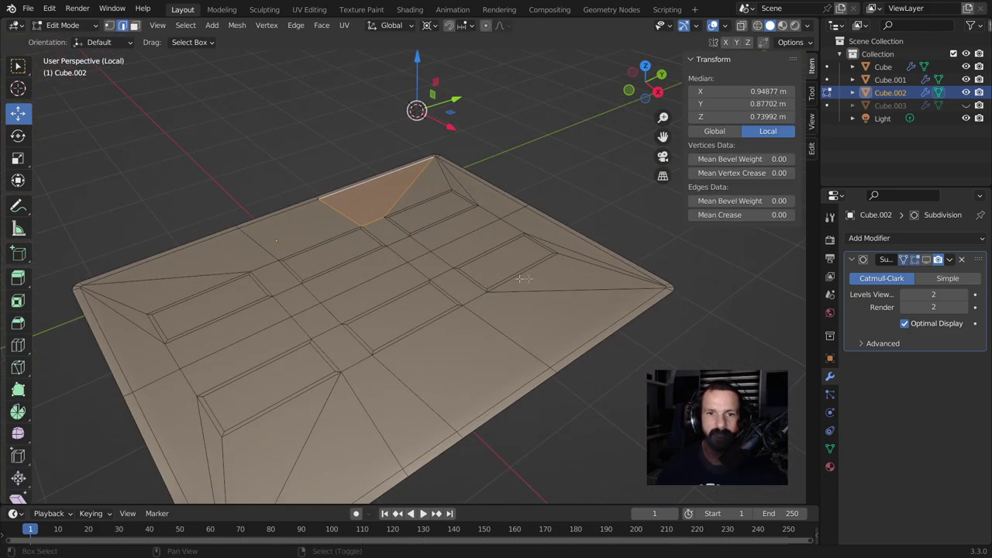
Step: Select the six rectangular panel faces and extrude them down into recesses
{"action": "left_click", "coordinate": [133, 26]}
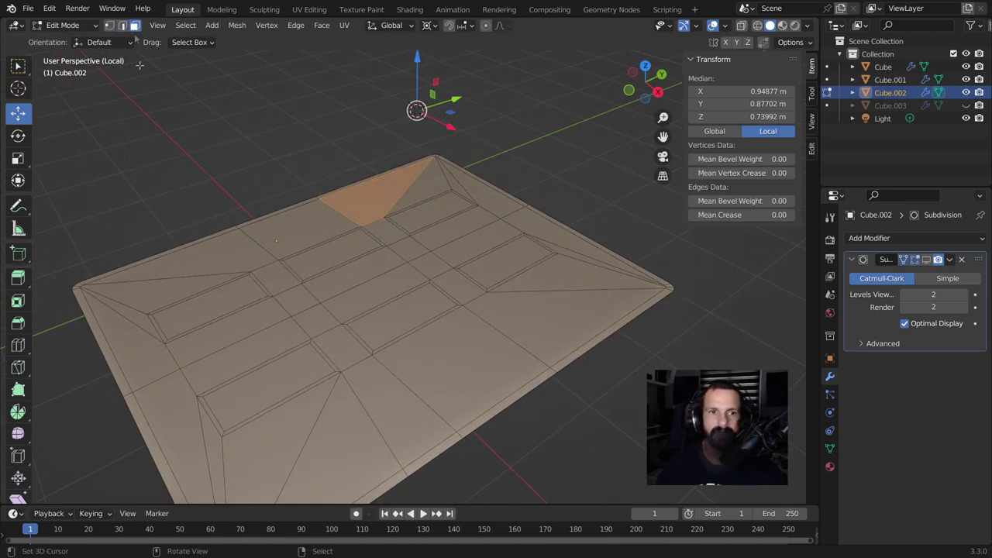
{"action": "left_click", "coordinate": [237, 296]}
{"action": "left_click", "coordinate": [330, 252], "text": "shift"}
{"action": "left_click", "coordinate": [434, 210], "text": "shift"}
{"action": "left_click", "coordinate": [508, 259], "text": "shift"}
{"action": "left_click", "coordinate": [434, 313], "text": "shift"}
{"action": "left_click", "coordinate": [275, 383], "text": "shift"}
{"action": "mouse_move", "coordinate": [338, 420]}
{"action": "middle_mouse_down"}
{"action": "mouse_move", "coordinate": [545, 368]}
{"action": "mouse_move", "coordinate": [527, 382]}
{"action": "middle_mouse_up"}
{"action": "key", "text": "e"}
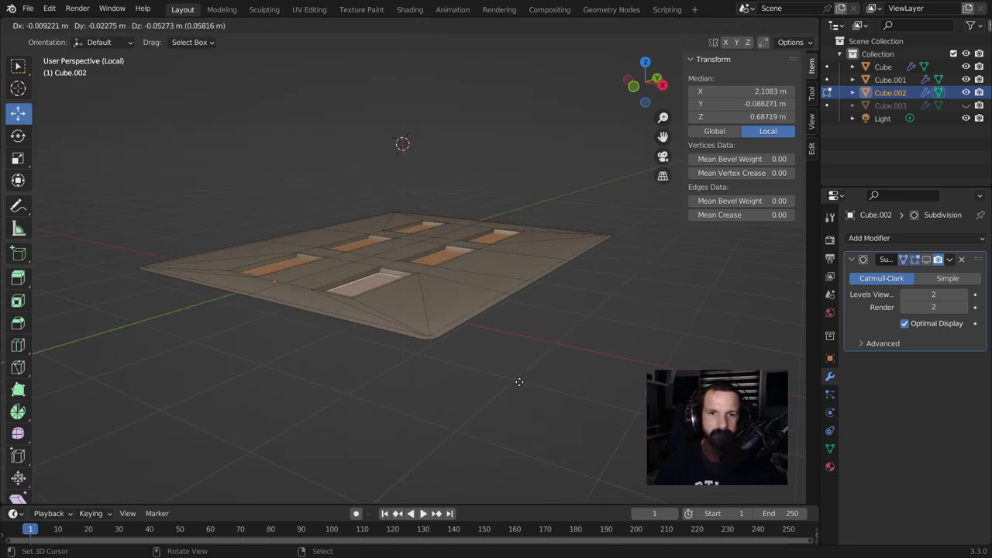
Step: Confirm the recess extrusion along Z and return to Object Mode
{"action": "key", "text": "z"}
{"action": "left_click", "coordinate": [517, 381]}
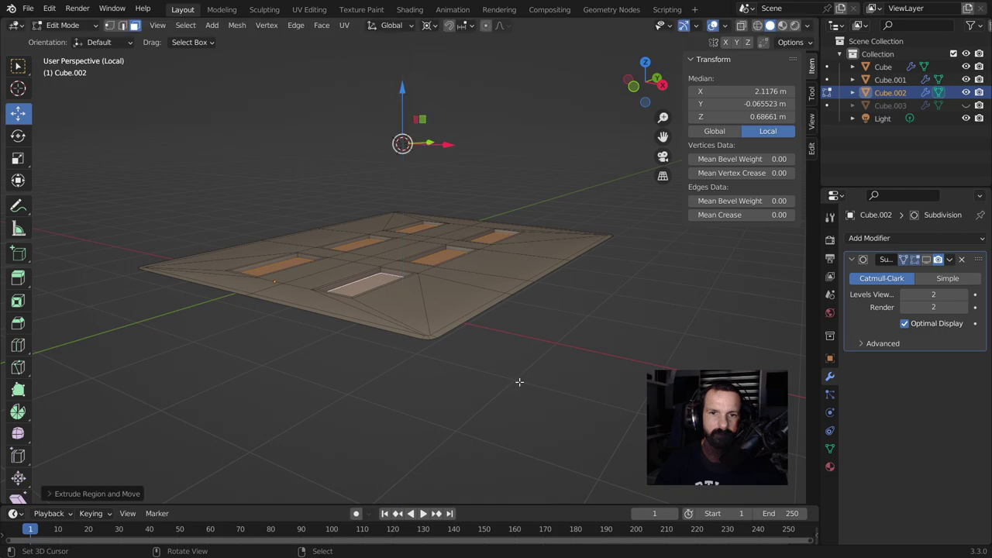
{"action": "key", "text": "Tab"}
{"action": "mouse_move", "coordinate": [500, 370]}
{"action": "middle_mouse_down"}
{"action": "mouse_move", "coordinate": [470, 436]}
{"action": "mouse_move", "coordinate": [446, 418]}
{"action": "middle_mouse_up"}
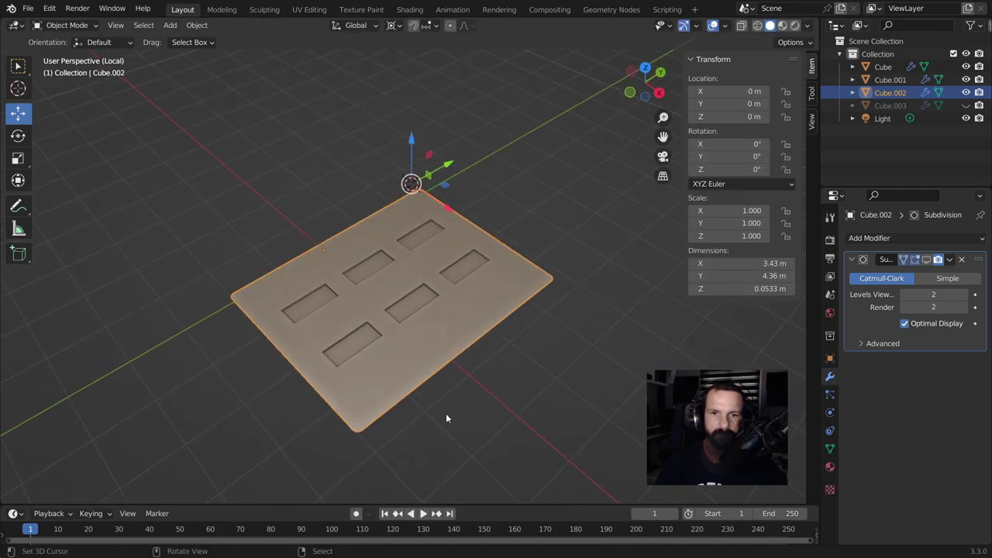
Step: Leave local view, select the keypad panel Cube.002 and enter Edit Mode on its recess faces
{"action": "key", "text": "KP_Divide"}
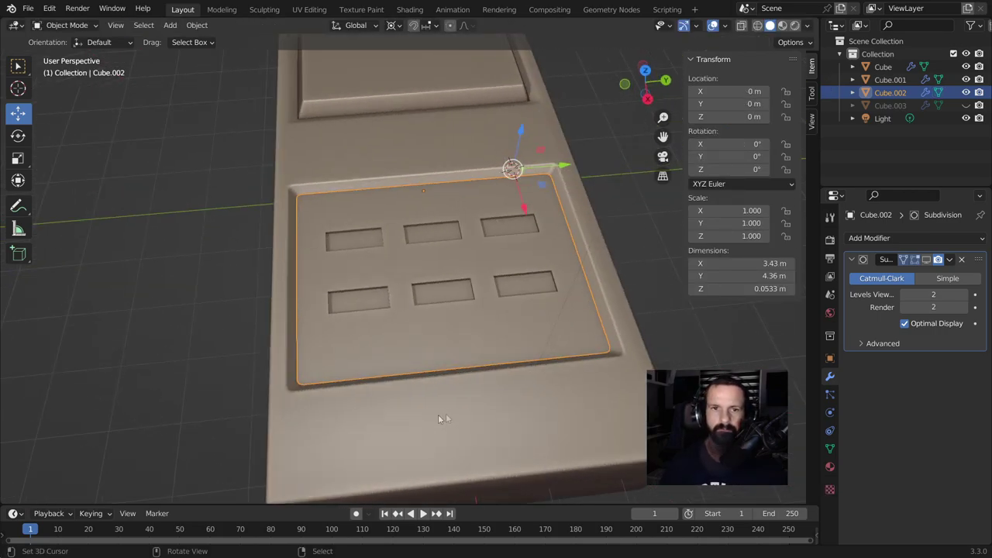
{"action": "left_click", "coordinate": [120, 362]}
{"action": "scroll", "coordinate": [120, 362], "scroll_direction": "up", "scroll_amount": 3}
{"action": "scroll", "coordinate": [188, 371], "scroll_direction": "up", "scroll_amount": 2}
{"action": "mouse_move", "coordinate": [188, 371]}
{"action": "middle_mouse_down"}
{"action": "mouse_move", "coordinate": [309, 333]}
{"action": "mouse_move", "coordinate": [344, 280]}
{"action": "middle_mouse_up"}
{"action": "left_click", "coordinate": [384, 213]}
{"action": "key", "text": "Tab"}
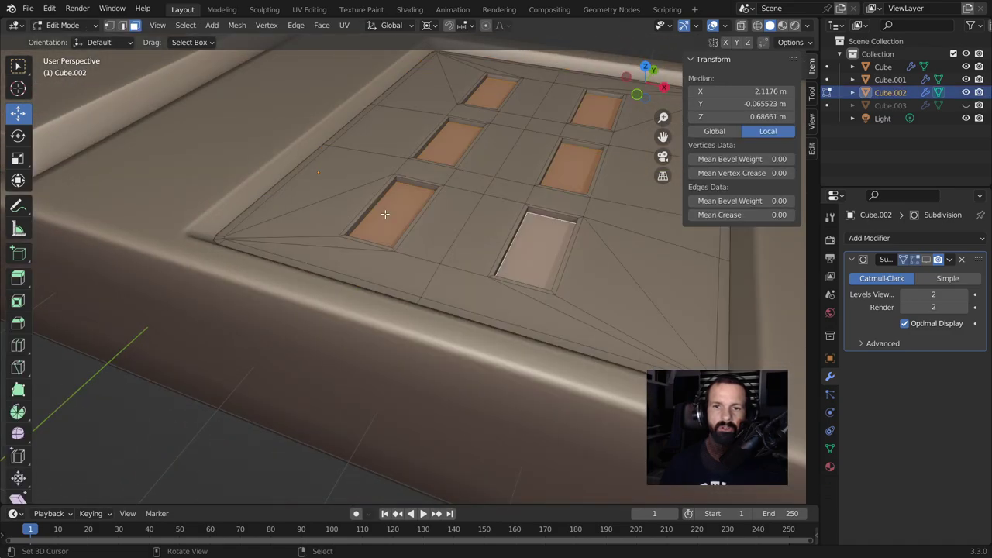
{"action": "mouse_move", "coordinate": [384, 213]}
{"action": "middle_mouse_down"}
{"action": "mouse_move", "coordinate": [440, 293]}
{"action": "mouse_move", "coordinate": [434, 316]}
{"action": "mouse_move", "coordinate": [432, 303]}
{"action": "middle_mouse_up"}
{"action": "scroll", "coordinate": [432, 303], "scroll_direction": "down", "scroll_amount": 2}
Step: Duplicate the six recessed faces in place and separate them into a new object
{"action": "key", "text": "g"}
{"action": "right_click", "coordinate": [431, 304]}
{"action": "key", "text": "p"}
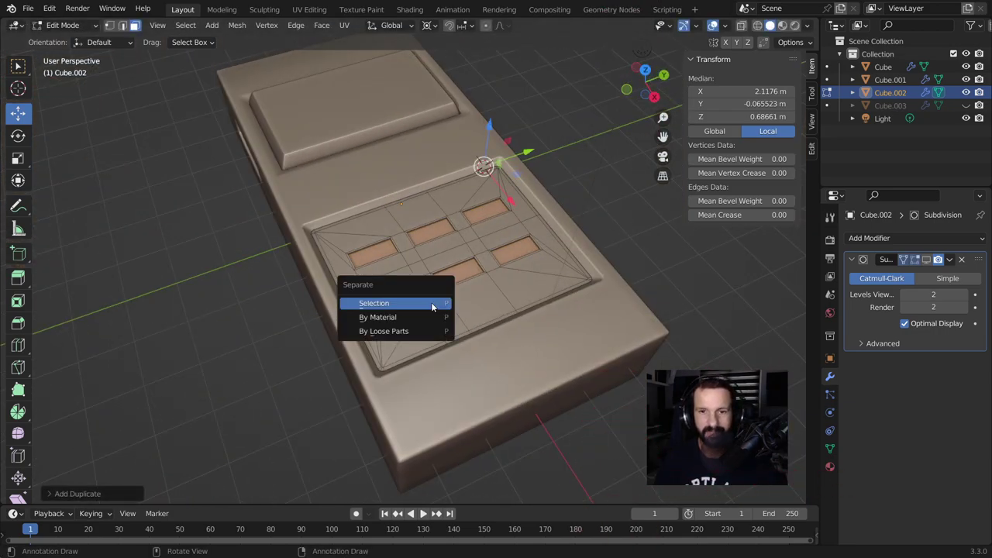
{"action": "left_click", "coordinate": [432, 302]}
{"action": "key", "text": "l"}
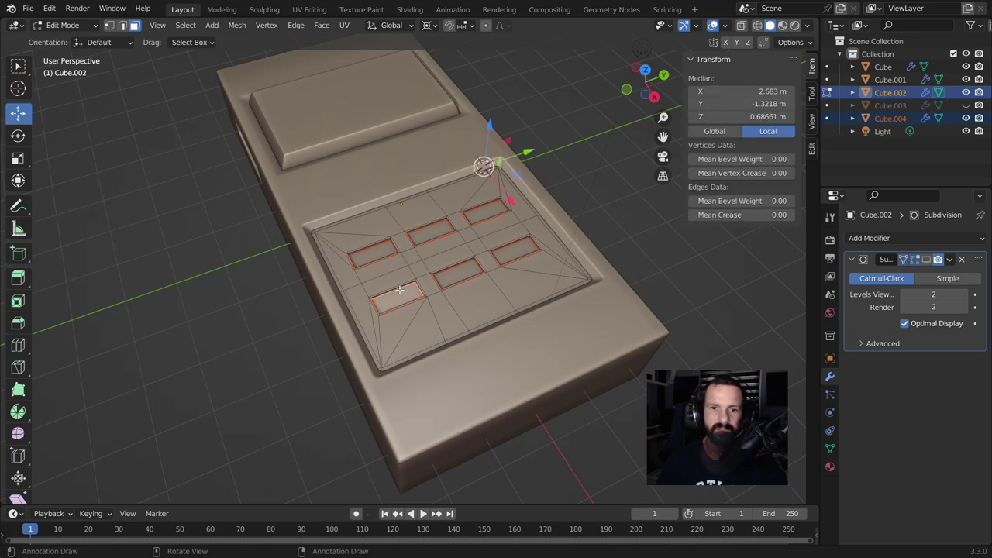
{"action": "key", "text": "l"}
{"action": "key", "text": "Tab"}
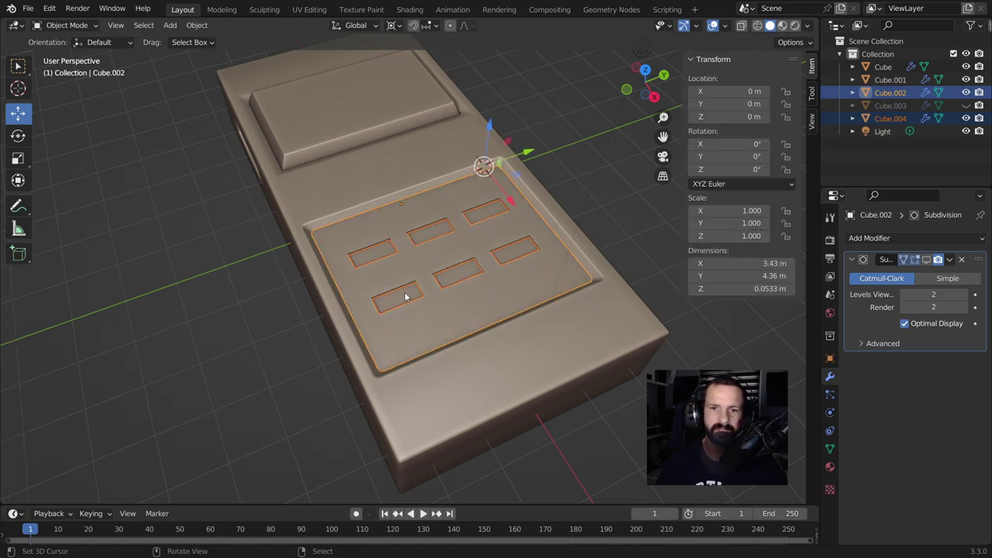
Step: Extrude all faces of Cube.004 0.2019 m along their normals into raised buttons
{"action": "left_click", "coordinate": [403, 298]}
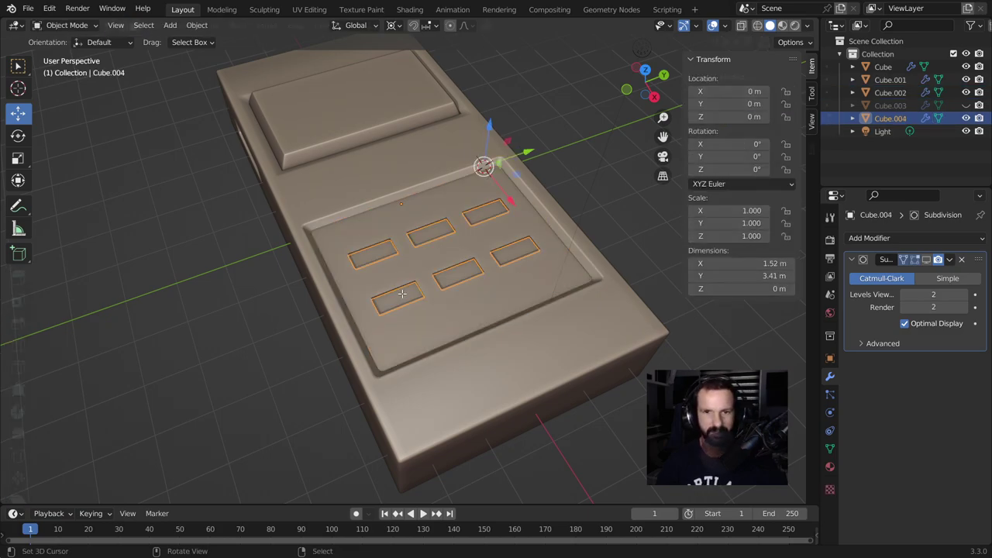
{"action": "key", "text": "Tab"}
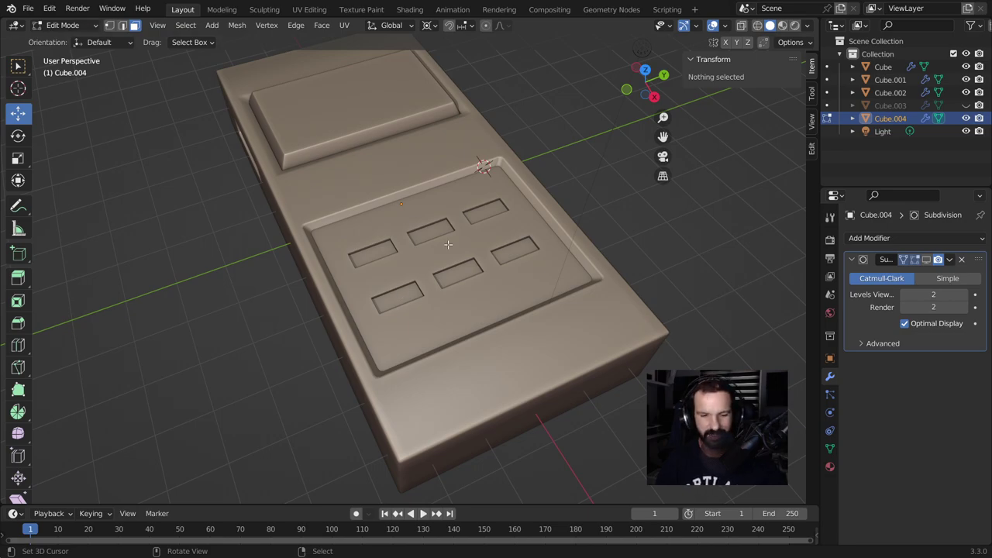
{"action": "key", "text": "a"}
{"action": "middle_click_drag", "start_coordinate": [448, 245], "coordinate": [498, 258]}
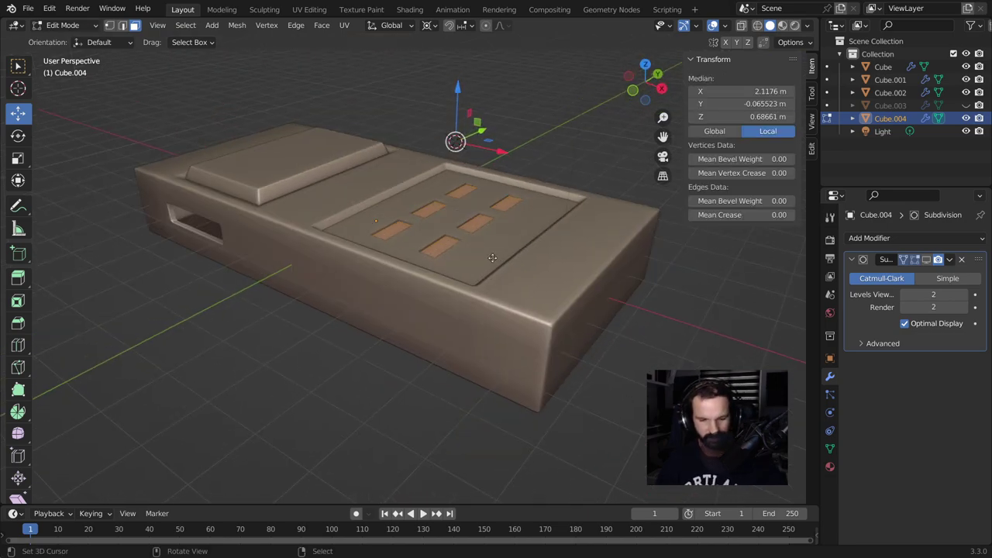
{"action": "key", "text": "e"}
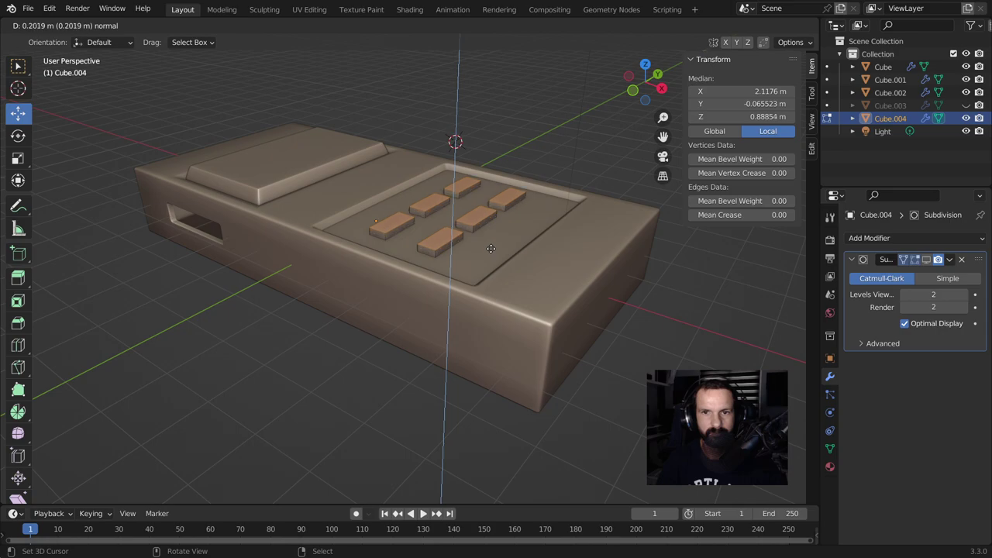
{"action": "left_click", "coordinate": [490, 248]}
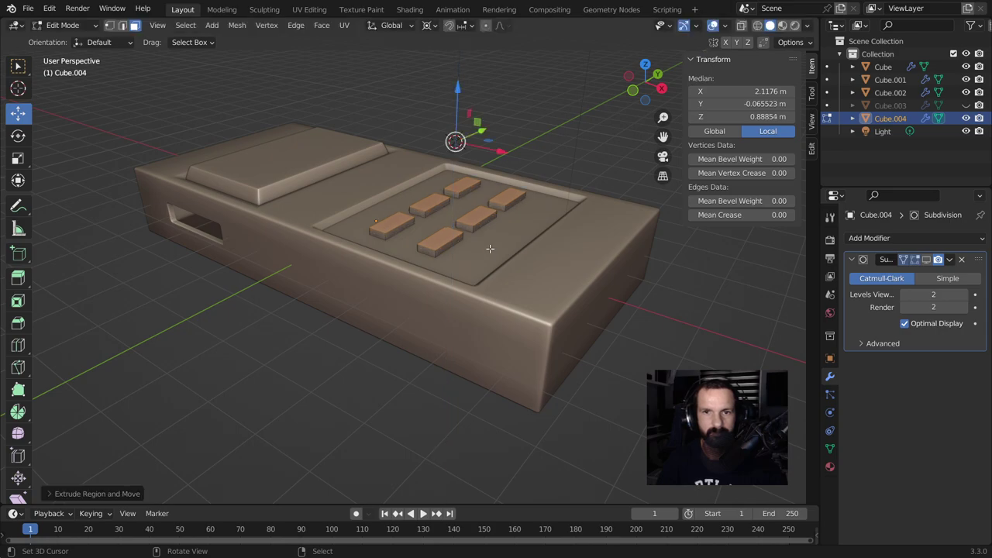
Step: Select all the button keys in Edit Mode and set the pivot point to Individual Origins
{"action": "scroll", "coordinate": [490, 248], "scroll_direction": "up", "scroll_amount": 3}
{"action": "key", "text": "Tab"}
{"action": "scroll", "coordinate": [487, 248], "scroll_direction": "down", "scroll_amount": 3}
{"action": "mouse_move", "coordinate": [487, 248]}
{"action": "middle_mouse_down"}
{"action": "mouse_move", "coordinate": [444, 302]}
{"action": "mouse_move", "coordinate": [427, 349]}
{"action": "mouse_move", "coordinate": [487, 266]}
{"action": "middle_mouse_up"}
{"action": "scroll", "coordinate": [459, 266], "scroll_direction": "up", "scroll_amount": 3}
{"action": "scroll", "coordinate": [458, 267], "scroll_direction": "up", "scroll_amount": 3}
{"action": "scroll", "coordinate": [484, 267], "scroll_direction": "up", "scroll_amount": 3}
{"action": "key", "text": "Tab"}
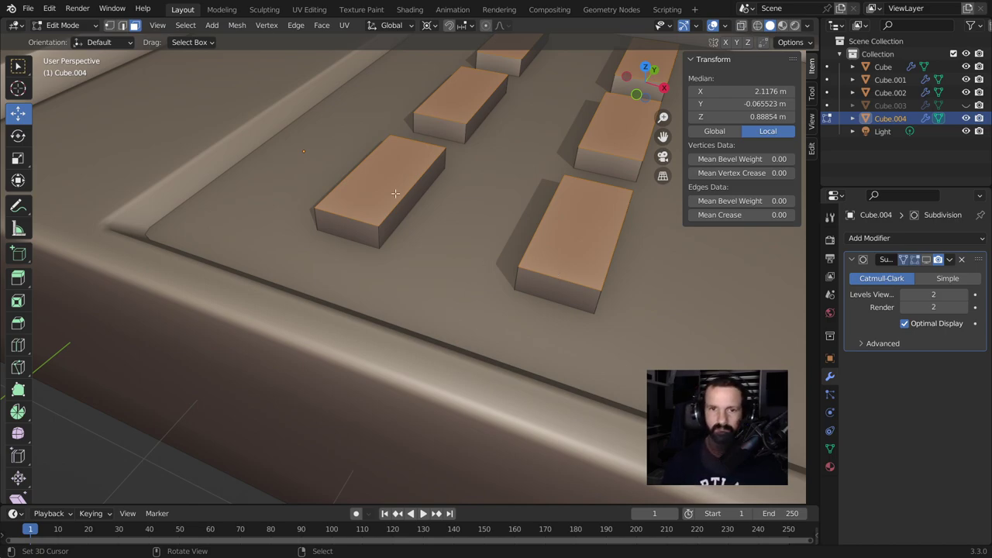
{"action": "middle_click_drag", "start_coordinate": [395, 193], "coordinate": [395, 213]}
{"action": "key", "text": "ctrl+KP_Add"}
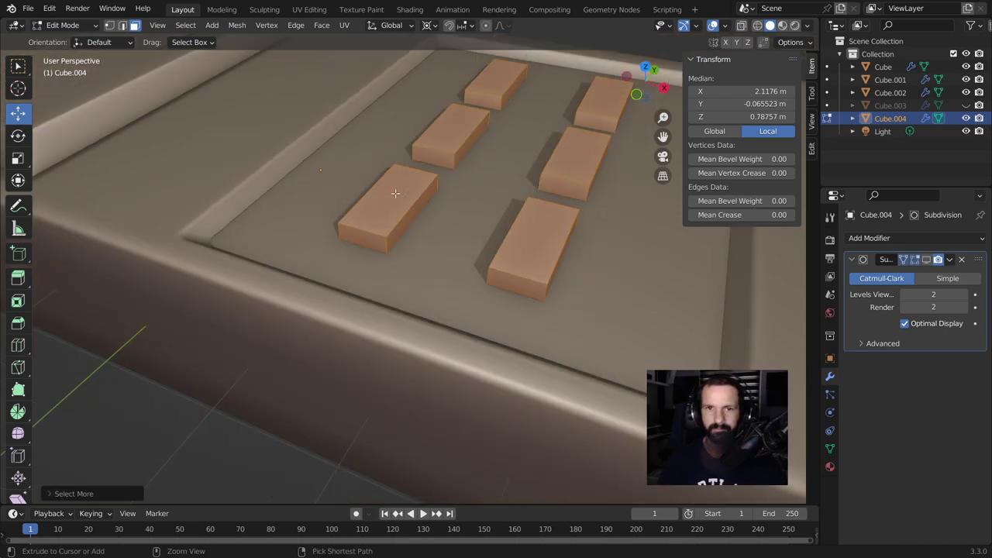
{"action": "left_click", "coordinate": [429, 25]}
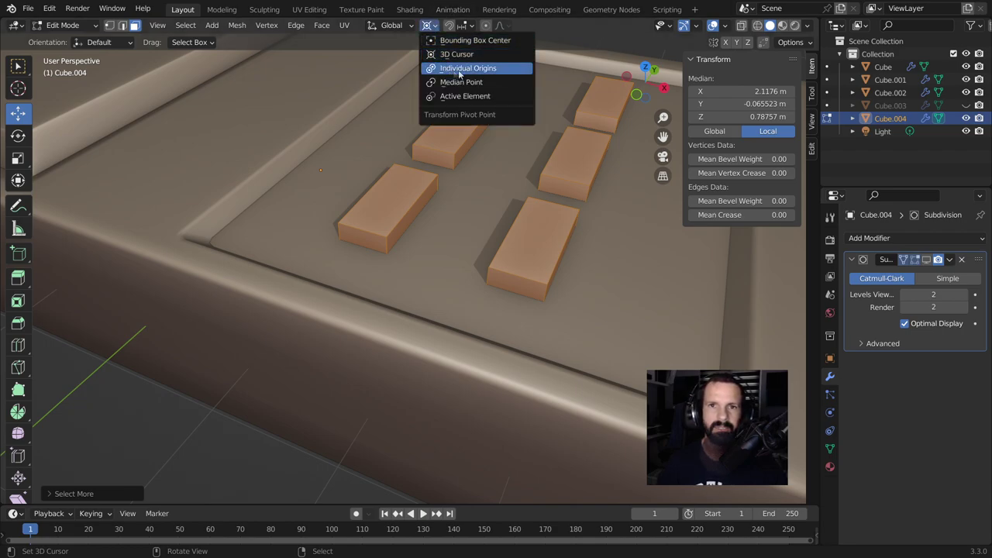
{"action": "left_click", "coordinate": [461, 69]}
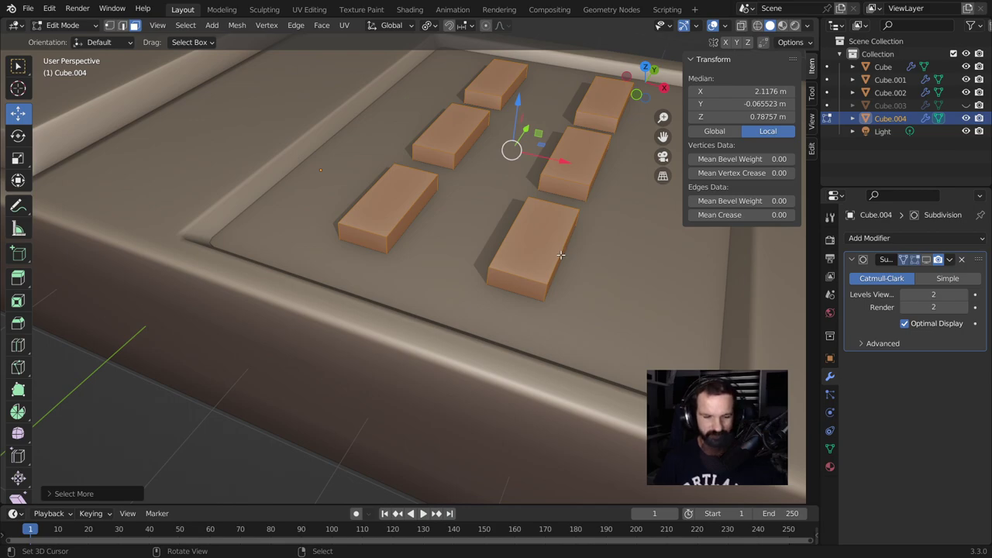
Step: Snap the 3D cursor to the selected keys and scale each key to about 0.97
{"action": "key", "text": "shift+s"}
{"action": "left_click", "coordinate": [571, 325]}
{"action": "key", "text": "s"}
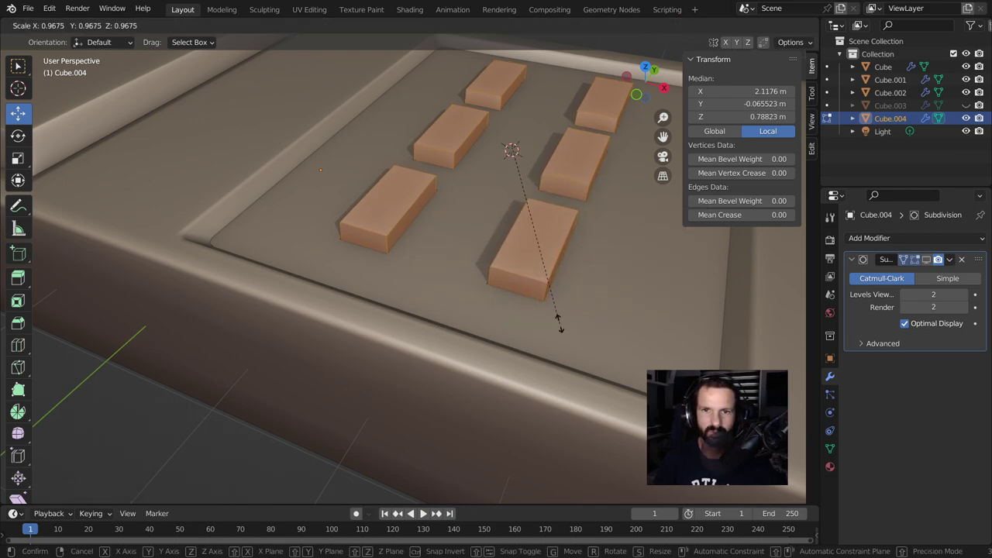
{"action": "left_click", "coordinate": [558, 323]}
{"action": "middle_click_drag", "start_coordinate": [581, 290], "coordinate": [477, 262]}
{"action": "key", "text": "Tab"}
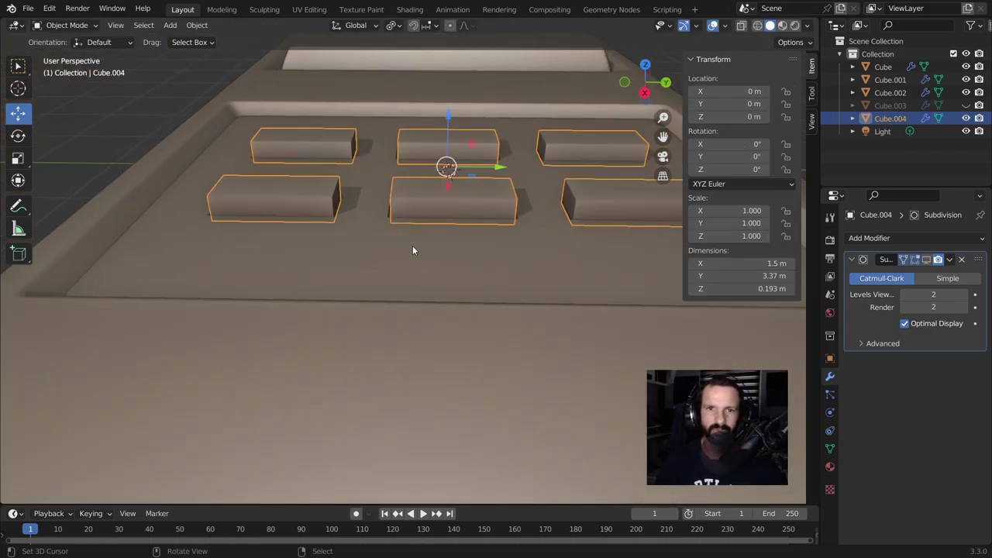
Step: Select the top faces of all six keys in Edit Mode
{"action": "middle_click_drag", "start_coordinate": [414, 255], "coordinate": [505, 261]}
{"action": "key", "text": "Tab"}
{"action": "left_click", "coordinate": [374, 202]}
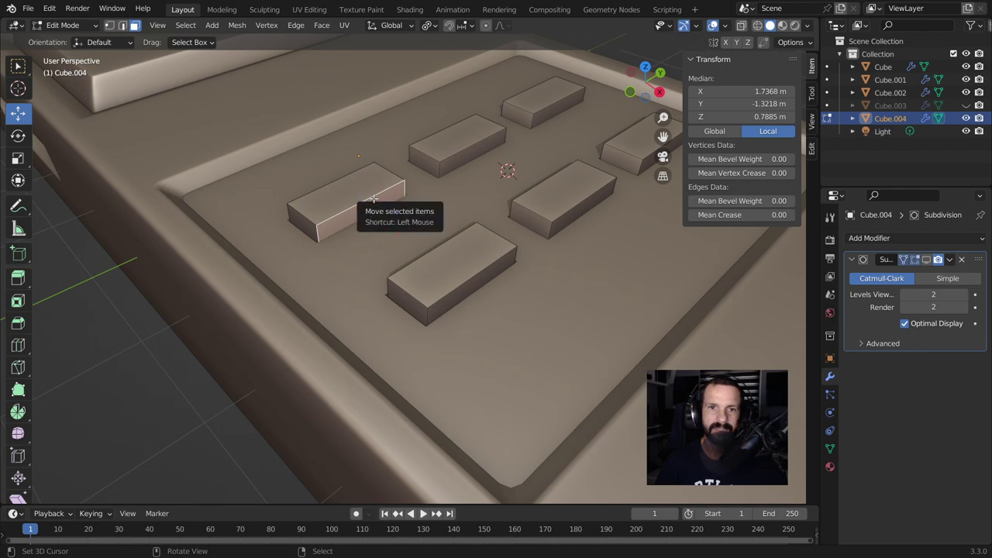
{"action": "left_click", "coordinate": [457, 136], "text": "shift"}
{"action": "left_click", "coordinate": [542, 93], "text": "shift"}
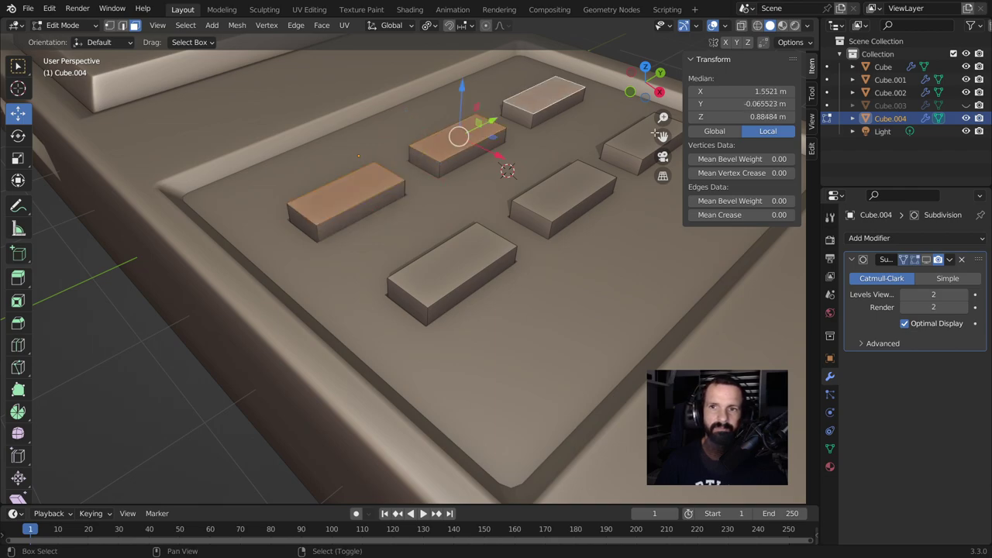
{"action": "left_click", "coordinate": [644, 136], "text": "shift"}
{"action": "left_click", "coordinate": [571, 186], "text": "shift"}
{"action": "left_click", "coordinate": [465, 263], "text": "shift"}
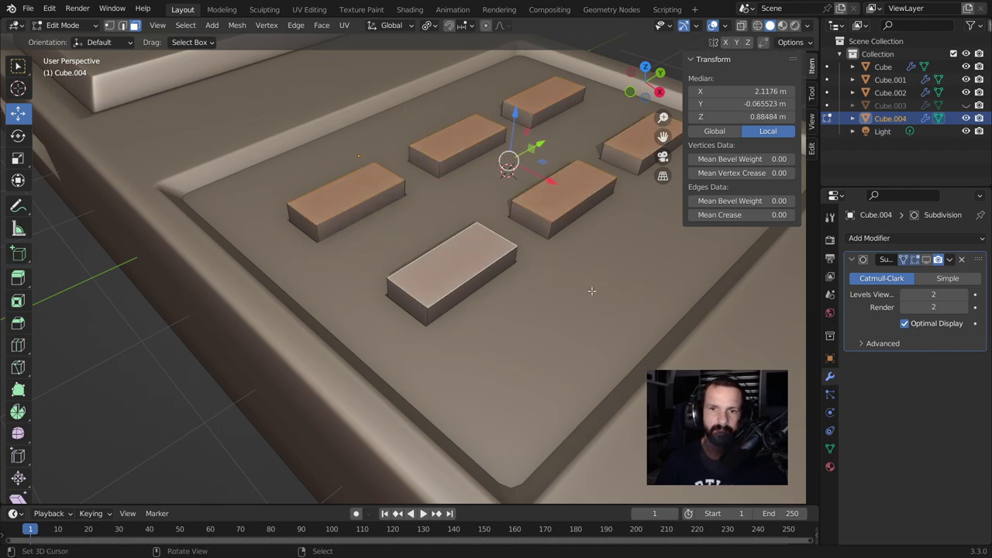
{"action": "scroll", "coordinate": [591, 288], "scroll_direction": "up", "scroll_amount": 3}
Step: Bevel the key top edges about 0.02 m wide, then deselect and return to Object Mode
{"action": "key", "text": "ctrl+b"}
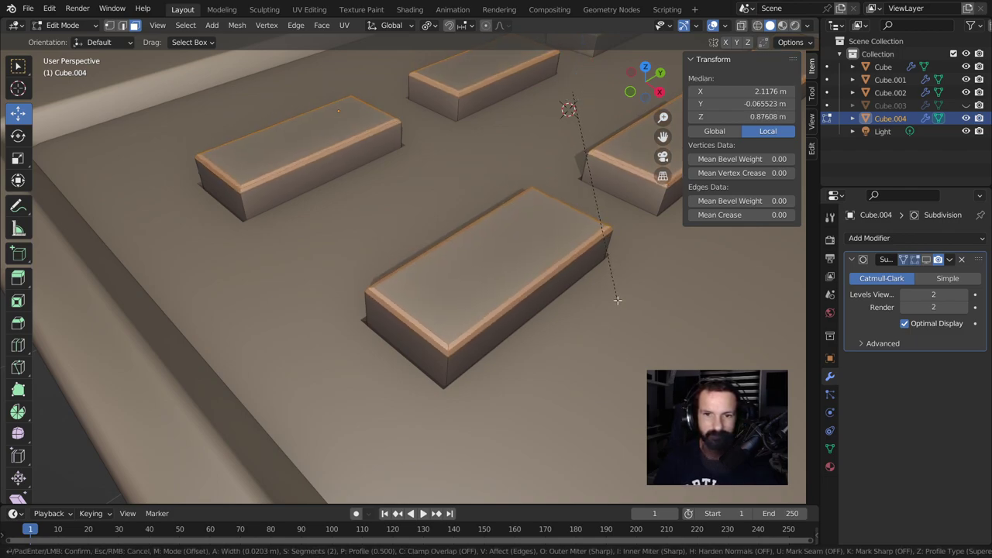
{"action": "left_click", "coordinate": [612, 300]}
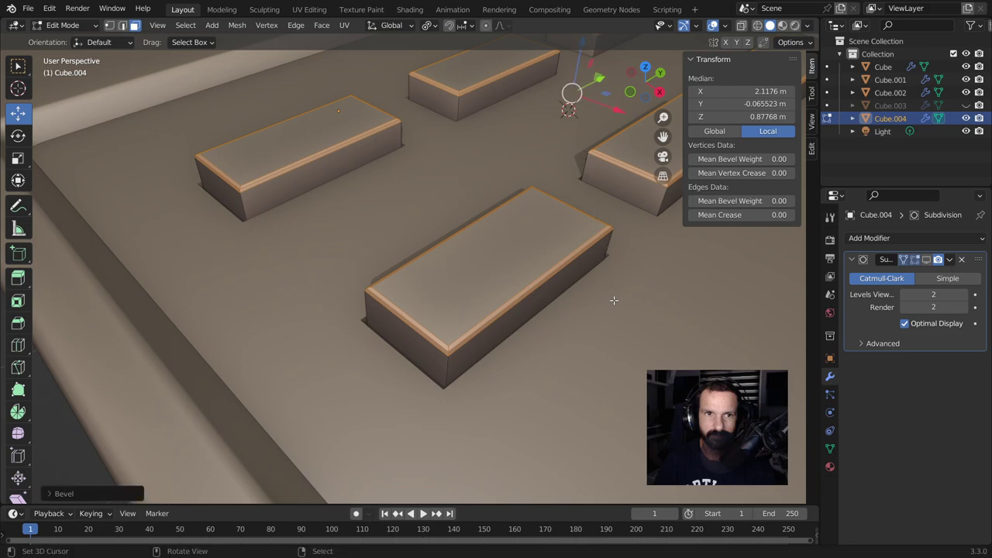
{"action": "key", "text": "alt+a"}
{"action": "scroll", "coordinate": [598, 305], "scroll_direction": "down", "scroll_amount": 5}
{"action": "key", "text": "Tab"}
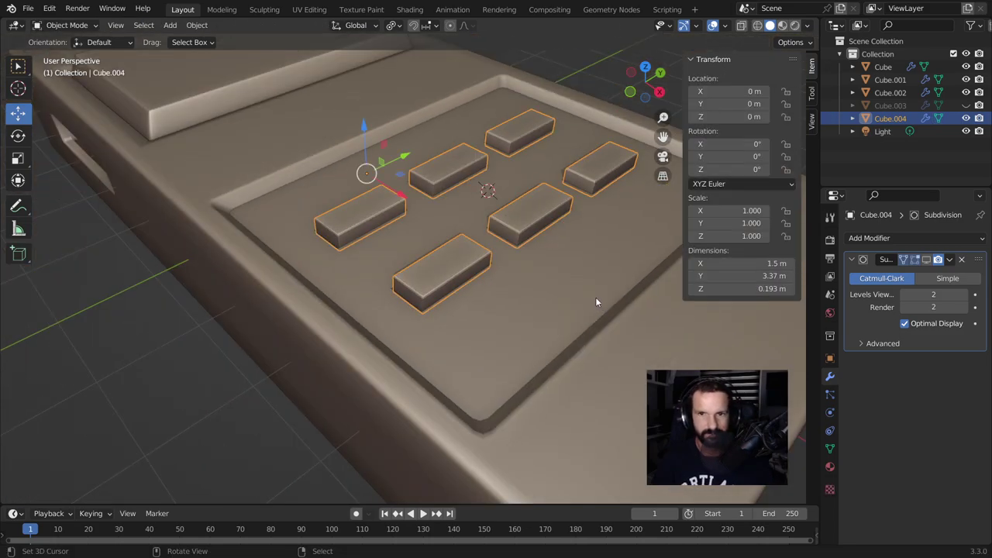
{"action": "scroll", "coordinate": [529, 252], "scroll_direction": "down", "scroll_amount": 5}
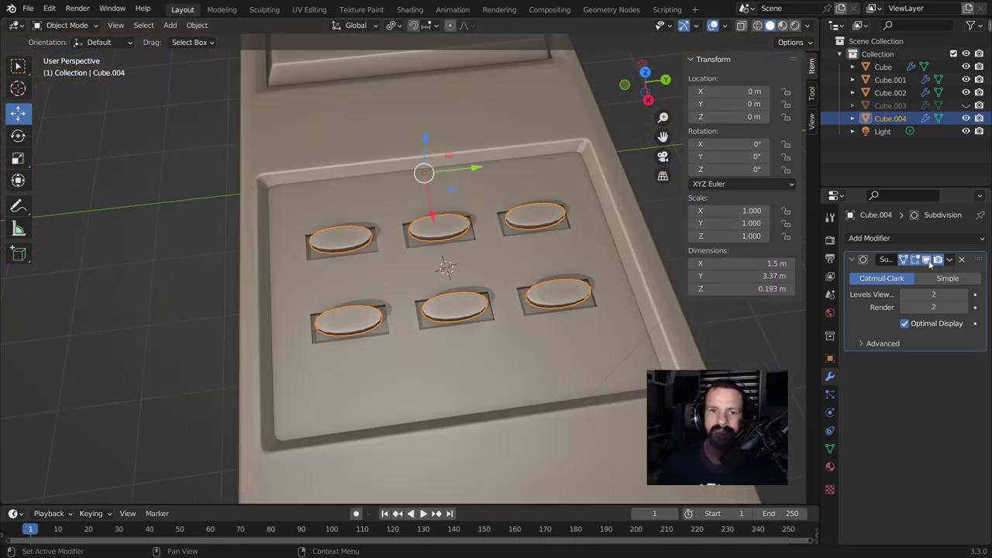
Step: Compare the keys with and without Subdivision, then remove the modifier from Cube.004
{"action": "left_click", "coordinate": [928, 260]}
{"action": "left_click", "coordinate": [928, 260]}
{"action": "left_click", "coordinate": [928, 260]}
{"action": "left_click", "coordinate": [927, 260]}
{"action": "left_click", "coordinate": [963, 260]}
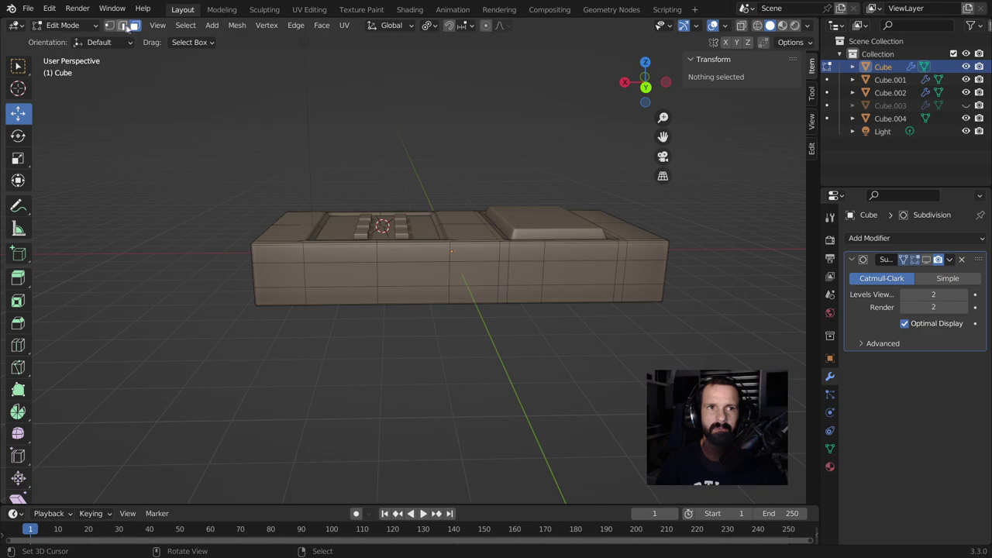
Step: Inset a face on the body's side and nudge it slightly along Y
{"action": "left_click", "coordinate": [526, 271]}
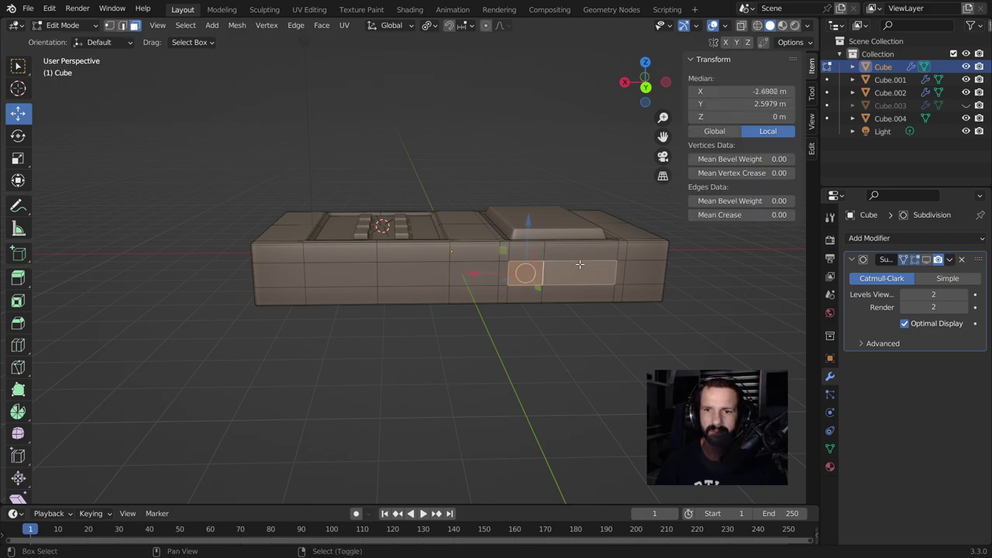
{"action": "key", "text": "i"}
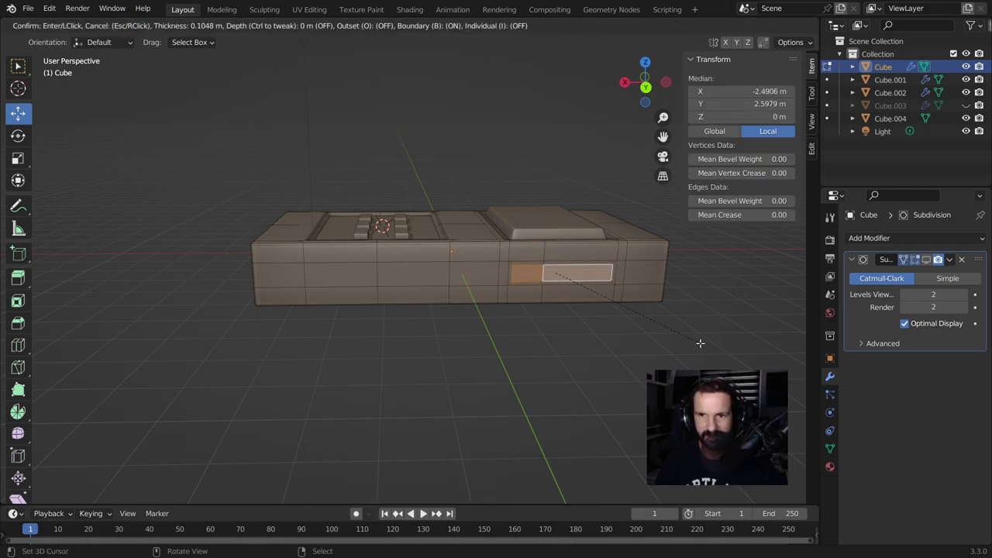
{"action": "left_click", "coordinate": [636, 335]}
{"action": "mouse_move", "coordinate": [636, 334]}
{"action": "middle_mouse_down"}
{"action": "mouse_move", "coordinate": [651, 337]}
{"action": "mouse_move", "coordinate": [457, 369]}
{"action": "middle_mouse_up"}
{"action": "scroll", "coordinate": [651, 337], "scroll_direction": "up", "scroll_amount": 3}
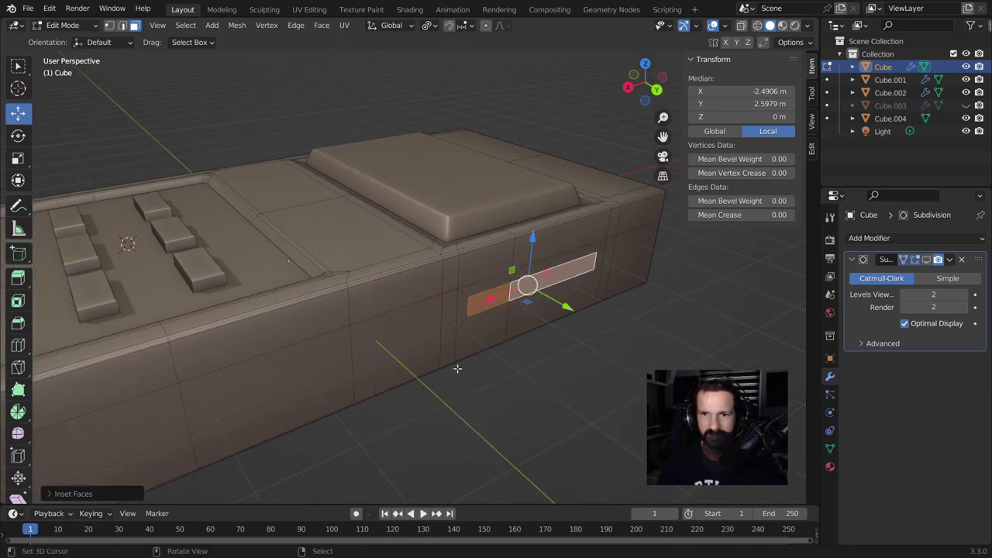
{"action": "left_click_drag", "start_coordinate": [568, 306], "coordinate": [563, 304]}
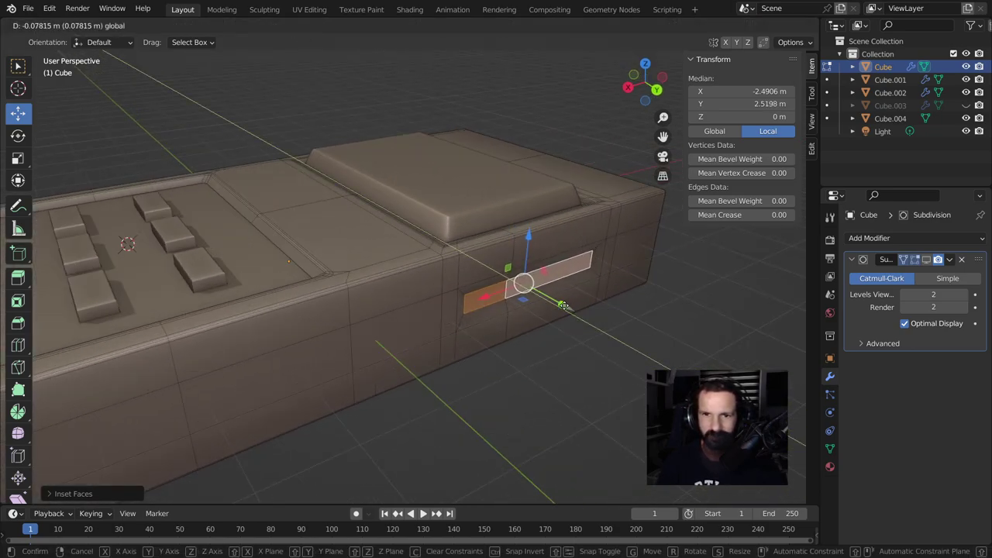
Step: Extrude the slot face inward and delete its faces to open a hole
{"action": "key", "text": "e"}
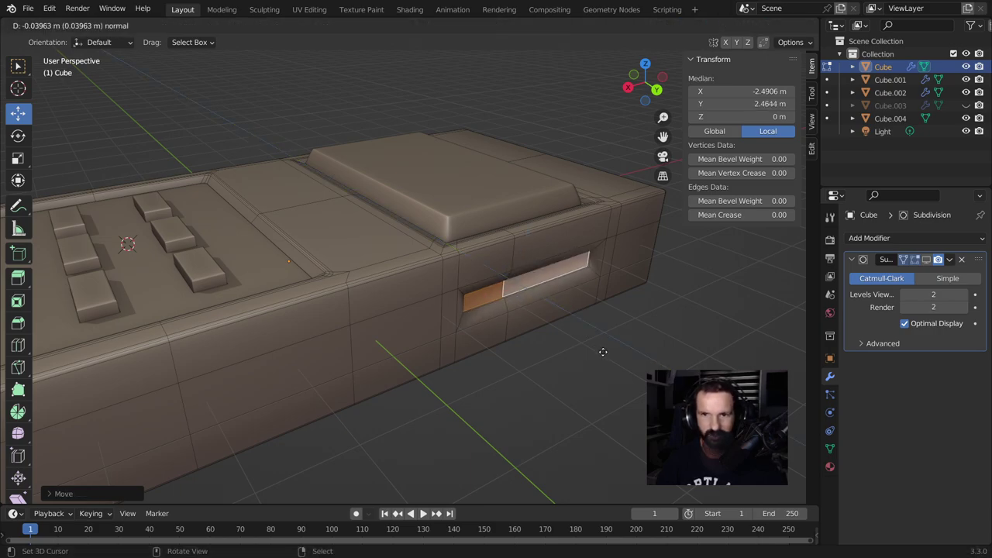
{"action": "left_click", "coordinate": [599, 351]}
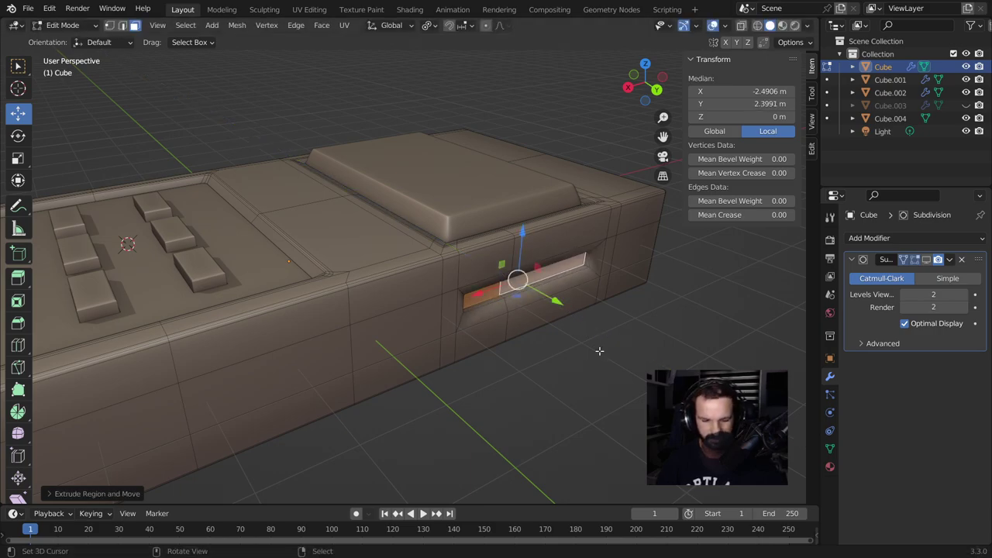
{"action": "key", "text": "x"}
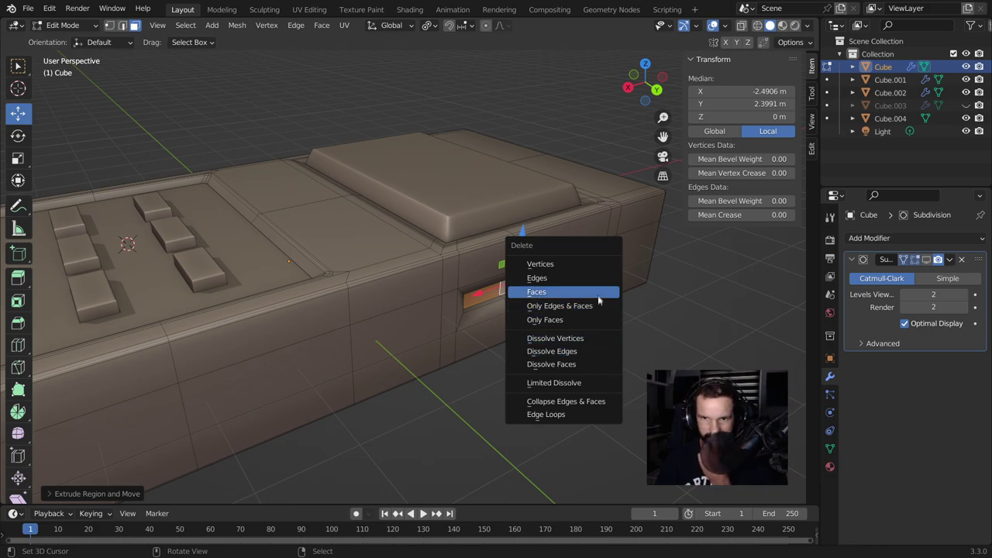
{"action": "left_click", "coordinate": [597, 291]}
{"action": "scroll", "coordinate": [597, 294], "scroll_direction": "up", "scroll_amount": 2}
{"action": "scroll", "coordinate": [594, 293], "scroll_direction": "up", "scroll_amount": 2}
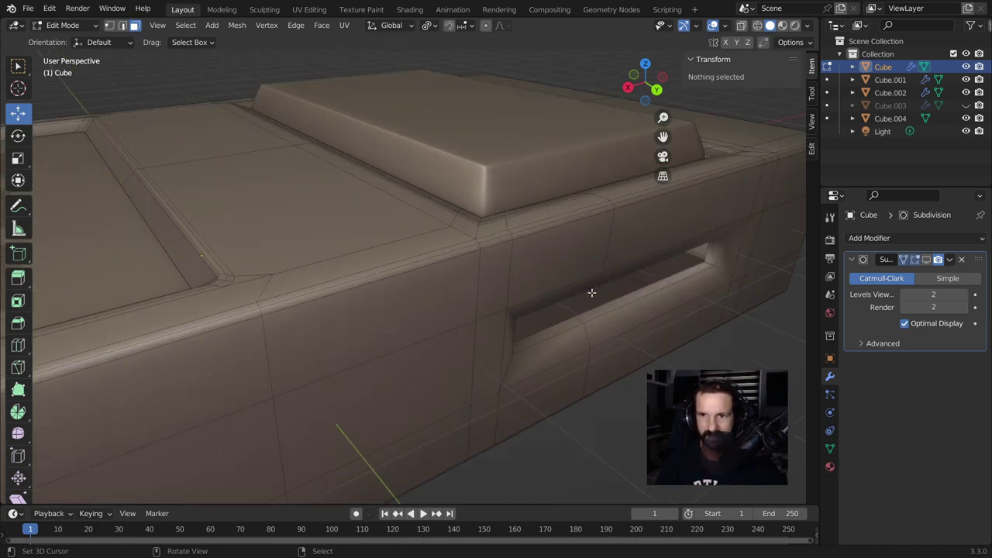
Step: Edge-slide the loop around the hole and add a loop cut to tighten its rim
{"action": "left_click", "coordinate": [585, 333], "text": "alt"}
{"action": "key", "text": "g"}
{"action": "key", "text": "g"}
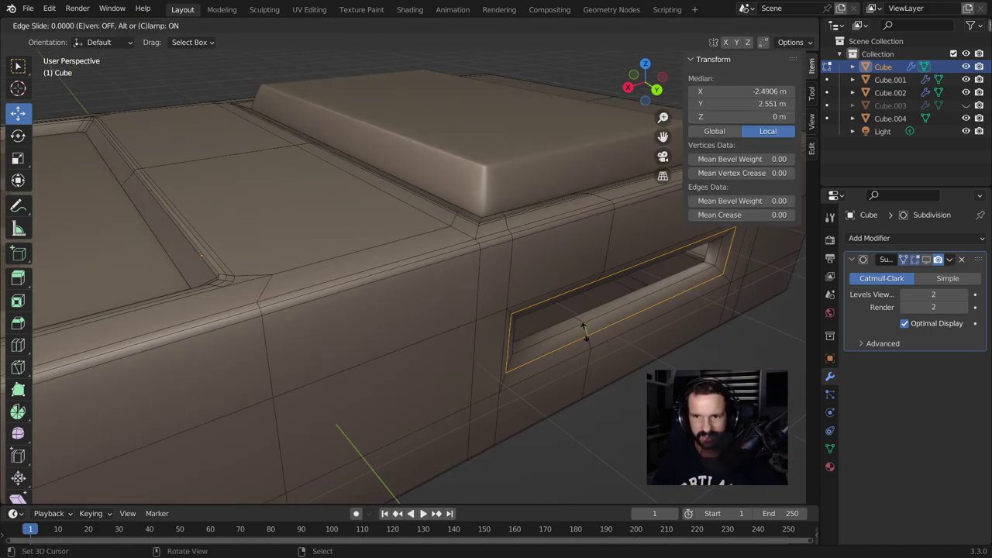
{"action": "left_click", "coordinate": [581, 323]}
{"action": "key", "text": "ctrl+r"}
{"action": "left_click", "coordinate": [587, 335]}
{"action": "left_click", "coordinate": [588, 338]}
{"action": "scroll", "coordinate": [625, 295], "scroll_direction": "down", "scroll_amount": 3}
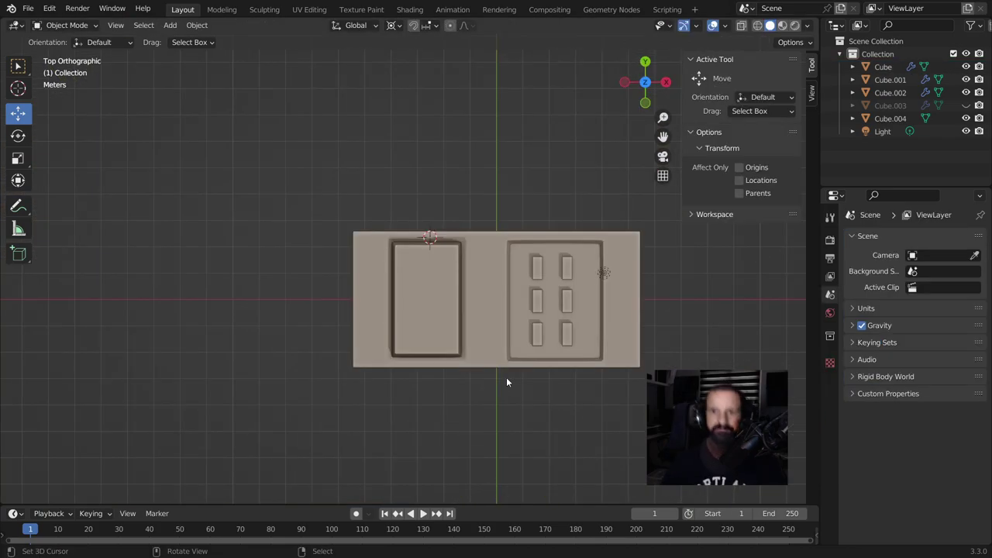
{"action": "scroll", "coordinate": [506, 379], "scroll_direction": "up", "scroll_amount": 1}
{"action": "scroll", "coordinate": [543, 399], "scroll_direction": "up", "scroll_amount": 2}
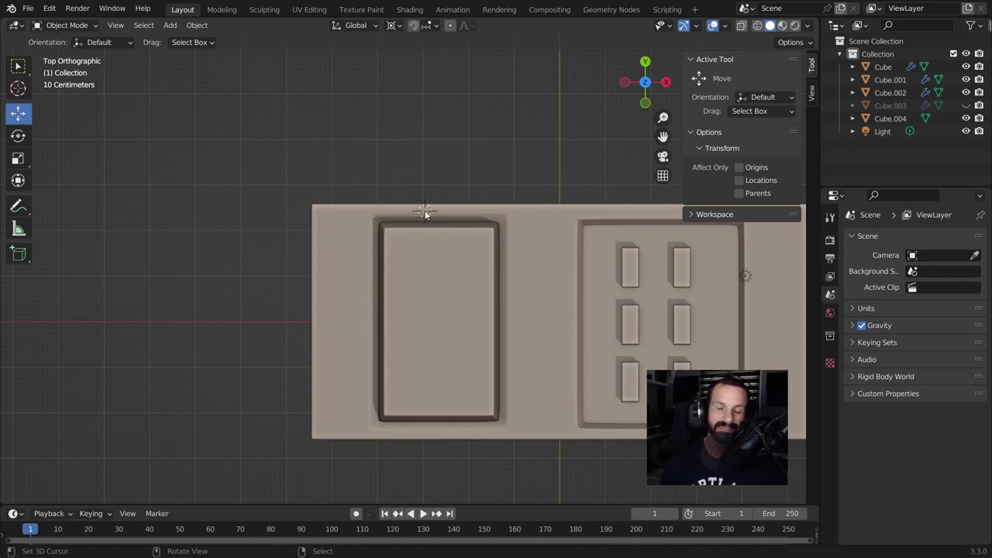
Step: Add a Circle mesh with 8 vertices and reposition it
{"action": "key", "text": "shift+a"}
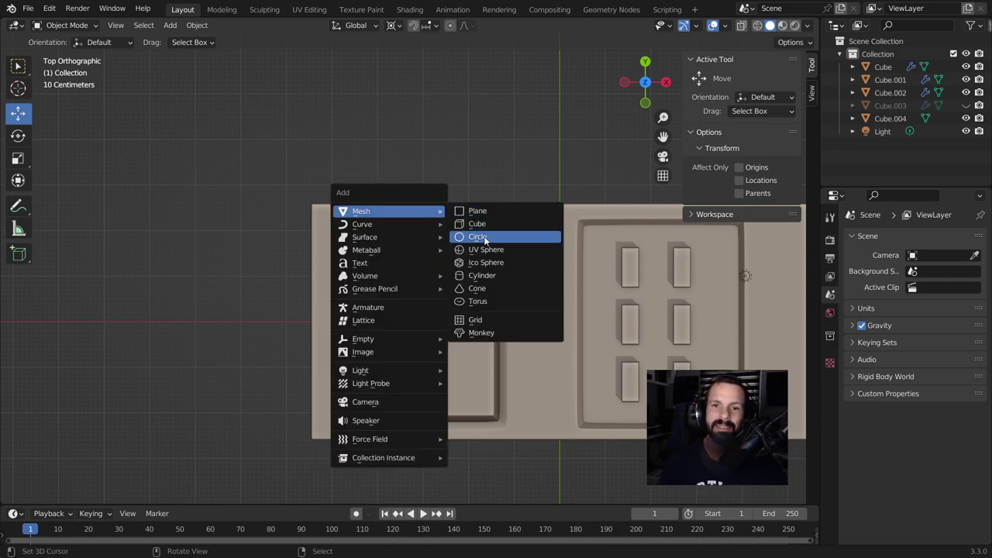
{"action": "left_click", "coordinate": [485, 239]}
{"action": "left_click", "coordinate": [182, 354]}
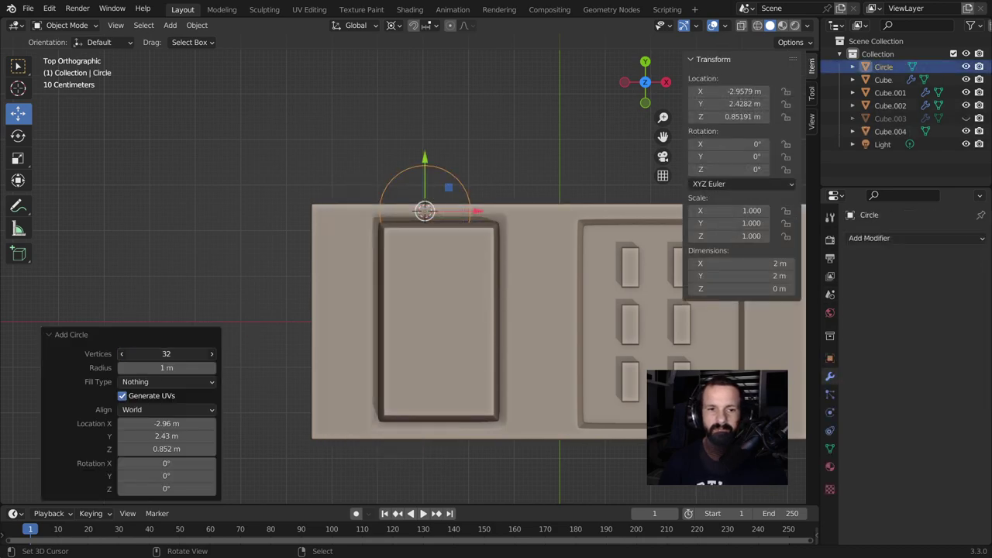
{"action": "type", "text": "8"}
{"action": "key", "text": "Return"}
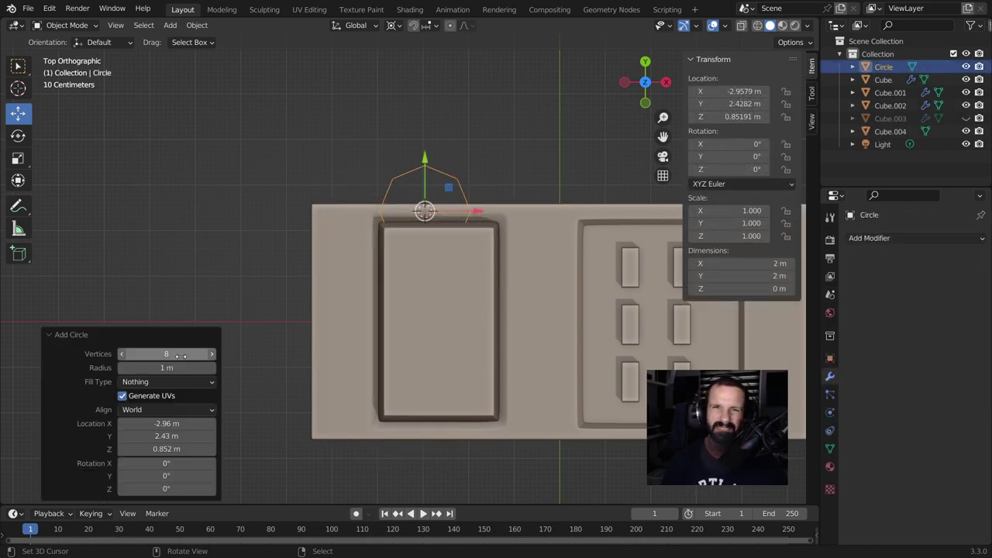
{"action": "key", "text": "Tab"}
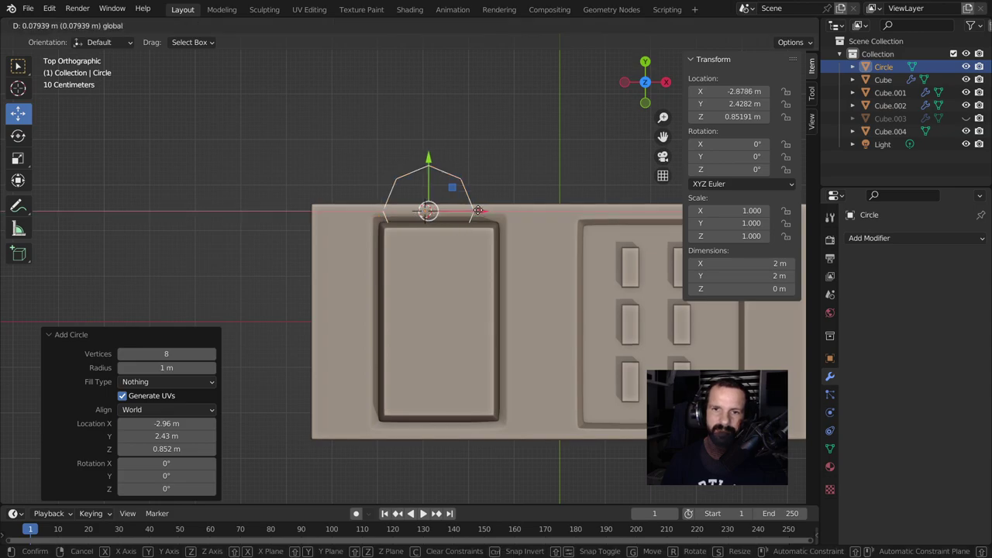
{"action": "left_click", "coordinate": [478, 210]}
Step: Isolate the octagon in local view, fill it with a face, and inset an inner ring
{"action": "key", "text": "KP_Divide"}
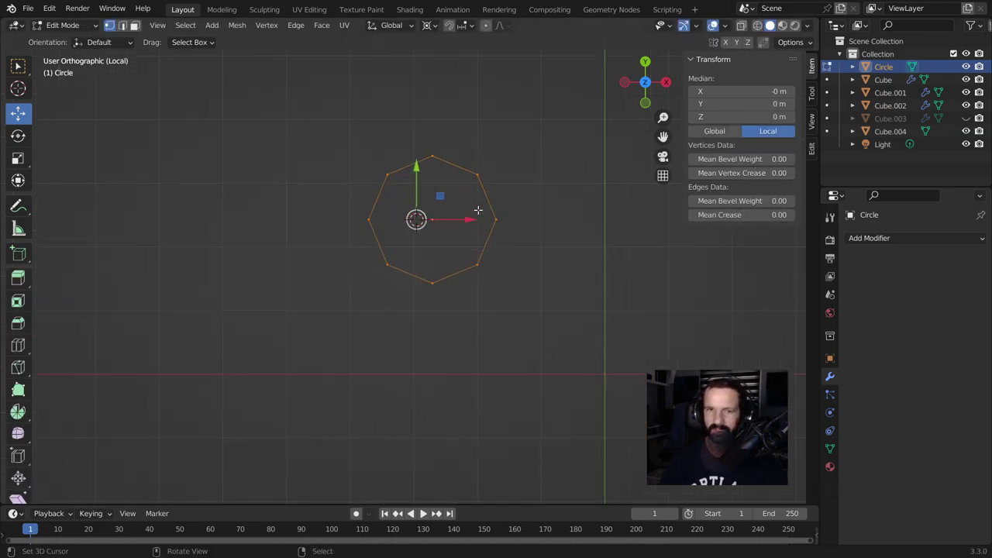
{"action": "key", "text": "Tab"}
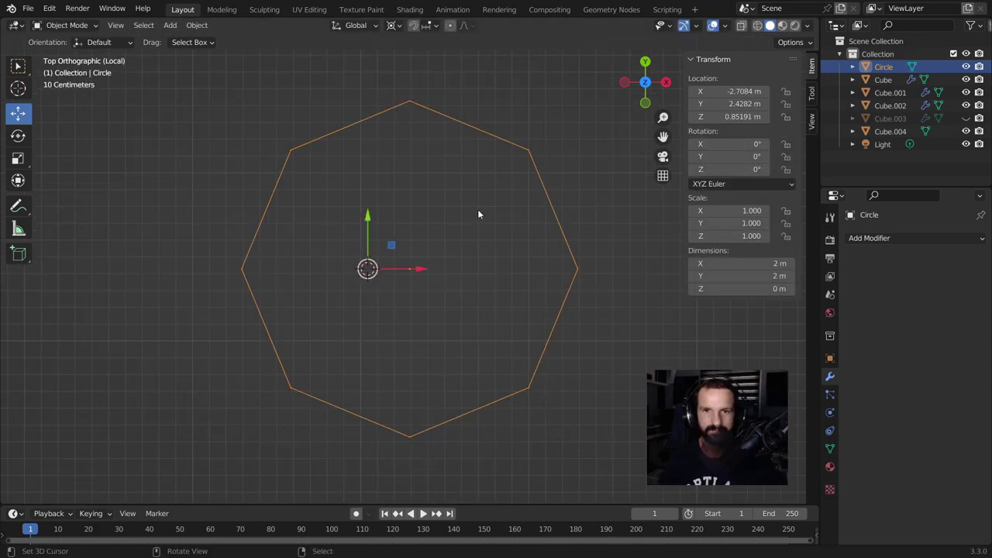
{"action": "key", "text": "Tab"}
{"action": "key", "text": "f"}
{"action": "scroll", "coordinate": [506, 312], "scroll_direction": "down", "scroll_amount": 1}
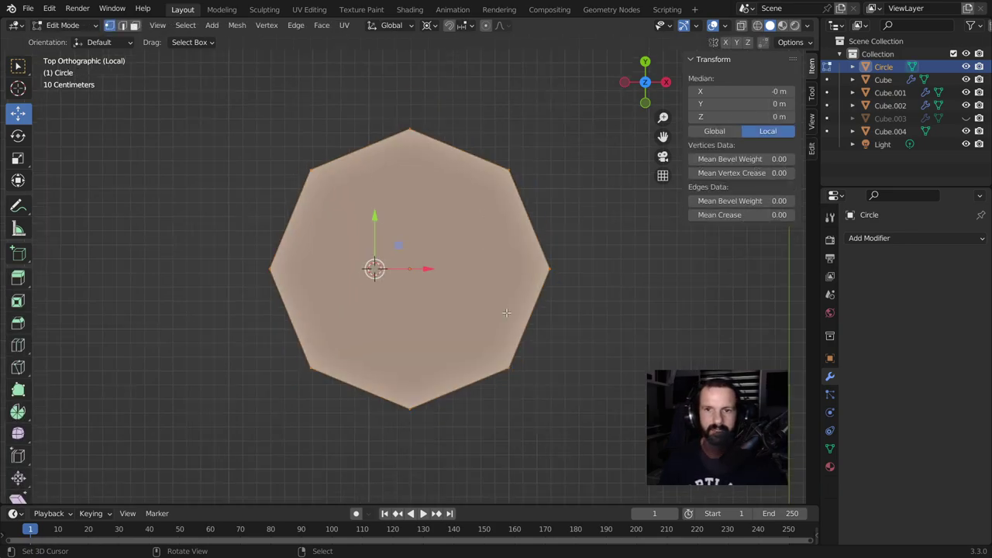
{"action": "scroll", "coordinate": [506, 312], "scroll_direction": "down", "scroll_amount": 1}
{"action": "key", "text": "i"}
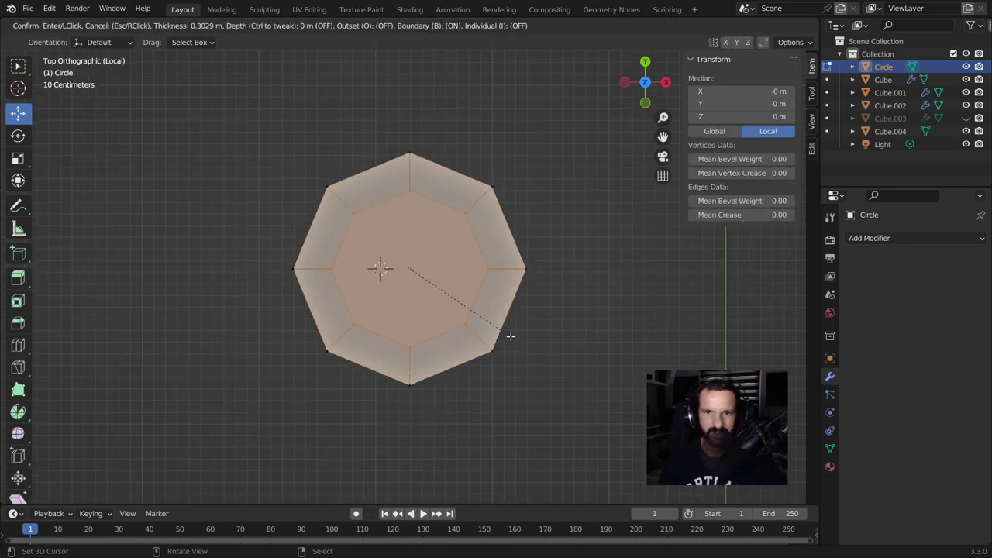
{"action": "left_click", "coordinate": [509, 337]}
Step: Connect the top and bottom inner vertices of the octagon with an edge
{"action": "left_click", "coordinate": [262, 218]}
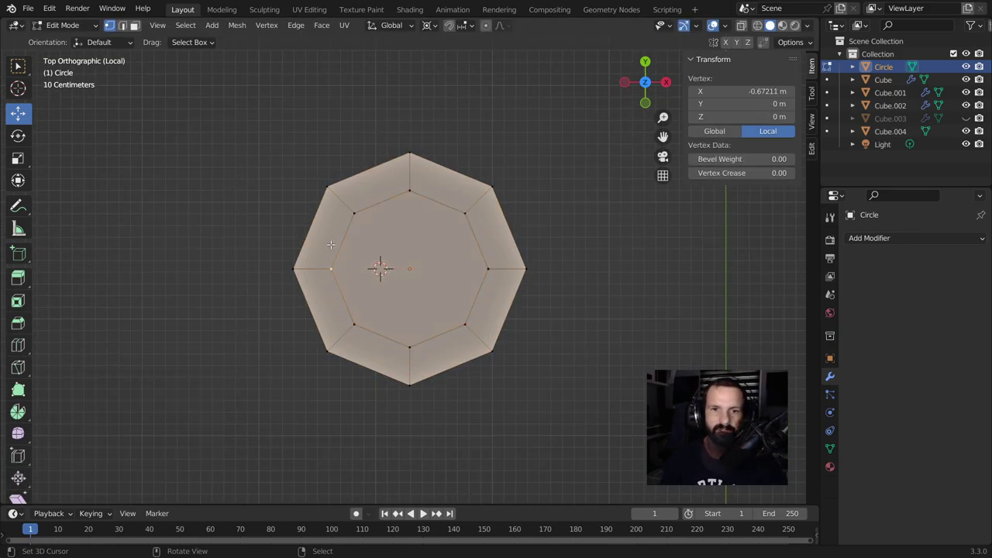
{"action": "left_click", "coordinate": [458, 265], "text": "shift"}
{"action": "key", "text": "alt+a"}
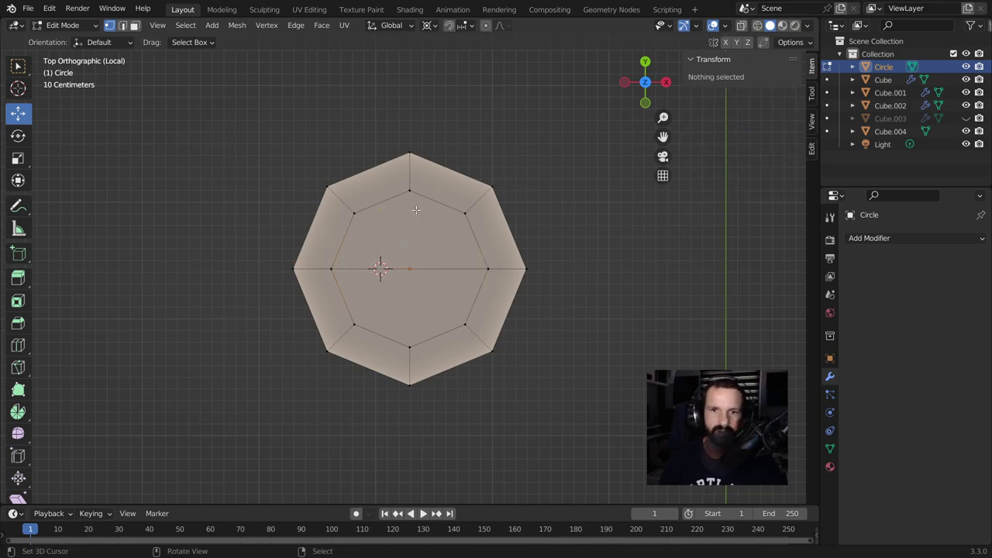
{"action": "left_click", "coordinate": [409, 191]}
{"action": "left_click", "coordinate": [409, 346], "text": "shift"}
{"action": "key", "text": "j"}
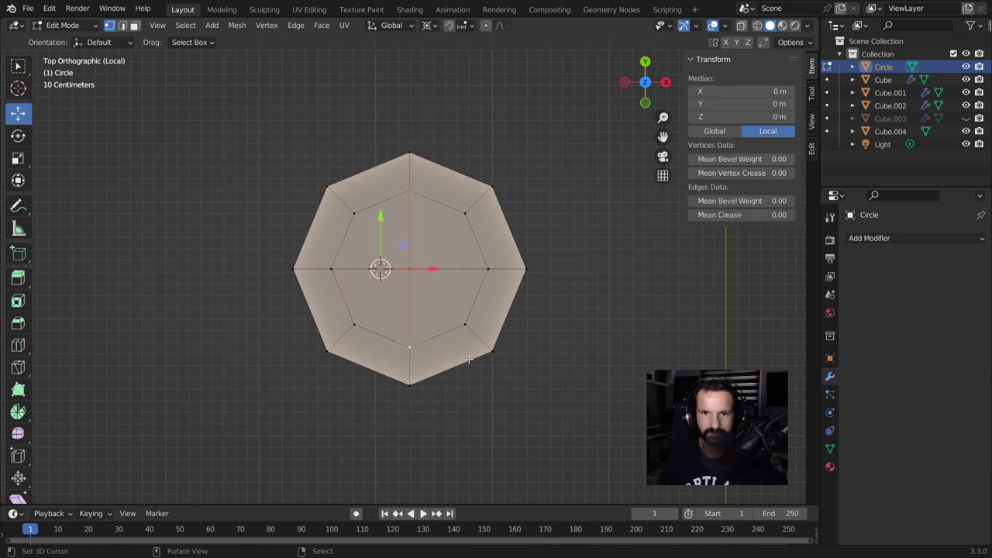
{"action": "scroll", "coordinate": [470, 359], "scroll_direction": "down", "scroll_amount": 3}
{"action": "scroll", "coordinate": [406, 291], "scroll_direction": "up", "scroll_amount": 1}
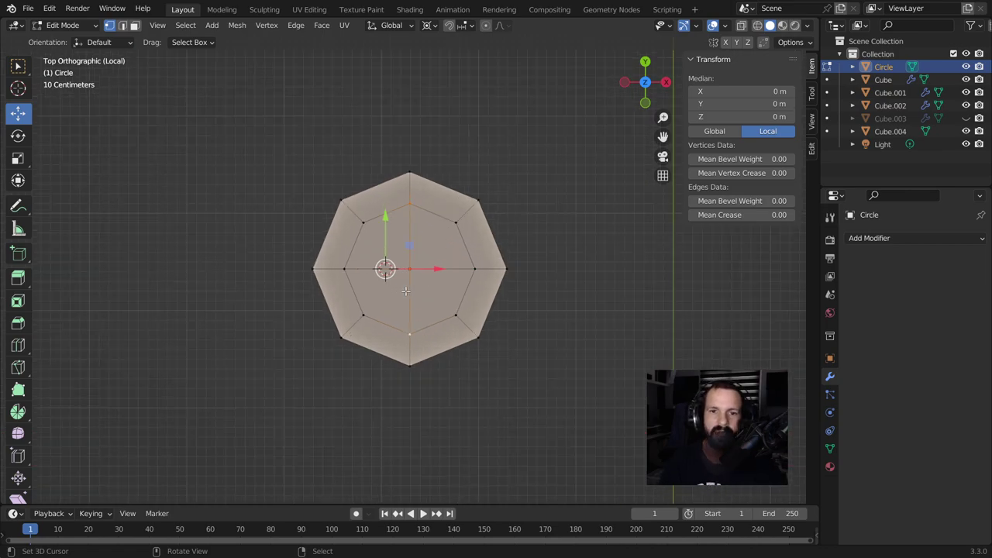
{"action": "scroll", "coordinate": [388, 255], "scroll_direction": "up", "scroll_amount": 3}
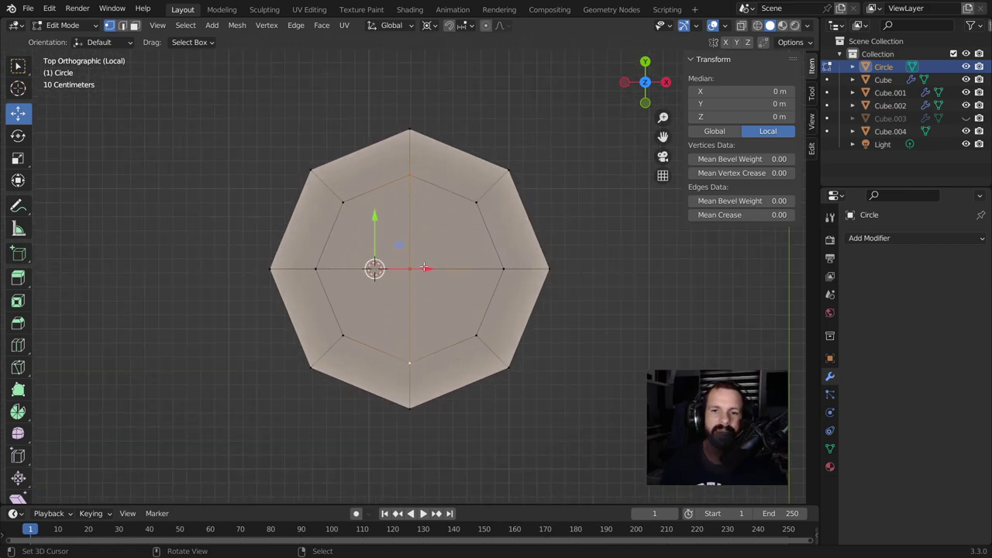
{"action": "key", "text": "Tab"}
{"action": "scroll", "coordinate": [424, 322], "scroll_direction": "down", "scroll_amount": 2}
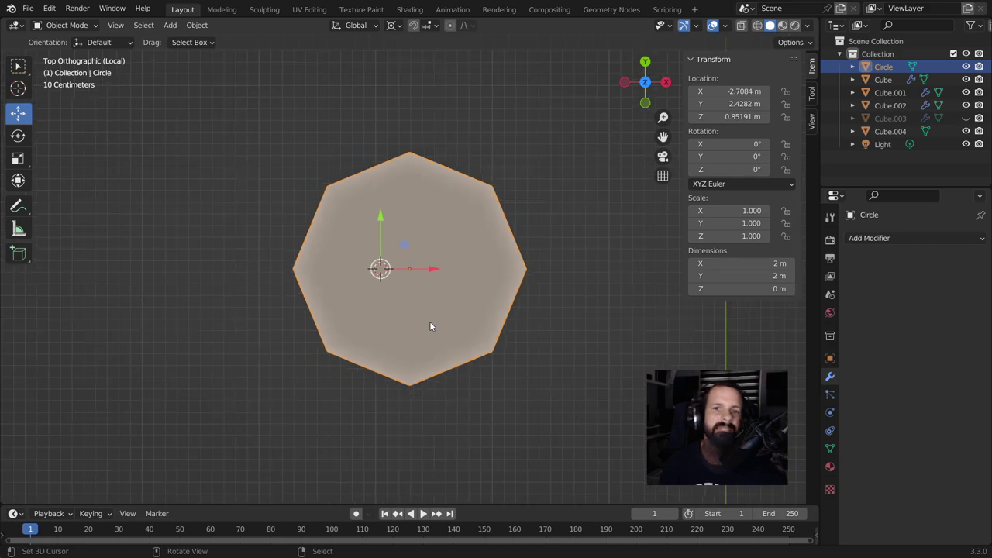
{"action": "middle_click_drag", "start_coordinate": [592, 350], "coordinate": [368, 236]}
{"action": "key", "text": "Tab"}
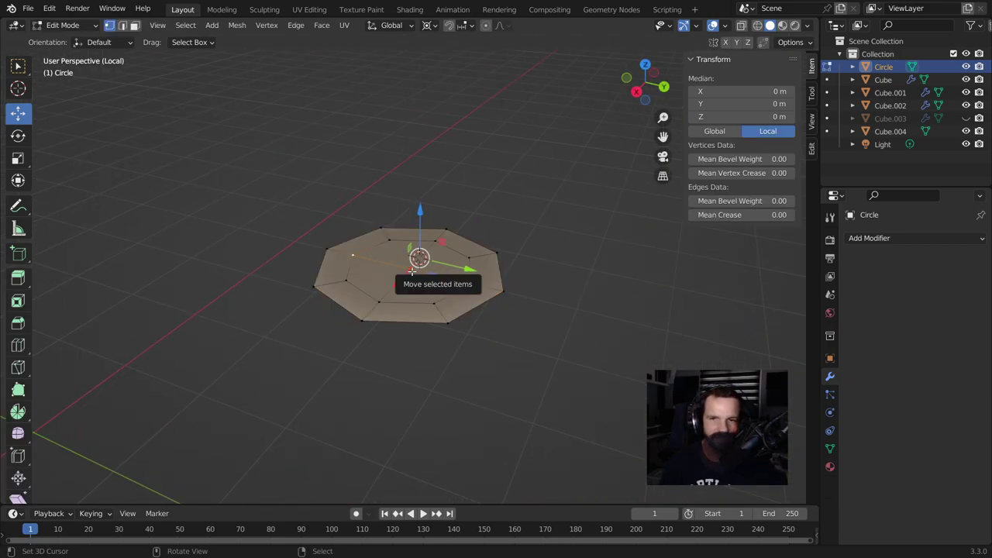
Step: Exit local view, select the whole circle, lower it, snap the cursor to it and enlarge it
{"action": "key", "text": "KP_Divide"}
{"action": "middle_click_drag", "start_coordinate": [568, 381], "coordinate": [366, 283]}
{"action": "key", "text": "l"}
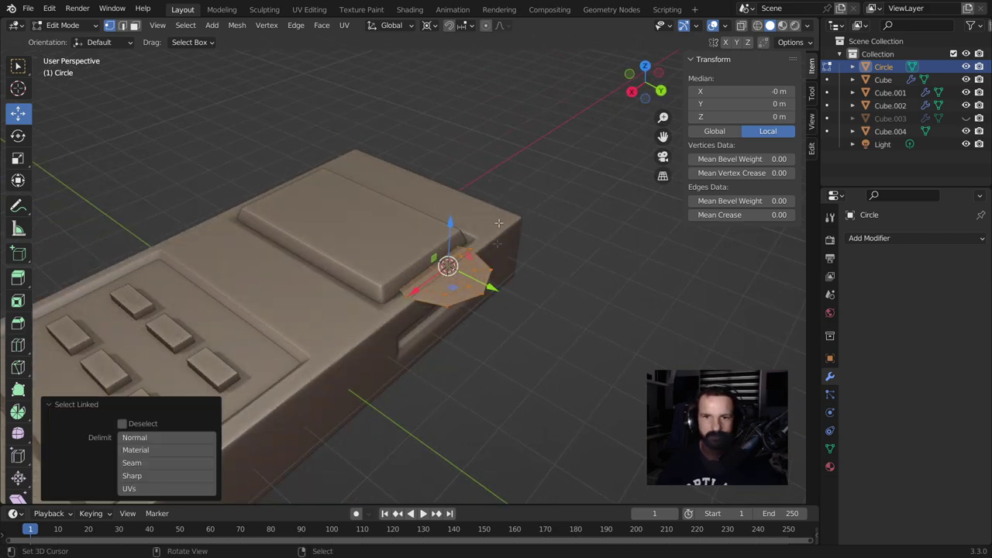
{"action": "left_click_drag", "start_coordinate": [448, 225], "coordinate": [461, 256]}
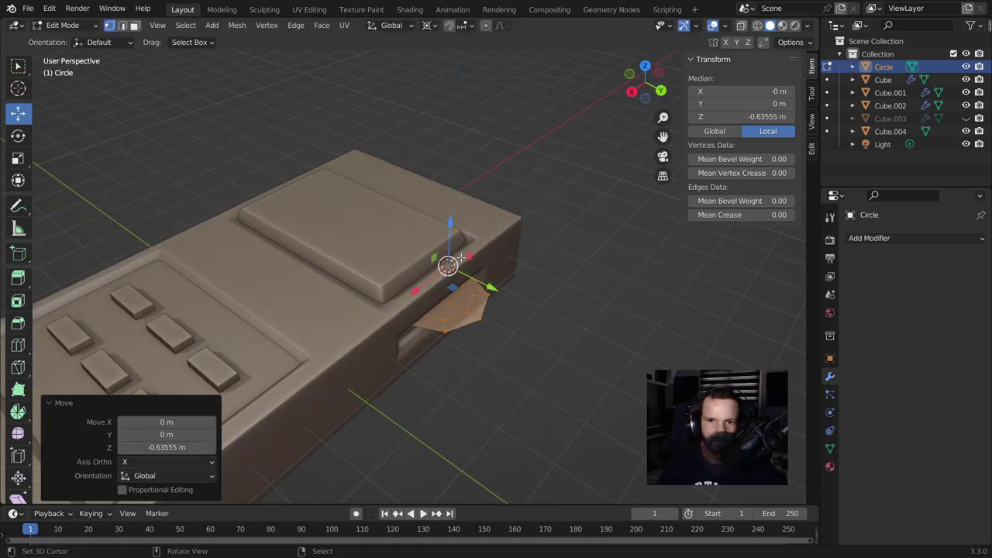
{"action": "key", "text": "shift+s"}
{"action": "left_click", "coordinate": [507, 414]}
{"action": "key", "text": "s"}
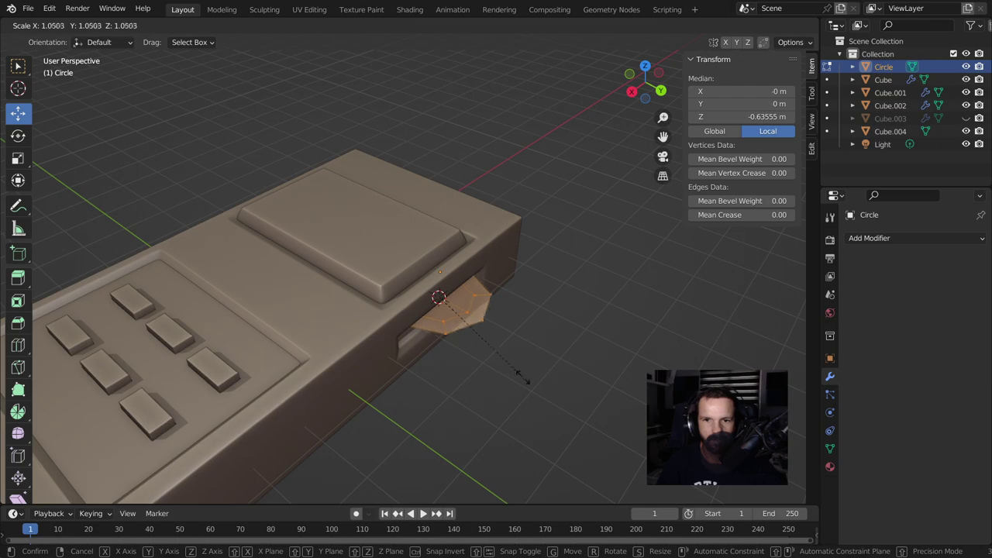
{"action": "left_click", "coordinate": [544, 391]}
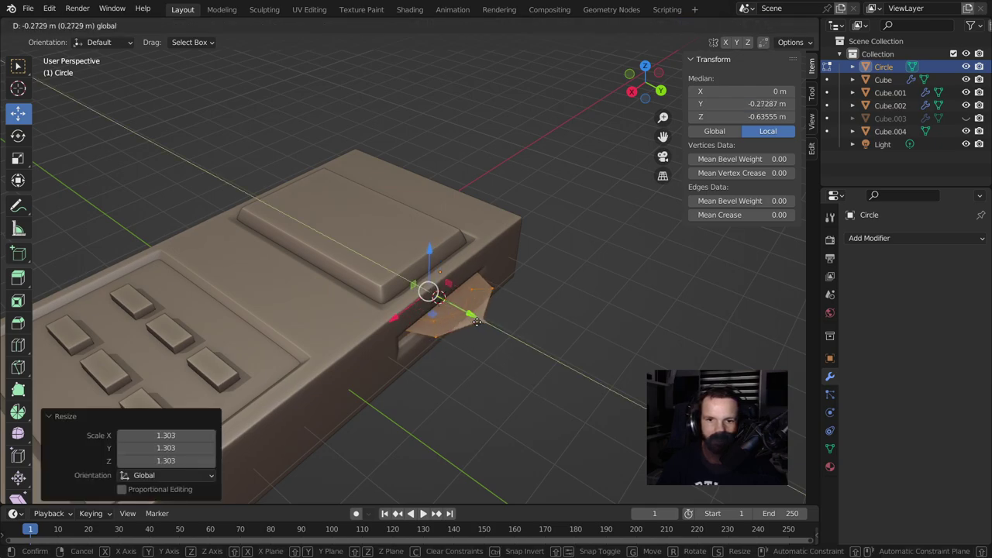
Step: Resize the octagon and slide it down into the body's side slot
{"action": "left_click_drag", "start_coordinate": [490, 324], "coordinate": [470, 321]}
{"action": "key", "text": "s"}
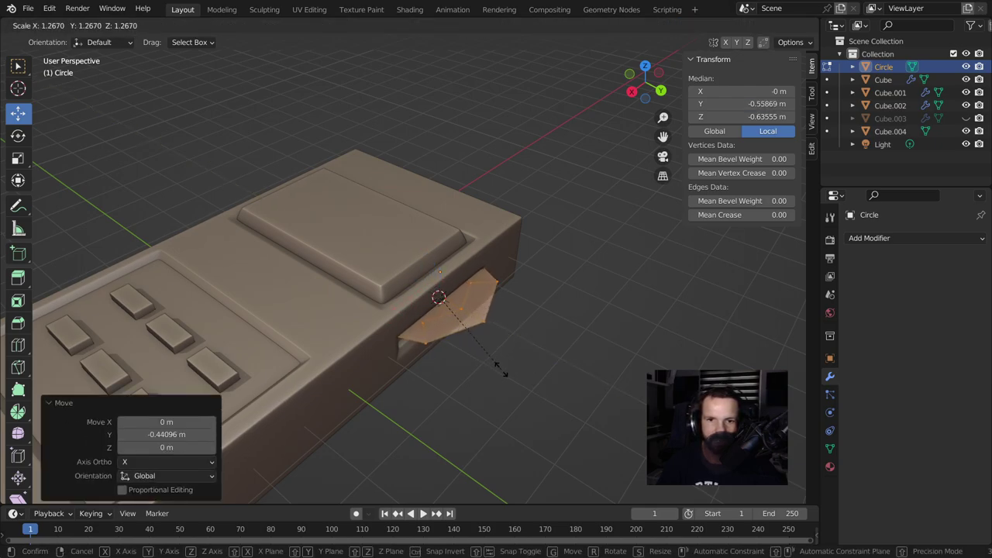
{"action": "left_click", "coordinate": [502, 371]}
{"action": "left_click_drag", "start_coordinate": [480, 315], "coordinate": [473, 313]}
{"action": "middle_click_drag", "start_coordinate": [474, 317], "coordinate": [451, 288]}
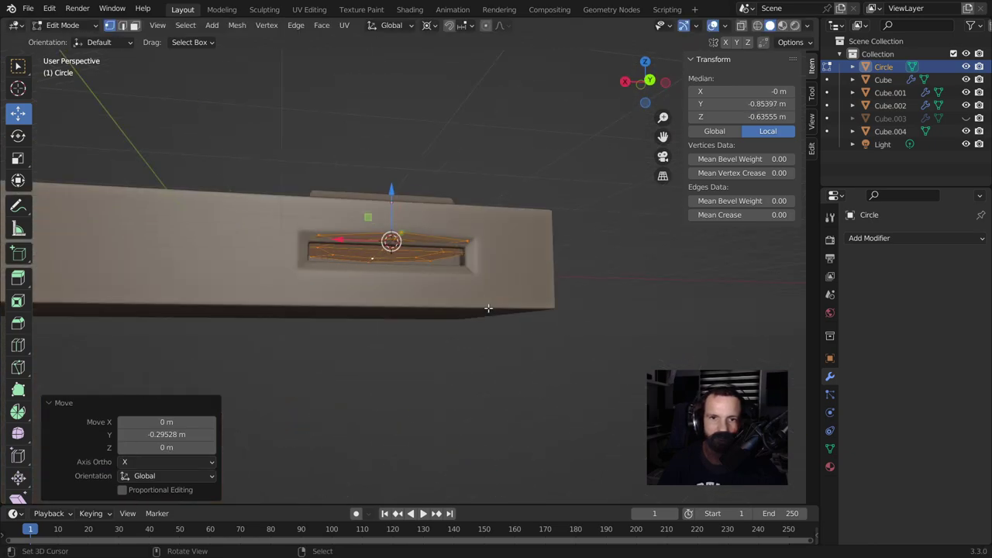
{"action": "left_click_drag", "start_coordinate": [387, 186], "coordinate": [417, 287]}
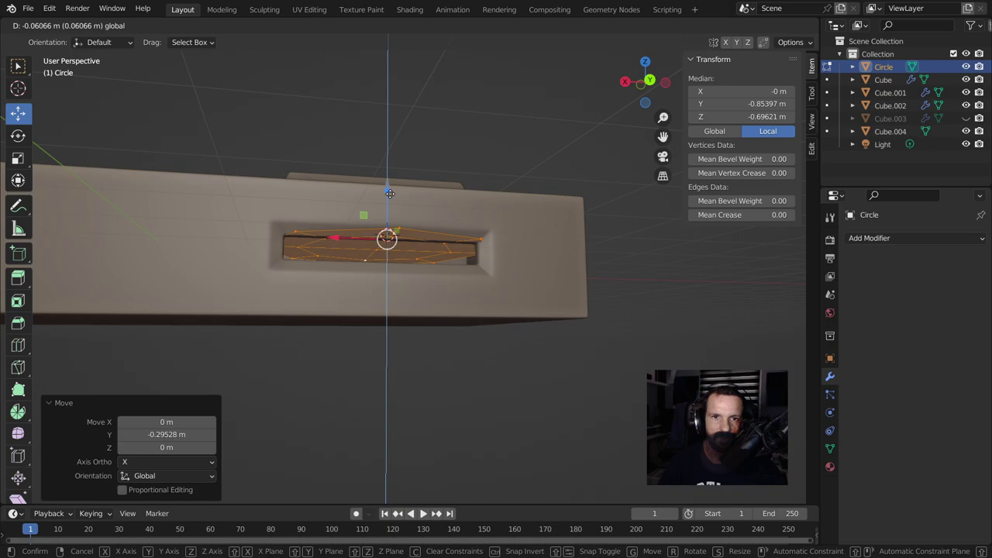
Step: Extrude the octagon along Z into a 0.249 m-thick block and leave Edit Mode
{"action": "key", "text": "g"}
{"action": "key", "text": "z"}
{"action": "key", "text": "z"}
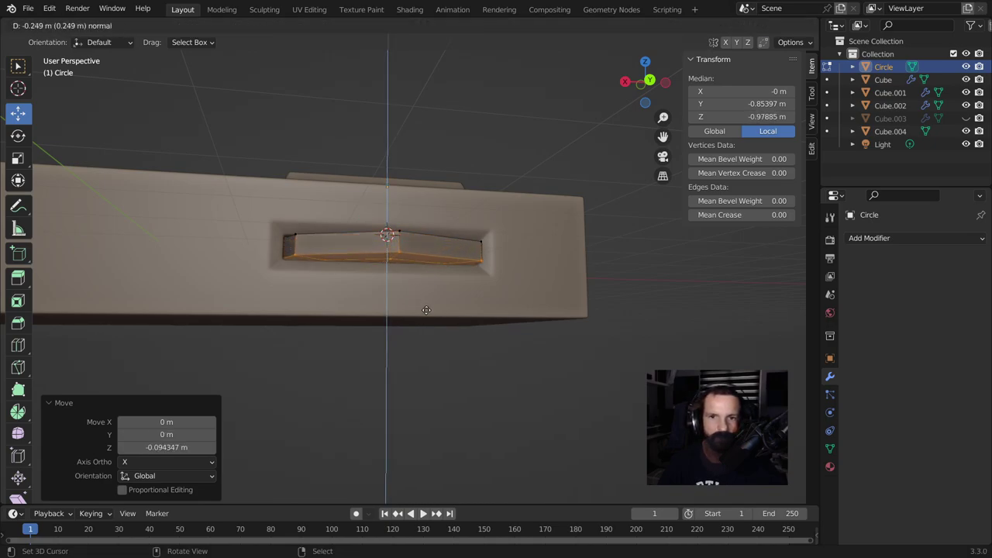
{"action": "left_click", "coordinate": [426, 306]}
{"action": "middle_click_drag", "start_coordinate": [426, 306], "coordinate": [496, 318]}
{"action": "key", "text": "Tab"}
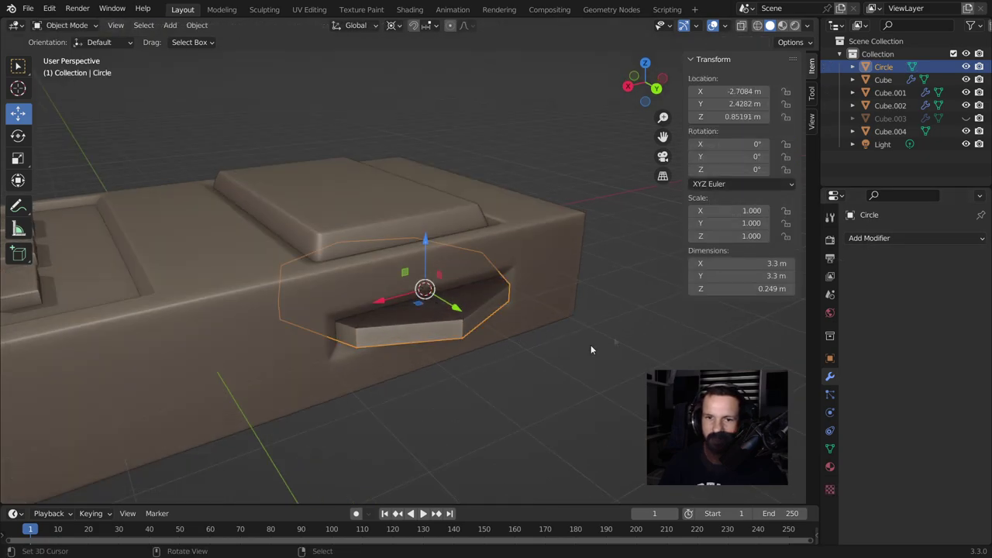
Step: Recalculate the circle piece's normals and add a Subdivision Surface modifier at viewport level 2
{"action": "key", "text": "Tab"}
{"action": "key", "text": "a"}
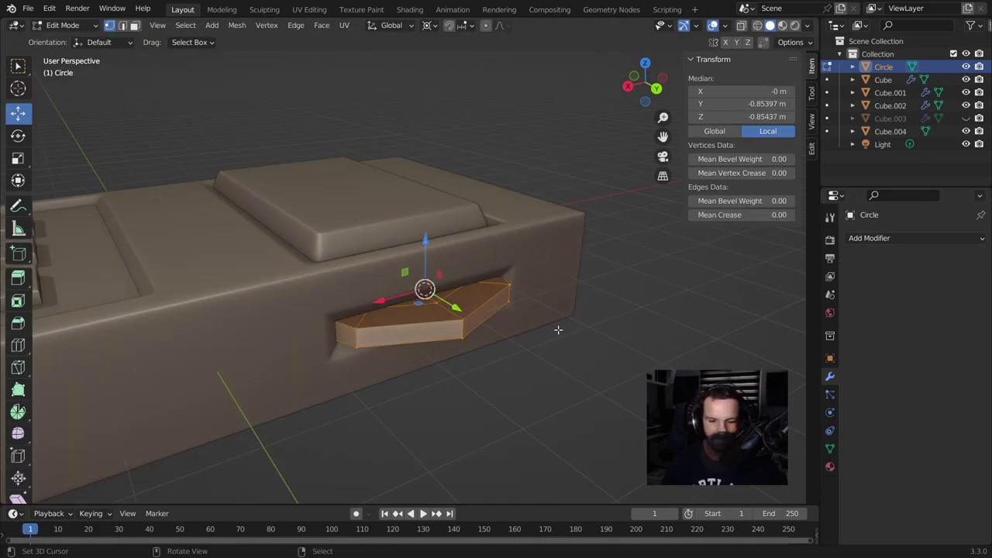
{"action": "key", "text": "shift+n"}
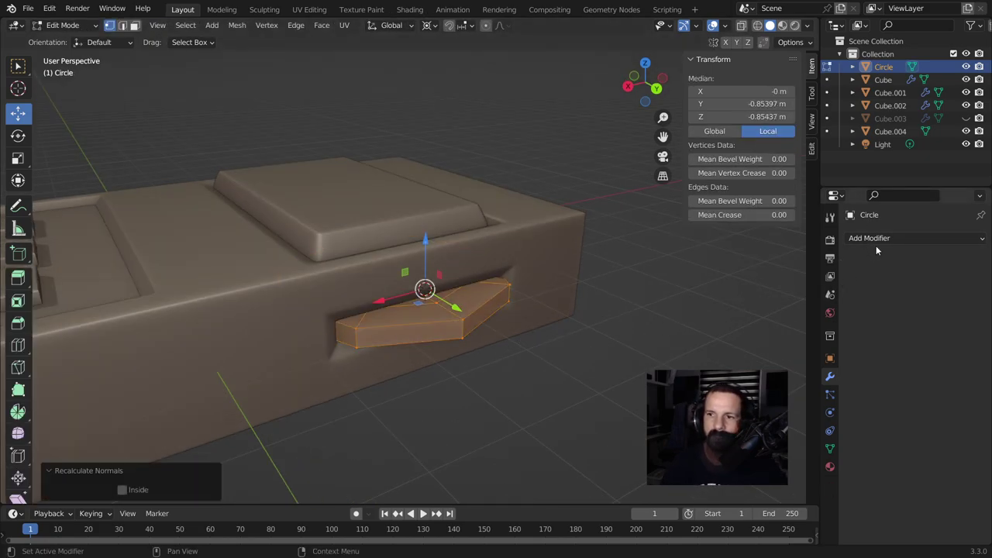
{"action": "left_click", "coordinate": [876, 240]}
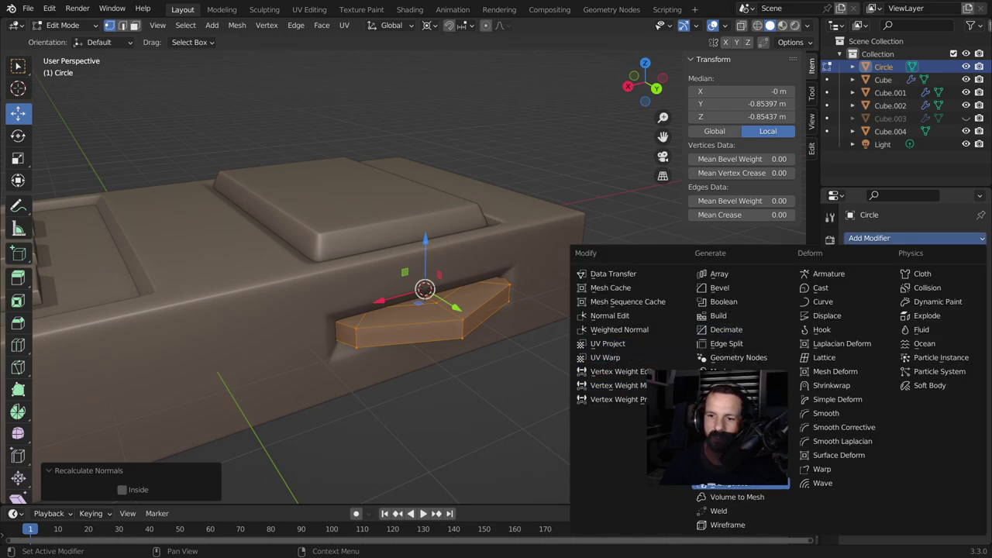
{"action": "left_click", "coordinate": [728, 469]}
{"action": "left_click", "coordinate": [964, 295]}
{"action": "scroll", "coordinate": [527, 380], "scroll_direction": "up", "scroll_amount": 3}
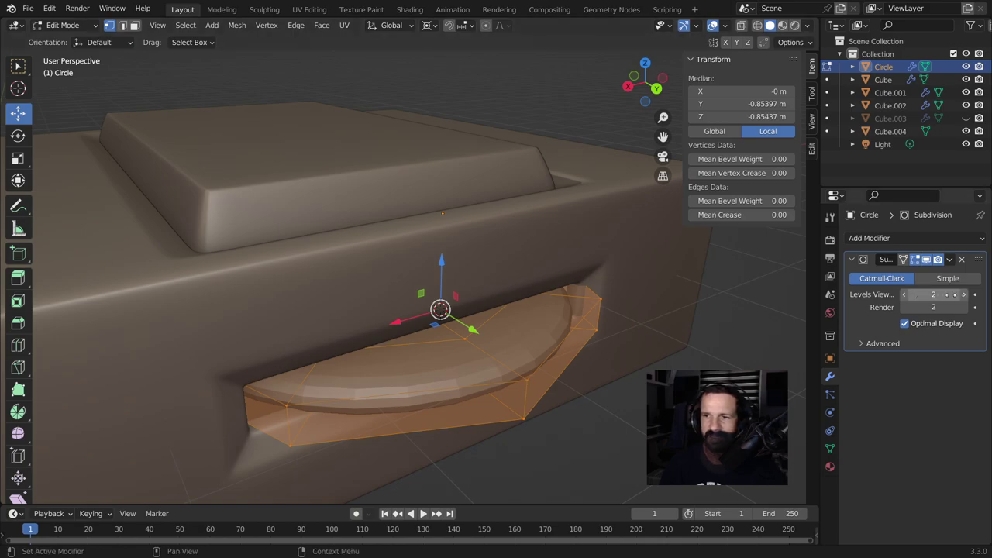
{"action": "left_click", "coordinate": [964, 295]}
{"action": "left_click", "coordinate": [904, 294]}
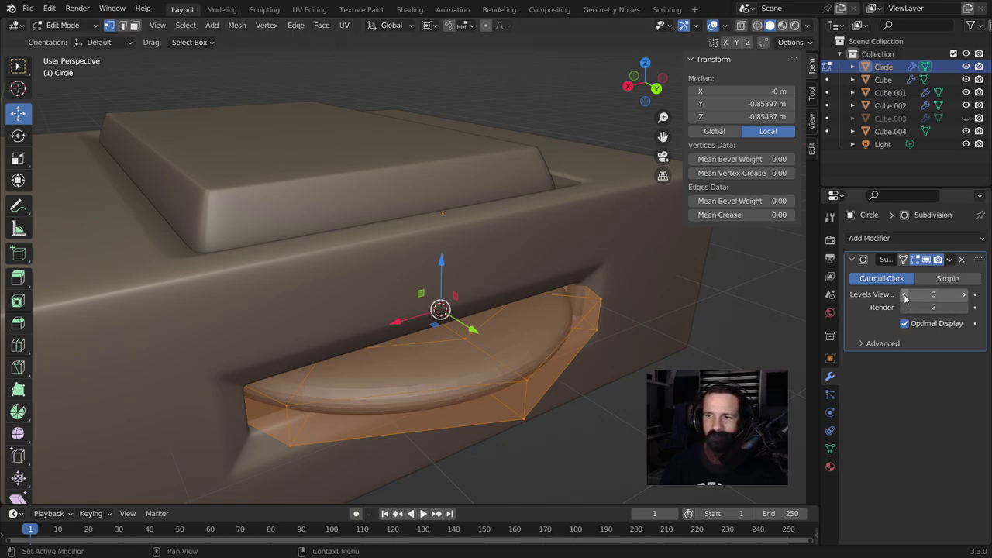
Step: Apply Shade Smooth to the circle piece
{"action": "key", "text": "Tab"}
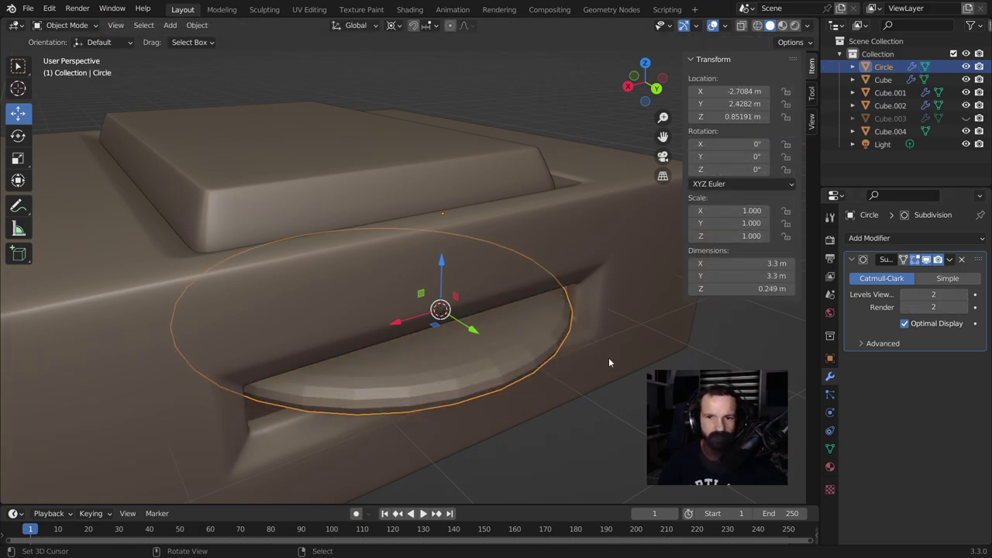
{"action": "right_click", "coordinate": [608, 357]}
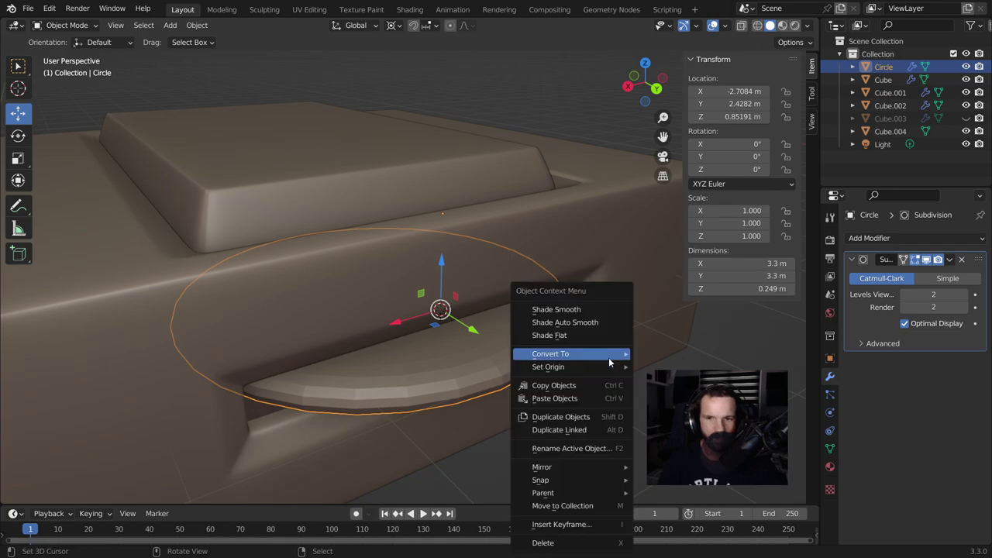
{"action": "left_click", "coordinate": [582, 310]}
{"action": "middle_click_drag", "start_coordinate": [620, 407], "coordinate": [599, 373]}
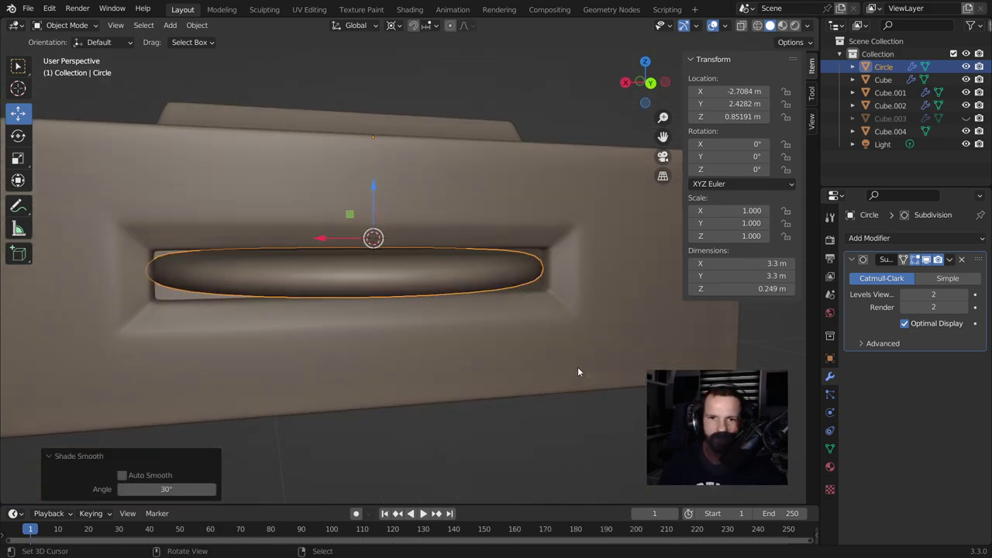
Step: Add a centred loop cut around the piece's middle, discarding a trial bevel
{"action": "key", "text": "Tab"}
{"action": "key", "text": "ctrl+r"}
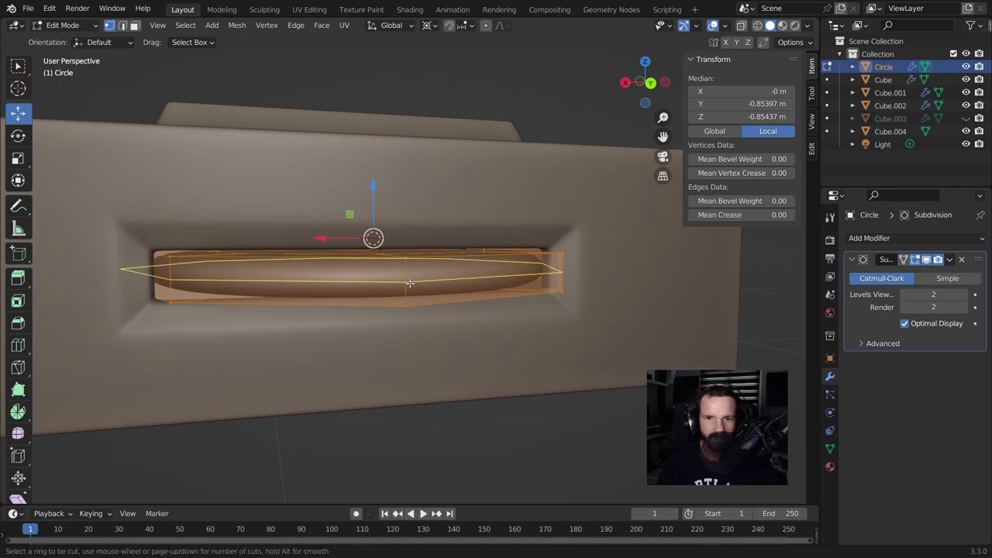
{"action": "left_click", "coordinate": [410, 283]}
{"action": "right_click", "coordinate": [411, 284]}
{"action": "key", "text": "ctrl+b"}
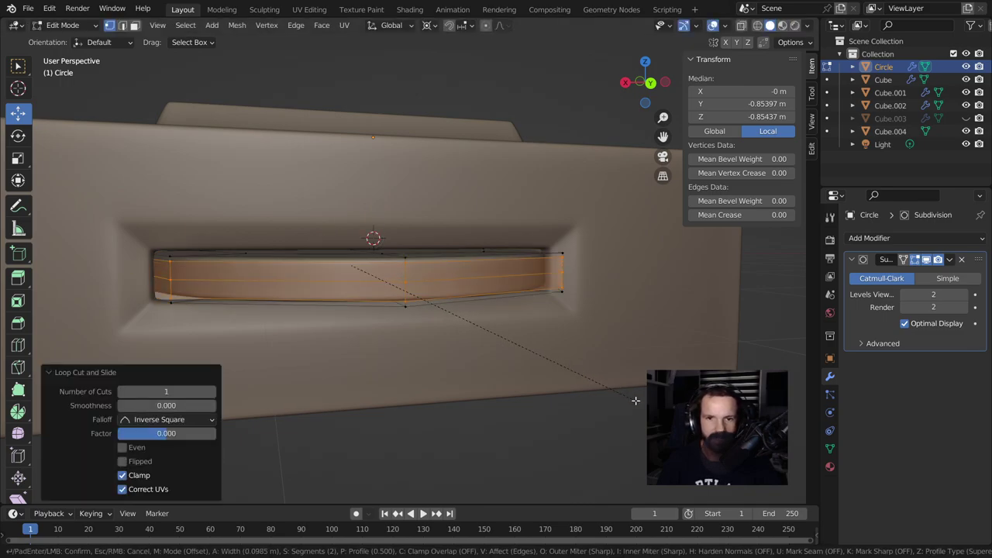
{"action": "left_click", "coordinate": [636, 400]}
{"action": "middle_click_drag", "start_coordinate": [497, 351], "coordinate": [512, 387]}
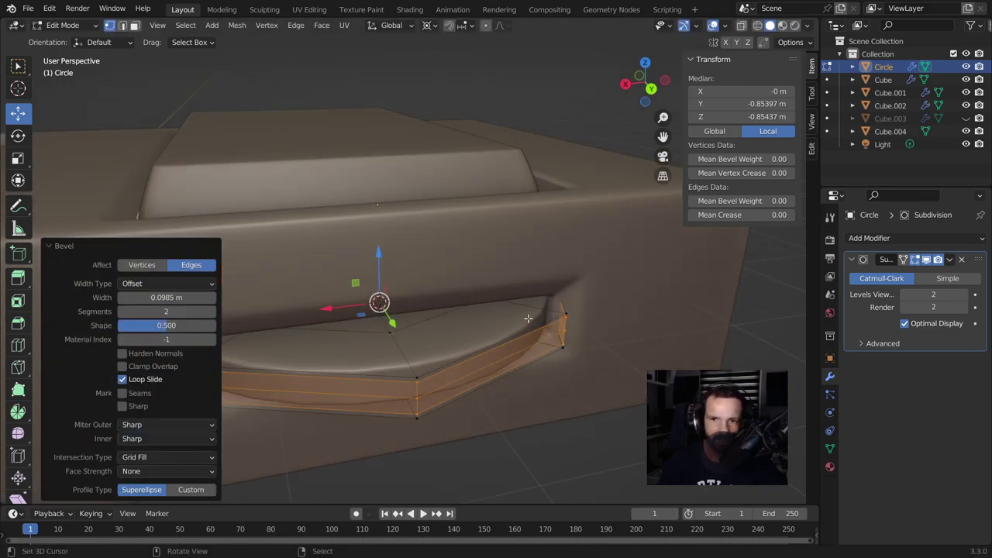
{"action": "key", "text": "g"}
{"action": "key", "text": "g"}
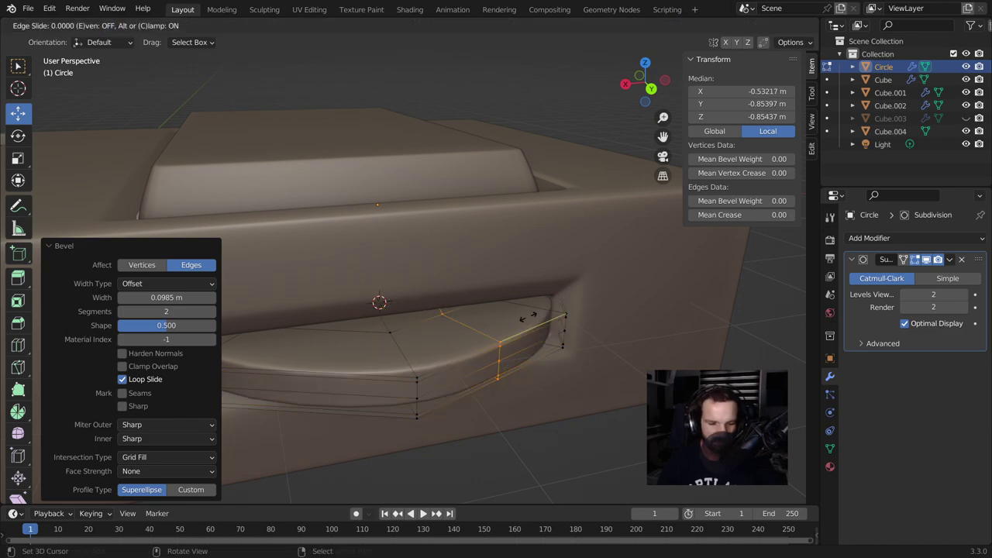
{"action": "right_click", "coordinate": [527, 316]}
{"action": "key", "text": "ctrl+z"}
Step: Slide the middle edge loop to its new position and return to object mode
{"action": "key", "text": "g"}
{"action": "key", "text": "g"}
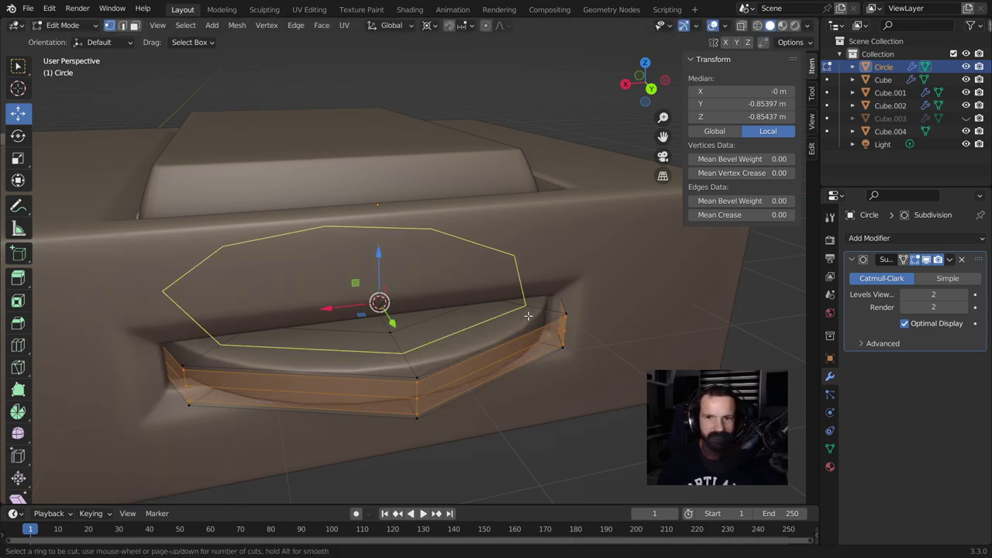
{"action": "left_click", "coordinate": [552, 339]}
{"action": "mouse_move", "coordinate": [559, 399]}
{"action": "middle_mouse_down"}
{"action": "mouse_move", "coordinate": [547, 353]}
{"action": "mouse_move", "coordinate": [472, 359]}
{"action": "mouse_move", "coordinate": [447, 377]}
{"action": "mouse_move", "coordinate": [517, 406]}
{"action": "mouse_move", "coordinate": [547, 379]}
{"action": "middle_mouse_up"}
{"action": "key", "text": "Tab"}
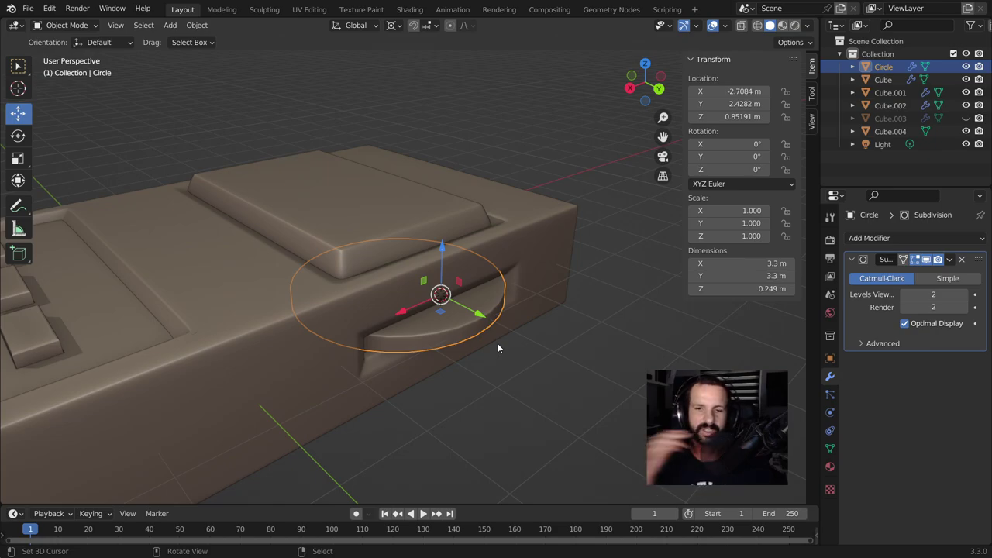
Step: Orbit around the model to check the slot and select the raised top panel
{"action": "scroll", "coordinate": [465, 402], "scroll_direction": "up", "scroll_amount": 2}
{"action": "mouse_move", "coordinate": [466, 401]}
{"action": "middle_mouse_down"}
{"action": "mouse_move", "coordinate": [452, 349]}
{"action": "mouse_move", "coordinate": [379, 217]}
{"action": "middle_mouse_up"}
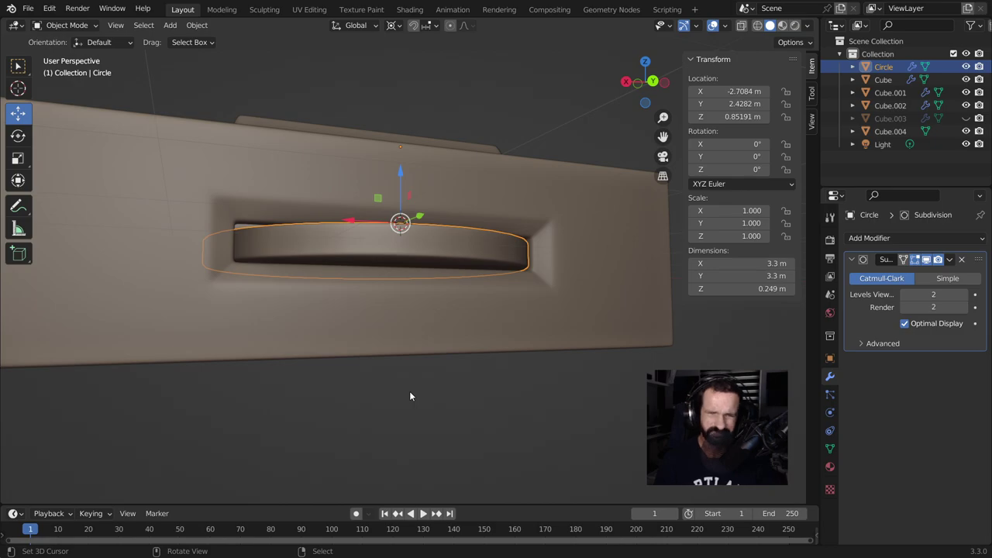
{"action": "scroll", "coordinate": [411, 382], "scroll_direction": "down", "scroll_amount": 3}
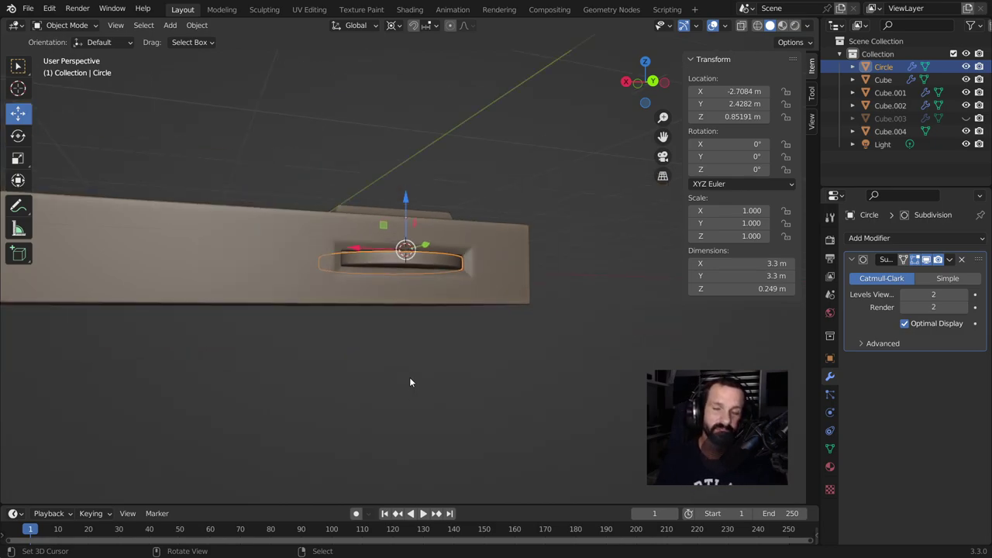
{"action": "mouse_move", "coordinate": [376, 242]}
{"action": "middle_mouse_down"}
{"action": "mouse_move", "coordinate": [504, 308]}
{"action": "mouse_move", "coordinate": [513, 330]}
{"action": "middle_mouse_up"}
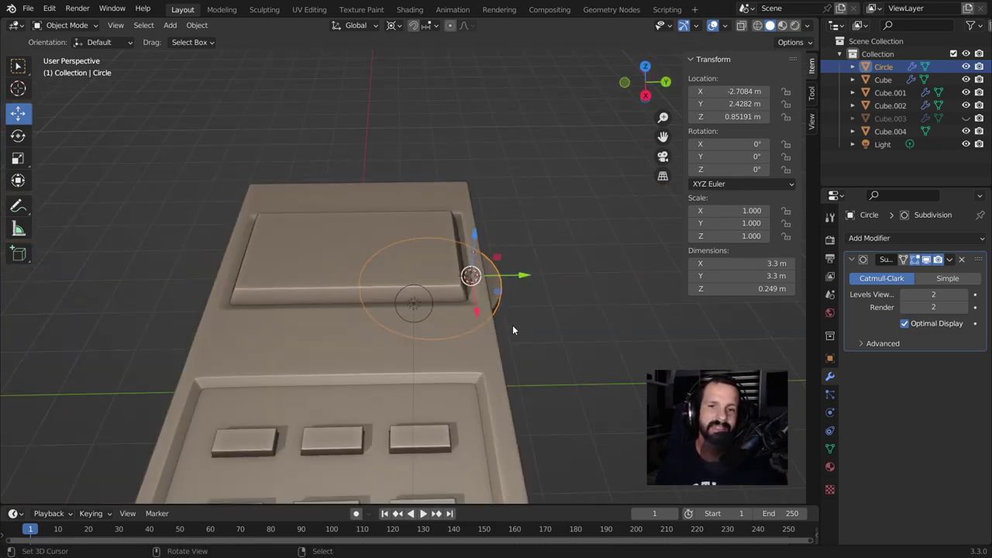
{"action": "mouse_move", "coordinate": [574, 387]}
{"action": "middle_mouse_down"}
{"action": "mouse_move", "coordinate": [486, 394]}
{"action": "mouse_move", "coordinate": [407, 234]}
{"action": "middle_mouse_up"}
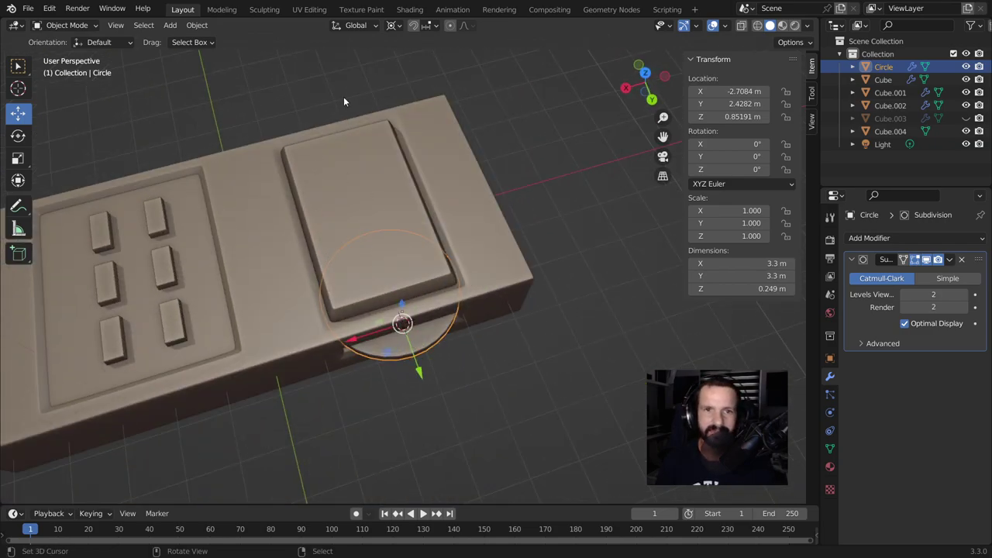
{"action": "left_click", "coordinate": [400, 257]}
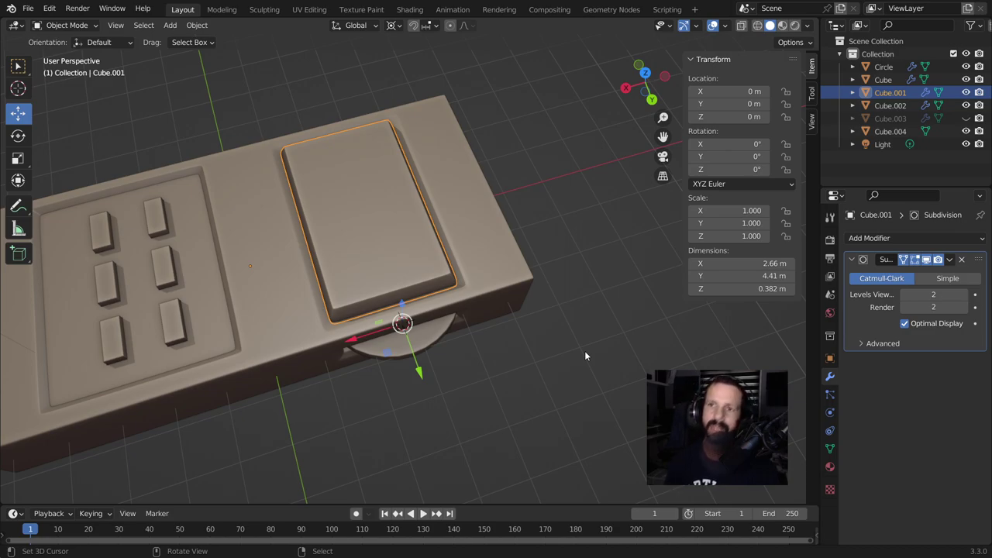
Step: Select the main body, switch to front view (numpad 1) and bring up the Shift+A menu
{"action": "scroll", "coordinate": [567, 338], "scroll_direction": "down", "scroll_amount": 3}
{"action": "mouse_move", "coordinate": [567, 338]}
{"action": "middle_mouse_down"}
{"action": "mouse_move", "coordinate": [629, 339]}
{"action": "mouse_move", "coordinate": [576, 317]}
{"action": "mouse_move", "coordinate": [554, 219]}
{"action": "mouse_move", "coordinate": [525, 255]}
{"action": "middle_mouse_up"}
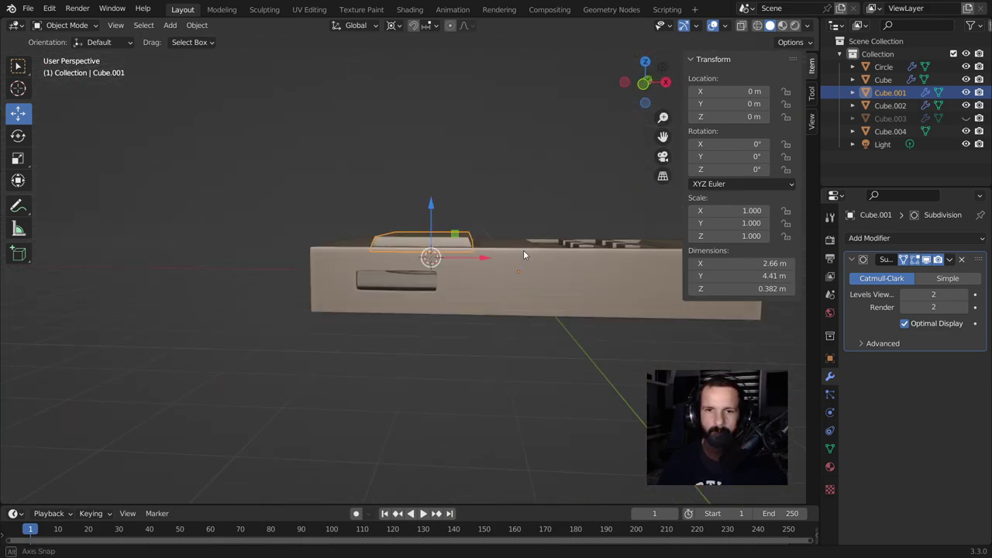
{"action": "scroll", "coordinate": [525, 255], "scroll_direction": "up", "scroll_amount": 2}
{"action": "scroll", "coordinate": [519, 259], "scroll_direction": "up", "scroll_amount": 2}
{"action": "left_click", "coordinate": [390, 302]}
{"action": "key", "text": "Tab"}
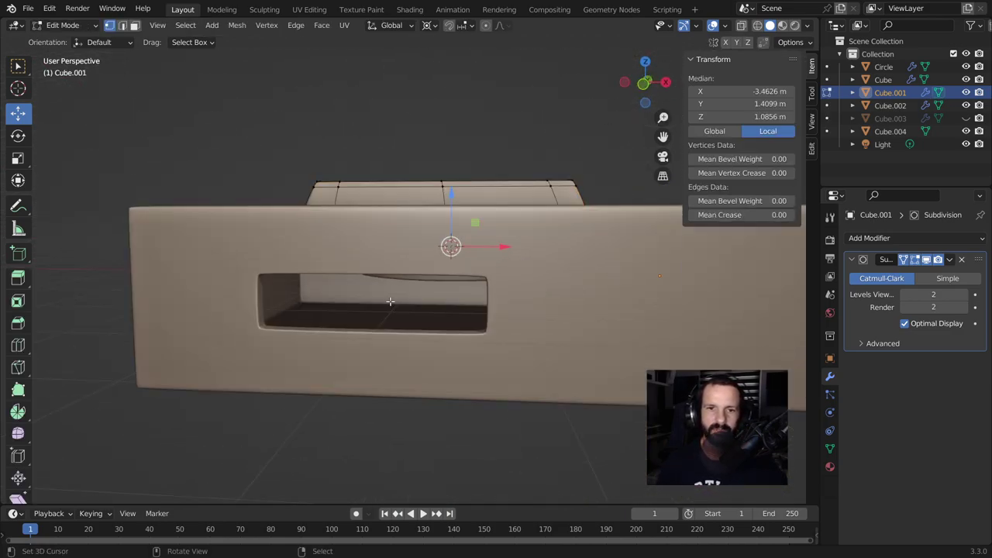
{"action": "key", "text": "Tab"}
{"action": "key", "text": "KP_1"}
{"action": "key", "text": "shift+a"}
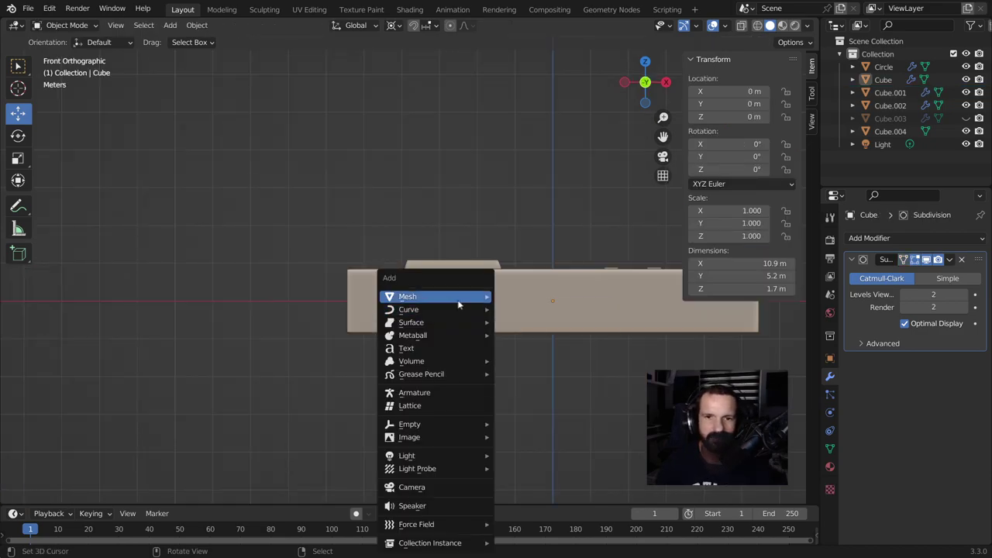
Step: Add a cube and flatten it along Z
{"action": "mouse_move", "coordinate": [434, 296]}
{"action": "left_click", "coordinate": [530, 311]}
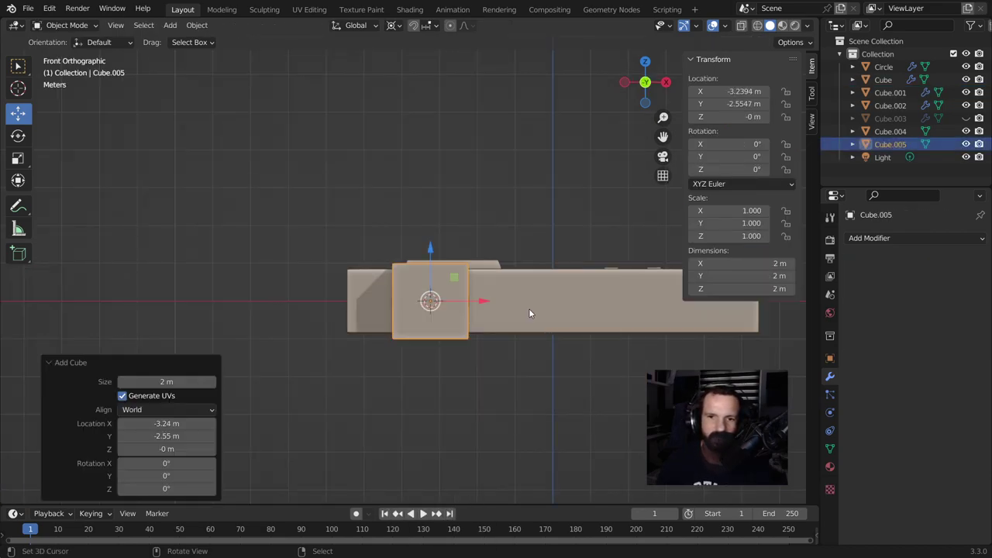
{"action": "scroll", "coordinate": [467, 379], "scroll_direction": "up", "scroll_amount": 3}
{"action": "key", "text": "s"}
{"action": "key", "text": "z"}
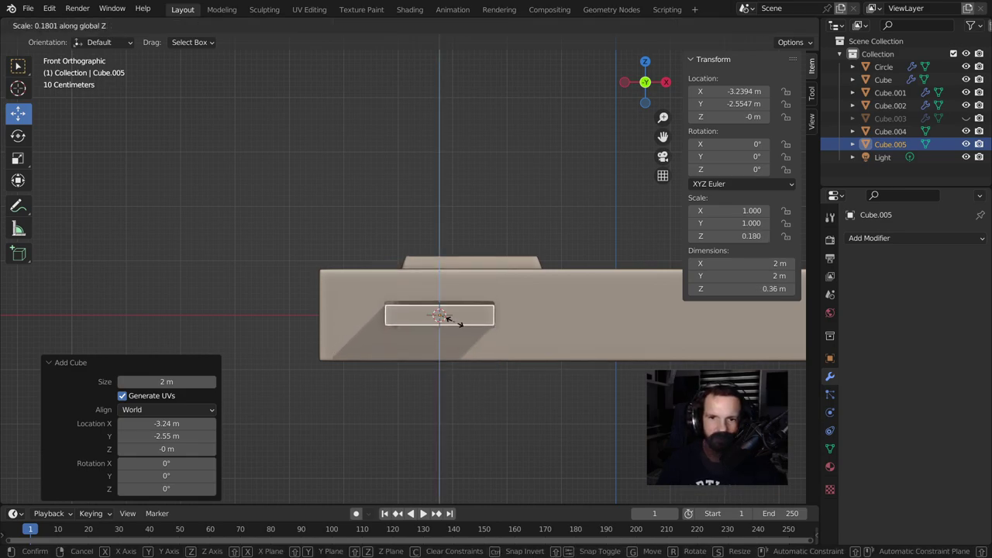
{"action": "left_click", "coordinate": [452, 330]}
{"action": "middle_click_drag", "start_coordinate": [454, 336], "coordinate": [391, 382]}
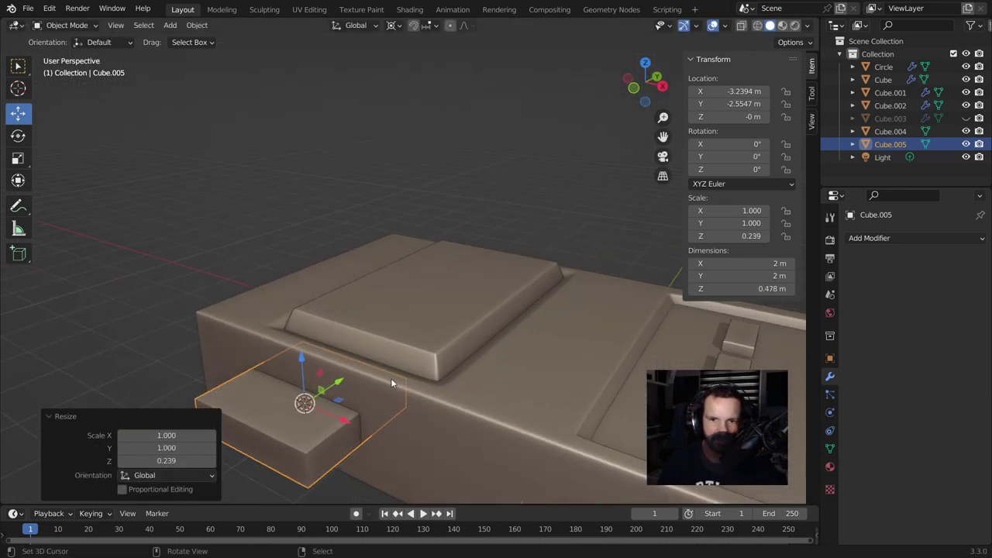
Step: Scale the block along Y to narrow it into a bar
{"action": "key", "text": "s"}
{"action": "key", "text": "z"}
{"action": "key", "text": "x"}
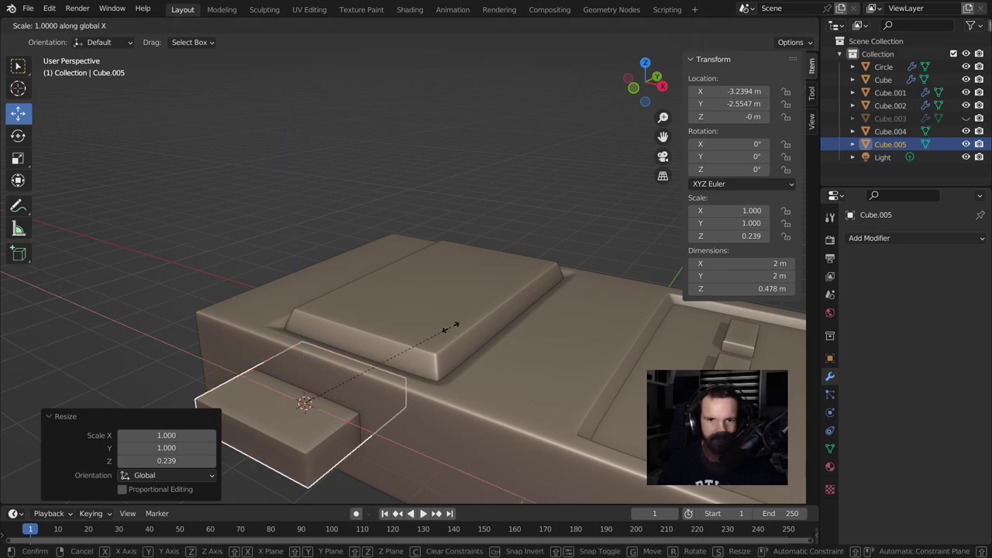
{"action": "key", "text": "y"}
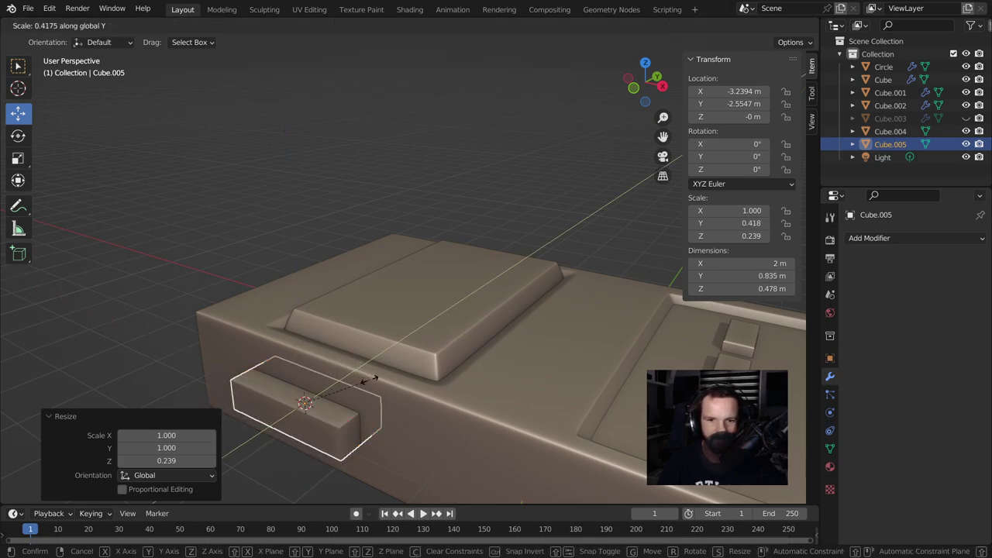
{"action": "left_click", "coordinate": [365, 389]}
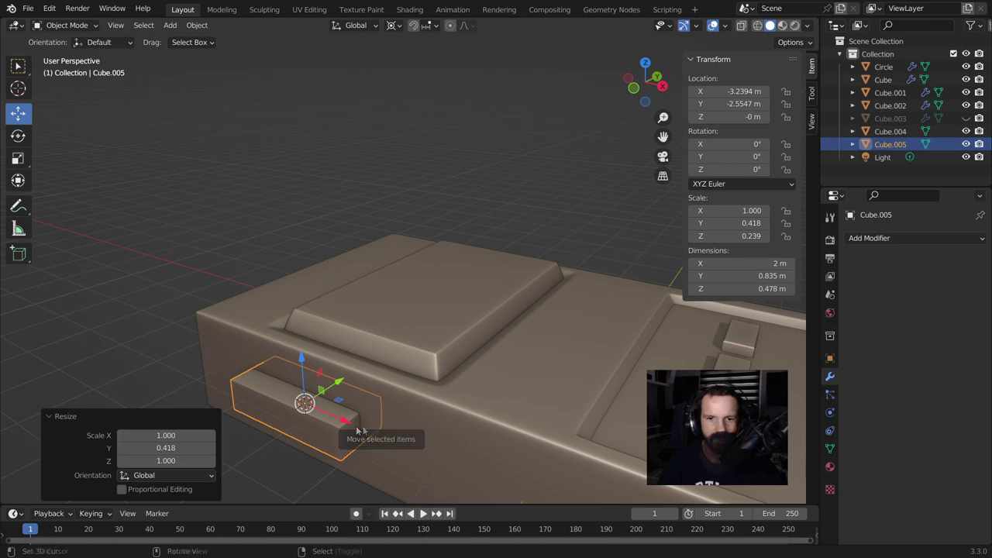
Step: Zoom in on the block and stretch its end face outward along X
{"action": "key", "text": "KP_Decimal"}
{"action": "mouse_move", "coordinate": [452, 350]}
{"action": "middle_mouse_down"}
{"action": "mouse_move", "coordinate": [547, 338]}
{"action": "mouse_move", "coordinate": [499, 334]}
{"action": "middle_mouse_up"}
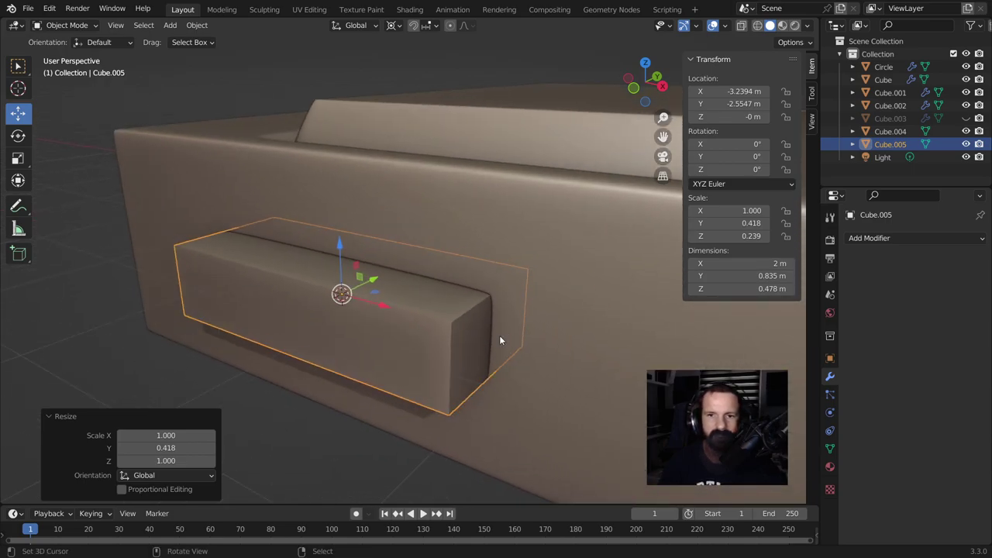
{"action": "key", "text": "Tab"}
{"action": "left_click", "coordinate": [486, 335]}
{"action": "left_click_drag", "start_coordinate": [372, 310], "coordinate": [376, 303]}
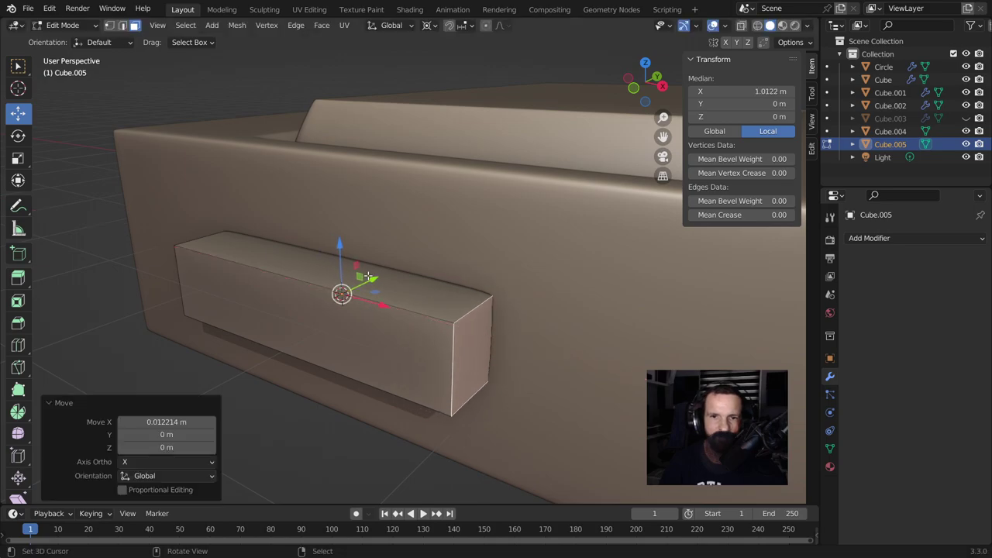
Step: Raise the top face and lower the bottom face so the block is 0.485 m tall
{"action": "left_click", "coordinate": [376, 276]}
{"action": "left_click_drag", "start_coordinate": [347, 244], "coordinate": [364, 302]}
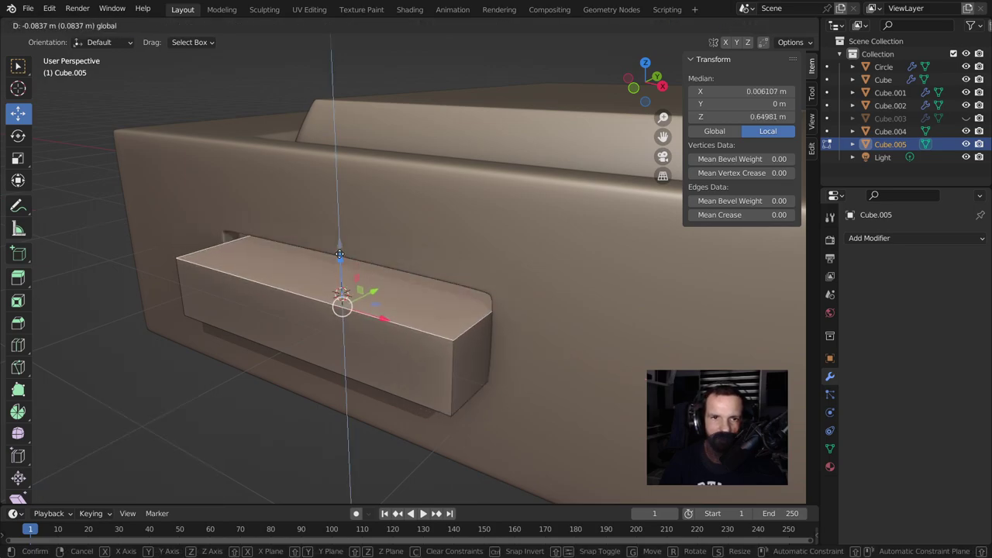
{"action": "middle_click_drag", "start_coordinate": [364, 303], "coordinate": [437, 308]}
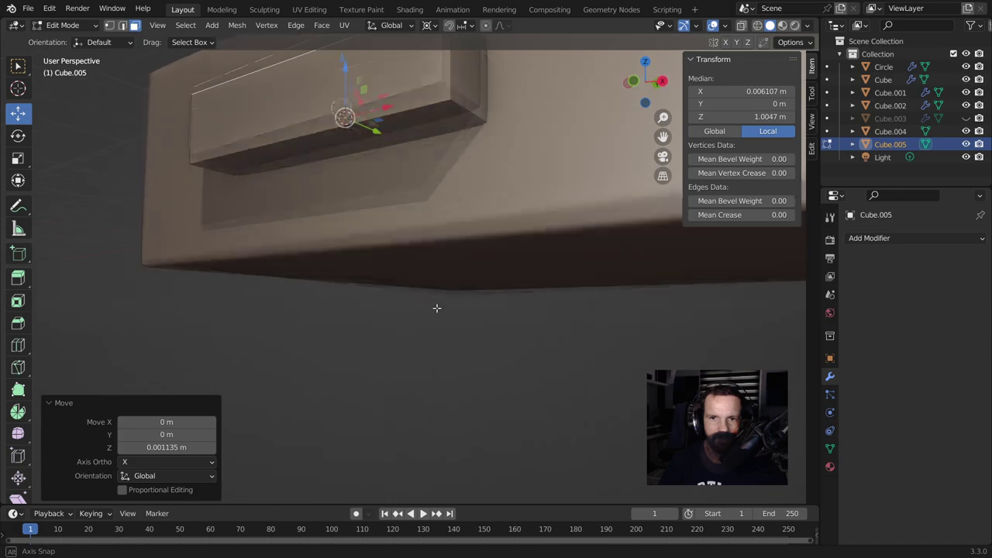
{"action": "left_click", "coordinate": [394, 114]}
{"action": "left_click_drag", "start_coordinate": [341, 61], "coordinate": [345, 70]}
{"action": "middle_click_drag", "start_coordinate": [346, 69], "coordinate": [478, 256]}
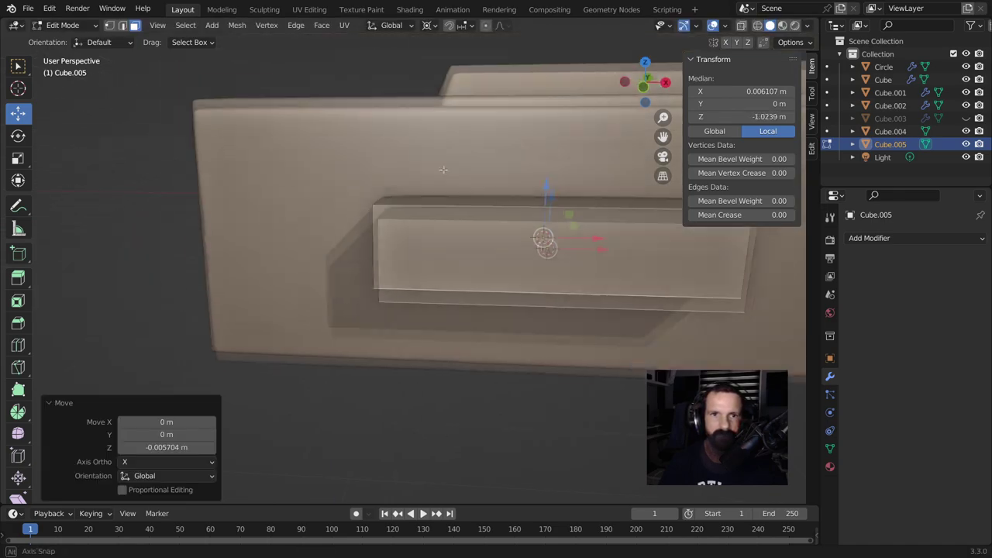
Step: Shift the block's end face along X, then isolate it in local view in object mode
{"action": "left_click", "coordinate": [460, 266]}
{"action": "left_click_drag", "start_coordinate": [662, 266], "coordinate": [598, 306]}
{"action": "scroll", "coordinate": [598, 306], "scroll_direction": "down", "scroll_amount": 2}
{"action": "left_click_drag", "start_coordinate": [607, 263], "coordinate": [601, 274]}
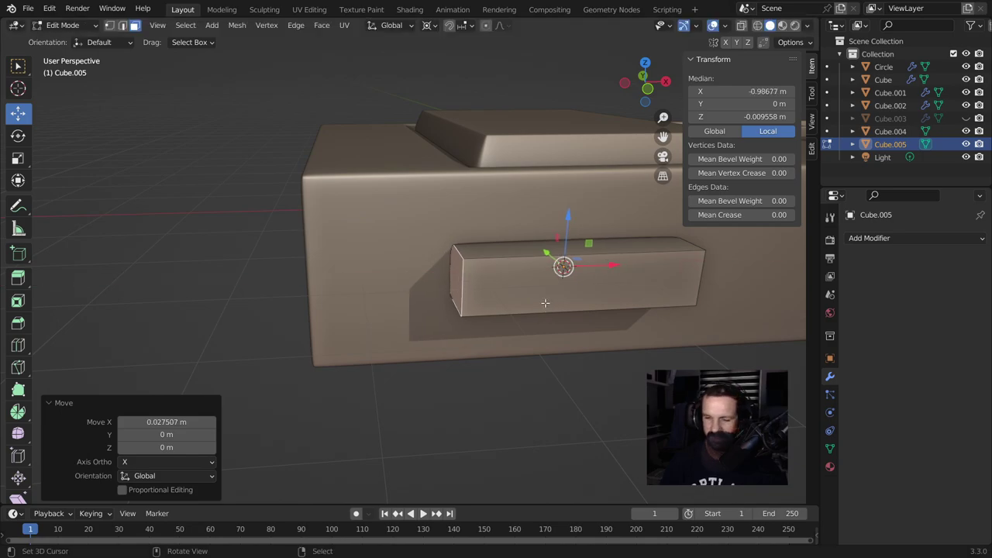
{"action": "key", "text": "KP_Divide"}
{"action": "key", "text": "Tab"}
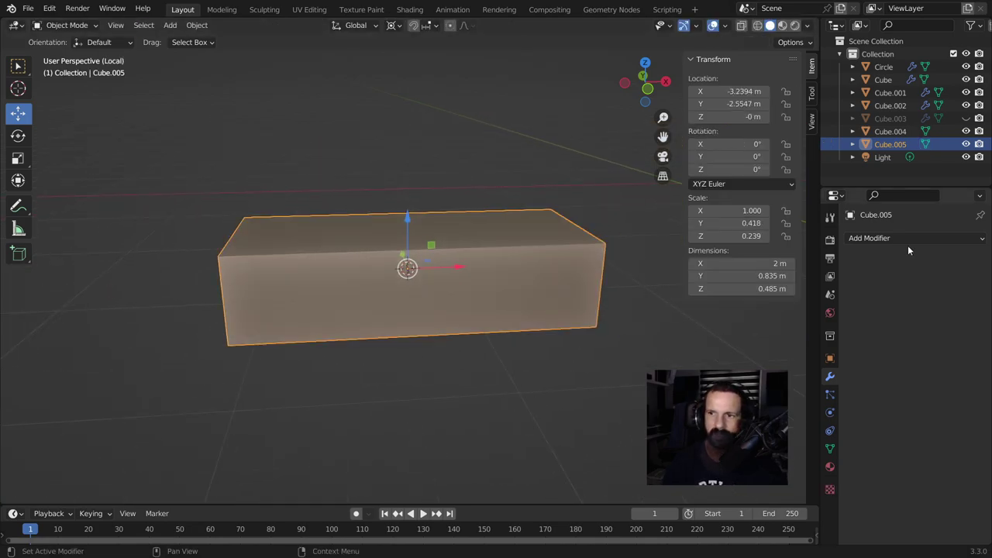
Step: Add a level-2 Subdivision Surface modifier and a centred loop cut to the block
{"action": "left_click", "coordinate": [910, 240]}
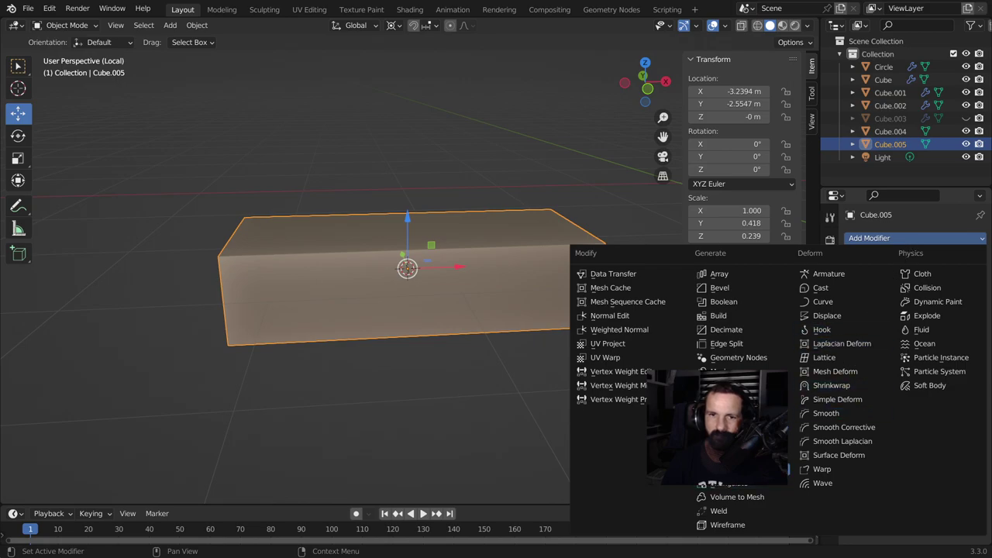
{"action": "key", "text": "ctrl+1"}
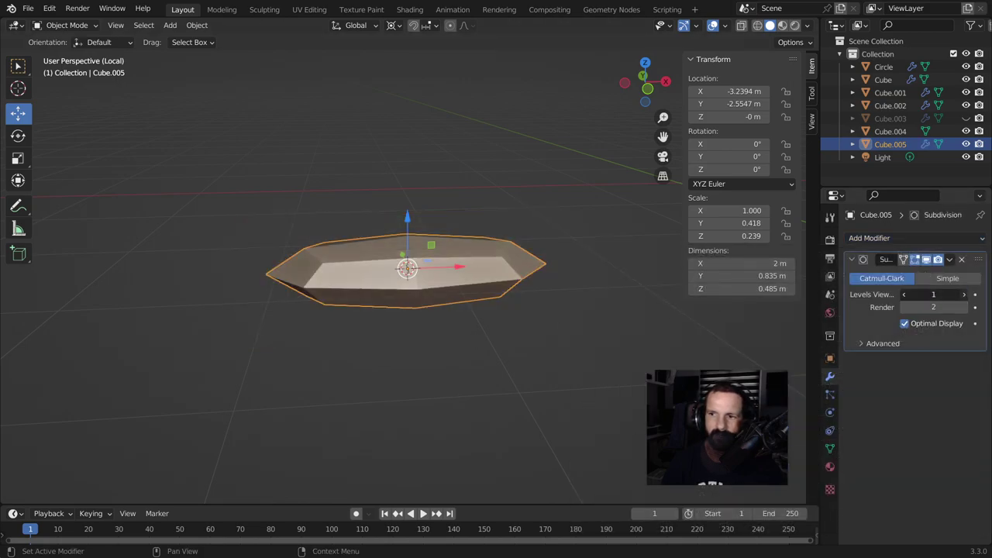
{"action": "left_click", "coordinate": [964, 294]}
{"action": "key", "text": "Tab"}
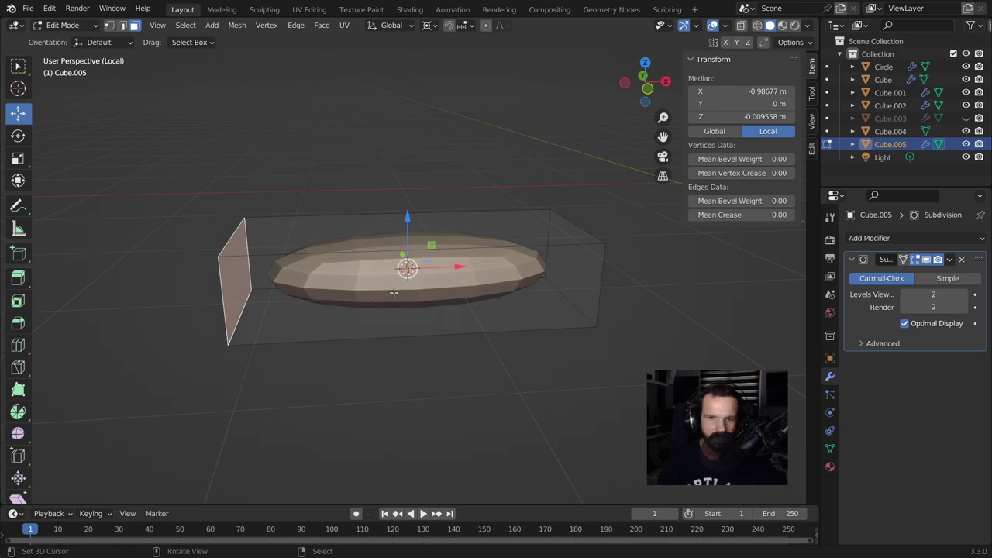
{"action": "key", "text": "ctrl+r"}
{"action": "left_click", "coordinate": [396, 252]}
{"action": "right_click", "coordinate": [396, 252]}
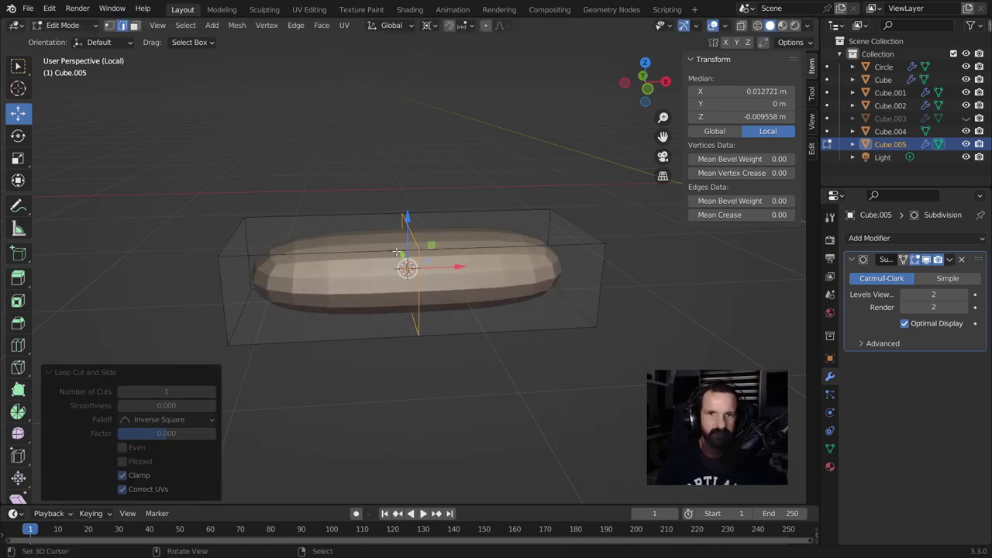
Step: Bevel every edge of the block by a narrow 0.0653 m
{"action": "middle_click_drag", "start_coordinate": [396, 252], "coordinate": [369, 303]}
{"action": "left_click", "coordinate": [358, 279], "text": "alt"}
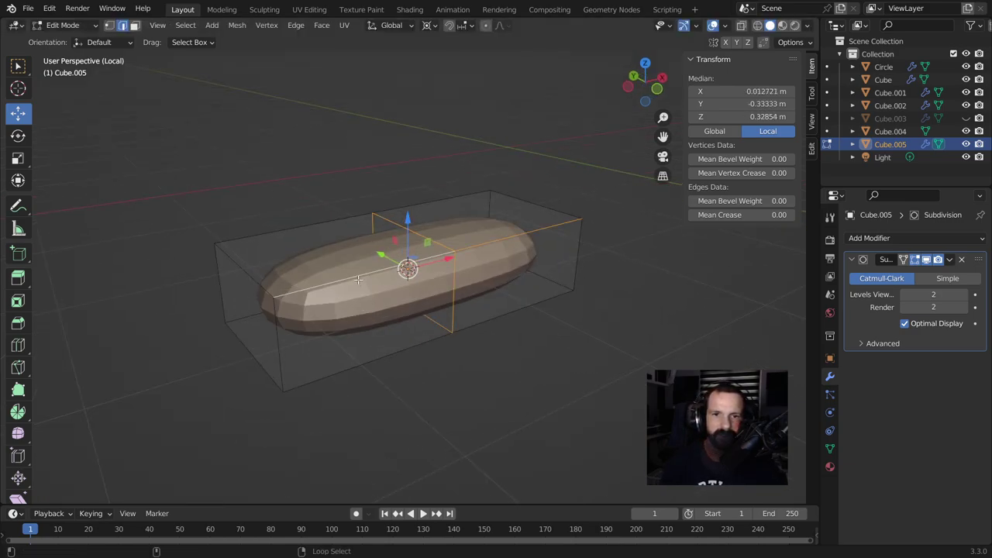
{"action": "key", "text": "a"}
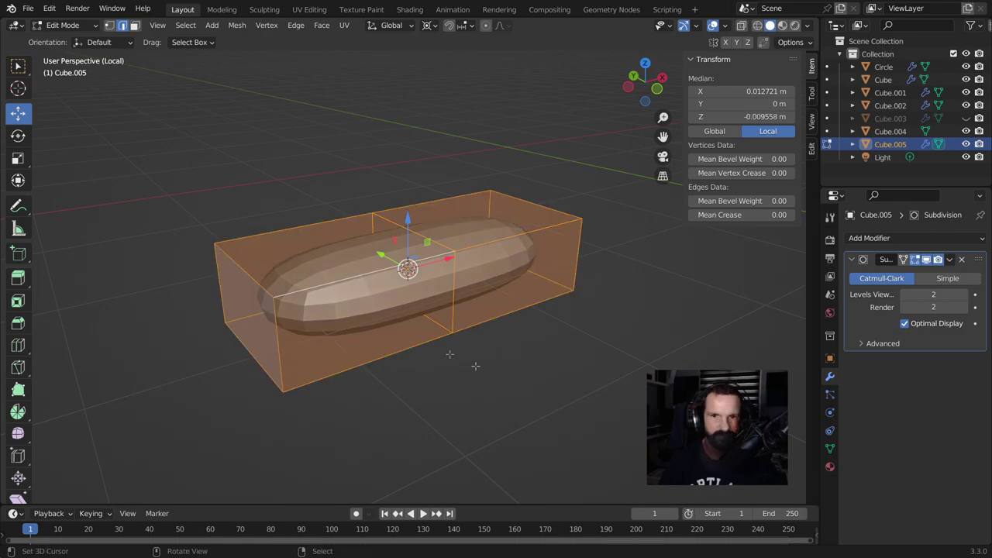
{"action": "key", "text": "ctrl+b"}
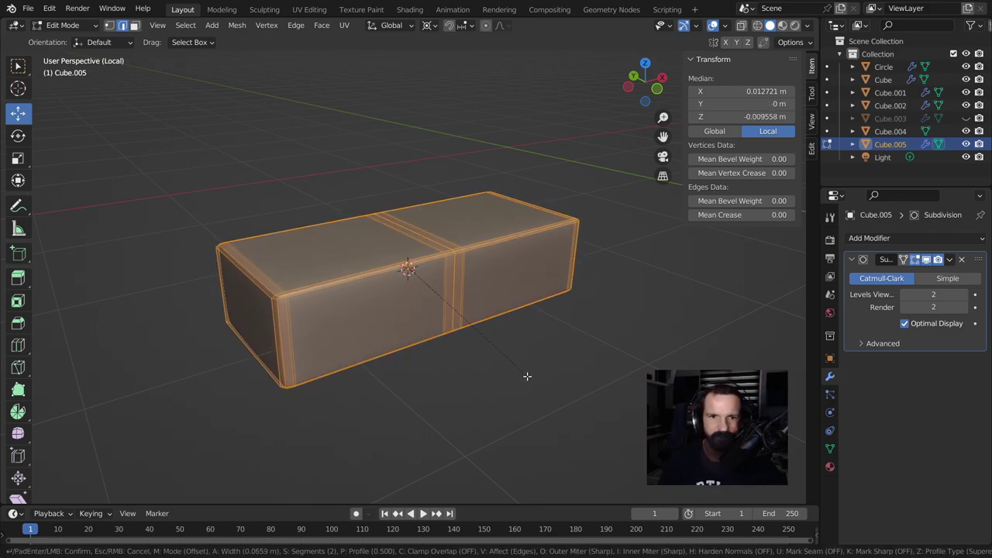
{"action": "right_click", "coordinate": [523, 376]}
{"action": "left_click", "coordinate": [523, 376]}
Step: In face select mode, pick the right half's front face and its bevel strip
{"action": "key", "text": "a"}
{"action": "key", "text": "alt+a"}
{"action": "key", "text": "a"}
{"action": "mouse_move", "coordinate": [551, 376]}
{"action": "middle_mouse_down"}
{"action": "mouse_move", "coordinate": [441, 362]}
{"action": "mouse_move", "coordinate": [396, 387]}
{"action": "mouse_move", "coordinate": [403, 310]}
{"action": "middle_mouse_up"}
{"action": "key", "text": "3"}
{"action": "key", "text": "alt+a"}
{"action": "left_click", "coordinate": [413, 269]}
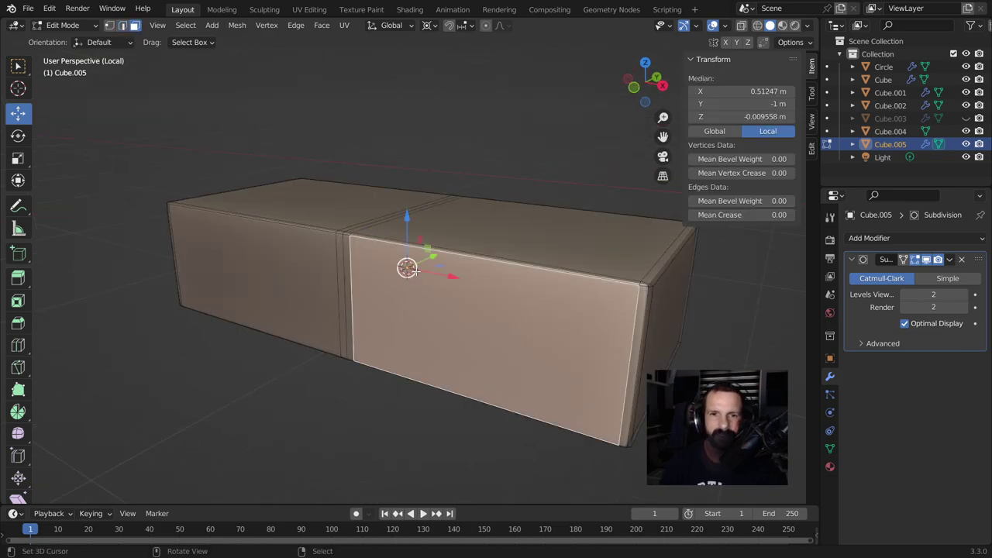
{"action": "middle_click_drag", "start_coordinate": [621, 368], "coordinate": [594, 361]}
{"action": "left_click", "coordinate": [565, 303], "text": "shift"}
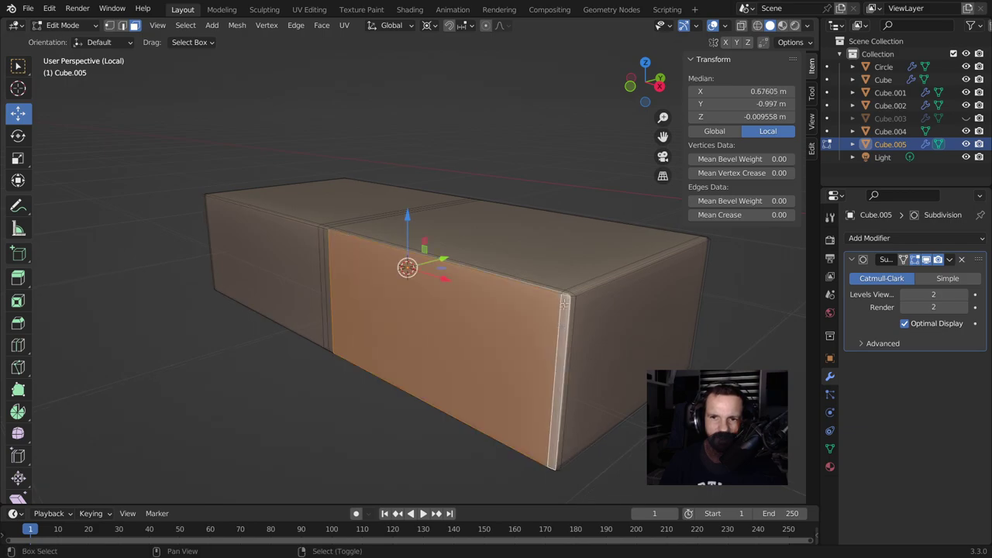
{"action": "key", "text": "g"}
{"action": "left_click", "coordinate": [504, 280]}
{"action": "key", "text": "ctrl+z"}
Step: Grow the selection across the right half and deselect stray left-half faces
{"action": "key", "text": "ctrl+l"}
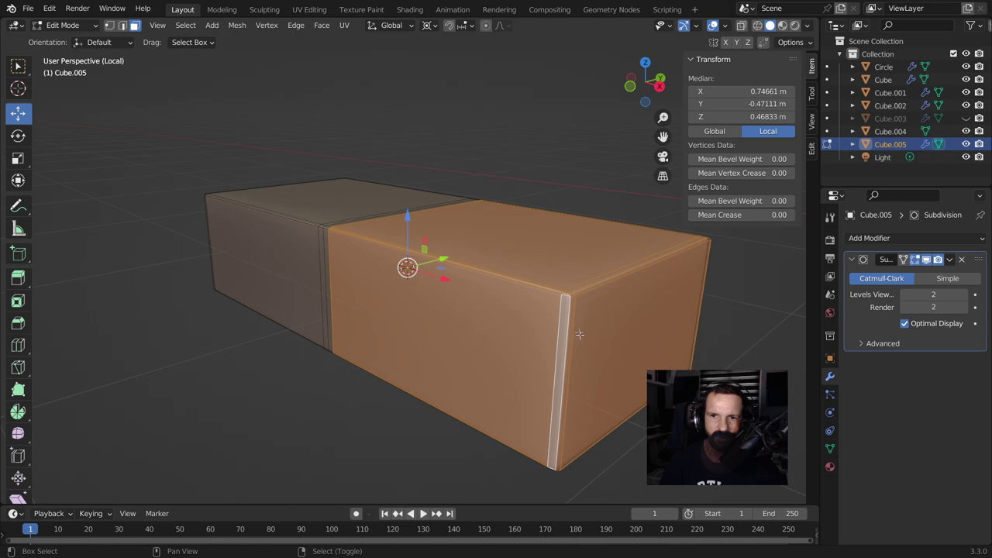
{"action": "middle_click_drag", "start_coordinate": [584, 364], "coordinate": [451, 361]}
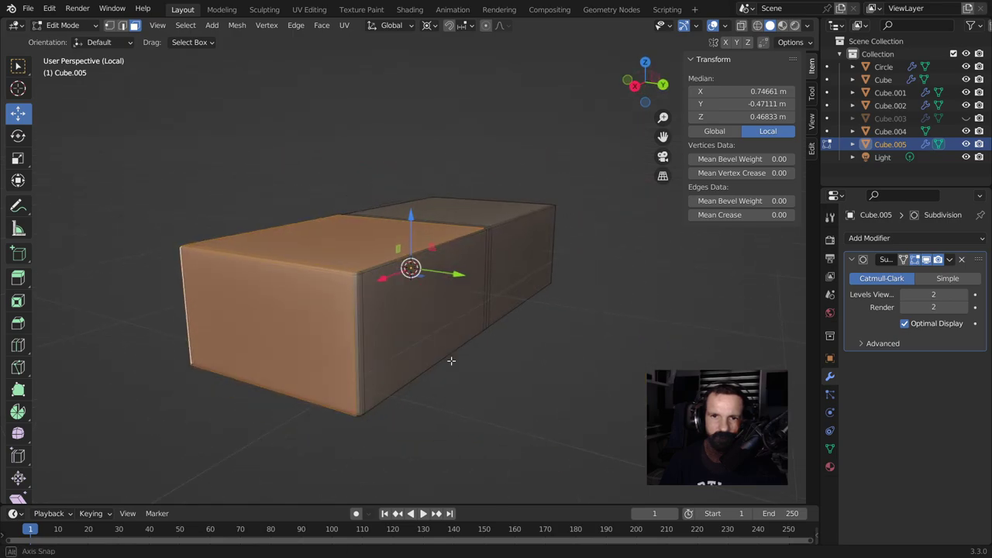
{"action": "left_click", "coordinate": [358, 227], "text": "shift"}
{"action": "left_click", "coordinate": [326, 299], "text": "shift"}
{"action": "mouse_move", "coordinate": [326, 299]}
{"action": "middle_mouse_down"}
{"action": "mouse_move", "coordinate": [465, 375]}
{"action": "mouse_move", "coordinate": [508, 289]}
{"action": "middle_mouse_up"}
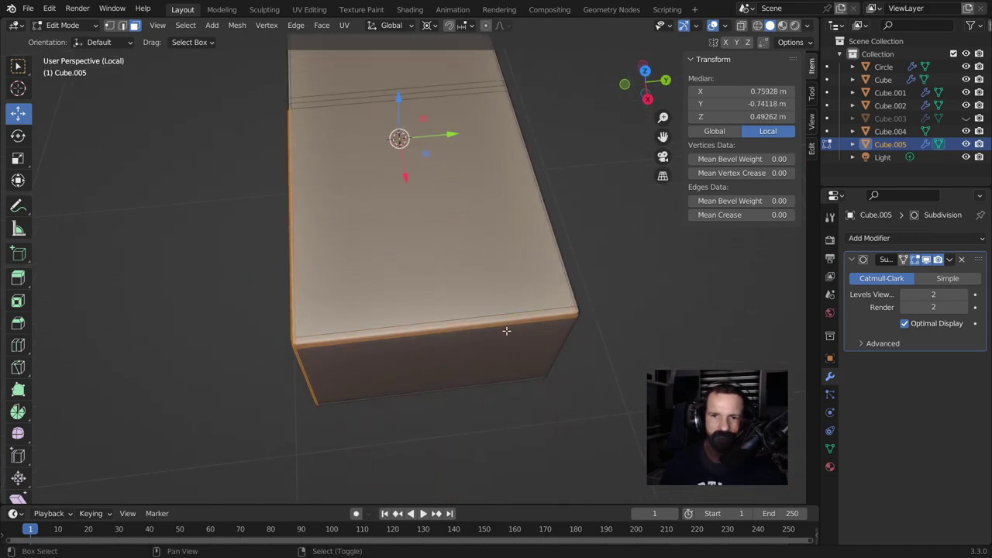
{"action": "left_click", "coordinate": [504, 325], "text": "shift"}
{"action": "mouse_move", "coordinate": [505, 325]}
{"action": "middle_mouse_down"}
{"action": "mouse_move", "coordinate": [427, 326]}
{"action": "mouse_move", "coordinate": [433, 122]}
{"action": "middle_mouse_up"}
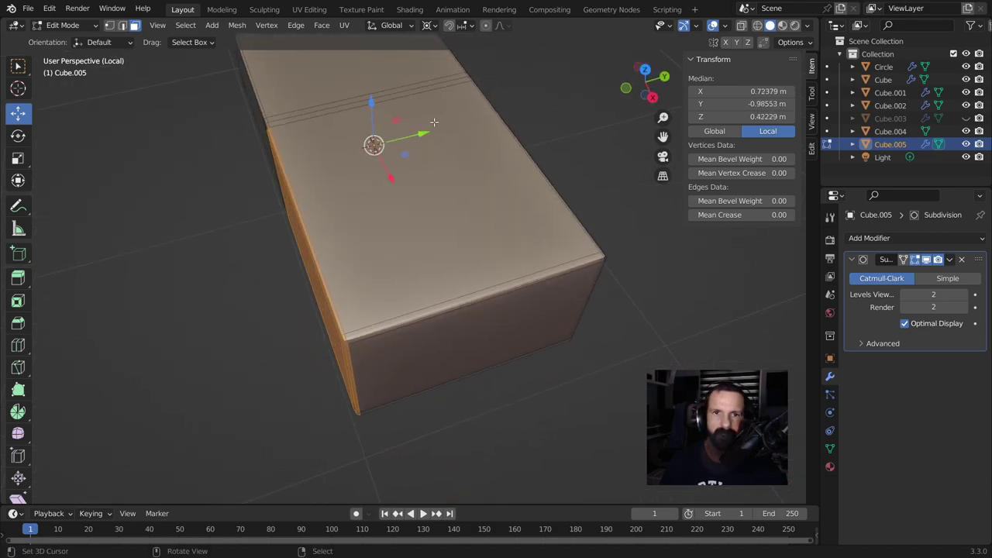
Step: Push the selected right-half faces 0.175 m out along Y to form the step
{"action": "left_click_drag", "start_coordinate": [423, 134], "coordinate": [465, 138]}
{"action": "middle_click_drag", "start_coordinate": [465, 138], "coordinate": [485, 153]}
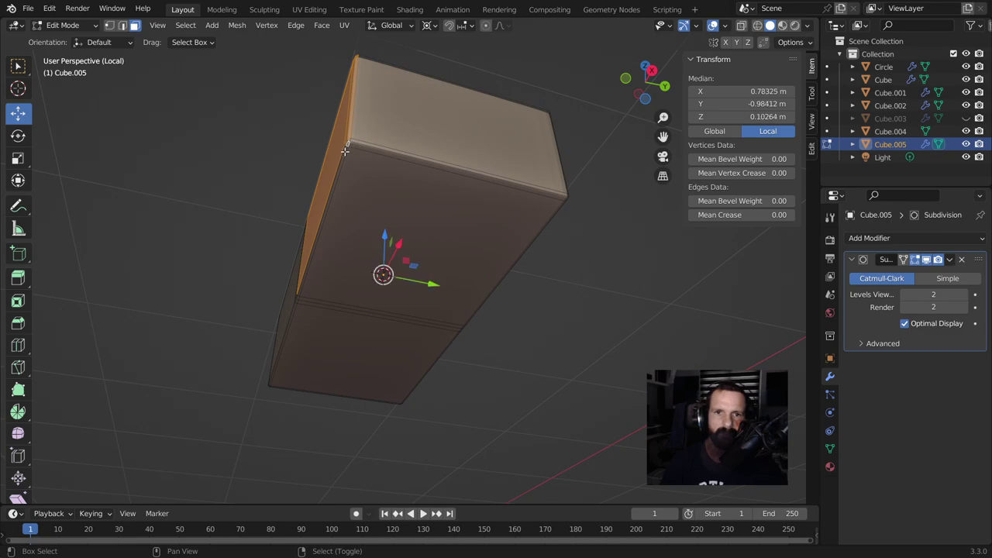
{"action": "left_click", "coordinate": [345, 152], "text": "shift"}
{"action": "middle_click_drag", "start_coordinate": [345, 151], "coordinate": [370, 207]}
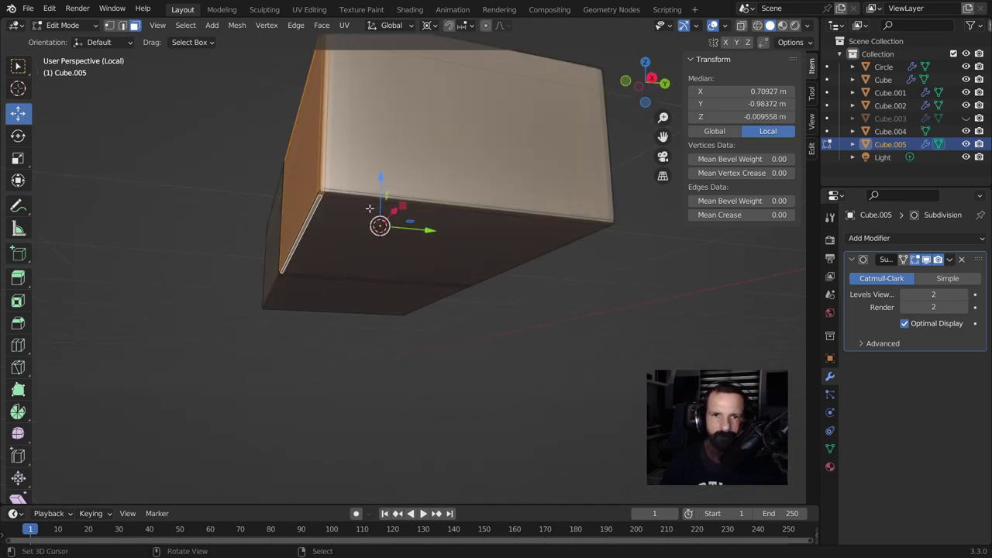
{"action": "left_click_drag", "start_coordinate": [398, 225], "coordinate": [438, 228]}
{"action": "mouse_move", "coordinate": [439, 228]}
{"action": "middle_mouse_down"}
{"action": "mouse_move", "coordinate": [475, 348]}
{"action": "mouse_move", "coordinate": [428, 325]}
{"action": "mouse_move", "coordinate": [379, 250]}
{"action": "mouse_move", "coordinate": [289, 211]}
{"action": "mouse_move", "coordinate": [403, 266]}
{"action": "mouse_move", "coordinate": [547, 243]}
{"action": "middle_mouse_up"}
{"action": "key", "text": "alt+a"}
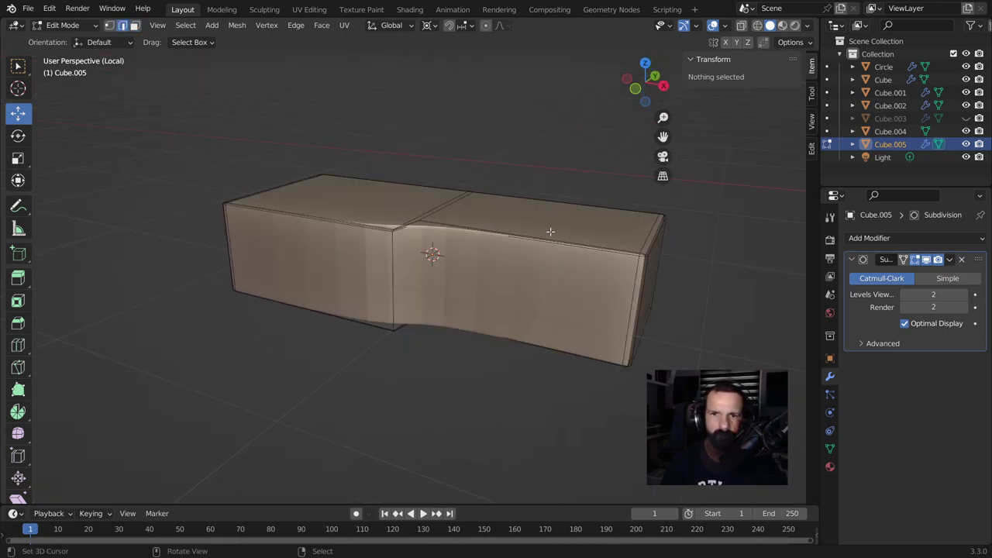
Step: Add an edge loop slid toward the switch's step and return to object mode
{"action": "key", "text": "ctrl+r"}
{"action": "left_click", "coordinate": [547, 243]}
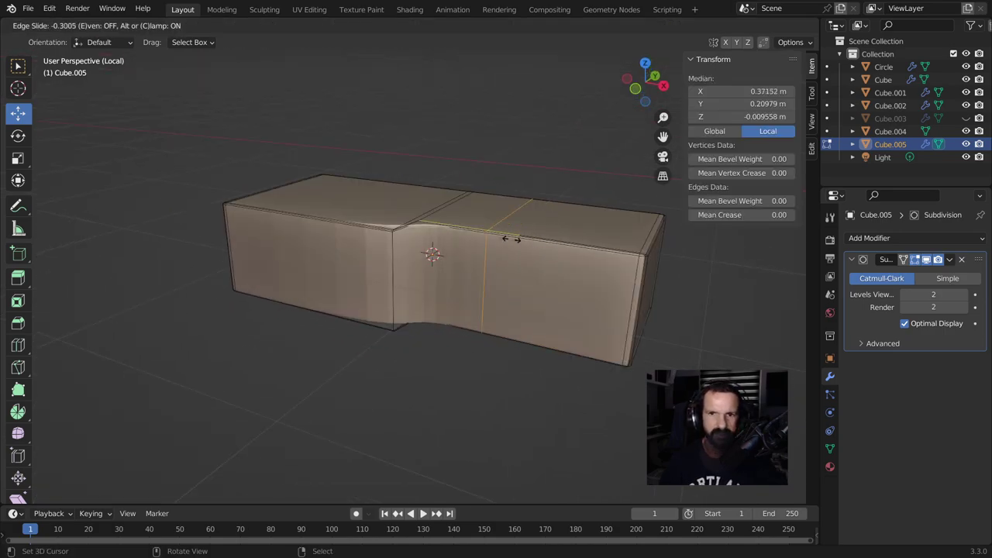
{"action": "left_click", "coordinate": [472, 234]}
{"action": "scroll", "coordinate": [475, 294], "scroll_direction": "down", "scroll_amount": 1}
{"action": "key", "text": "Tab"}
Step: Exit local view, select the walkie-talkie's main body and enter mesh editing
{"action": "mouse_move", "coordinate": [483, 321]}
{"action": "middle_mouse_down"}
{"action": "mouse_move", "coordinate": [475, 398]}
{"action": "mouse_move", "coordinate": [390, 400]}
{"action": "middle_mouse_up"}
{"action": "key", "text": "KP_Divide"}
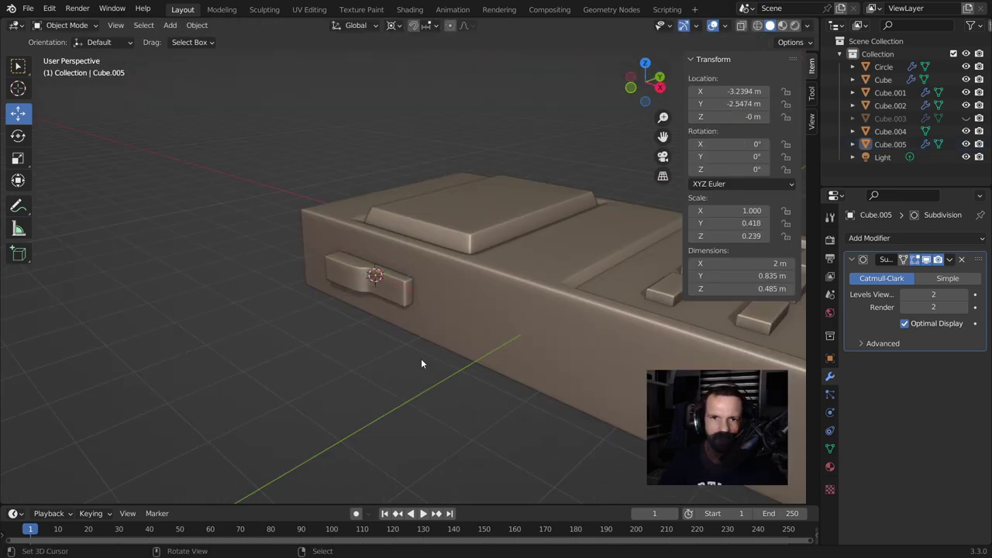
{"action": "mouse_move", "coordinate": [421, 358]}
{"action": "middle_mouse_down"}
{"action": "mouse_move", "coordinate": [386, 440]}
{"action": "mouse_move", "coordinate": [382, 425]}
{"action": "mouse_move", "coordinate": [389, 451]}
{"action": "mouse_move", "coordinate": [440, 475]}
{"action": "mouse_move", "coordinate": [646, 346]}
{"action": "middle_mouse_up"}
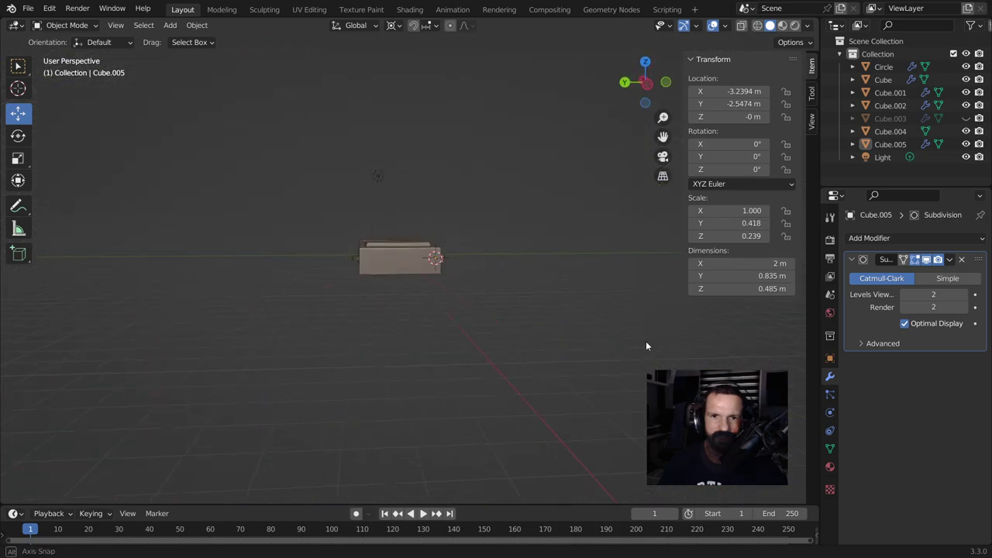
{"action": "left_click", "coordinate": [405, 263]}
{"action": "key", "text": "Tab"}
{"action": "scroll", "coordinate": [405, 262], "scroll_direction": "up", "scroll_amount": 1}
{"action": "scroll", "coordinate": [404, 263], "scroll_direction": "up", "scroll_amount": 4}
{"action": "mouse_move", "coordinate": [404, 263]}
{"action": "middle_mouse_down"}
{"action": "mouse_move", "coordinate": [472, 312]}
{"action": "mouse_move", "coordinate": [437, 332]}
{"action": "mouse_move", "coordinate": [424, 385]}
{"action": "mouse_move", "coordinate": [420, 337]}
{"action": "middle_mouse_up"}
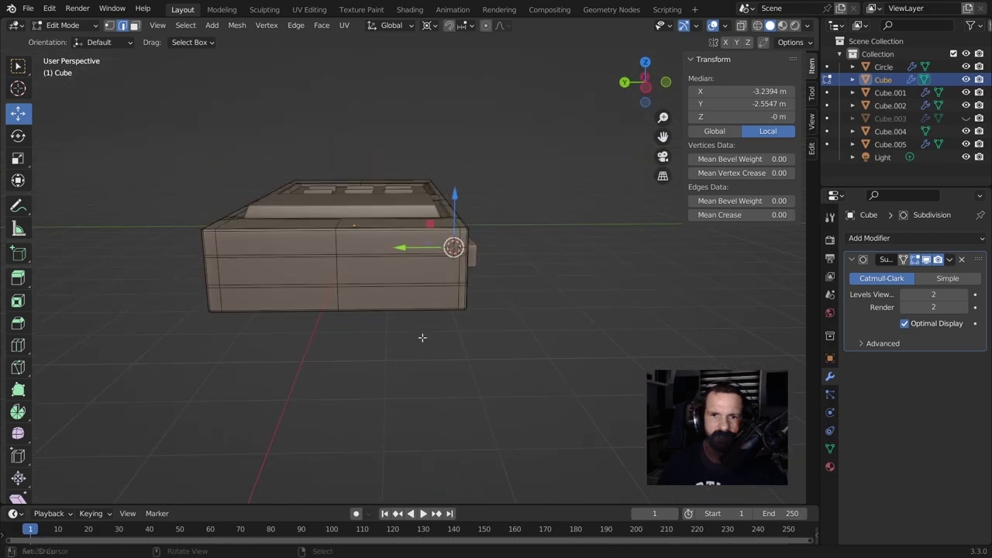
Step: Add two vertical edge loops across the body, the second one near its end
{"action": "key", "text": "ctrl+r"}
{"action": "left_click", "coordinate": [435, 275]}
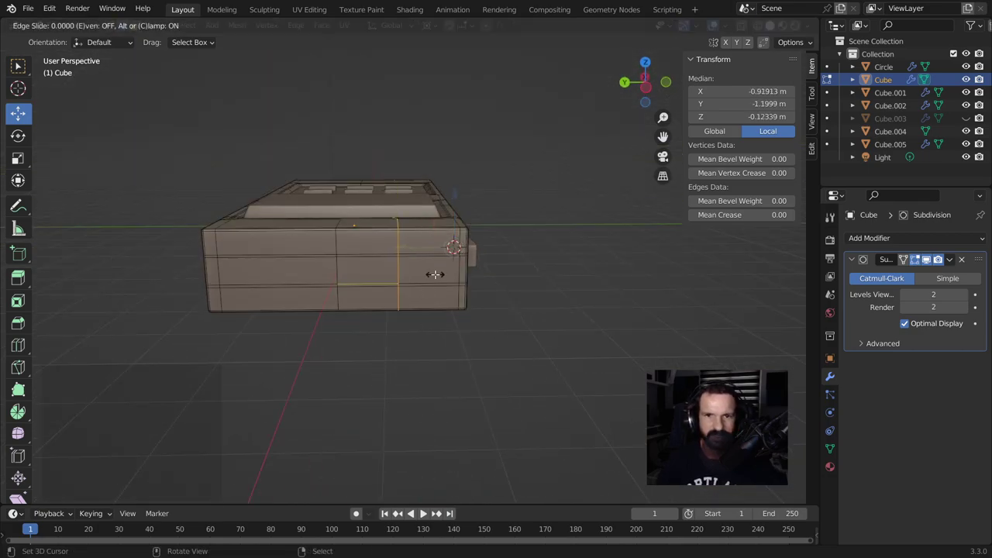
{"action": "right_click", "coordinate": [435, 274]}
{"action": "scroll", "coordinate": [432, 277], "scroll_direction": "up", "scroll_amount": 2}
{"action": "scroll", "coordinate": [432, 277], "scroll_direction": "up", "scroll_amount": 2}
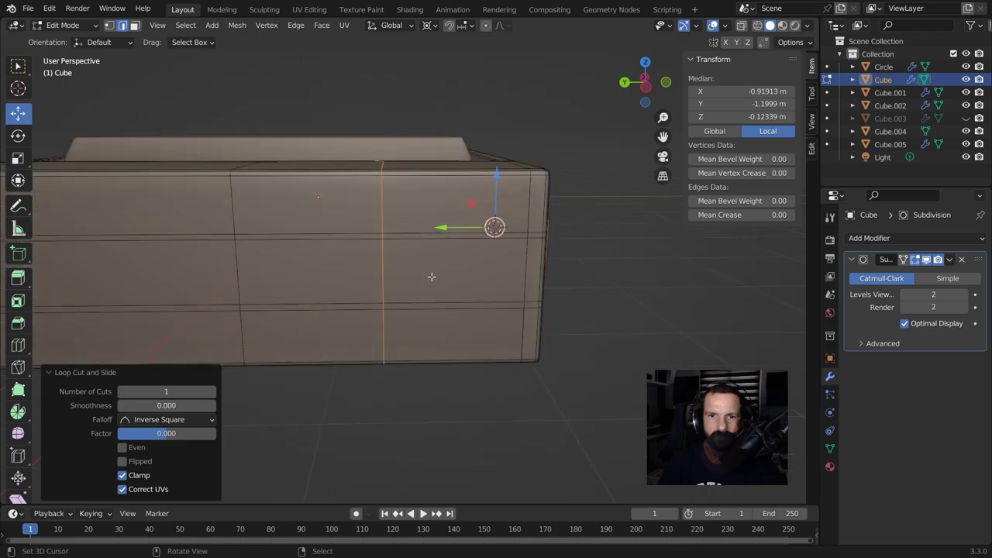
{"action": "key", "text": "ctrl+r"}
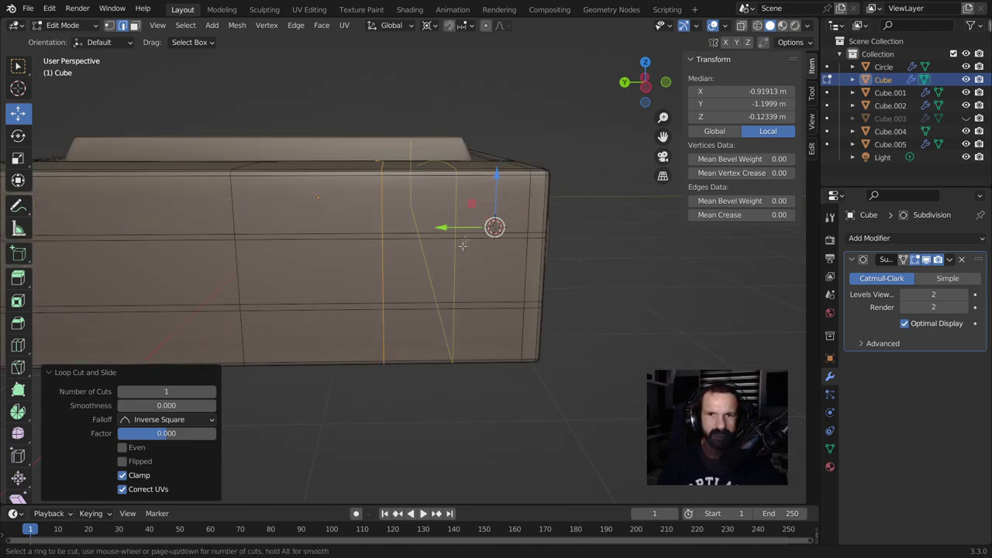
{"action": "left_click", "coordinate": [450, 261]}
{"action": "right_click", "coordinate": [450, 261]}
Step: Cut a centred horizontal and a centred vertical edge loop across the side of the body
{"action": "left_click", "coordinate": [441, 281]}
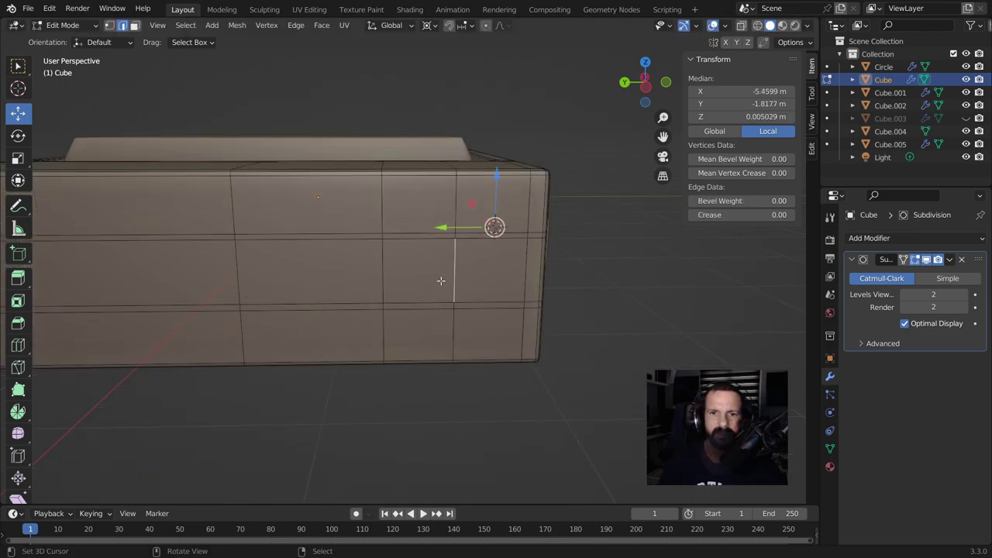
{"action": "left_click", "coordinate": [134, 25]}
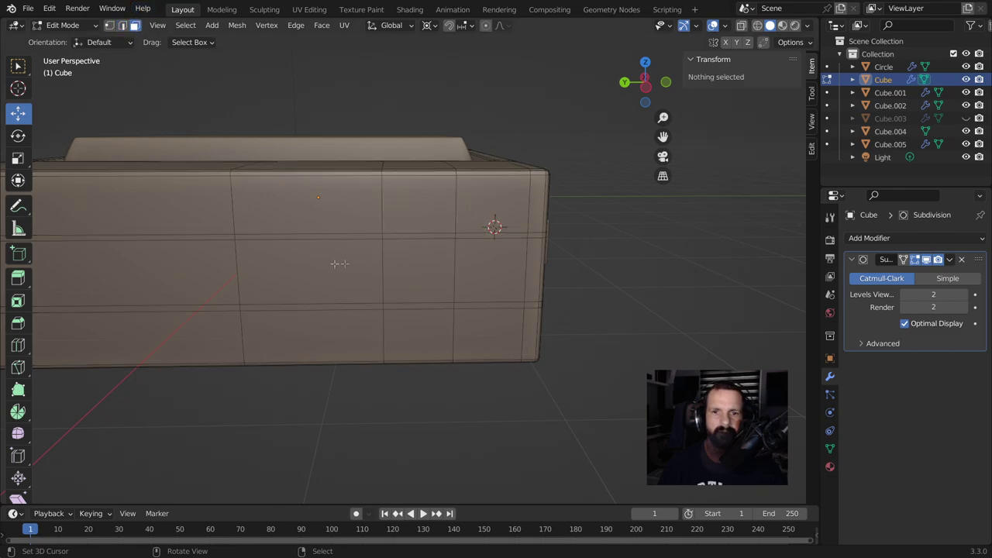
{"action": "left_click", "coordinate": [399, 260]}
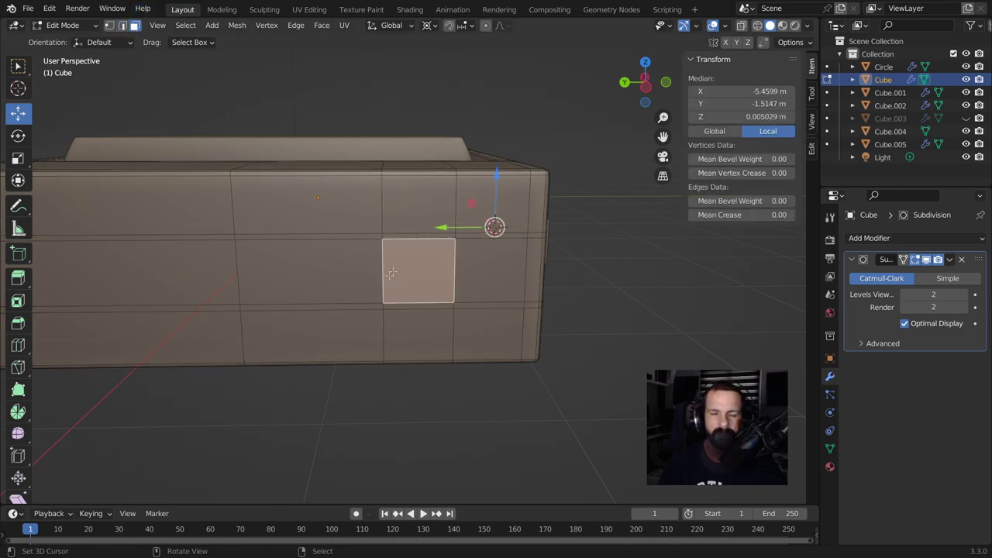
{"action": "key", "text": "ctrl+r"}
{"action": "left_click", "coordinate": [387, 272]}
{"action": "right_click", "coordinate": [387, 273]}
{"action": "key", "text": "ctrl+r"}
{"action": "left_click", "coordinate": [392, 255]}
{"action": "right_click", "coordinate": [393, 254]}
Step: Select the 2x2 block of side faces and bring up the face context menu
{"action": "left_click", "coordinate": [134, 25]}
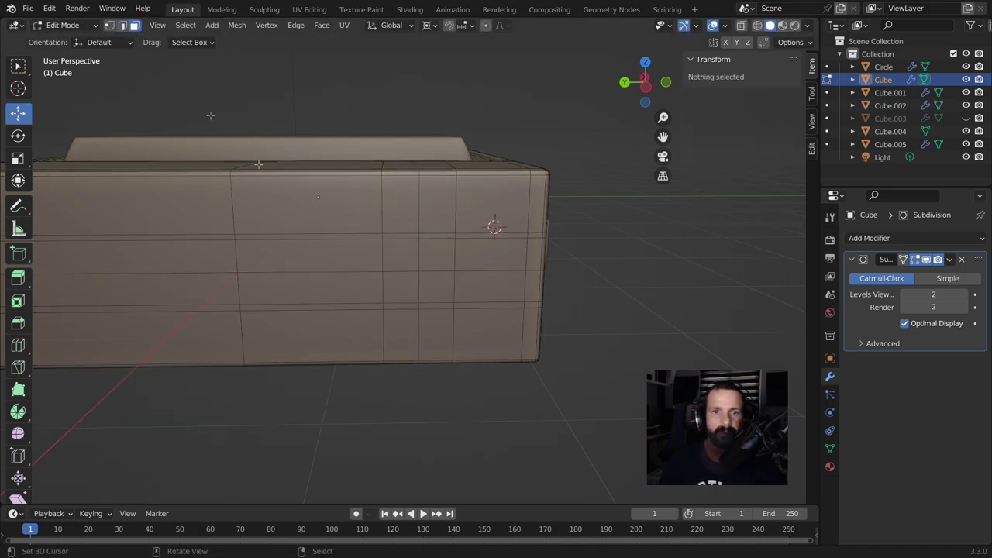
{"action": "left_click", "coordinate": [399, 255]}
{"action": "left_click", "coordinate": [434, 255], "text": "shift"}
{"action": "left_click", "coordinate": [436, 285], "text": "shift"}
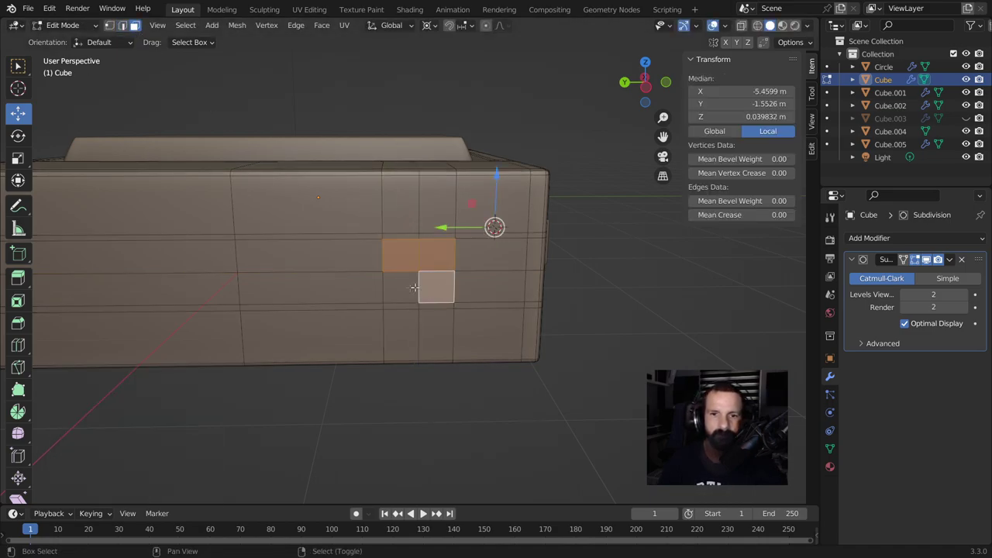
{"action": "left_click", "coordinate": [401, 287], "text": "shift"}
{"action": "right_click", "coordinate": [460, 236]}
{"action": "mouse_move", "coordinate": [419, 237]}
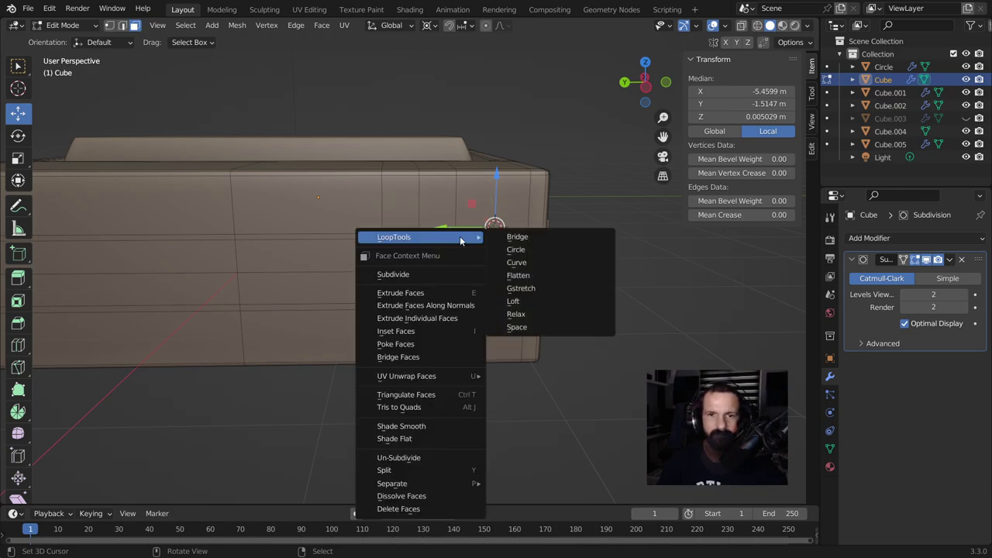
Step: Make the four faces a circle with LoopTools and scale it to 0.815 around its centre
{"action": "left_click", "coordinate": [516, 249]}
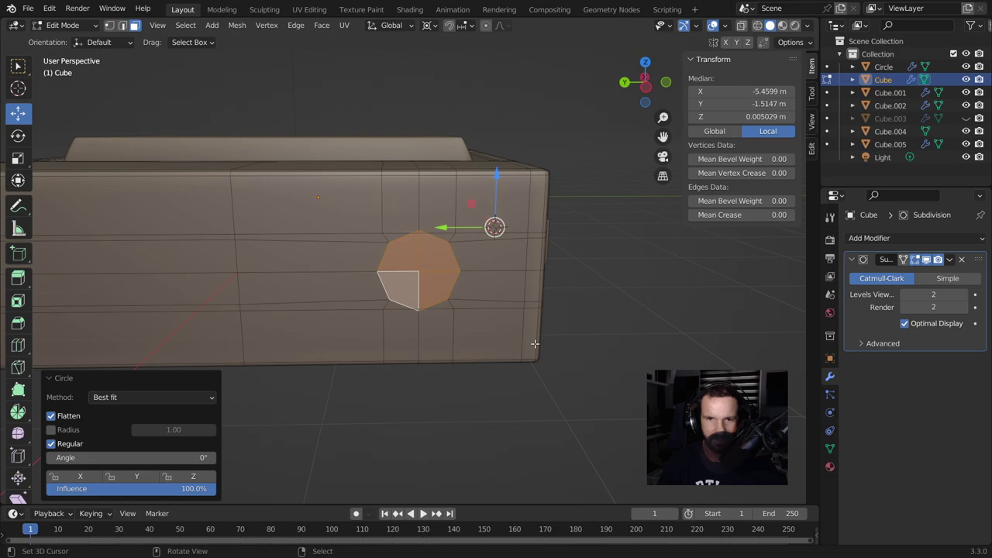
{"action": "type", "text": "s0"}
{"action": "key", "text": "Return"}
{"action": "key", "text": "ctrl+z"}
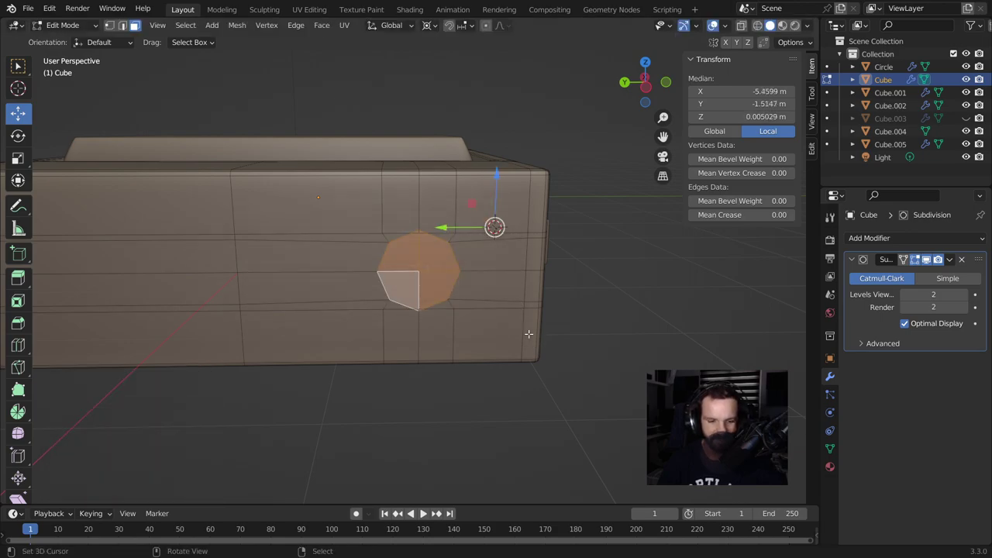
{"action": "key", "text": "shift+s"}
{"action": "left_click", "coordinate": [527, 390]}
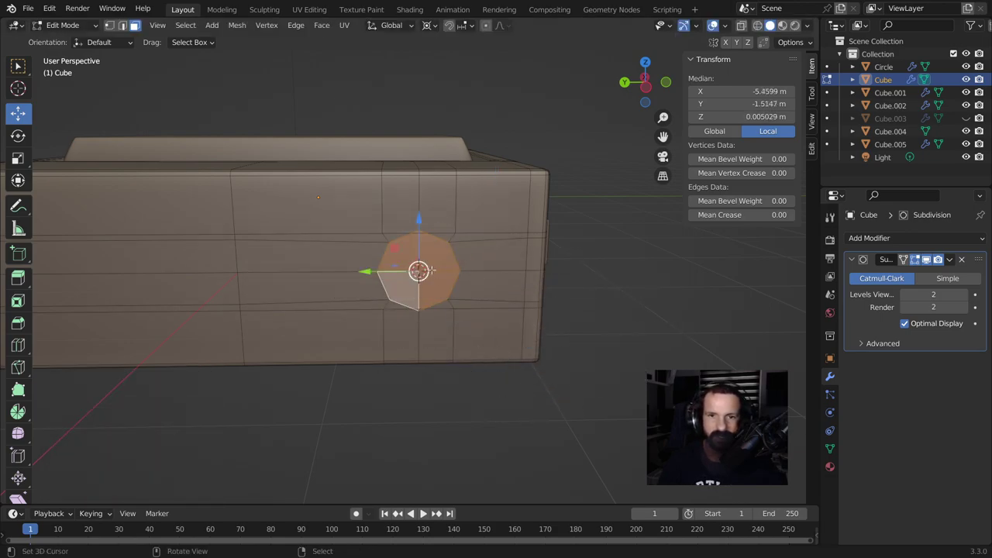
{"action": "key", "text": "s"}
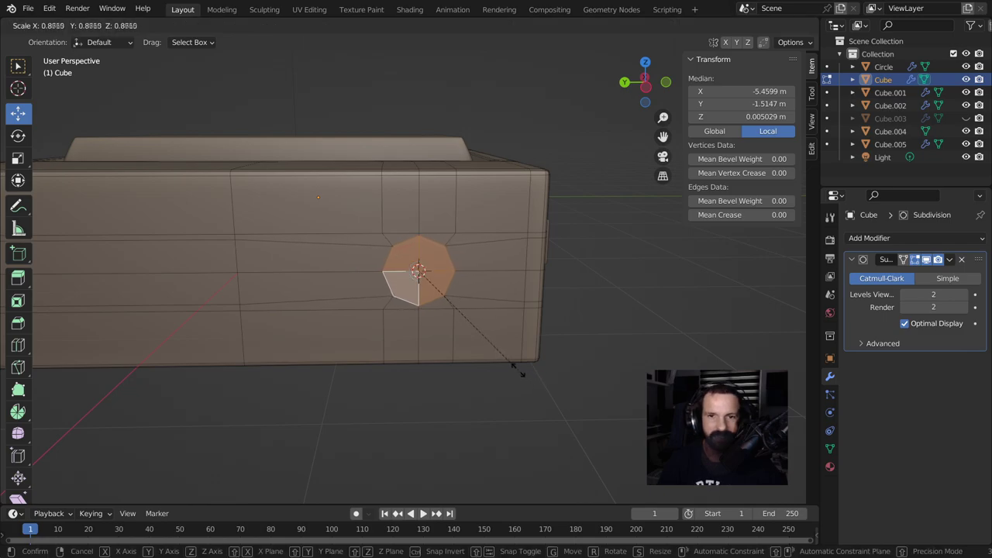
{"action": "left_click", "coordinate": [513, 364]}
Step: Inset the circle and extrude it outward into a raised ring
{"action": "key", "text": "i"}
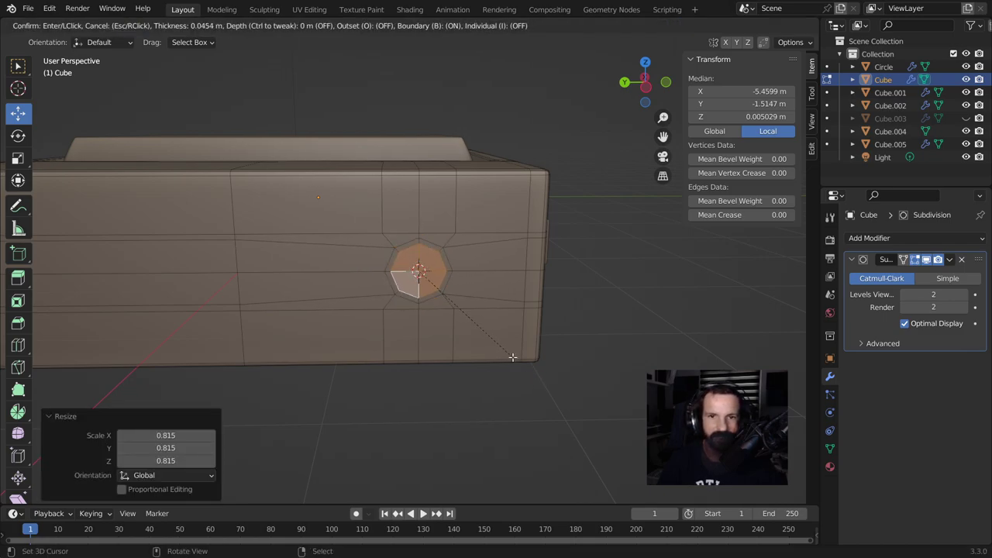
{"action": "left_click", "coordinate": [513, 358]}
{"action": "middle_click_drag", "start_coordinate": [513, 358], "coordinate": [397, 377]}
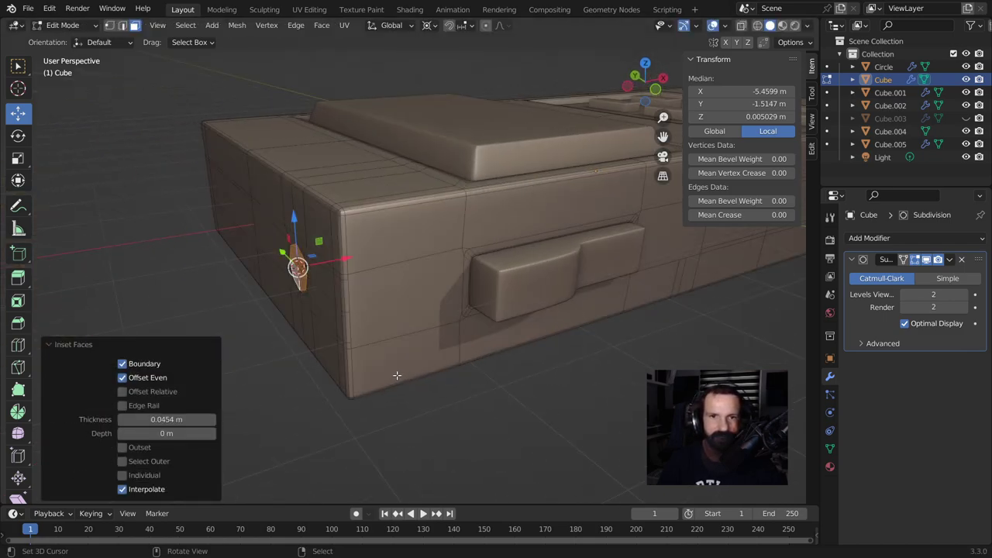
{"action": "key", "text": "e"}
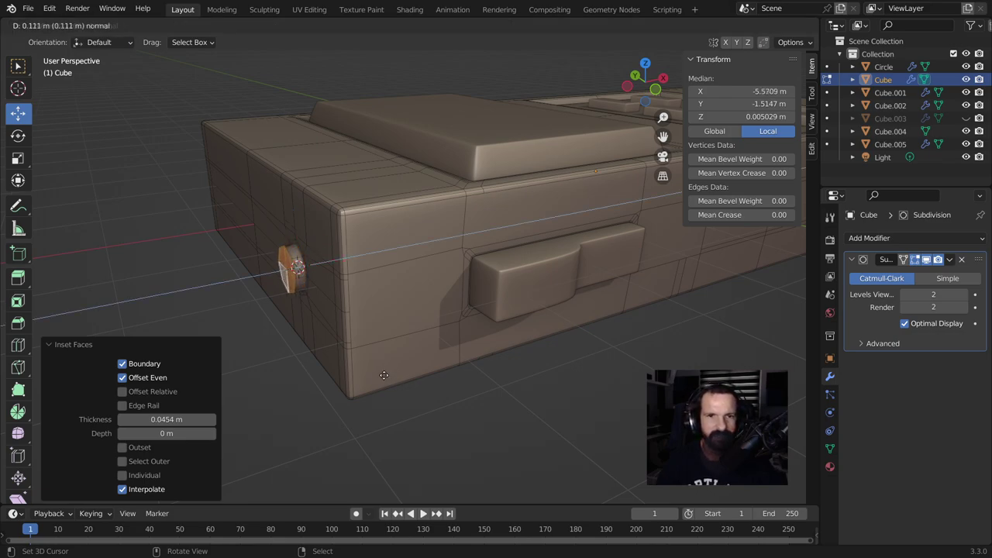
{"action": "left_click", "coordinate": [369, 375]}
{"action": "mouse_move", "coordinate": [369, 376]}
{"action": "middle_mouse_down"}
{"action": "mouse_move", "coordinate": [441, 376]}
{"action": "mouse_move", "coordinate": [440, 392]}
{"action": "mouse_move", "coordinate": [339, 414]}
{"action": "mouse_move", "coordinate": [445, 384]}
{"action": "middle_mouse_up"}
Step: Inset the circle again, recess its centre inward, and add a small inner inset
{"action": "key", "text": "i"}
{"action": "left_click", "coordinate": [395, 397]}
{"action": "key", "text": "e"}
{"action": "left_click", "coordinate": [348, 407]}
{"action": "key", "text": "i"}
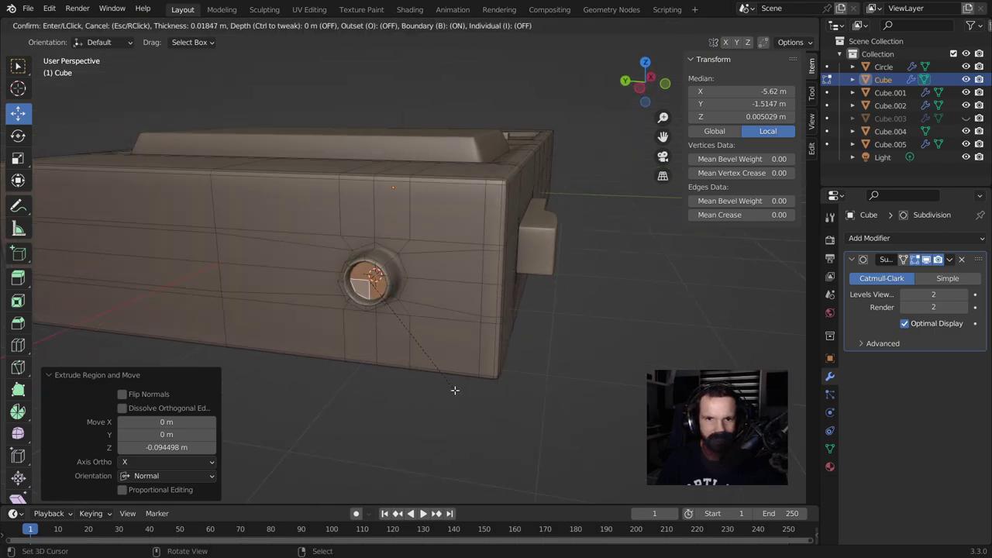
{"action": "left_click", "coordinate": [455, 390]}
{"action": "scroll", "coordinate": [434, 389], "scroll_direction": "down", "scroll_amount": 3}
{"action": "middle_click_drag", "start_coordinate": [427, 390], "coordinate": [346, 427]}
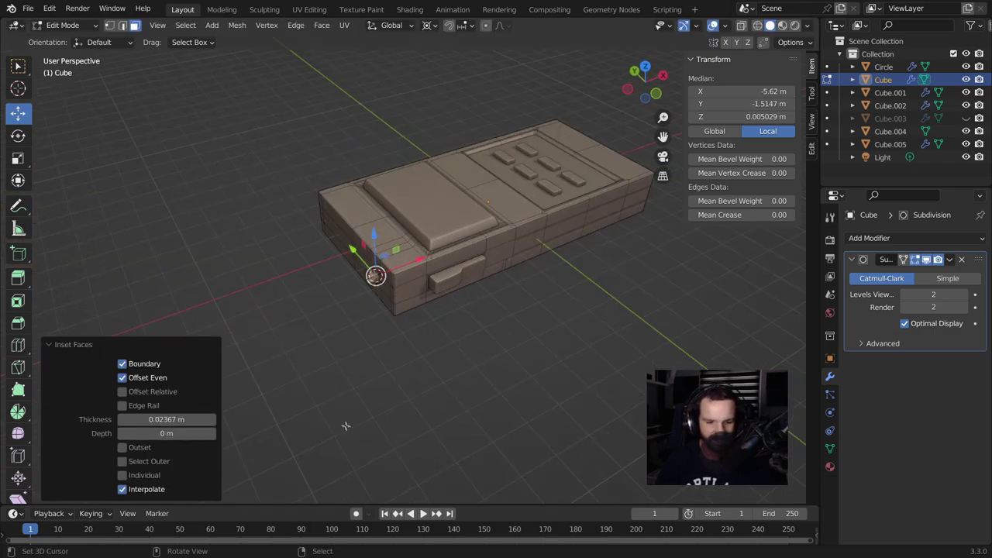
Step: Extrude the circle into a rod and lengthen it along X into the antenna
{"action": "key", "text": "e"}
{"action": "left_click", "coordinate": [284, 401]}
{"action": "mouse_move", "coordinate": [284, 402]}
{"action": "middle_mouse_down"}
{"action": "mouse_move", "coordinate": [255, 410]}
{"action": "mouse_move", "coordinate": [395, 306]}
{"action": "middle_mouse_up"}
{"action": "key", "text": "g"}
{"action": "key", "text": "x"}
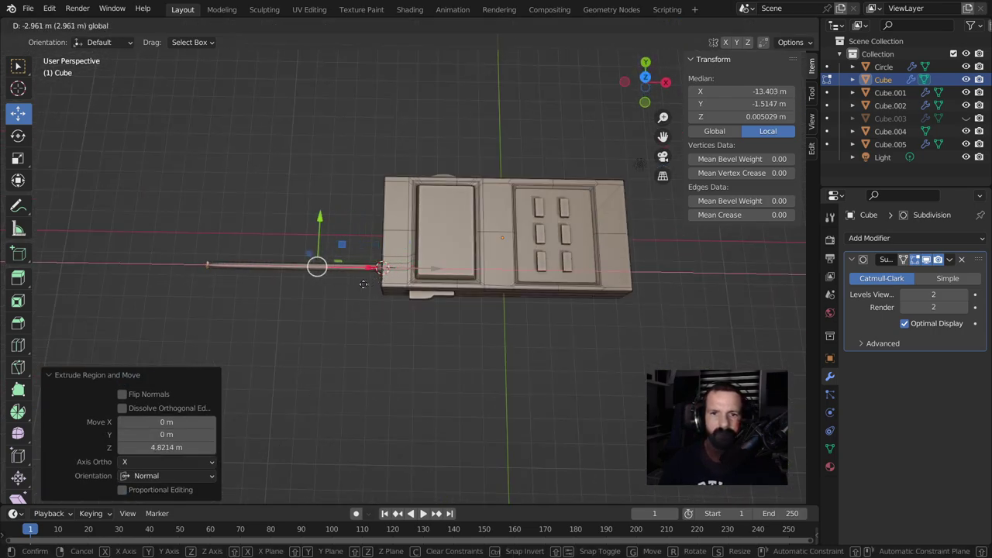
{"action": "left_click", "coordinate": [283, 293]}
{"action": "middle_click_drag", "start_coordinate": [402, 339], "coordinate": [439, 199]}
{"action": "scroll", "coordinate": [311, 271], "scroll_direction": "up", "scroll_amount": 3}
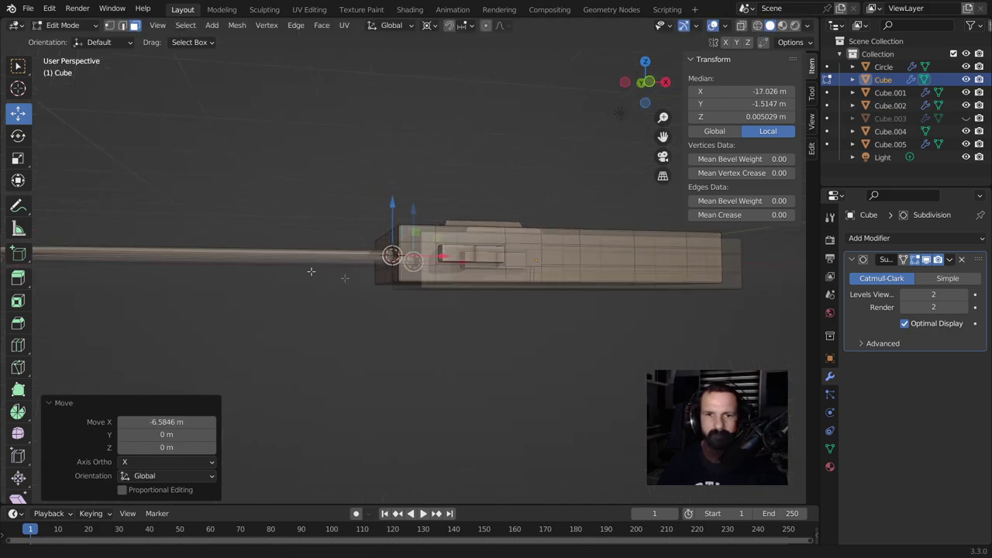
{"action": "middle_click_drag", "start_coordinate": [311, 271], "coordinate": [430, 325]}
Step: Add two edge loops along the antenna rod, one close to its tip
{"action": "key", "text": "ctrl+r"}
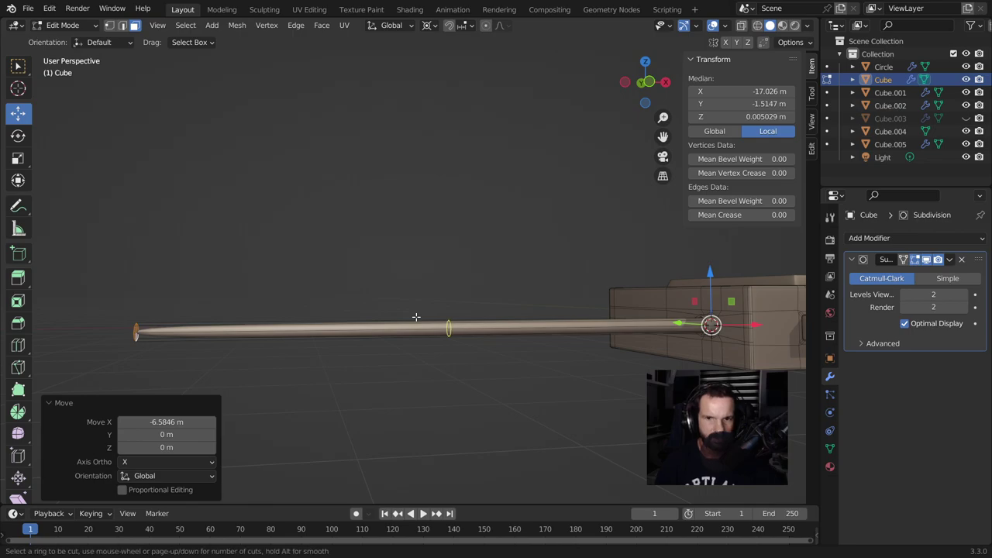
{"action": "left_click", "coordinate": [417, 316]}
{"action": "left_click", "coordinate": [143, 352]}
{"action": "key", "text": "Tab"}
{"action": "mouse_move", "coordinate": [155, 349]}
{"action": "middle_mouse_down"}
{"action": "mouse_move", "coordinate": [427, 332]}
{"action": "mouse_move", "coordinate": [423, 317]}
{"action": "middle_mouse_up"}
{"action": "key", "text": "Tab"}
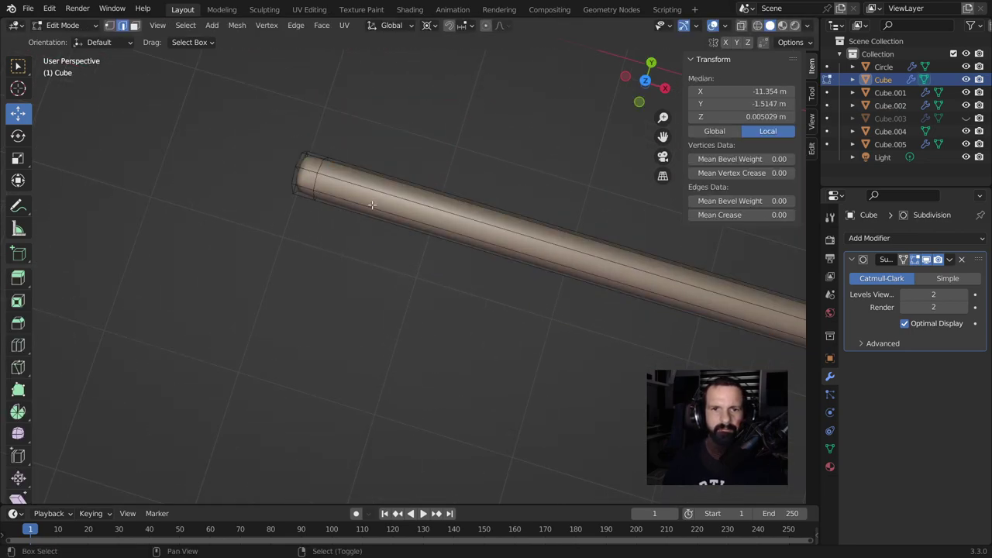
{"action": "middle_click_drag", "start_coordinate": [368, 206], "coordinate": [382, 314], "text": "shift"}
{"action": "key", "text": "ctrl+r"}
{"action": "left_click", "coordinate": [383, 313]}
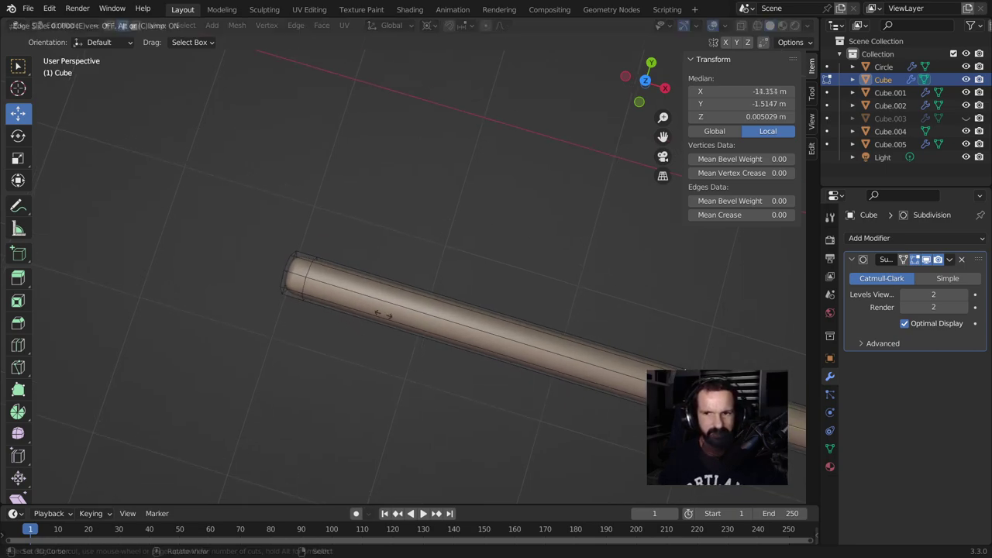
{"action": "left_click", "coordinate": [54, 294]}
{"action": "mouse_move", "coordinate": [277, 359]}
{"action": "middle_mouse_down"}
{"action": "mouse_move", "coordinate": [349, 299]}
{"action": "mouse_move", "coordinate": [323, 283]}
{"action": "mouse_move", "coordinate": [310, 340]}
{"action": "middle_mouse_up"}
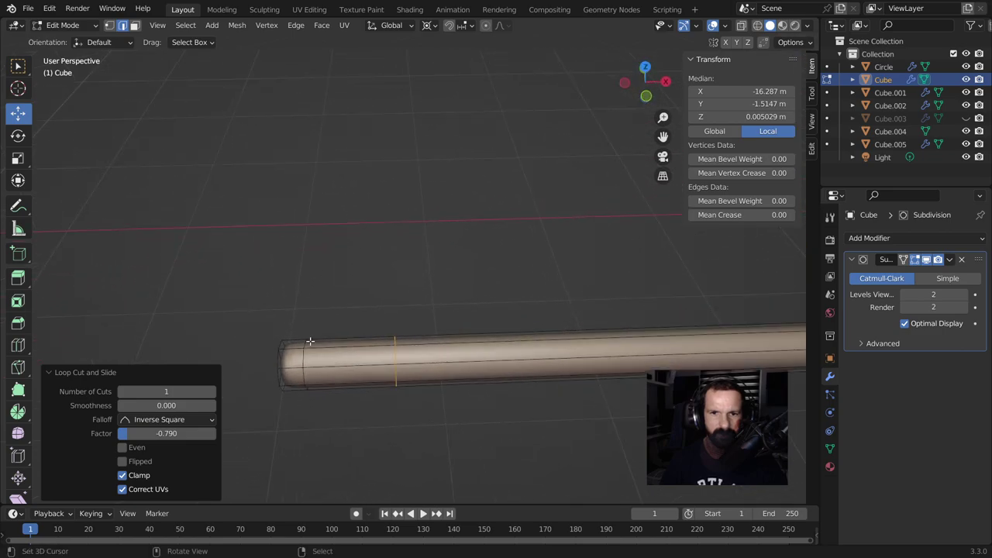
Step: Select the ring of faces and the end cap at the antenna tip
{"action": "left_click", "coordinate": [342, 366]}
{"action": "left_click", "coordinate": [340, 366], "text": "alt"}
{"action": "key", "text": "3"}
{"action": "left_click", "coordinate": [335, 367]}
{"action": "middle_click_drag", "start_coordinate": [314, 364], "coordinate": [356, 355]}
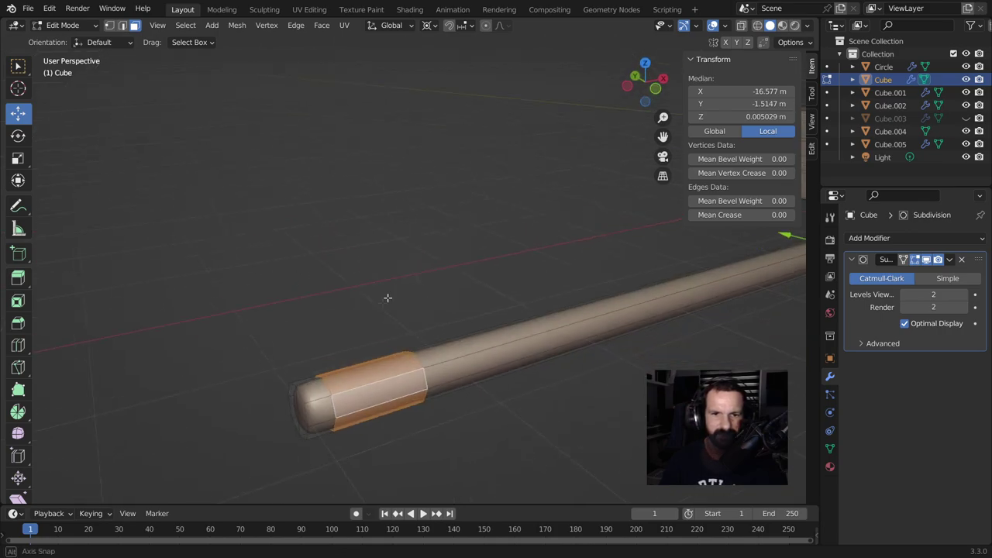
{"action": "left_click", "coordinate": [355, 355]}
{"action": "left_click", "coordinate": [350, 364], "text": "shift"}
{"action": "left_click", "coordinate": [349, 383], "text": "shift"}
{"action": "middle_click_drag", "start_coordinate": [349, 384], "coordinate": [370, 422]}
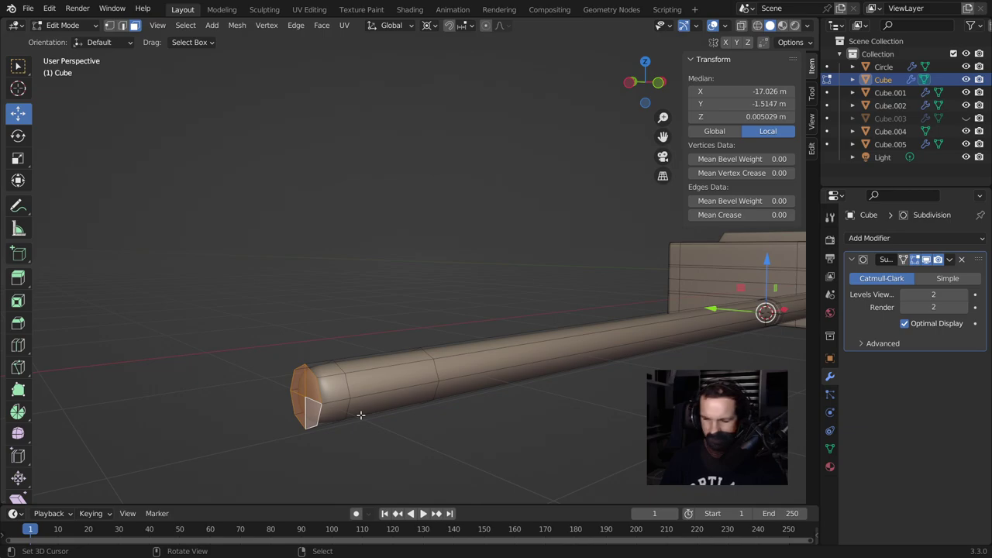
{"action": "key", "text": "ctrl+KP_Add"}
{"action": "key", "text": "ctrl+KP_Add"}
{"action": "mouse_move", "coordinate": [313, 322]}
{"action": "middle_mouse_down"}
{"action": "mouse_move", "coordinate": [313, 299]}
{"action": "mouse_move", "coordinate": [496, 367]}
{"action": "mouse_move", "coordinate": [463, 393]}
{"action": "middle_mouse_up"}
Step: Scale the tip faces up 1.449 times and slide them along X toward the rod's end
{"action": "key", "text": "shift+s"}
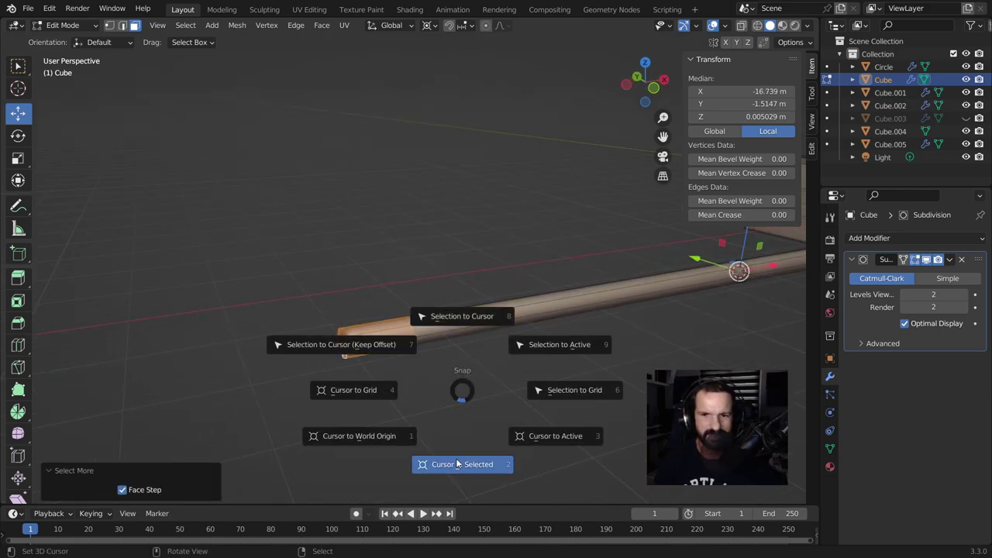
{"action": "left_click", "coordinate": [457, 463]}
{"action": "key", "text": "s"}
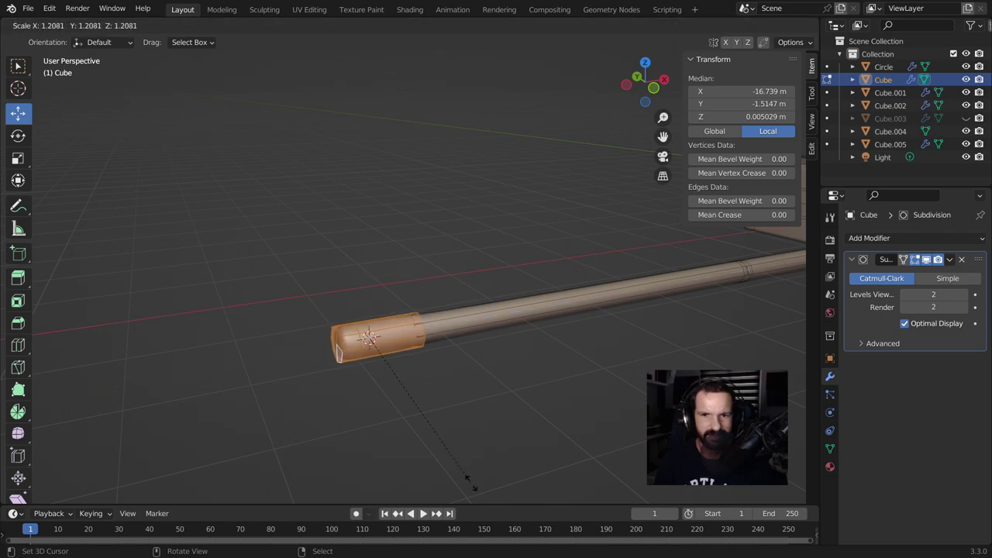
{"action": "left_click", "coordinate": [499, 497]}
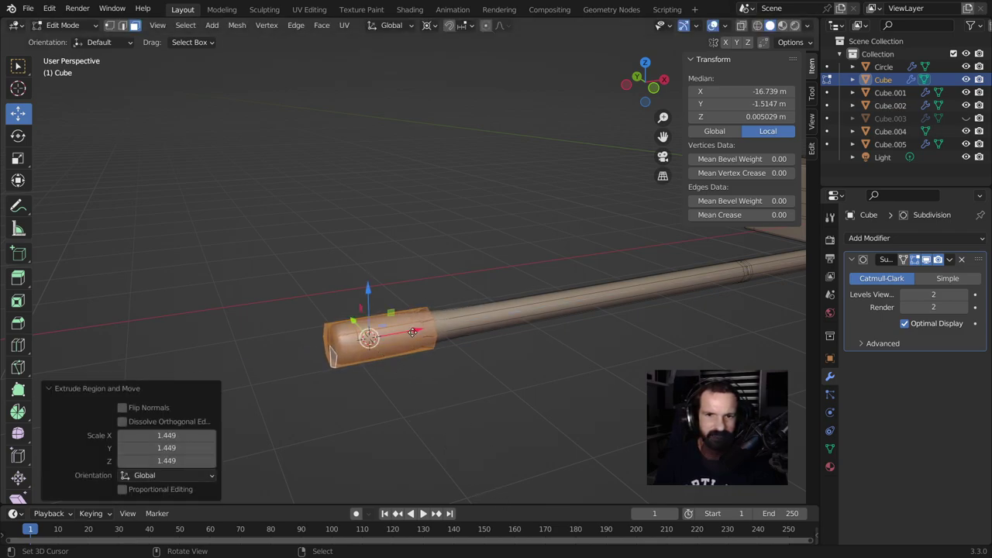
{"action": "key", "text": "g"}
{"action": "key", "text": "x"}
{"action": "left_click", "coordinate": [456, 355]}
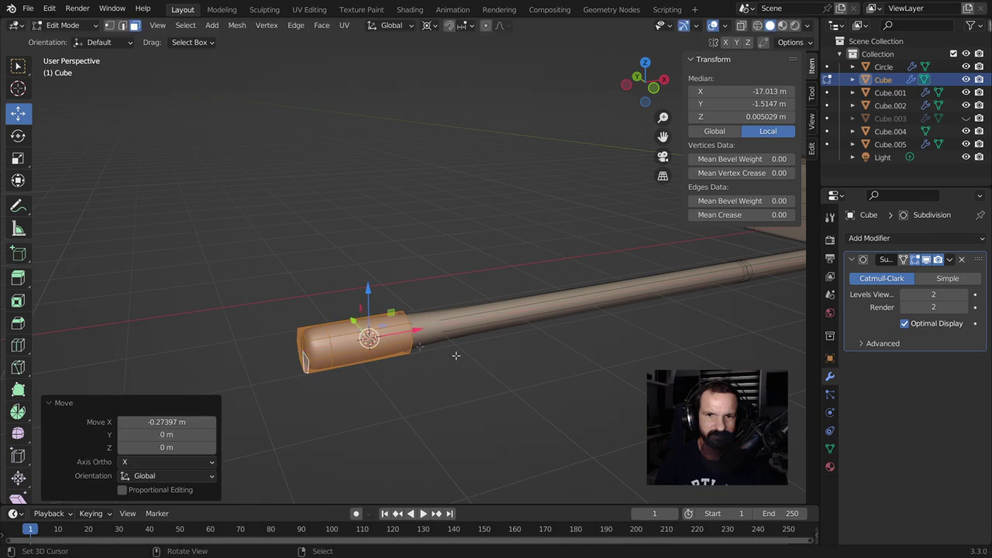
{"action": "mouse_move", "coordinate": [456, 355]}
{"action": "middle_mouse_down"}
{"action": "mouse_move", "coordinate": [489, 350]}
{"action": "mouse_move", "coordinate": [274, 248]}
{"action": "middle_mouse_up"}
{"action": "key", "text": "ctrl+r"}
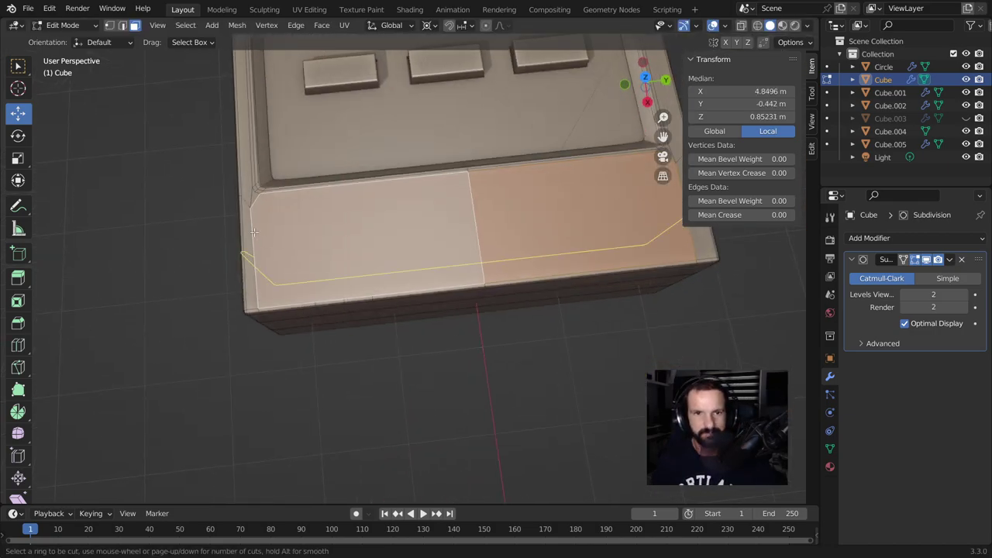
Step: Add an edge loop across the top panel of the body
{"action": "left_click", "coordinate": [254, 229]}
{"action": "left_click", "coordinate": [252, 221]}
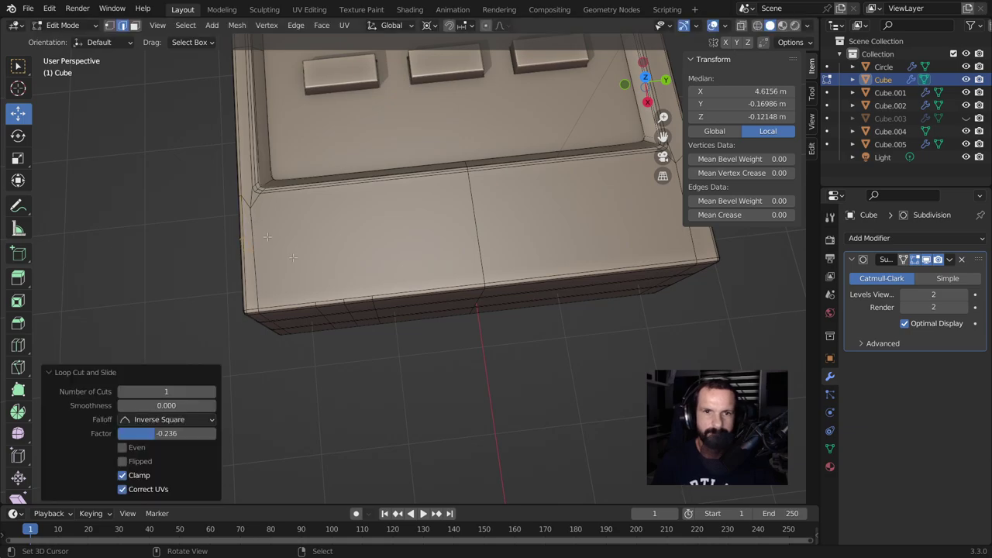
{"action": "scroll", "coordinate": [310, 273], "scroll_direction": "up", "scroll_amount": 1}
{"action": "scroll", "coordinate": [299, 283], "scroll_direction": "up", "scroll_amount": 1}
{"action": "scroll", "coordinate": [286, 291], "scroll_direction": "up", "scroll_amount": 1}
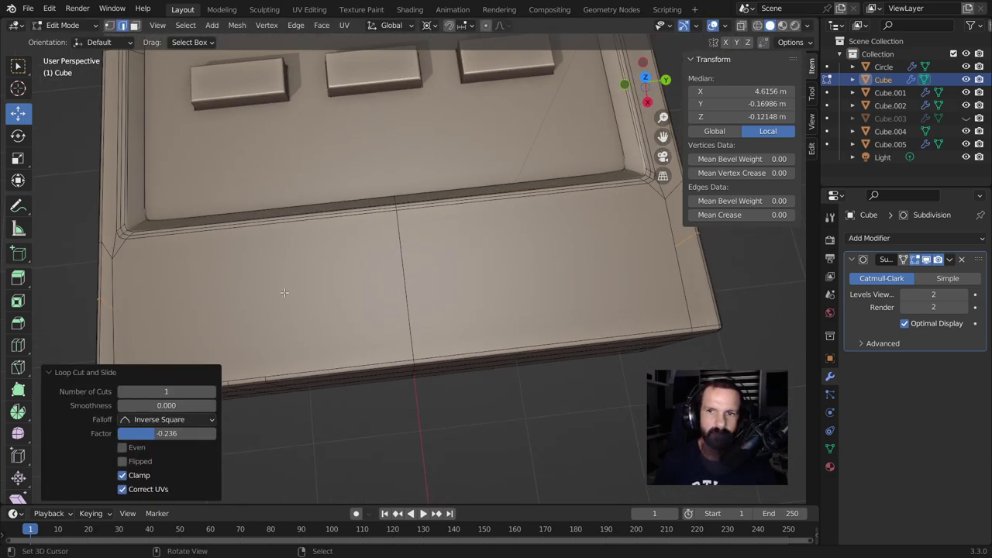
Step: Select the two top faces at the front end of the body
{"action": "key", "text": "3"}
{"action": "left_click", "coordinate": [245, 246], "text": "shift"}
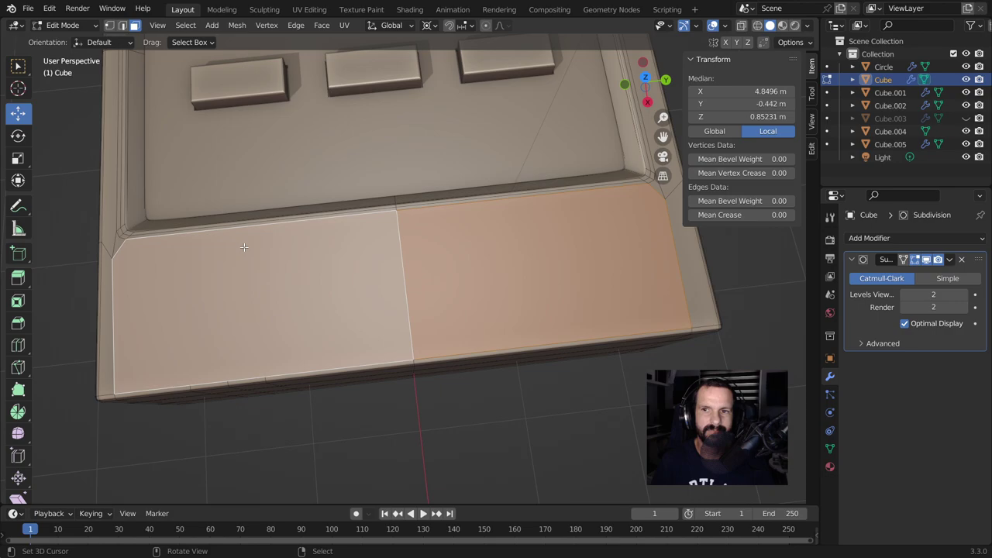
{"action": "left_click", "coordinate": [109, 26]}
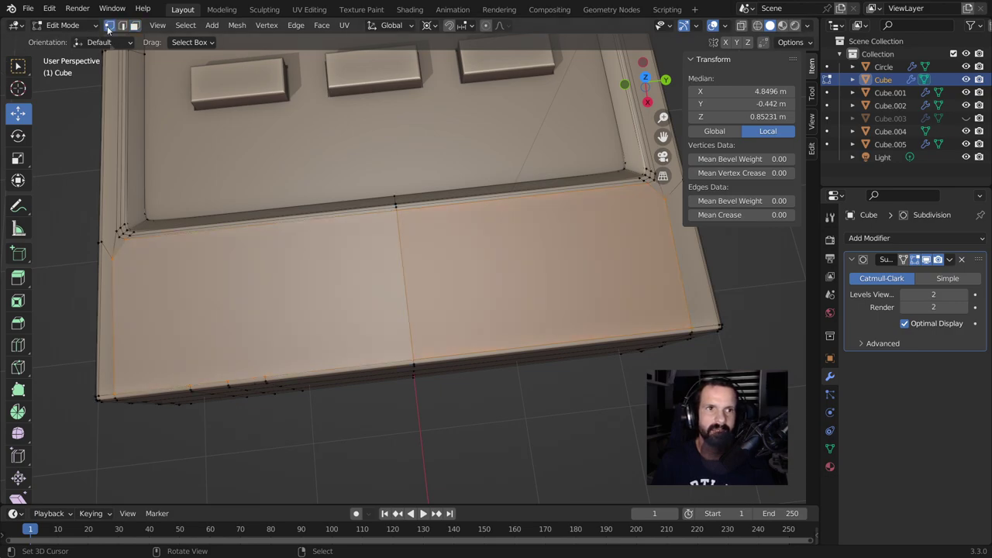
{"action": "left_click", "coordinate": [113, 252], "text": "shift"}
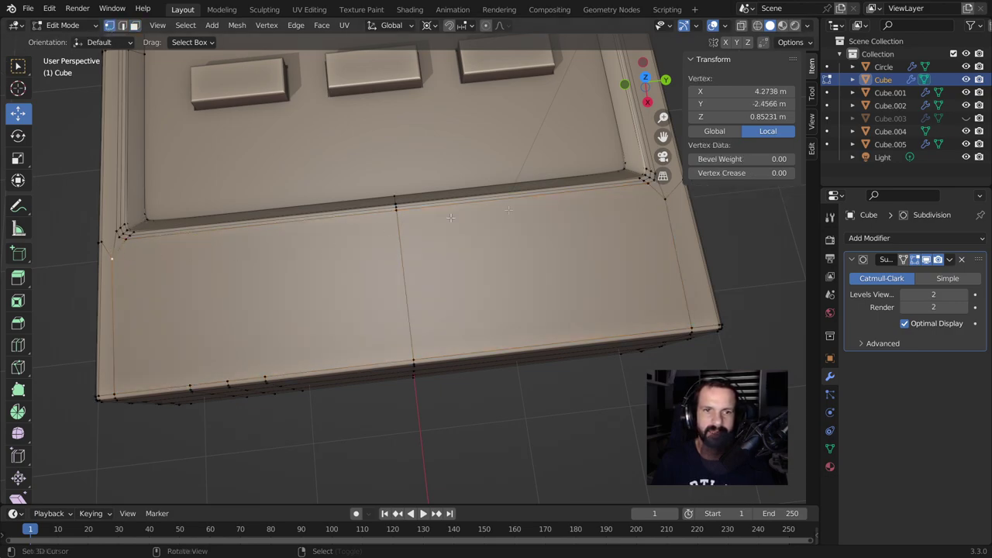
{"action": "left_click", "coordinate": [662, 200], "text": "shift"}
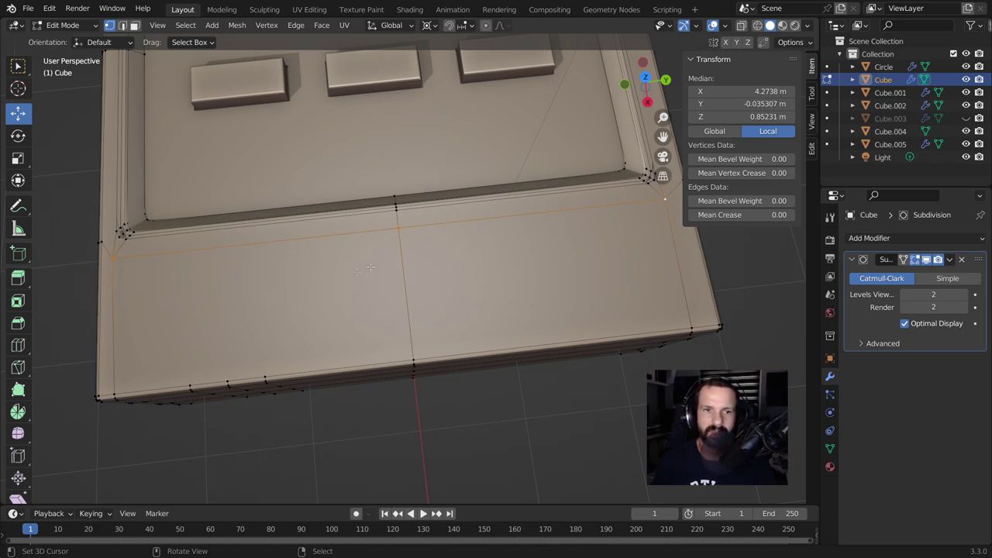
{"action": "left_click", "coordinate": [134, 25]}
{"action": "left_click", "coordinate": [256, 310]}
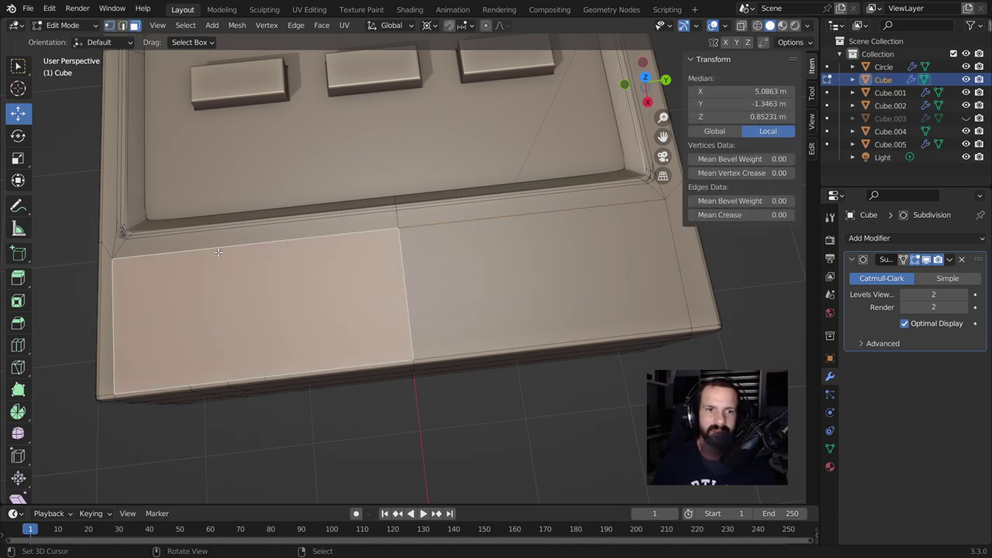
{"action": "left_click", "coordinate": [503, 267], "text": "shift"}
Step: Inset the two faces by 0.04153 m and tilt them -0.434° about Y
{"action": "key", "text": "i"}
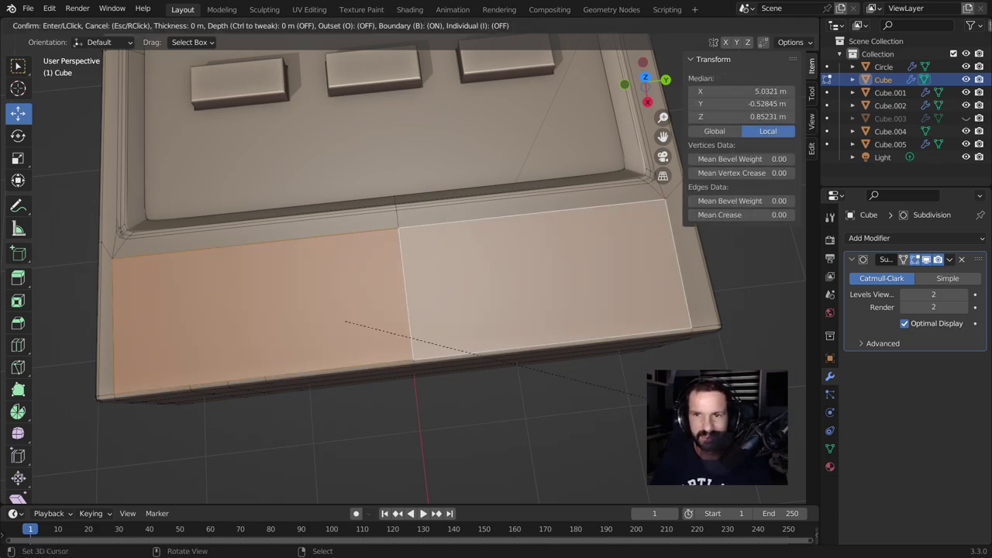
{"action": "left_click", "coordinate": [684, 308]}
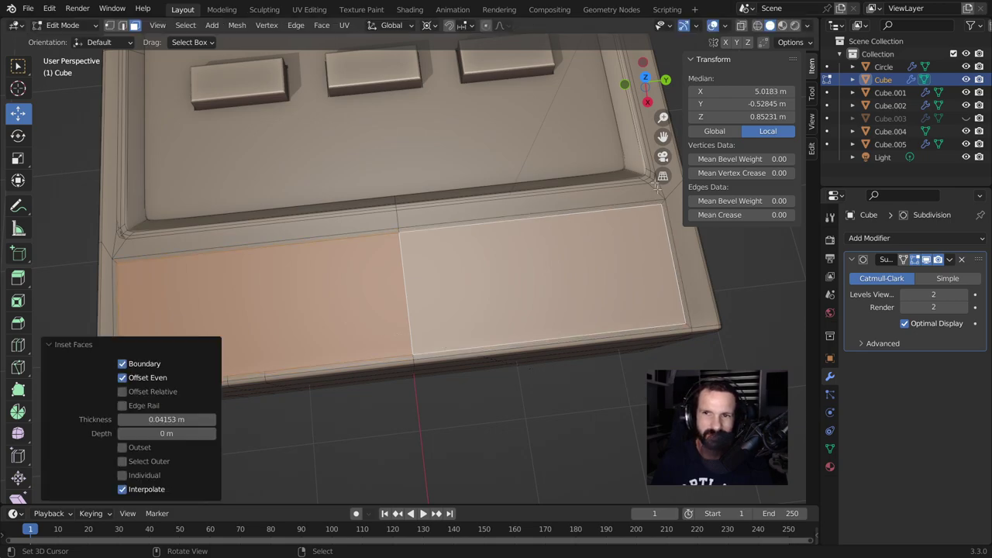
{"action": "scroll", "coordinate": [642, 341], "scroll_direction": "down", "scroll_amount": 2}
{"action": "middle_click_drag", "start_coordinate": [631, 354], "coordinate": [662, 310]}
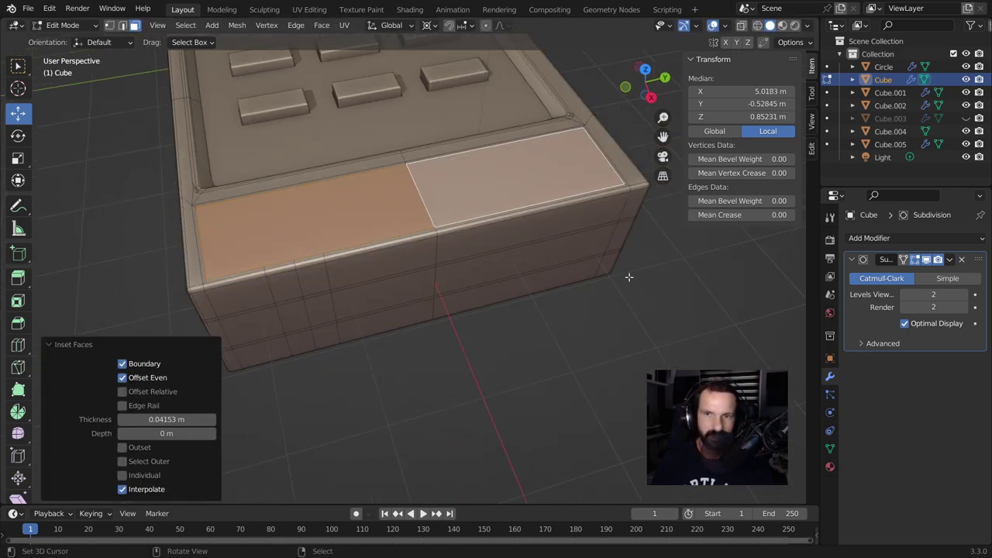
{"action": "key", "text": "r"}
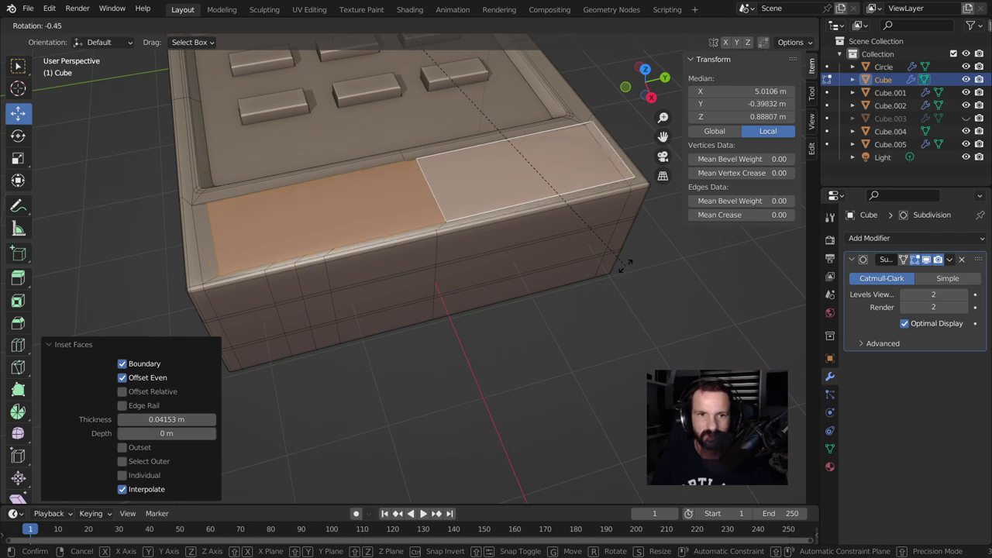
{"action": "key", "text": "y"}
{"action": "left_click", "coordinate": [627, 264]}
{"action": "mouse_move", "coordinate": [627, 264]}
{"action": "middle_mouse_down"}
{"action": "mouse_move", "coordinate": [470, 237]}
{"action": "mouse_move", "coordinate": [448, 213]}
{"action": "middle_mouse_up"}
{"action": "key", "text": "ctrl+r"}
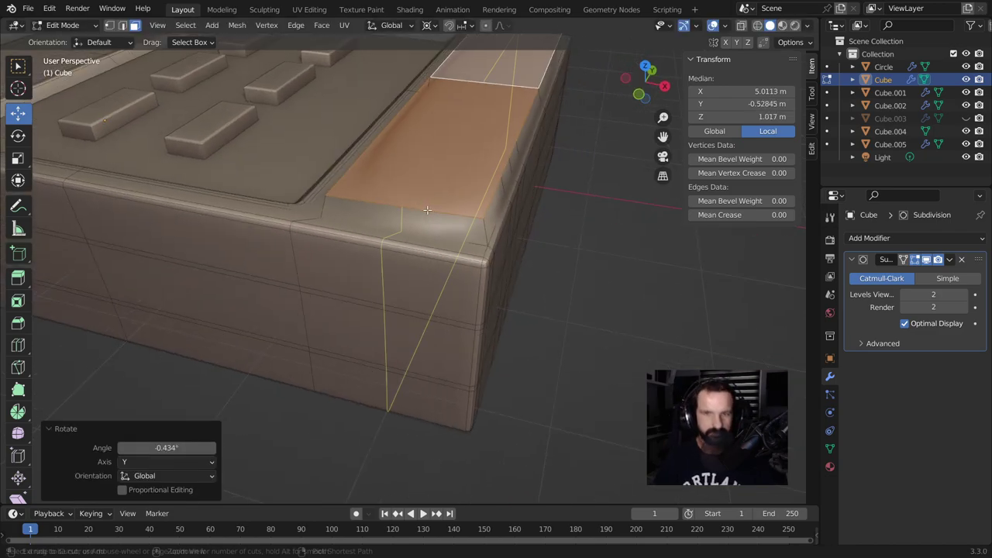
{"action": "left_click", "coordinate": [430, 210]}
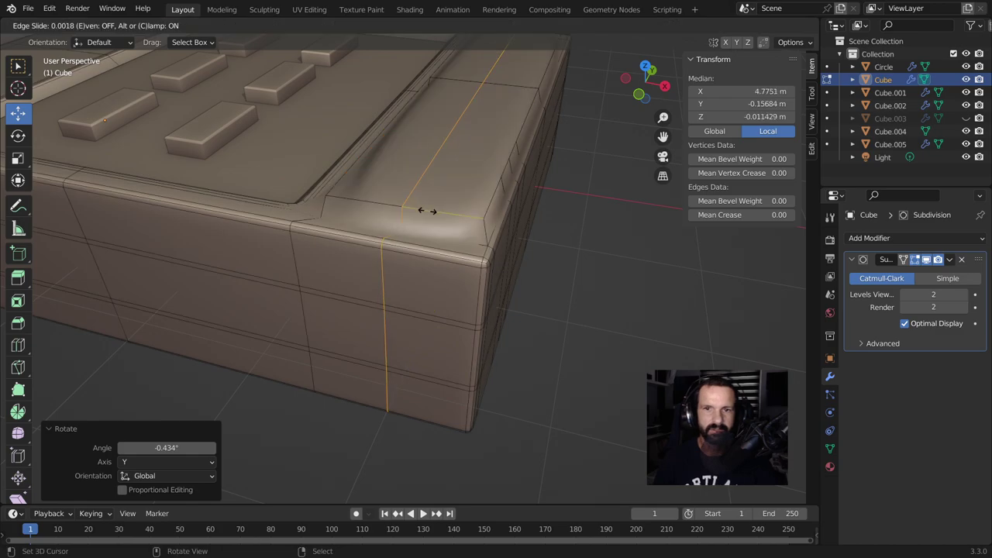
Step: Finish two edge loops beside the front-end panel
{"action": "left_click", "coordinate": [478, 238]}
{"action": "key", "text": "ctrl+r"}
{"action": "left_click", "coordinate": [422, 219]}
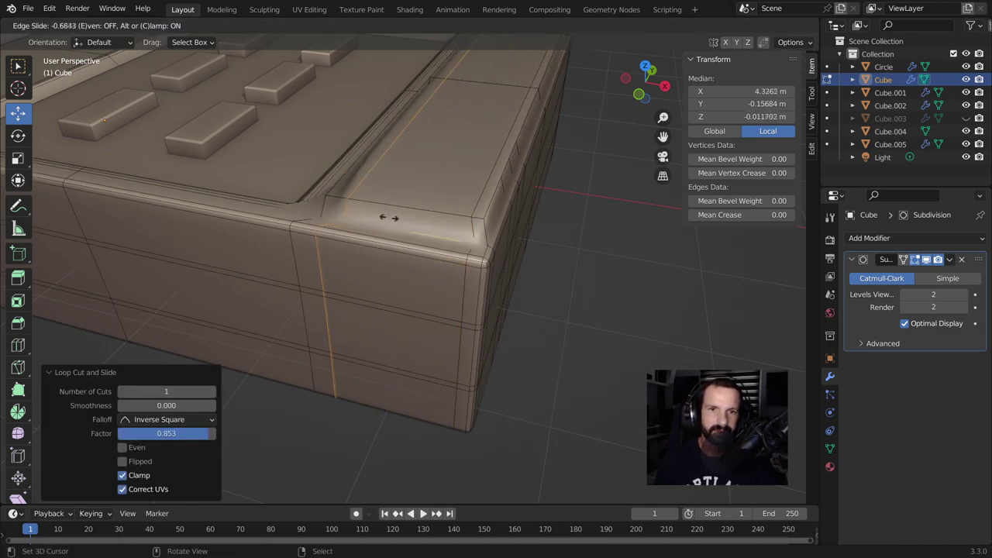
{"action": "left_click", "coordinate": [382, 222]}
{"action": "middle_click_drag", "start_coordinate": [545, 268], "coordinate": [435, 317]}
Step: Show the Subdivision modifier in edit mode and on the cage to inspect the smoothed corner
{"action": "key", "text": "ctrl+r"}
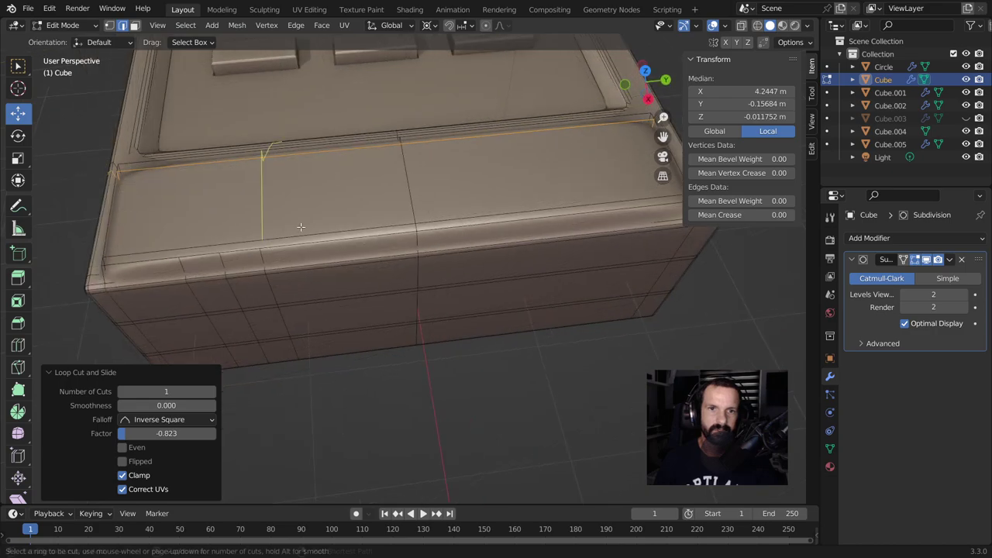
{"action": "middle_click_drag", "start_coordinate": [301, 227], "coordinate": [385, 348]}
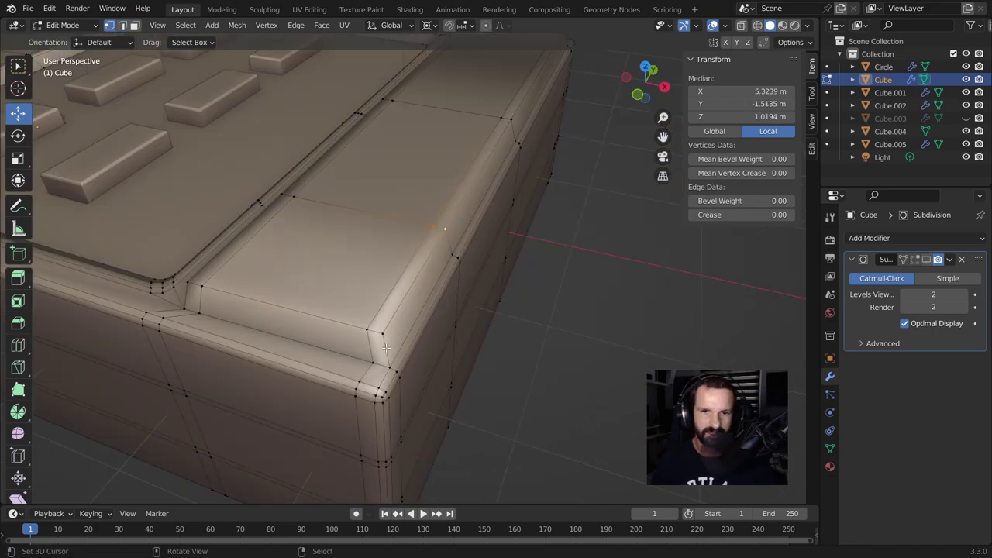
{"action": "left_click", "coordinate": [926, 258]}
{"action": "left_click", "coordinate": [903, 258]}
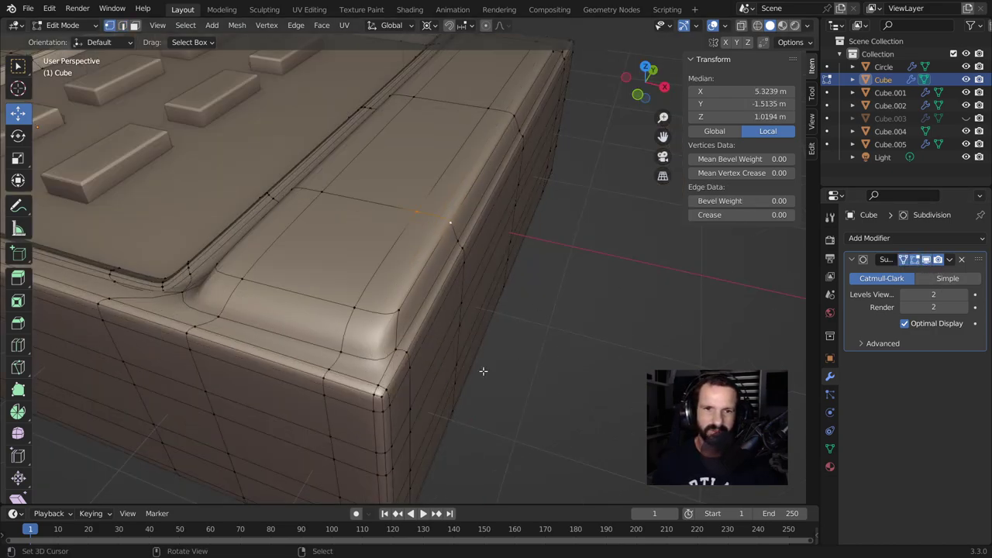
{"action": "middle_click_drag", "start_coordinate": [483, 372], "coordinate": [482, 371]}
{"action": "middle_click_drag", "start_coordinate": [413, 379], "coordinate": [212, 362]}
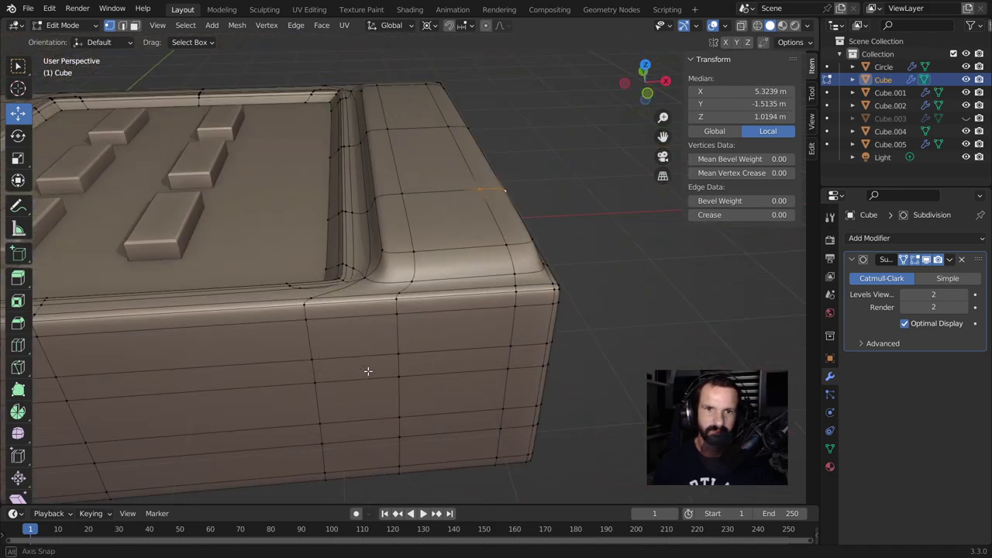
{"action": "middle_click_drag", "start_coordinate": [211, 362], "coordinate": [334, 363]}
Step: Add supporting edge loops near the corner and along the front face
{"action": "key", "text": "ctrl+r"}
{"action": "left_click", "coordinate": [283, 317]}
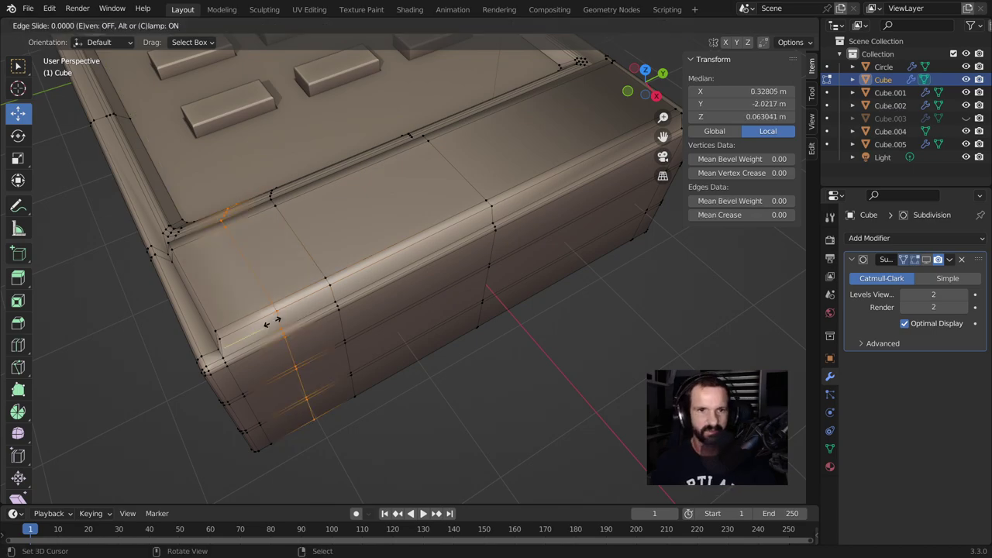
{"action": "left_click", "coordinate": [232, 347]}
{"action": "middle_click_drag", "start_coordinate": [232, 347], "coordinate": [476, 208]}
{"action": "key", "text": "ctrl+r"}
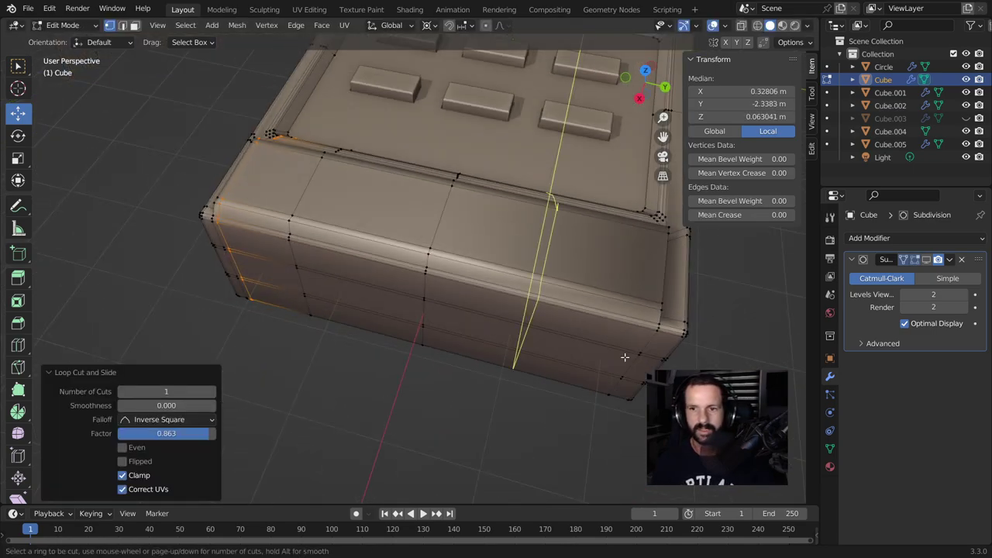
{"action": "left_click", "coordinate": [624, 358]}
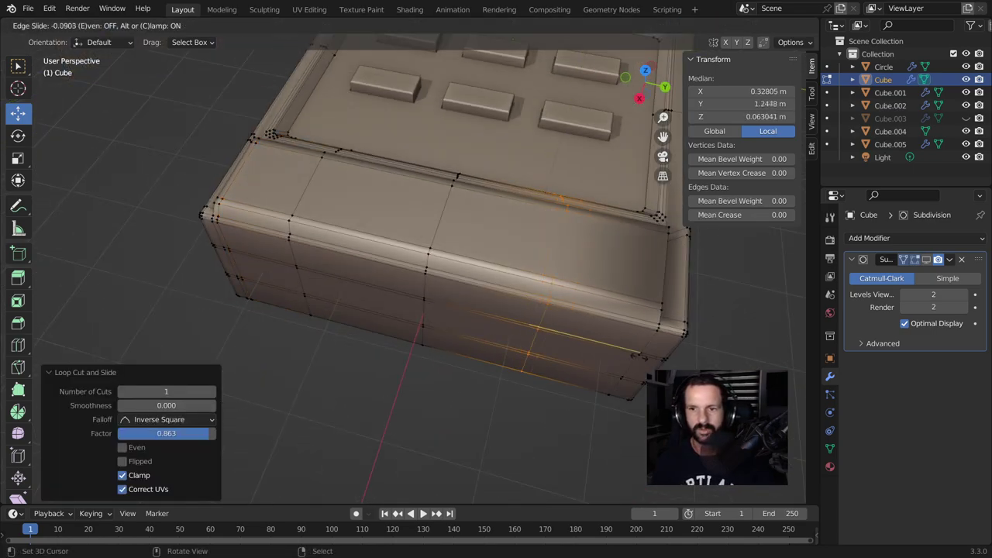
{"action": "left_click", "coordinate": [740, 349]}
{"action": "key", "text": "Tab"}
{"action": "middle_click_drag", "start_coordinate": [740, 349], "coordinate": [516, 267]}
{"action": "scroll", "coordinate": [517, 266], "scroll_direction": "up", "scroll_amount": 2}
{"action": "key", "text": "Tab"}
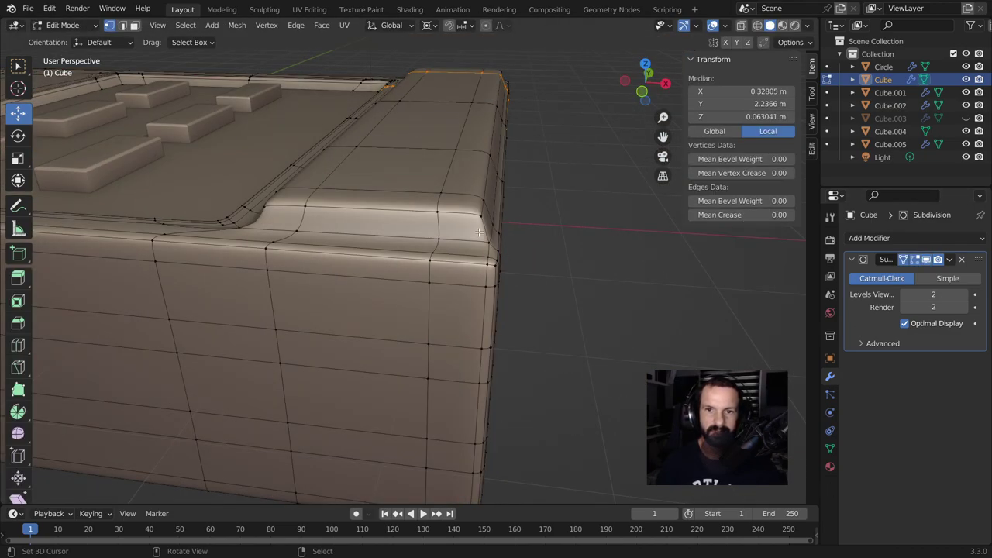
Step: Slide an edge loop tight around the raised panel, then view the smoothed model in Object Mode
{"action": "key", "text": "ctrl+r"}
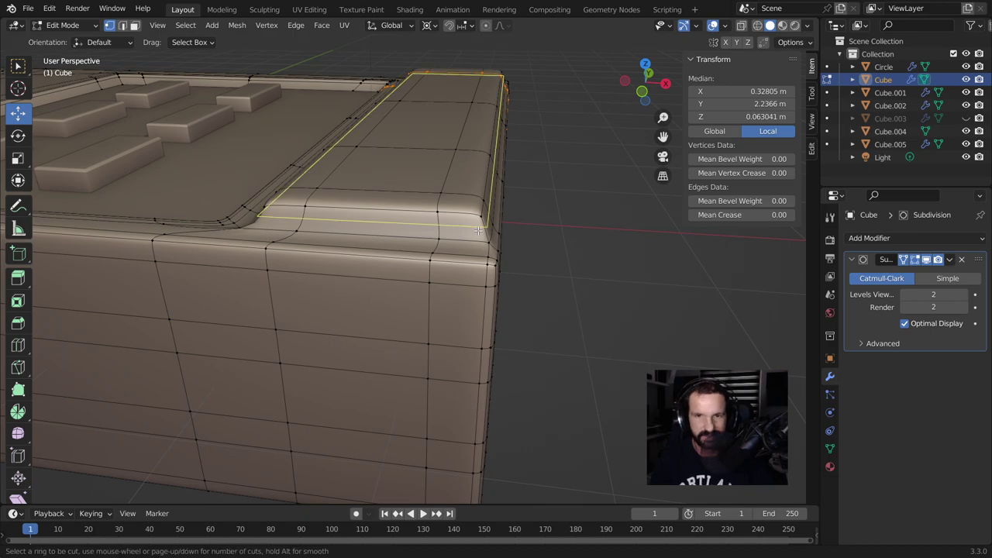
{"action": "left_click", "coordinate": [471, 225]}
{"action": "left_click", "coordinate": [470, 223]}
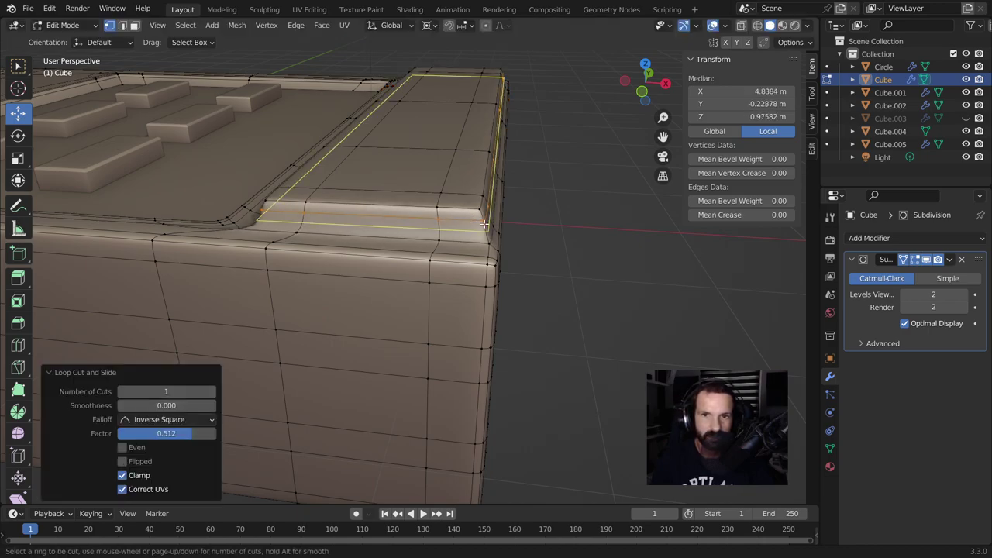
{"action": "key", "text": "g"}
{"action": "key", "text": "g"}
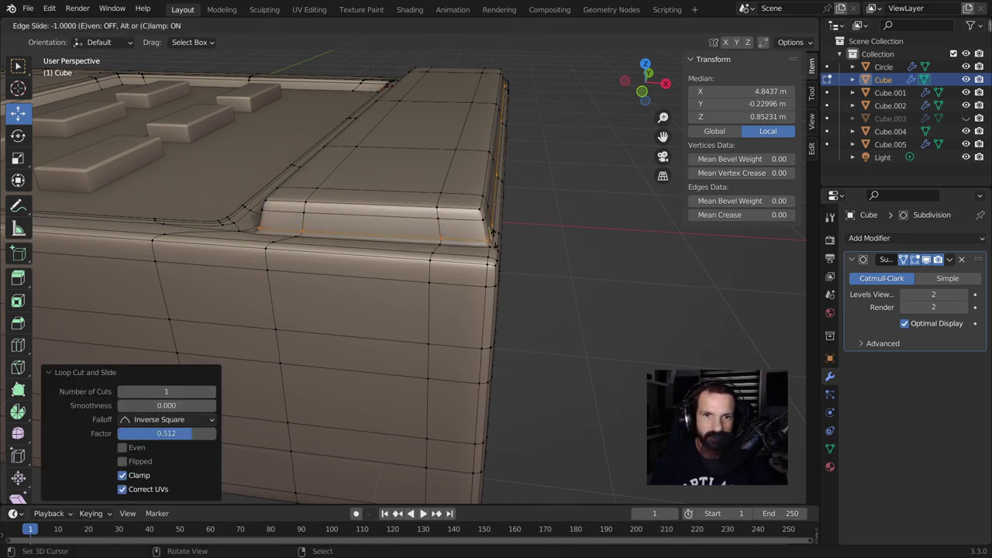
{"action": "left_click", "coordinate": [496, 233]}
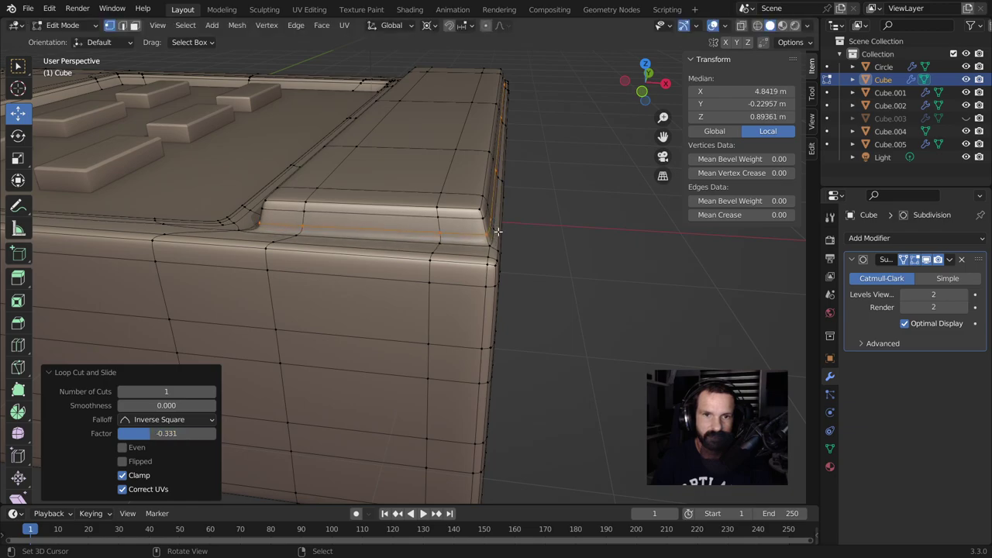
{"action": "key", "text": "Tab"}
{"action": "middle_click_drag", "start_coordinate": [503, 264], "coordinate": [510, 310]}
{"action": "scroll", "coordinate": [510, 310], "scroll_direction": "down", "scroll_amount": 5}
{"action": "left_click", "coordinate": [407, 346]}
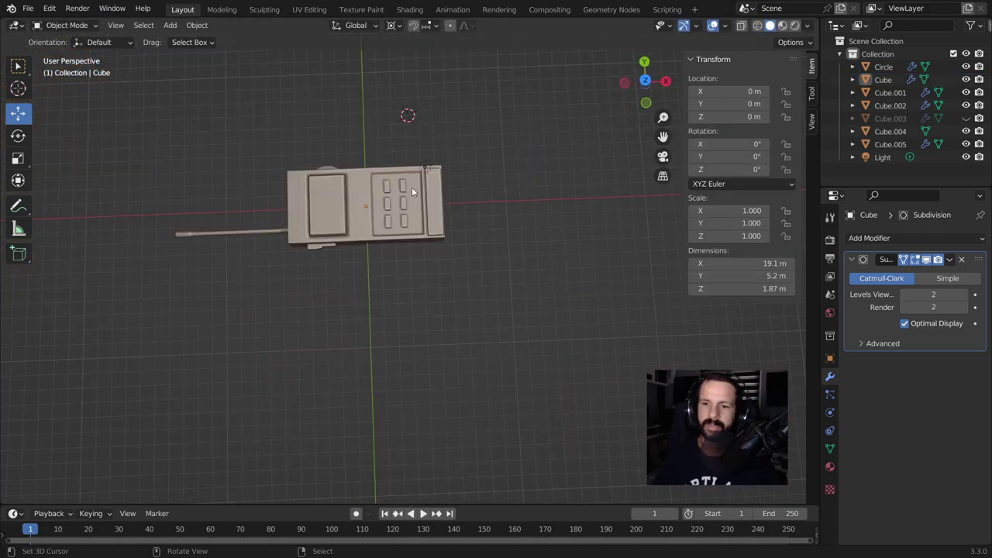
{"action": "scroll", "coordinate": [486, 356], "scroll_direction": "up", "scroll_amount": 4}
{"action": "scroll", "coordinate": [534, 312], "scroll_direction": "down", "scroll_amount": 3}
{"action": "mouse_move", "coordinate": [533, 312]}
{"action": "middle_mouse_down"}
{"action": "mouse_move", "coordinate": [505, 214]}
{"action": "mouse_move", "coordinate": [454, 350]}
{"action": "middle_mouse_up"}
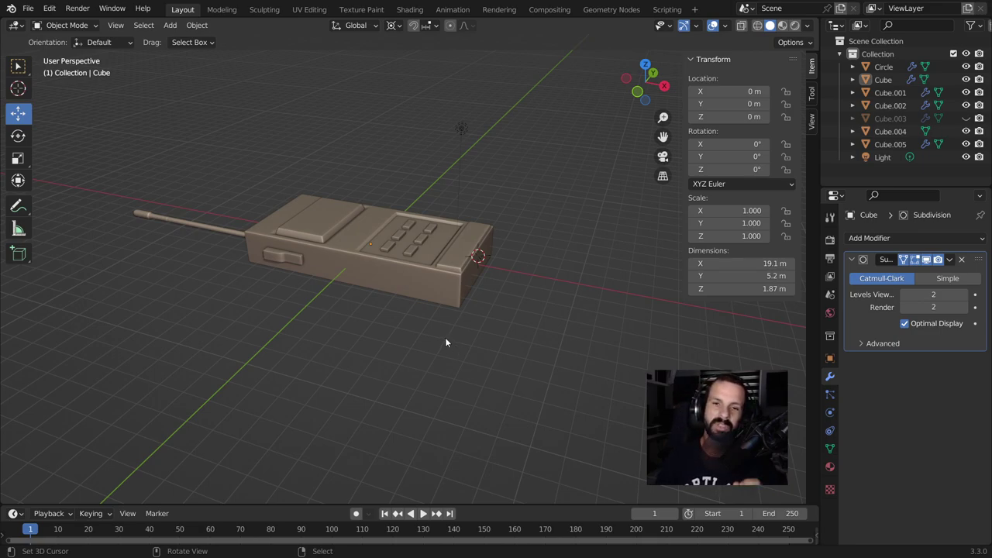
{"action": "left_click", "coordinate": [434, 262]}
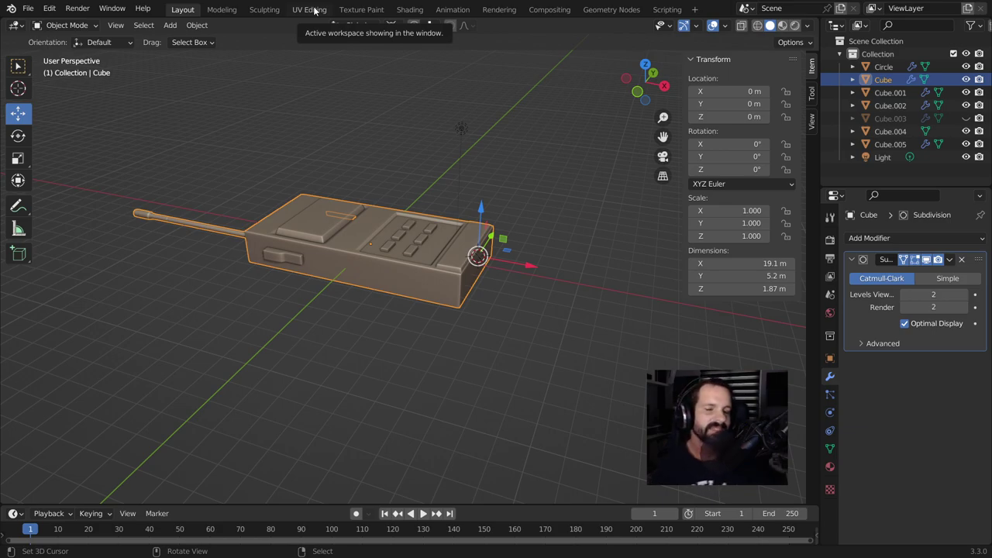
{"action": "middle_click_drag", "start_coordinate": [418, 310], "coordinate": [491, 415]}
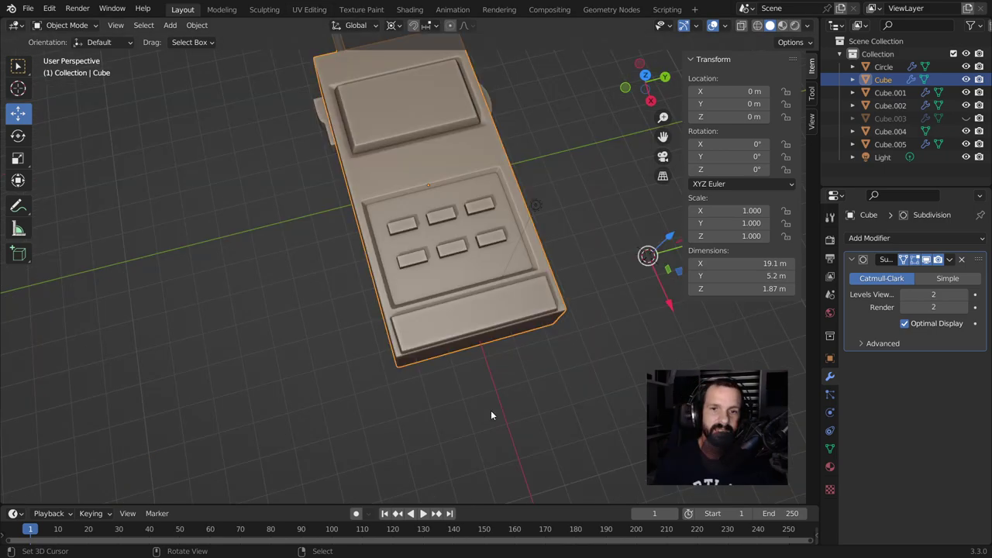